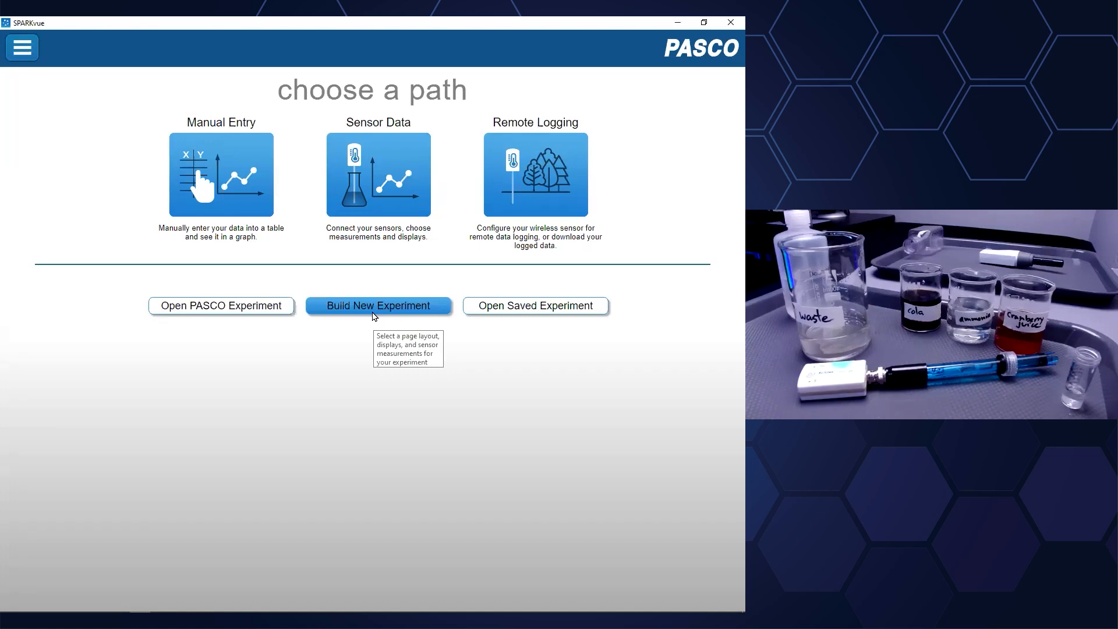
Build a new experiment using the two-pane page layout with a narrow first pane and a wide second pane
left_click(375, 315)
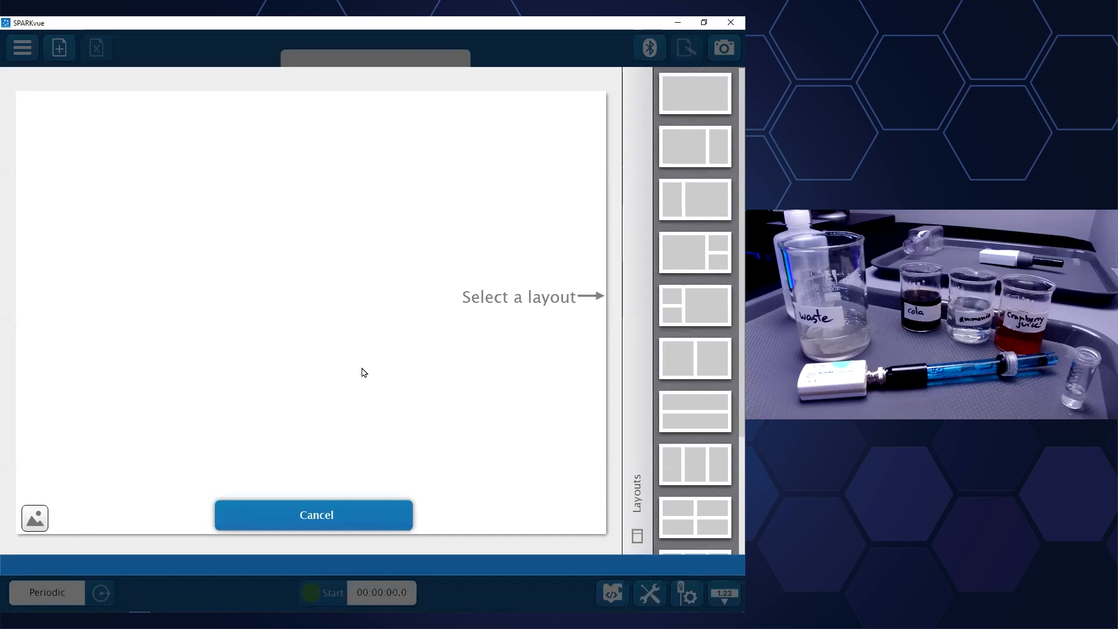
scroll(672, 143, "down", 2)
scroll(684, 452, "up", 2)
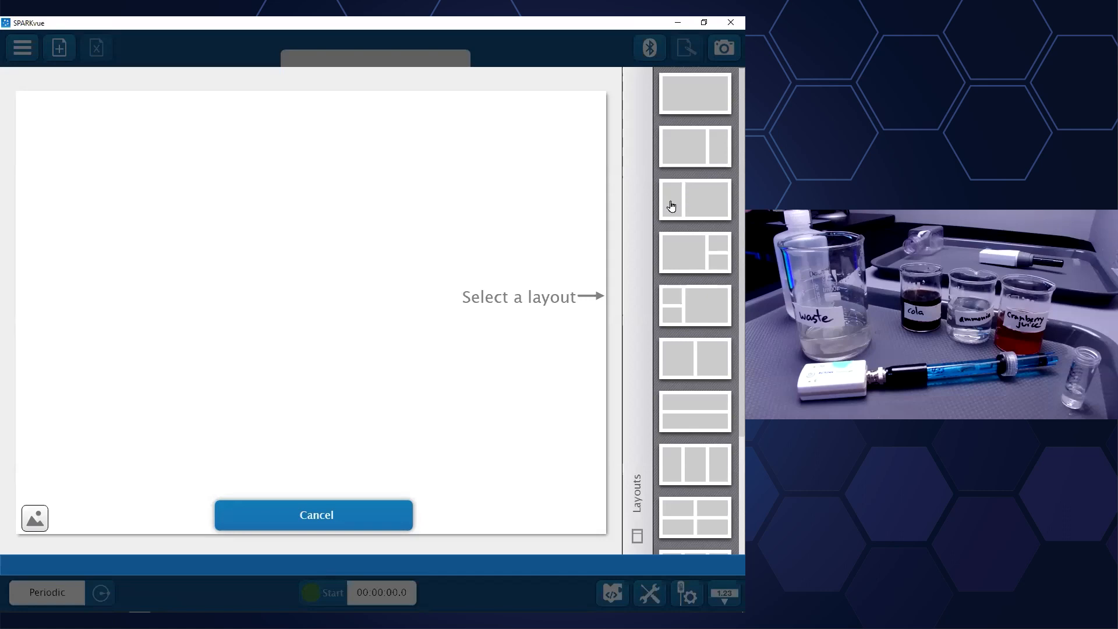
left_click(701, 204)
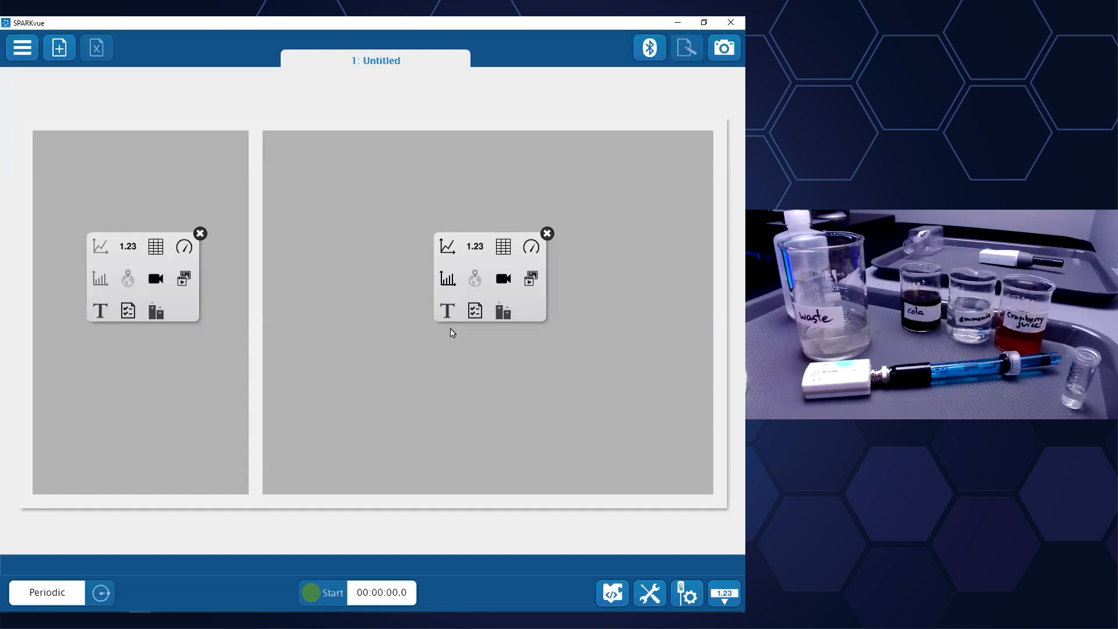
Connect the wireless pH sensor to the experiment over Bluetooth
left_click(647, 49)
left_click(264, 343)
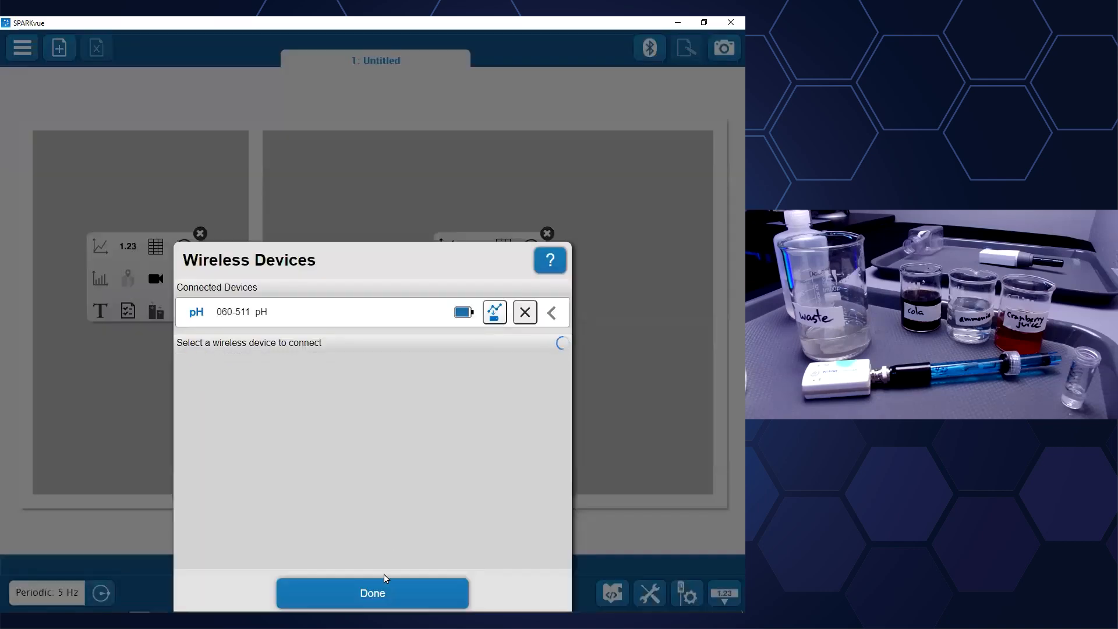
left_click(384, 591)
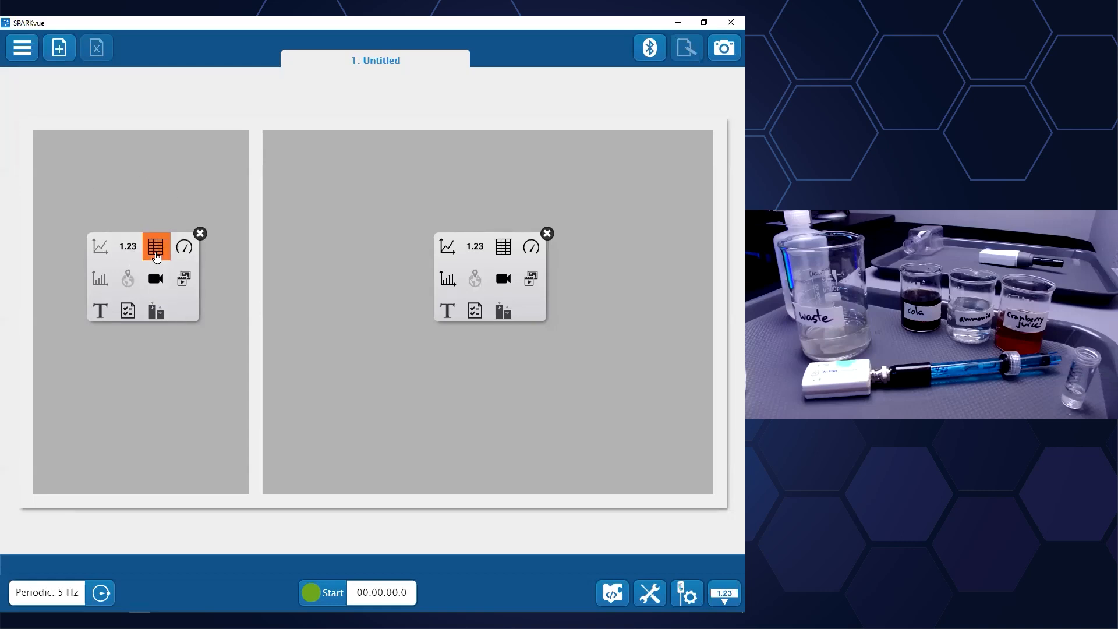
Add a table display to the narrow pane and assign the sensor's pH measurement to its second column
left_click(156, 246)
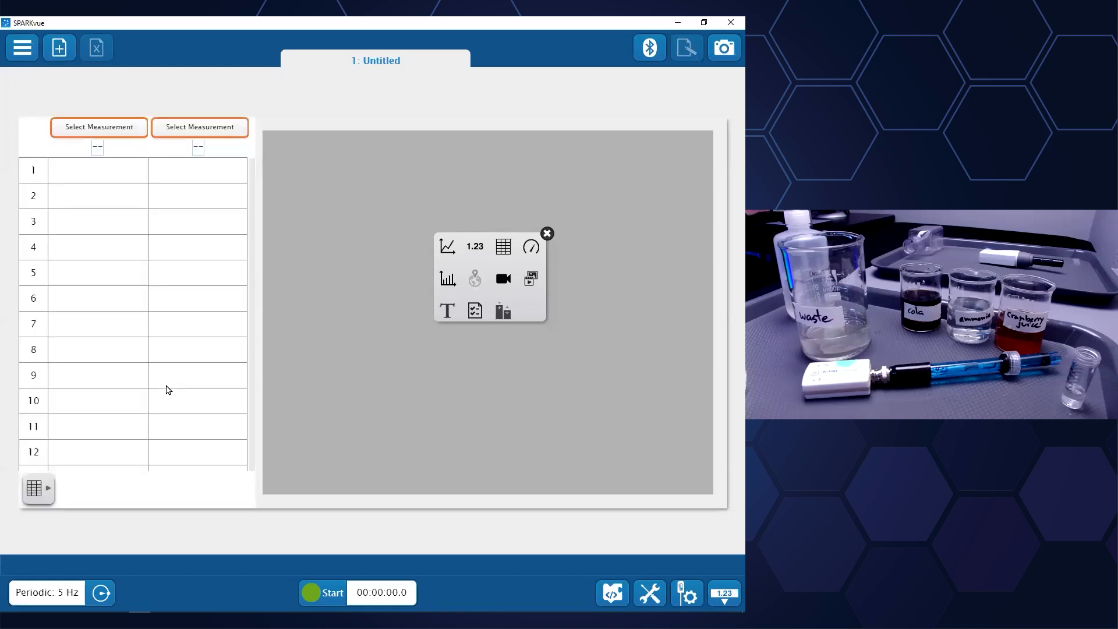
left_click(197, 129)
left_click(628, 278)
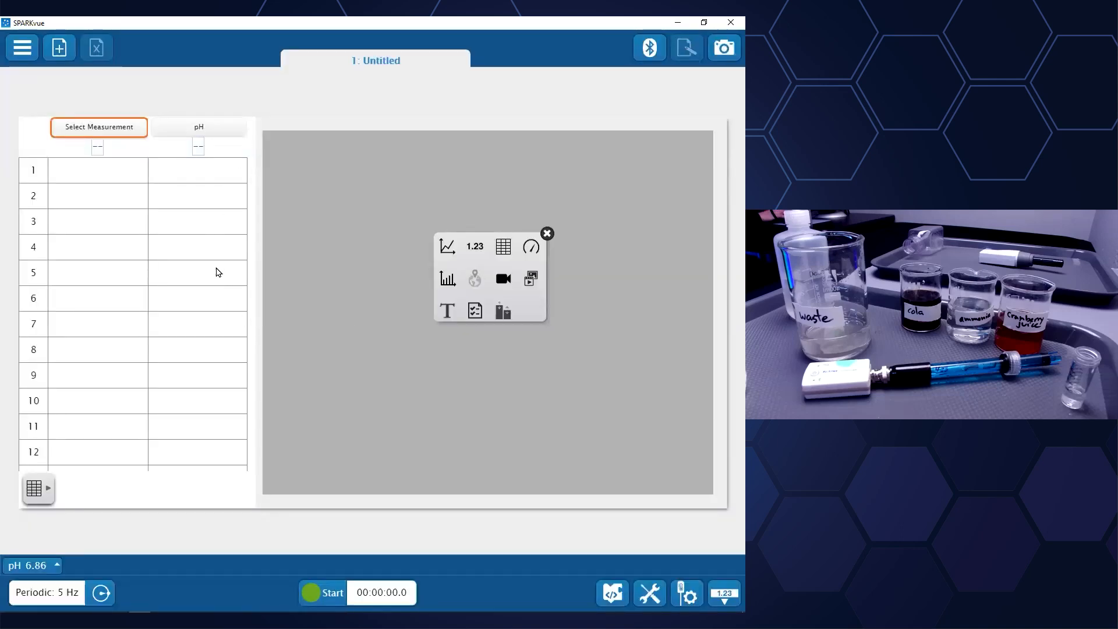
left_click(52, 569)
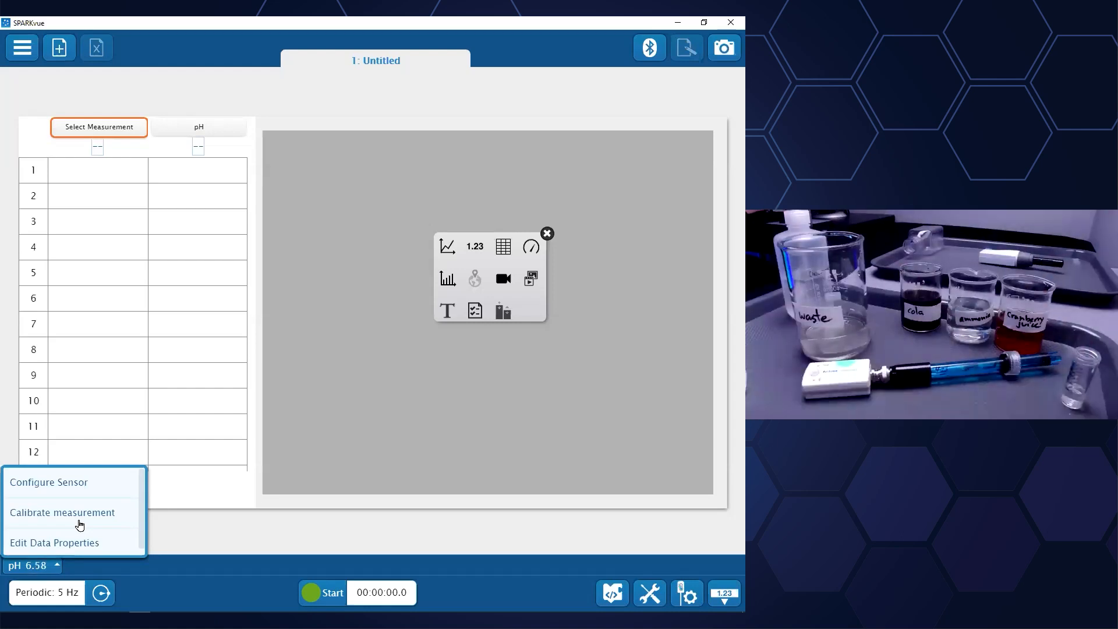
left_click(175, 530)
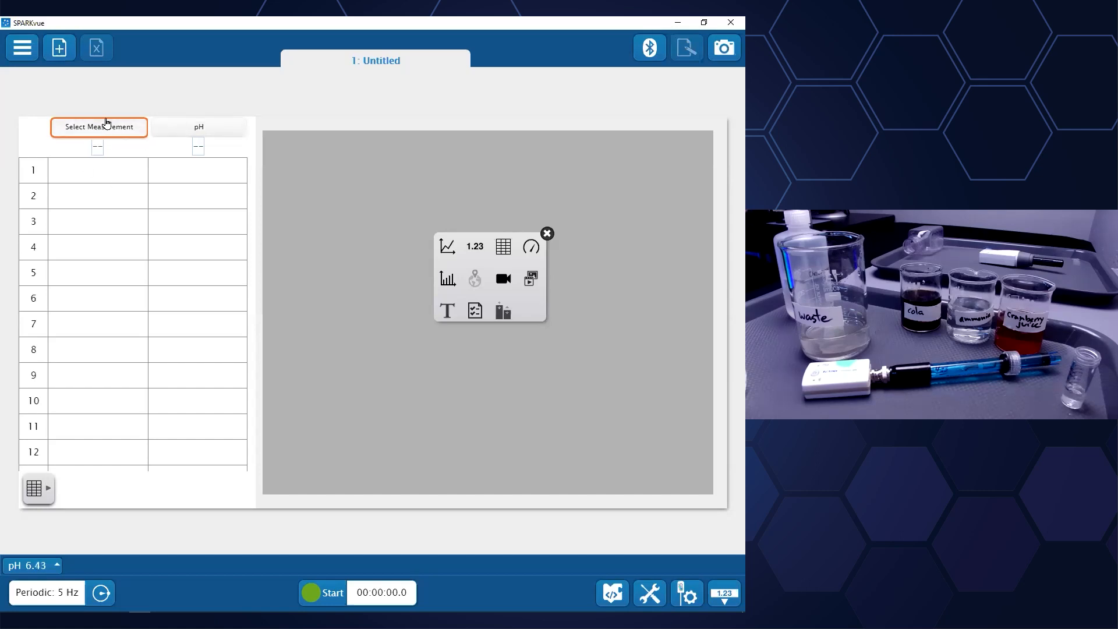
Make the table's first column a user-entered data set and enter "cola" in row 1
left_click(83, 181)
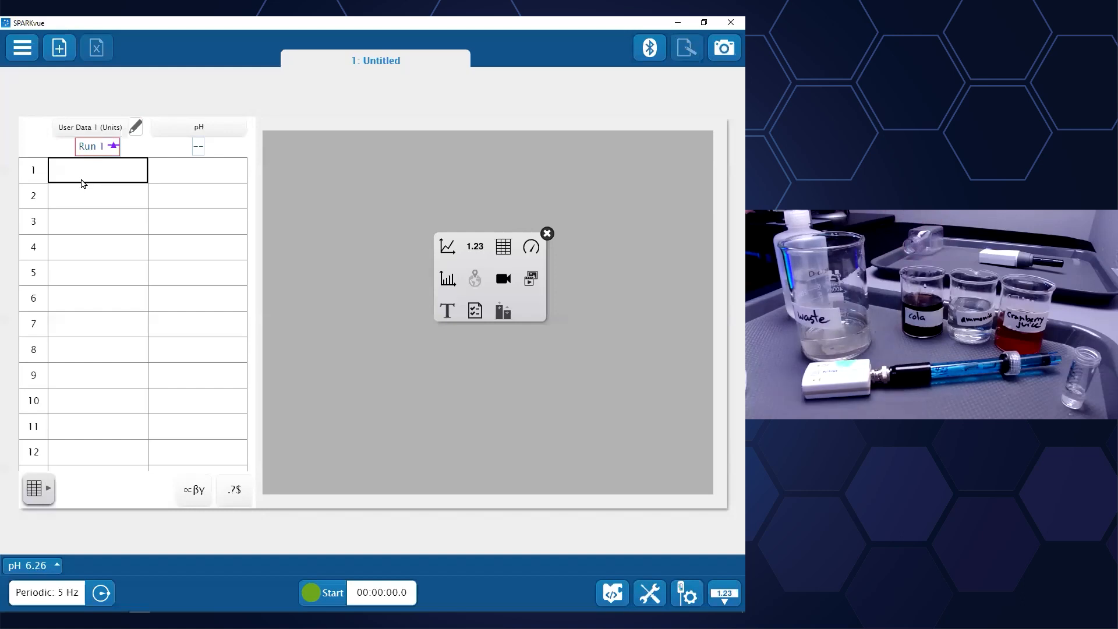
type("cola")
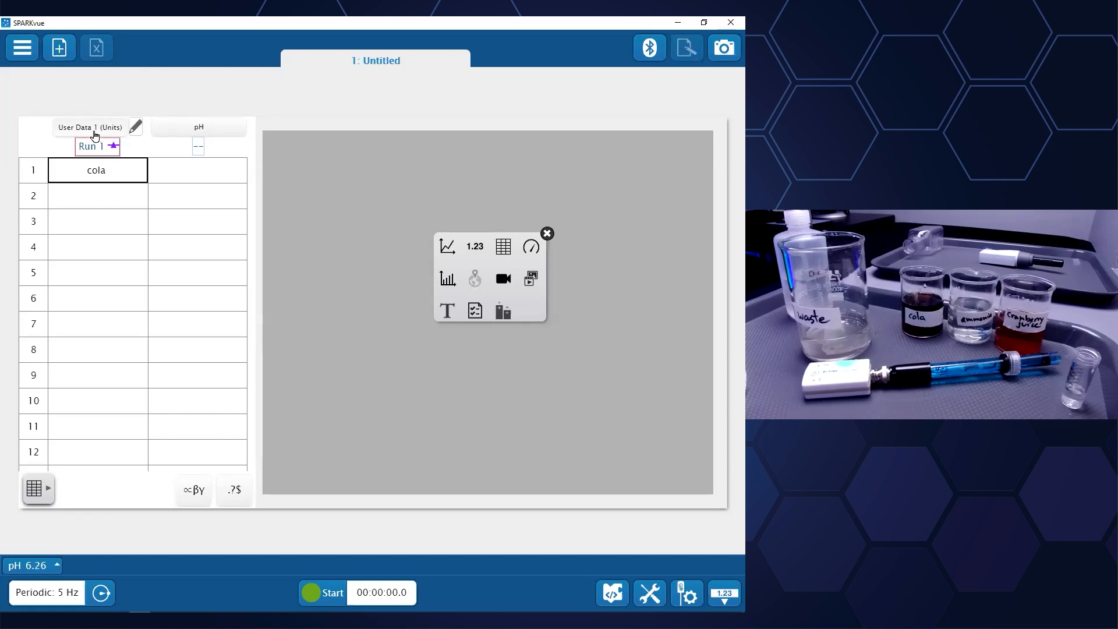
left_click(97, 198)
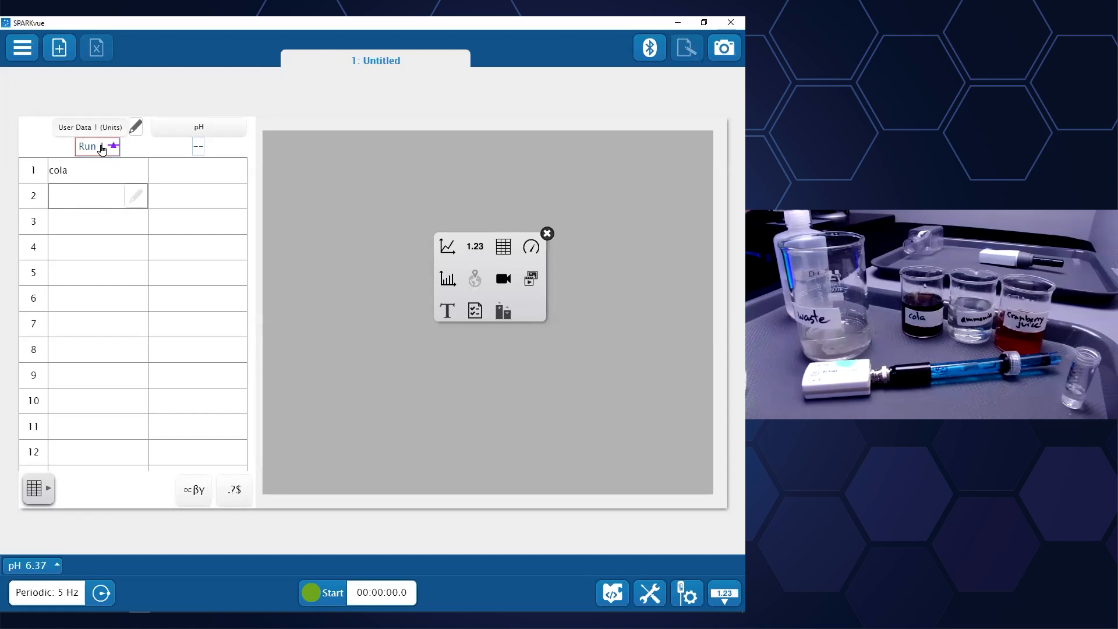
Rename the user-entered data column to "substance" and clear its units
left_click(135, 127)
left_click(232, 187)
type("Substance")
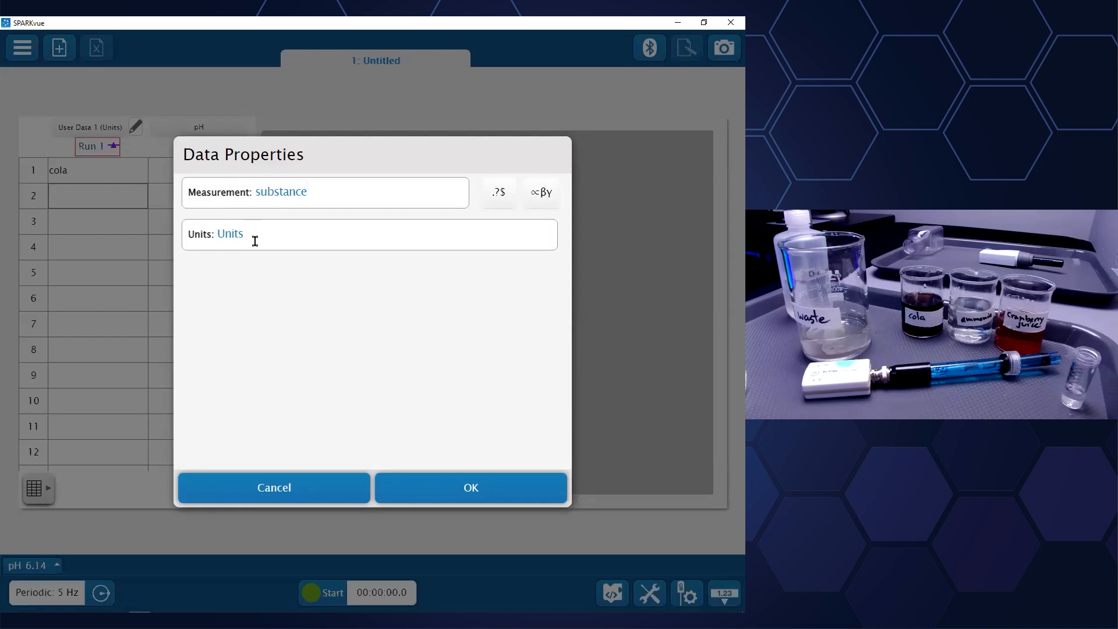
left_click(217, 233)
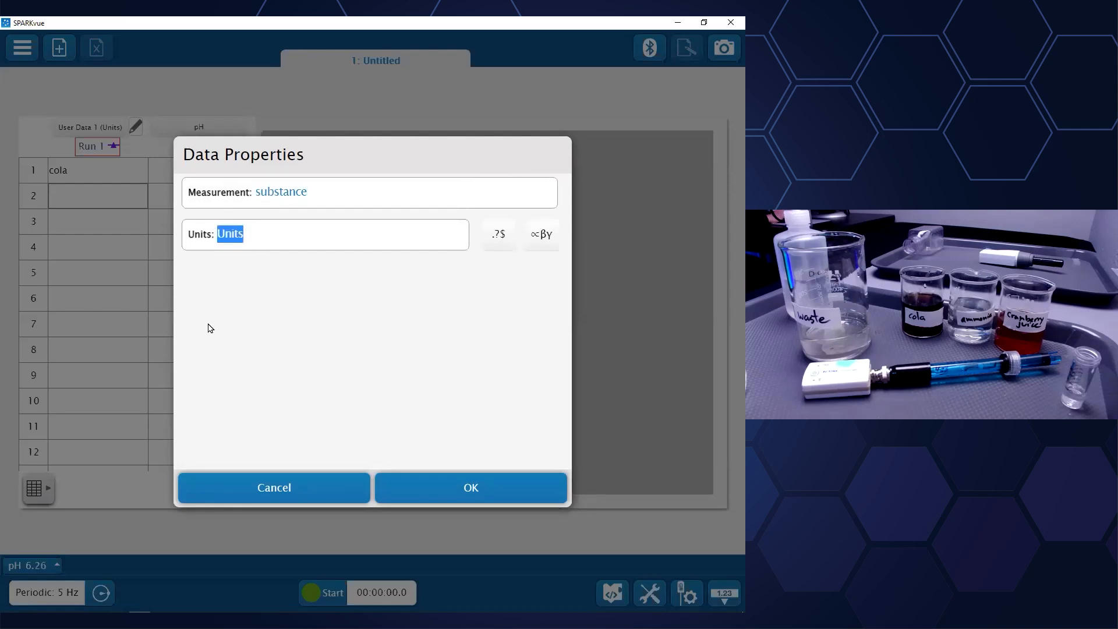
key("BackSpace")
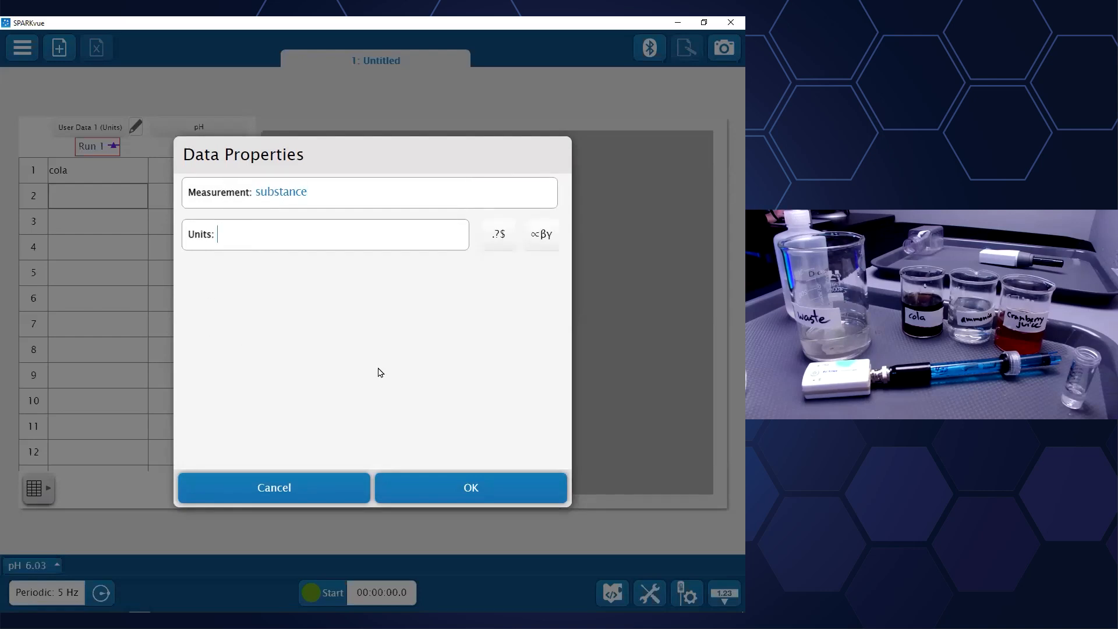
left_click(452, 488)
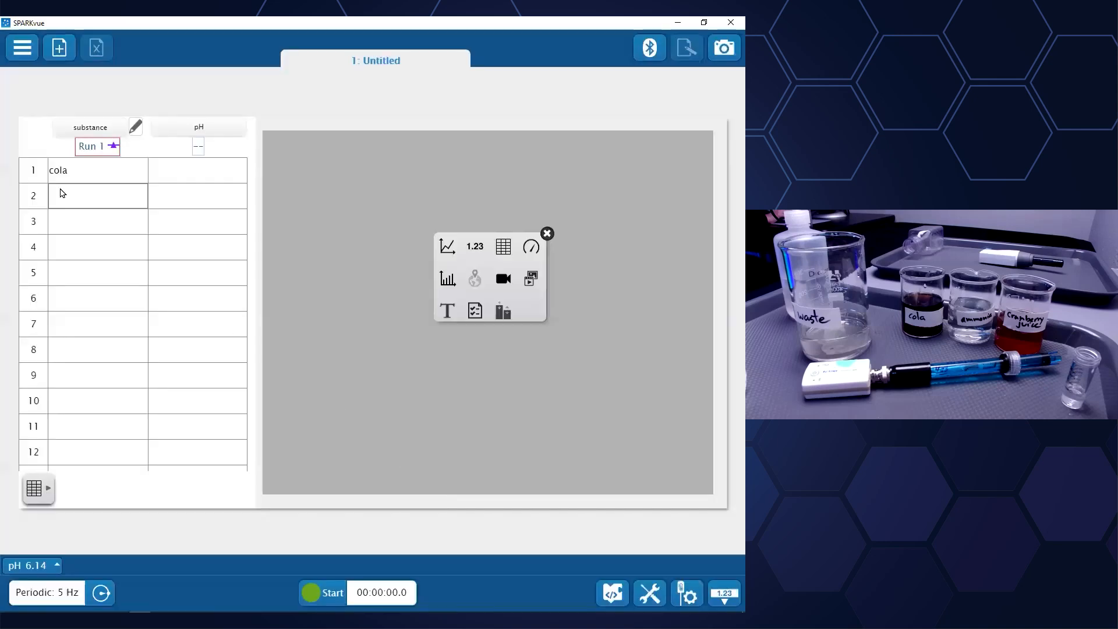
Enter "ammonia" in row 2 and "juice" in row 3 of the substance column
left_click(92, 202)
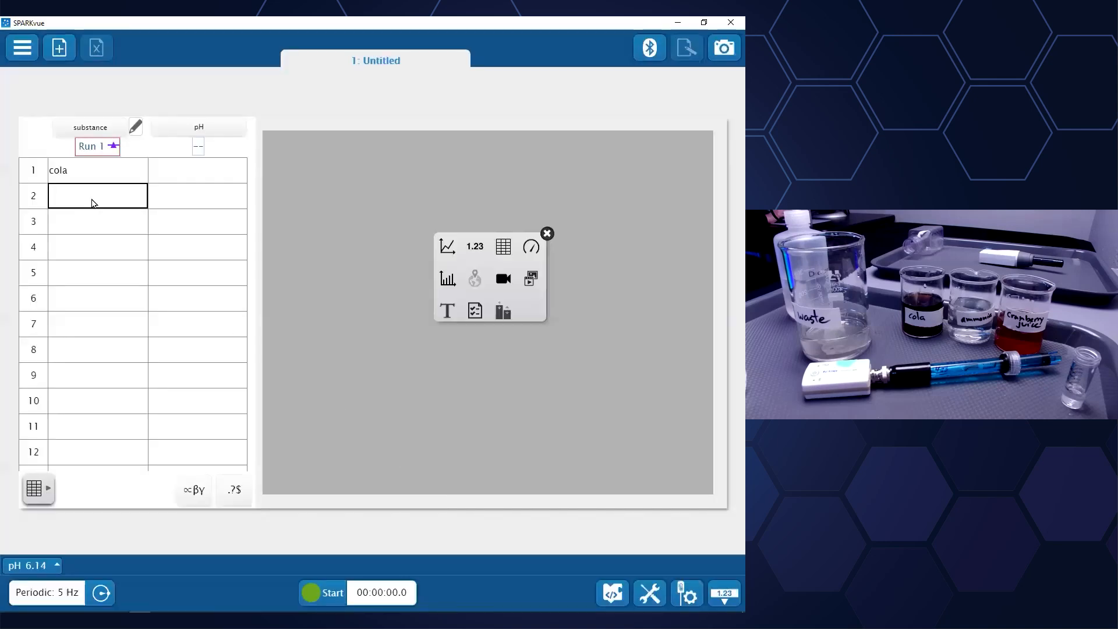
type("ammonia")
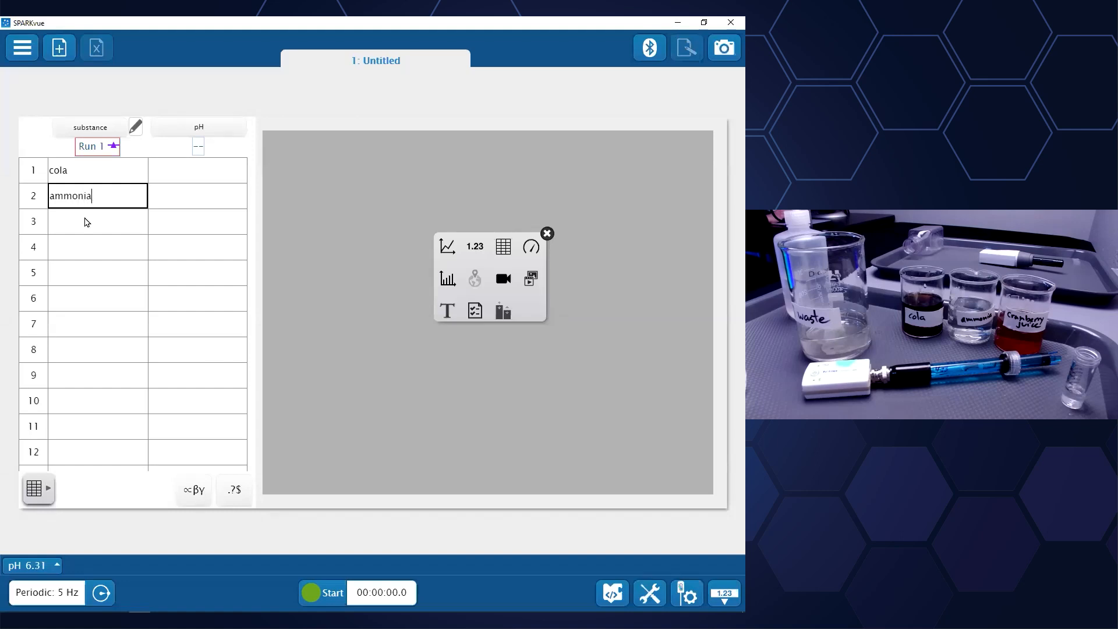
left_click(85, 226)
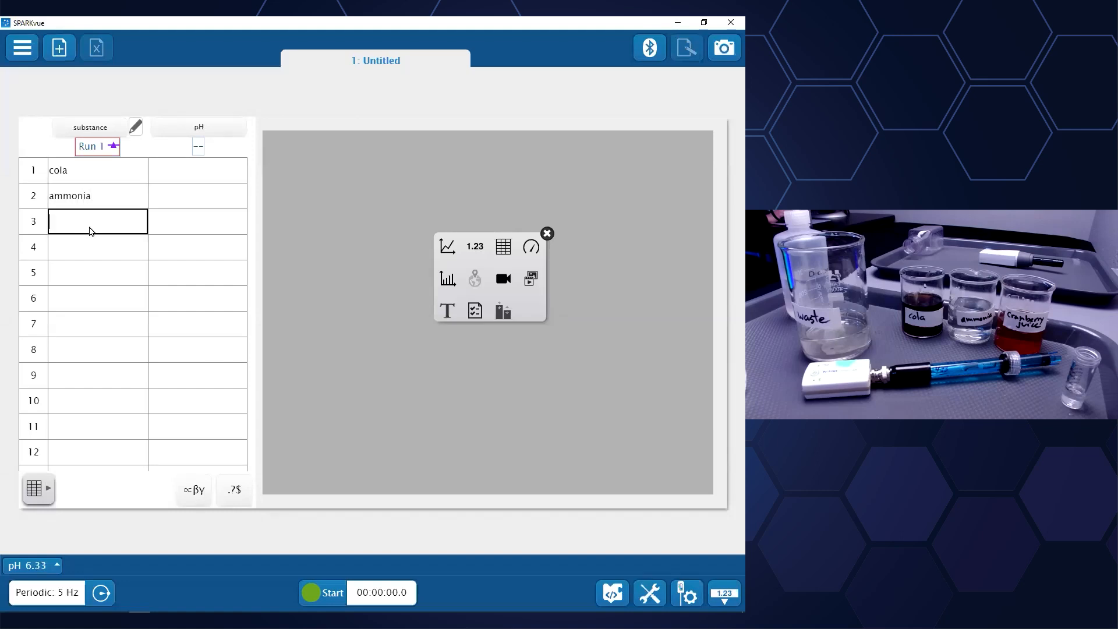
type("juice")
key("Return")
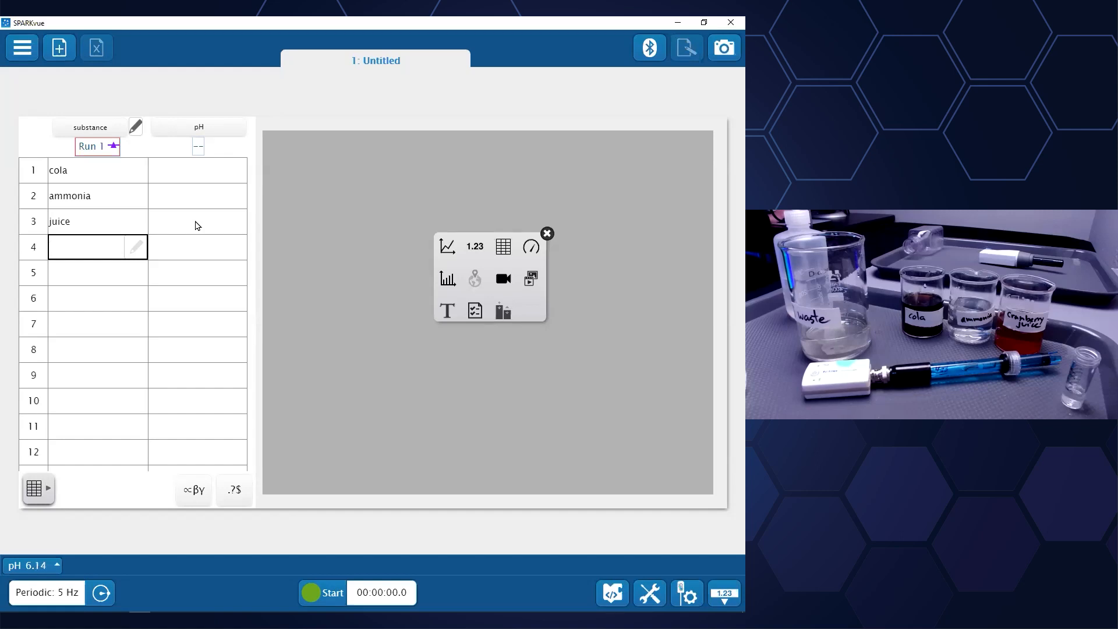
Record a brief trial pH run in periodic mode at 5 Hz and delete that run
left_click(324, 594)
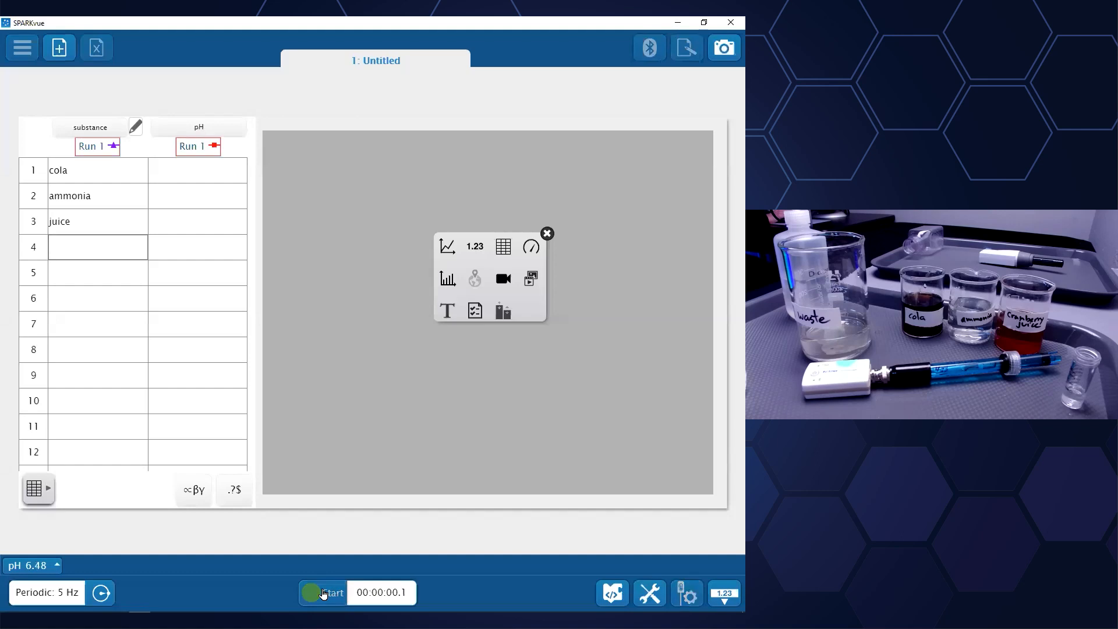
left_click(324, 594)
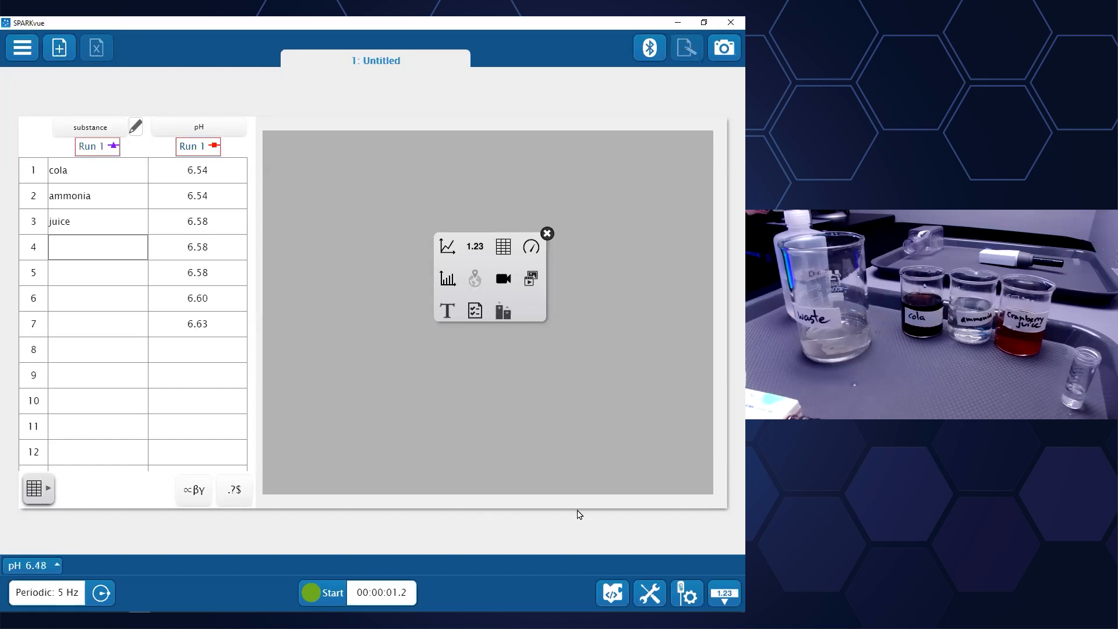
left_click(650, 594)
left_click(372, 250)
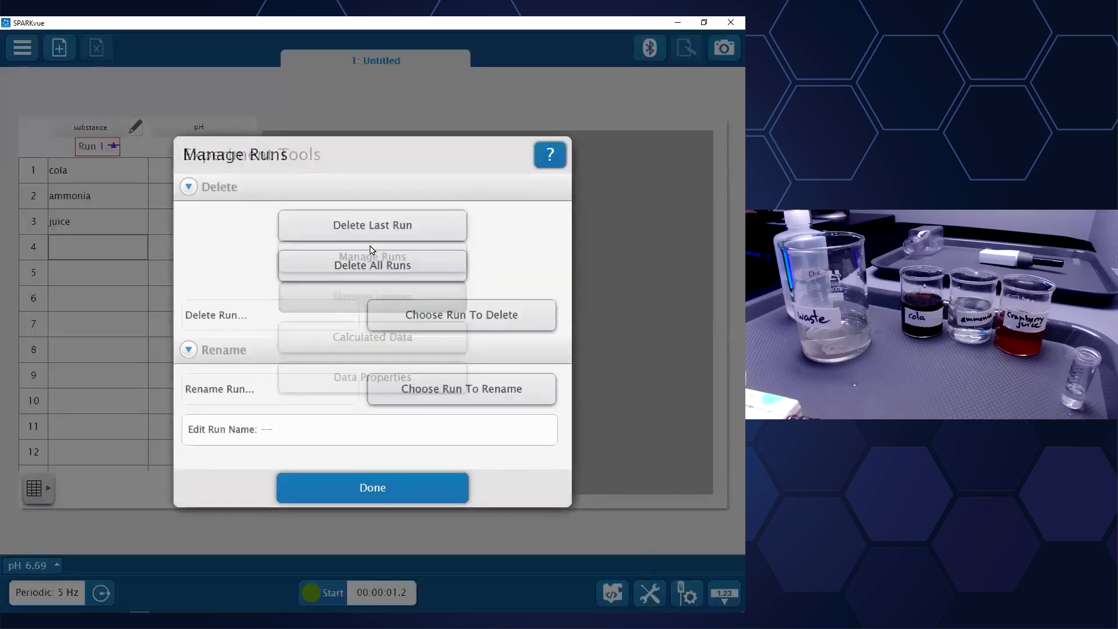
left_click(380, 231)
left_click(315, 361)
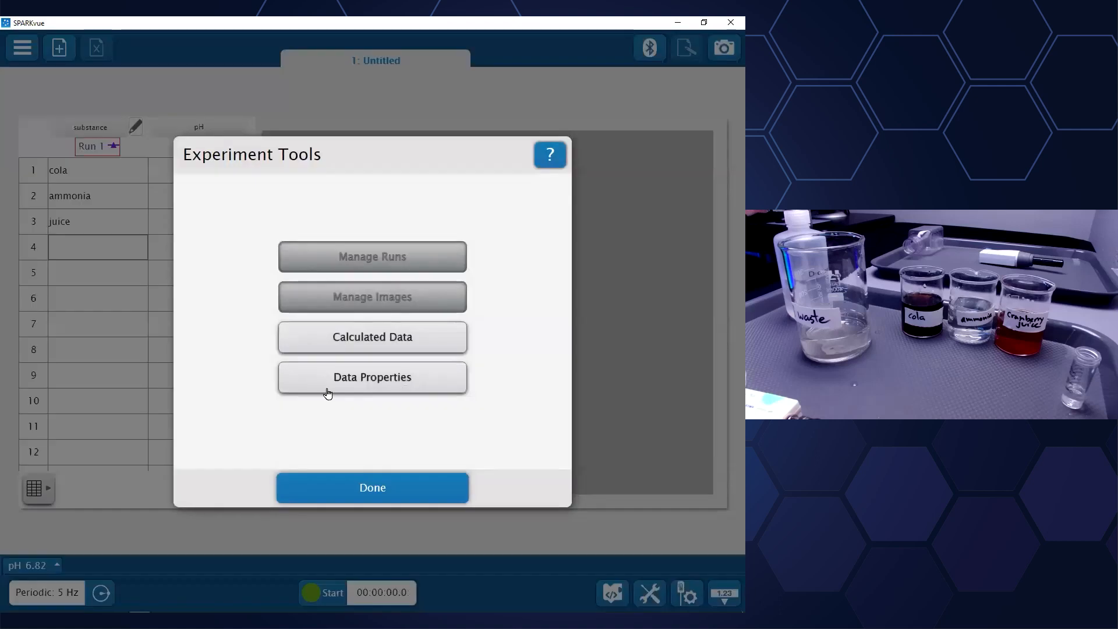
left_click(367, 494)
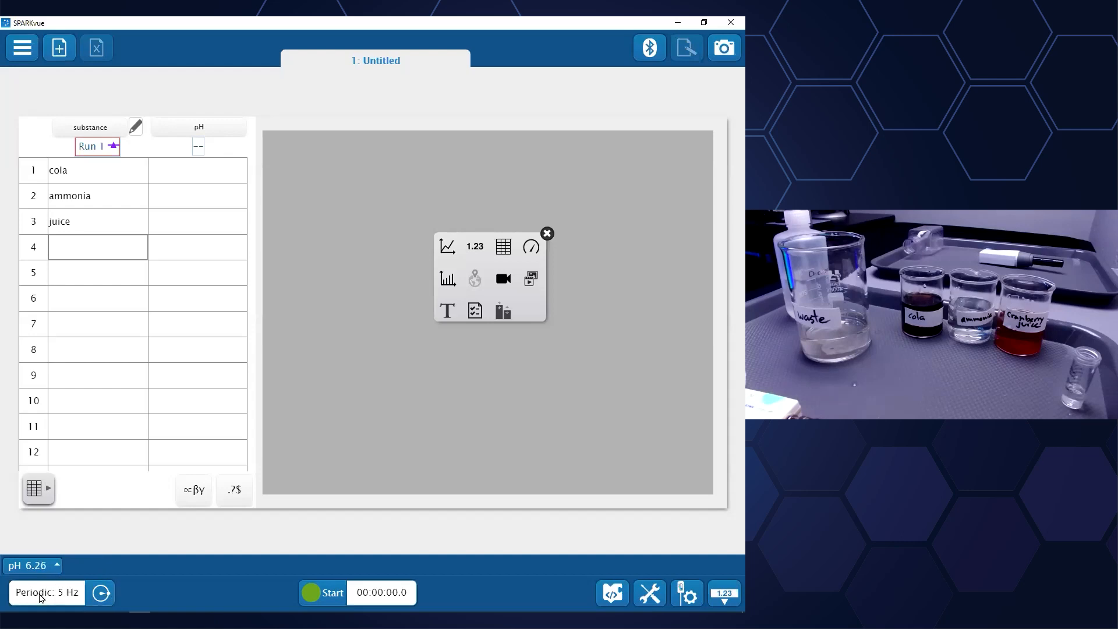
Add a bar graph to the wide pane with pH on the Y-axis and substance on the X-axis
left_click(446, 280)
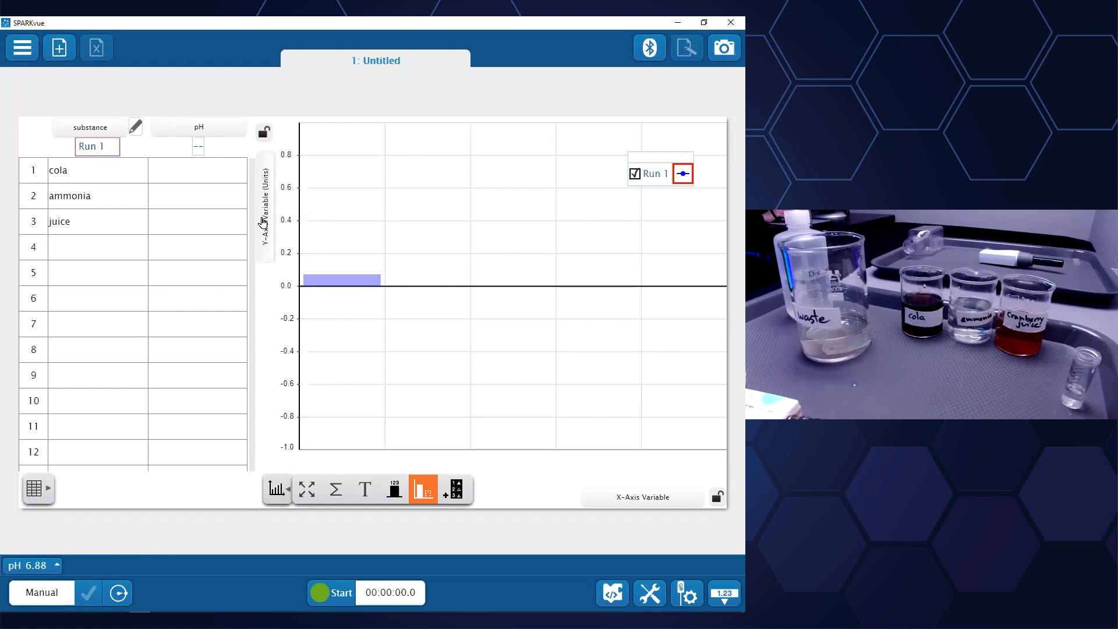
left_click(262, 225)
left_click(639, 169)
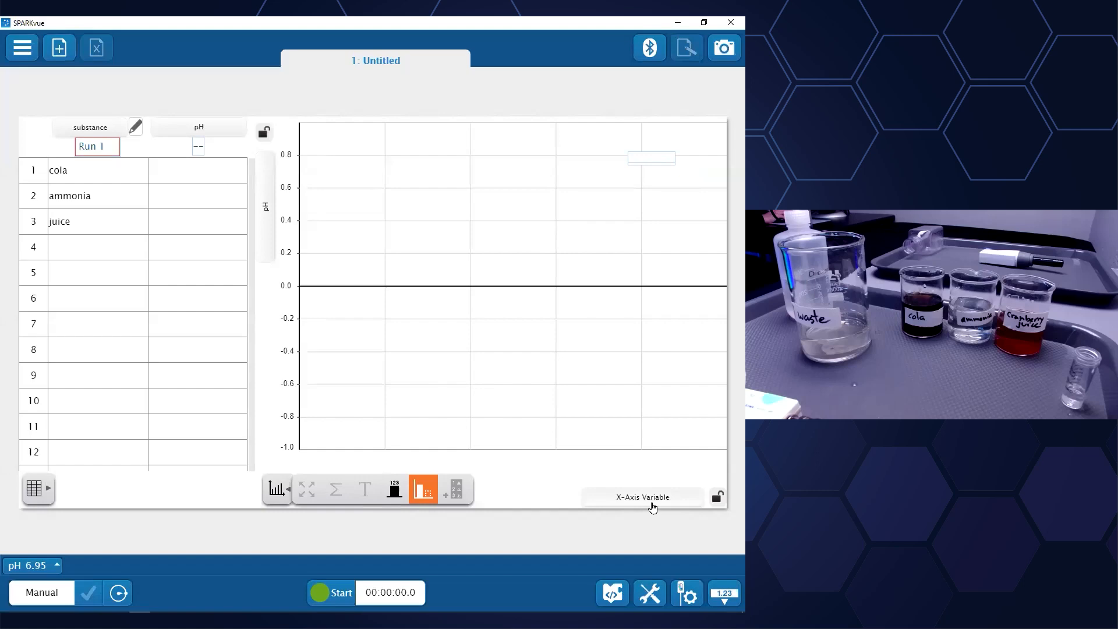
left_click(653, 505)
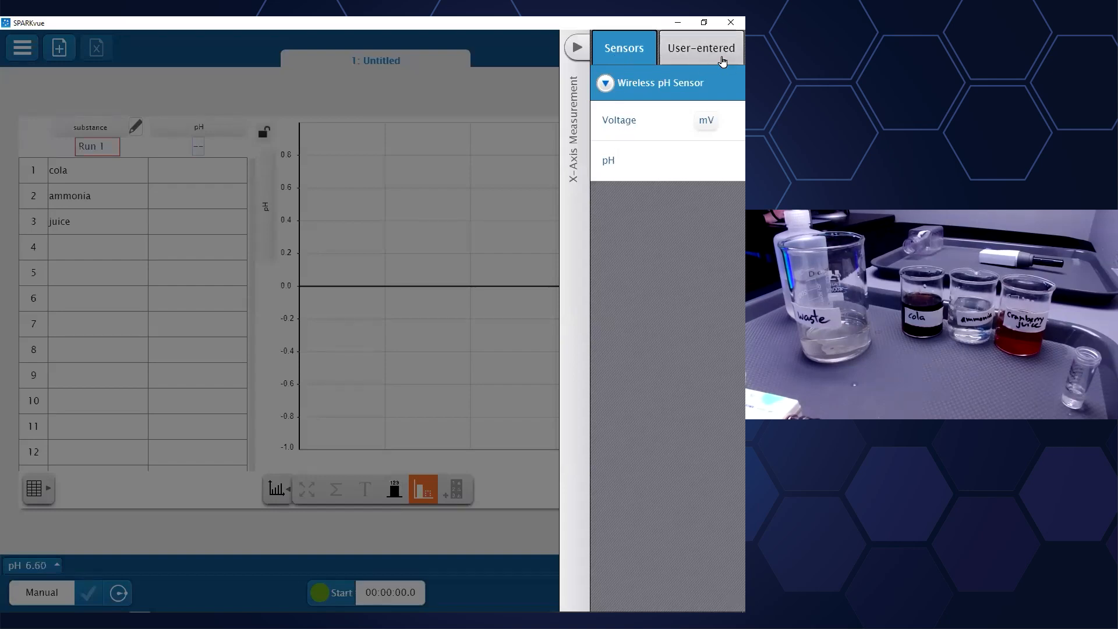
left_click(721, 57)
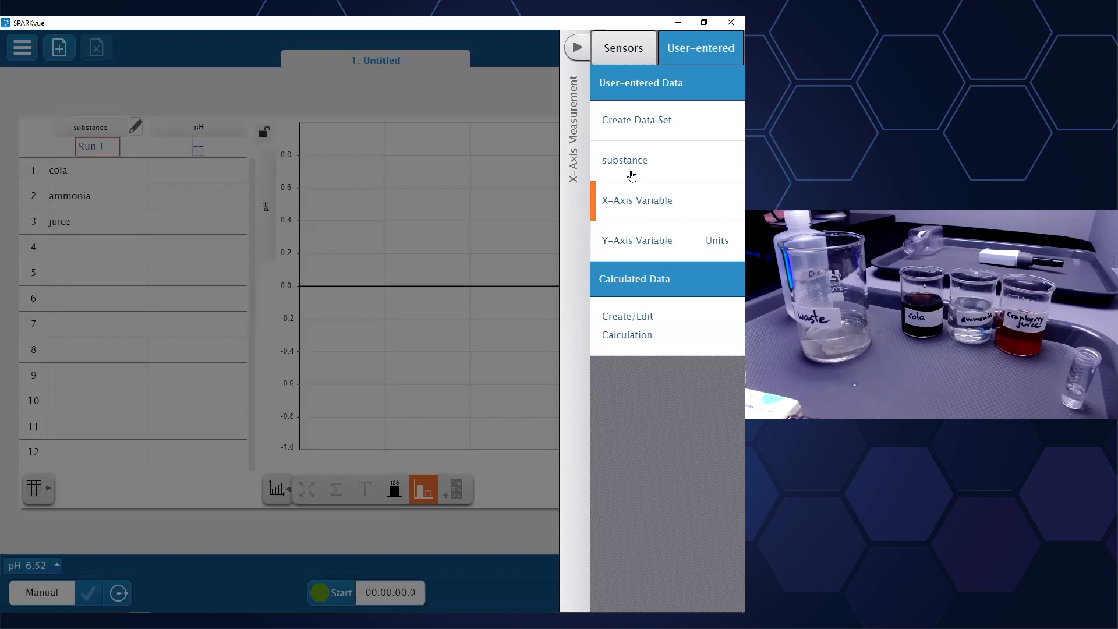
left_click(637, 160)
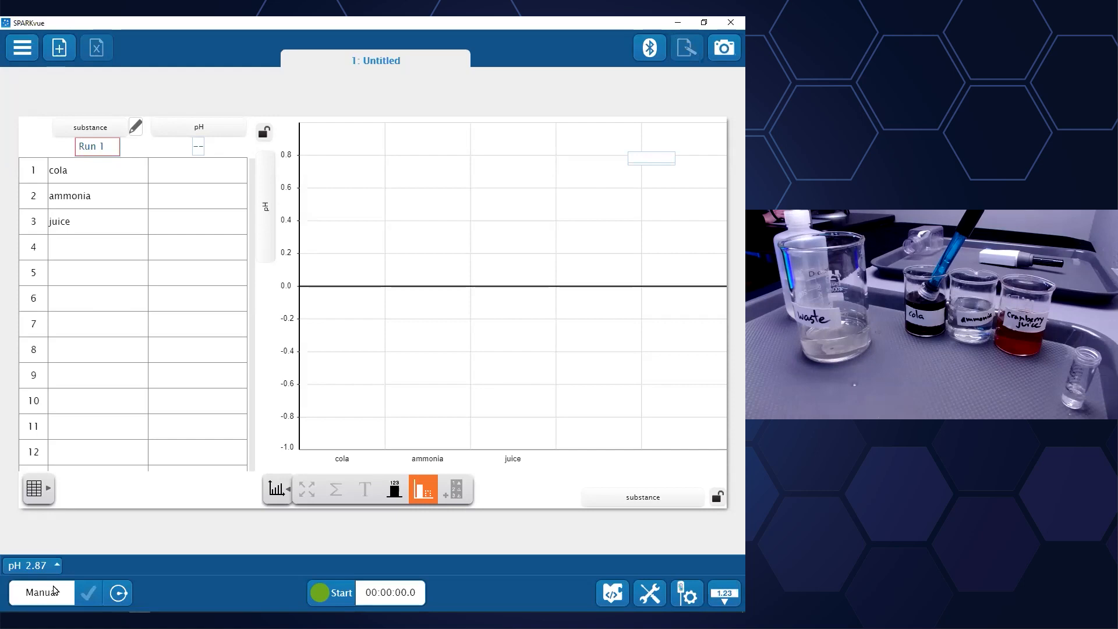
Run manual data collection, keeping one pH reading each for cola, ammonia and juice, and stop the run
left_click(327, 599)
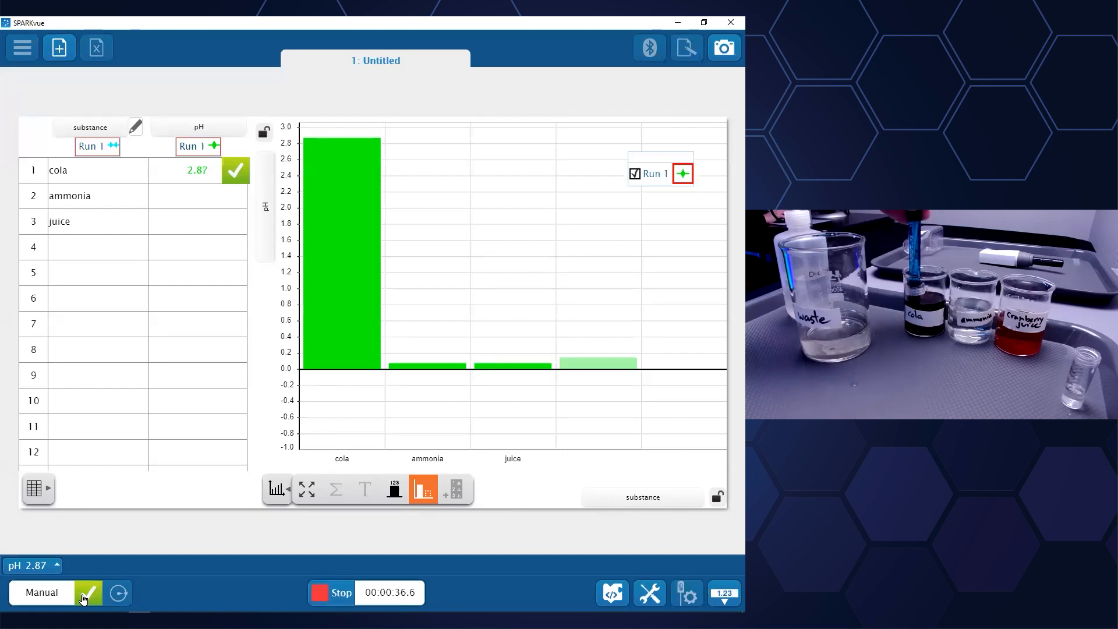
left_click(234, 174)
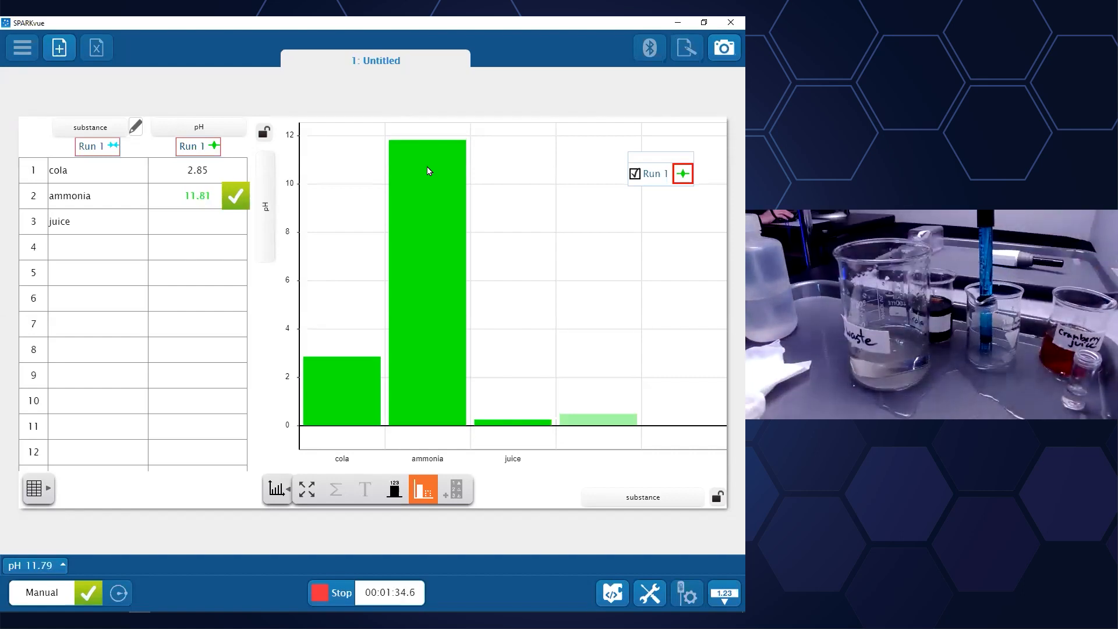
left_click(88, 594)
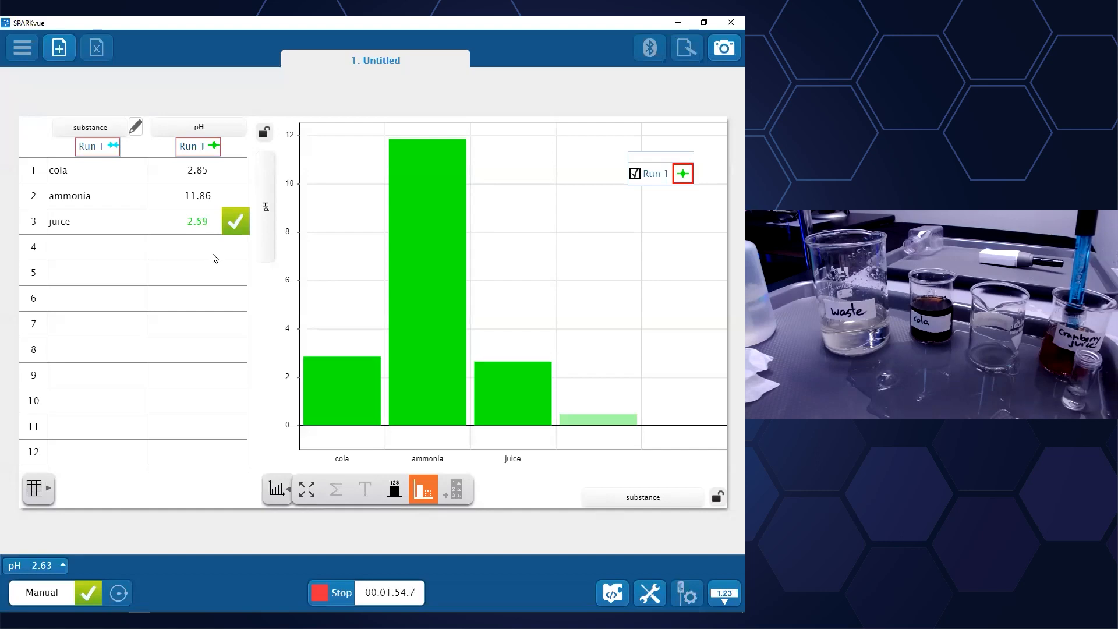
left_click(90, 594)
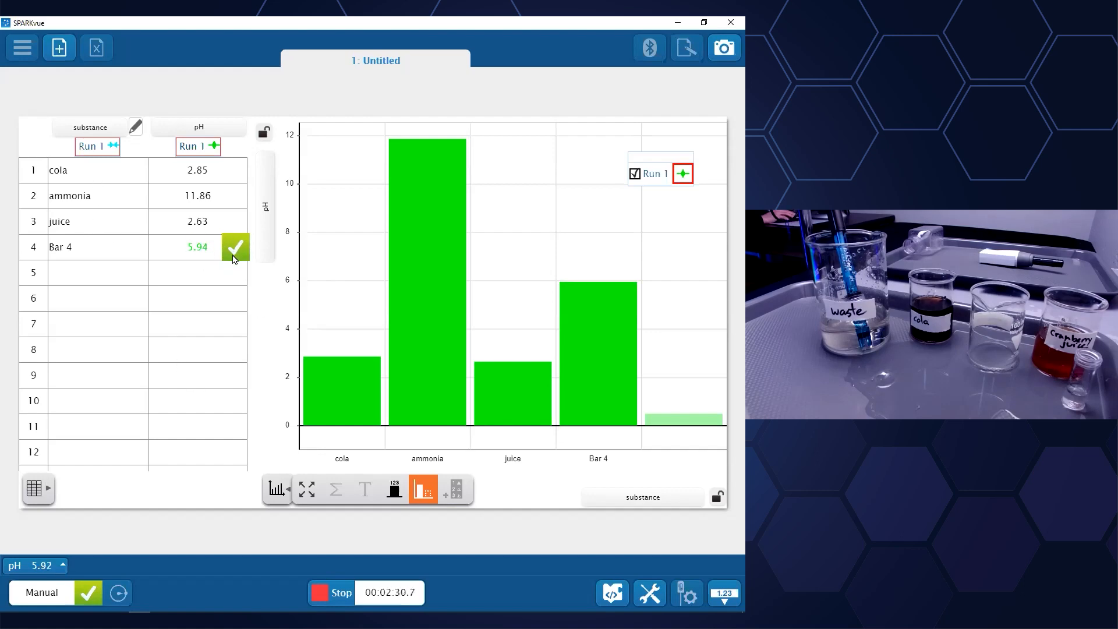
left_click(327, 592)
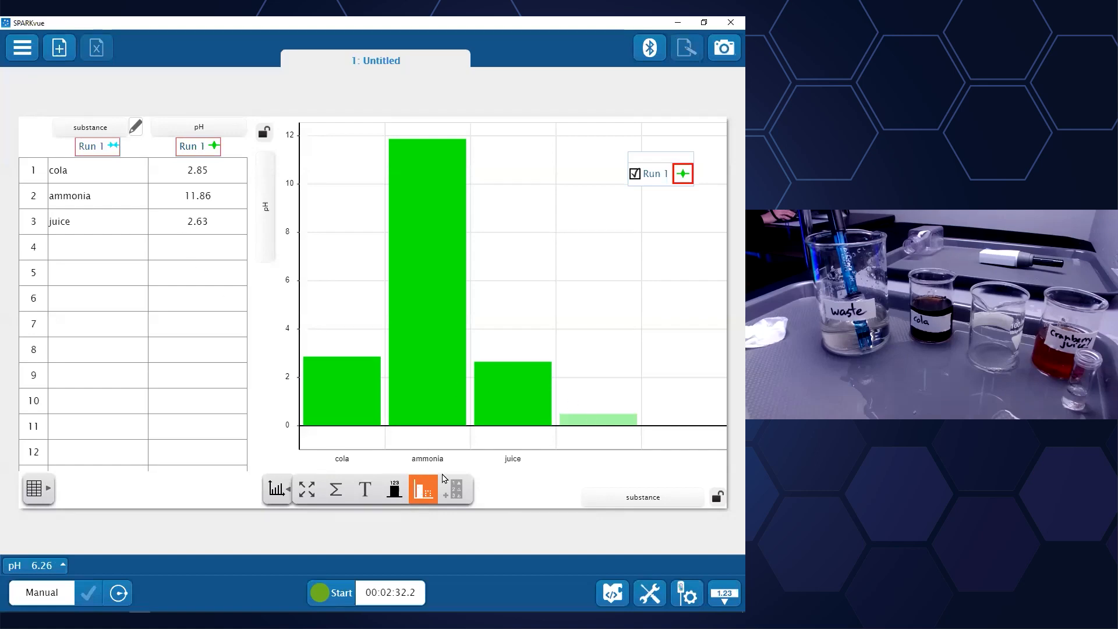
Turn off the placeholder for an extra bar and scale the bar graph so the three substance bars fill its width
left_click(428, 493)
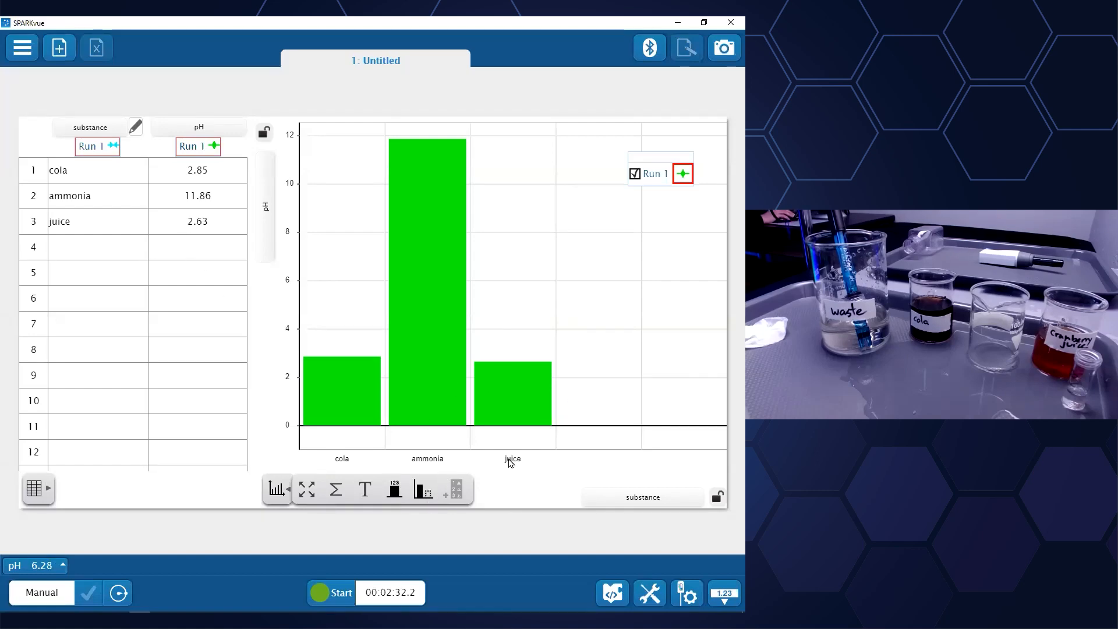
left_click(302, 495)
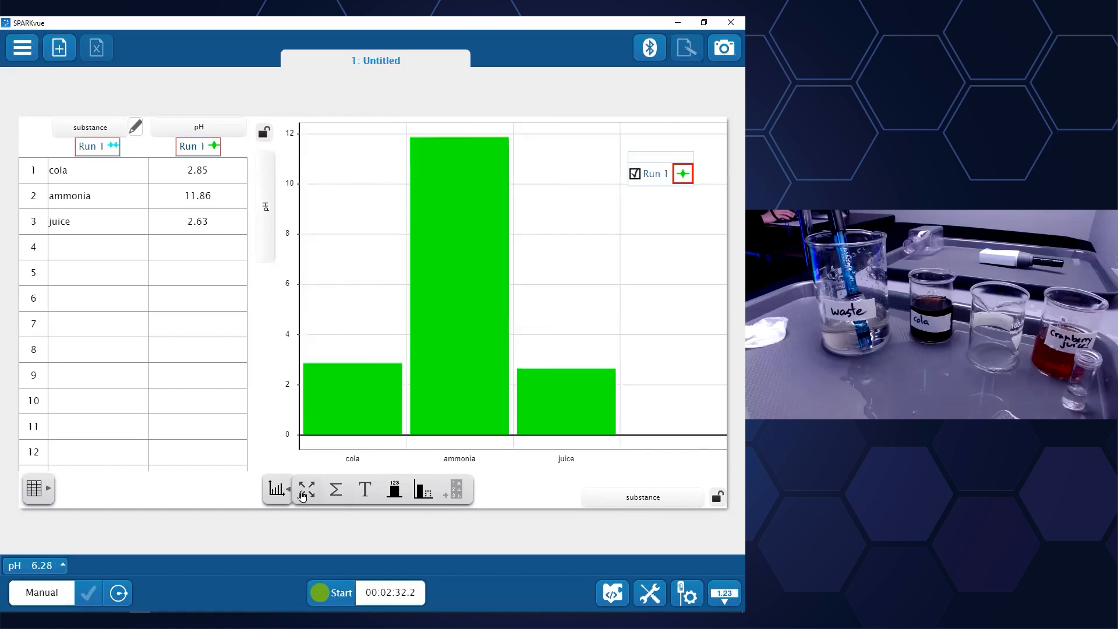
left_click_drag(441, 462, 470, 464)
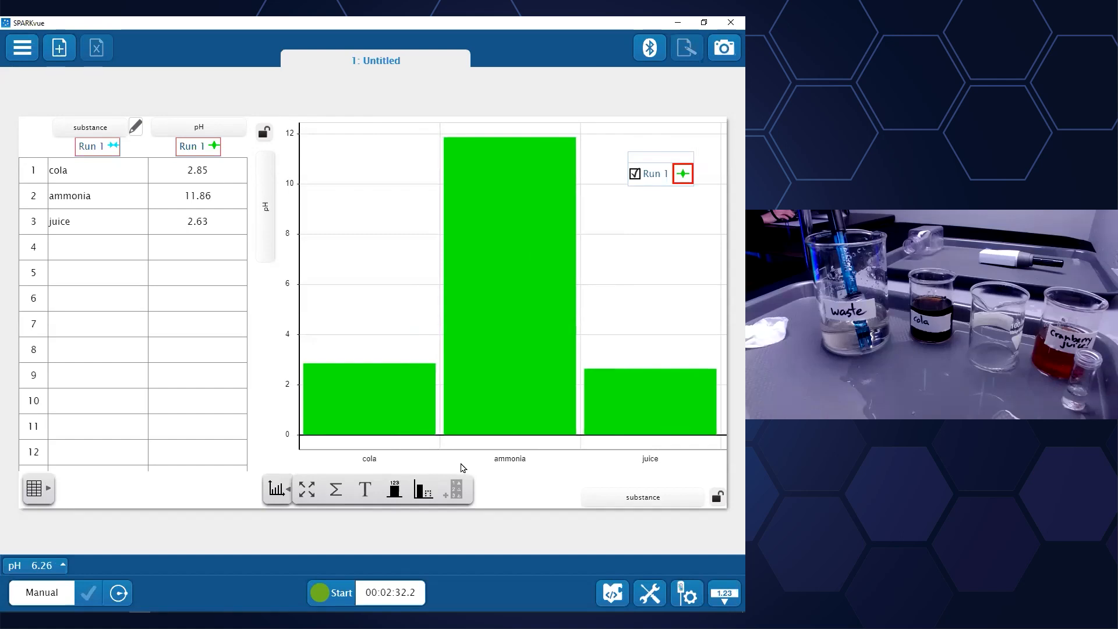
Show the value labels above the bars and add the Minimum and Maximum statistics to the graph
left_click(396, 499)
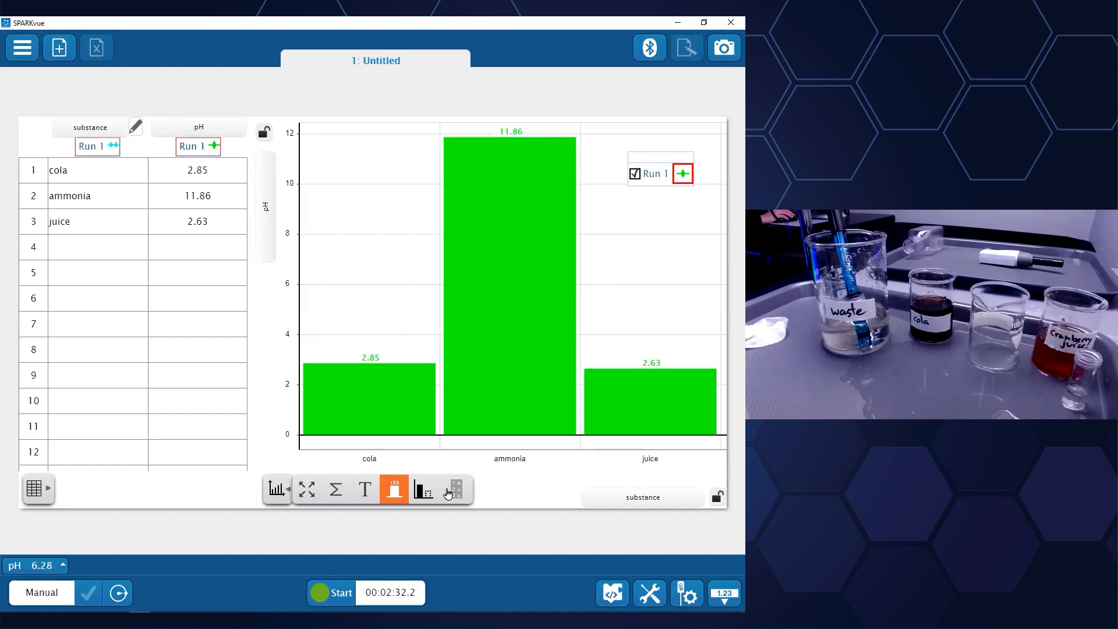
left_click(332, 501)
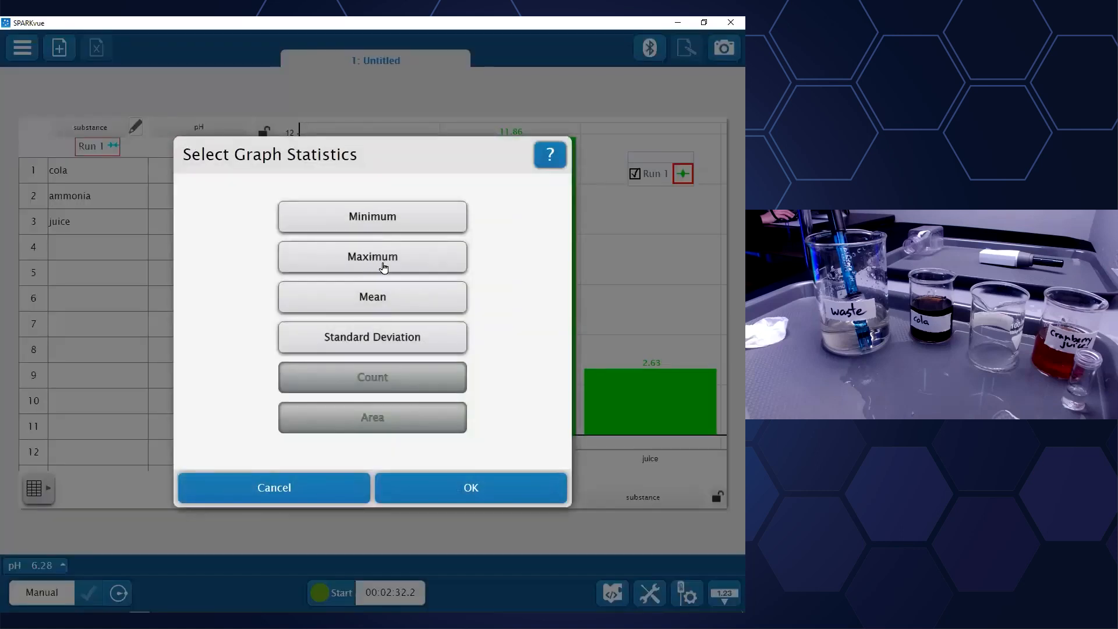
left_click(417, 220)
left_click(421, 263)
left_click(471, 488)
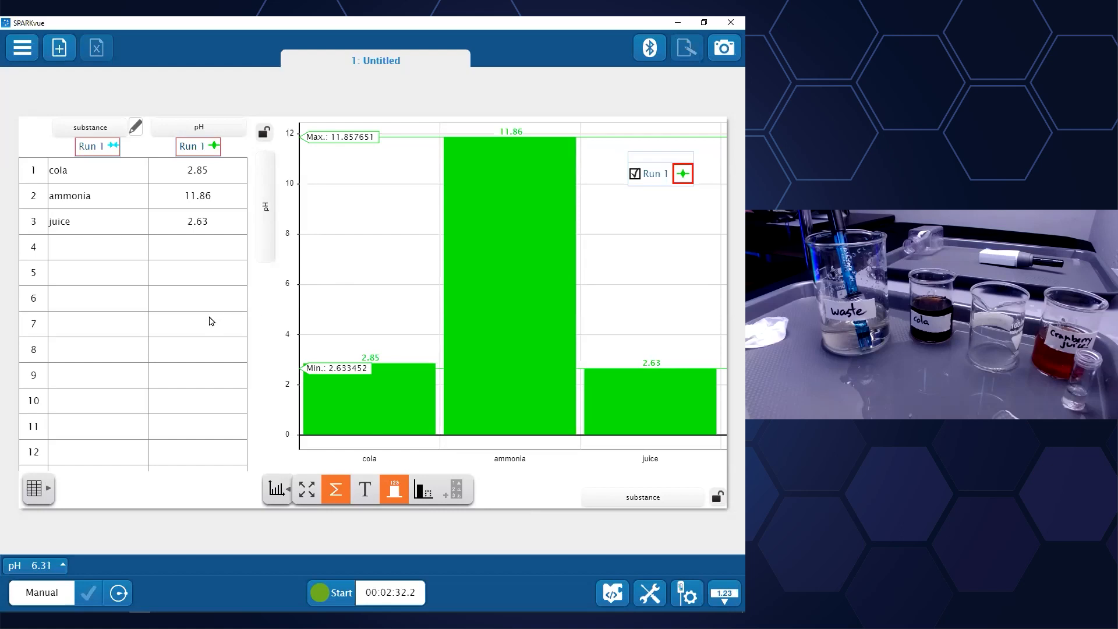
Switch to the PowerPoint slide show and advance to the Sampling Modes slide
key("alt+Tab")
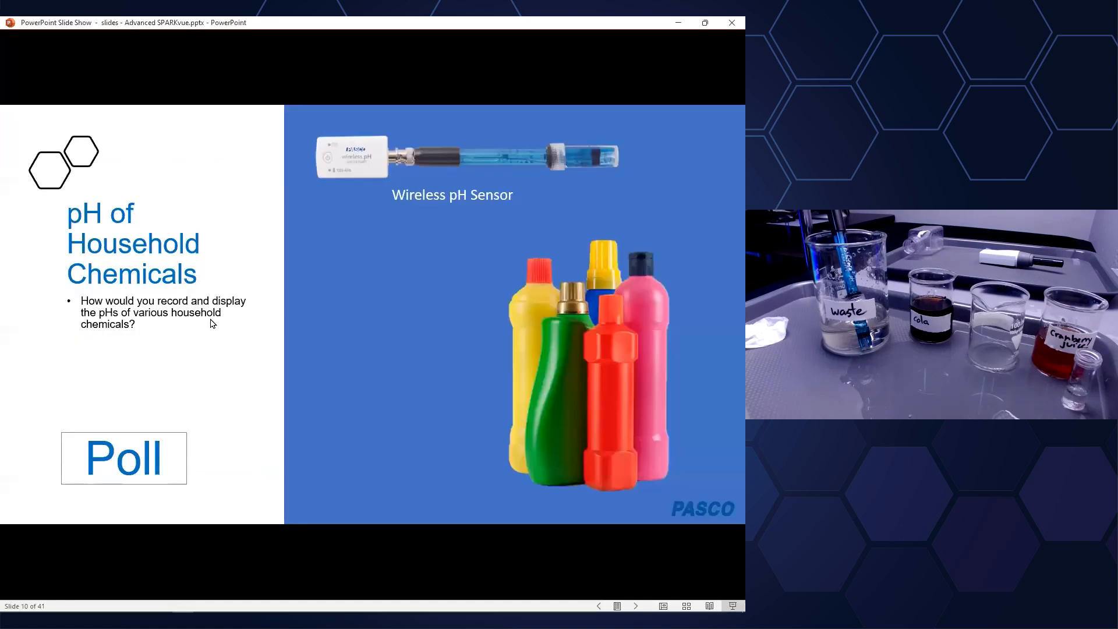
key("Right")
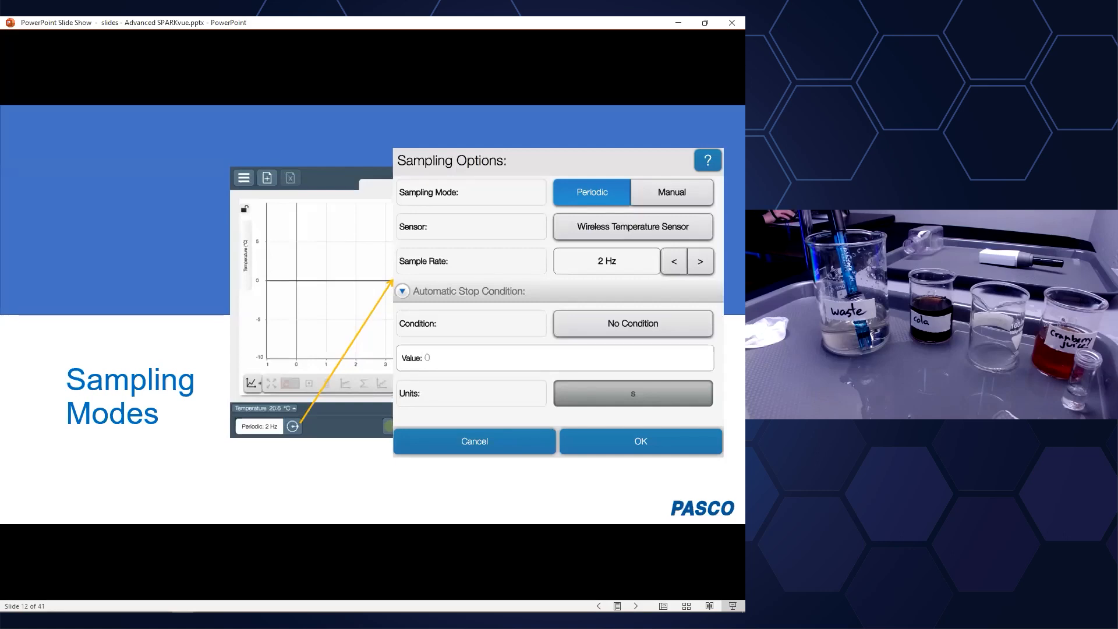
Return to SPARKvue and review the sampling mode, sensor and sample rate in the sampling options without changing them
key("alt+Tab")
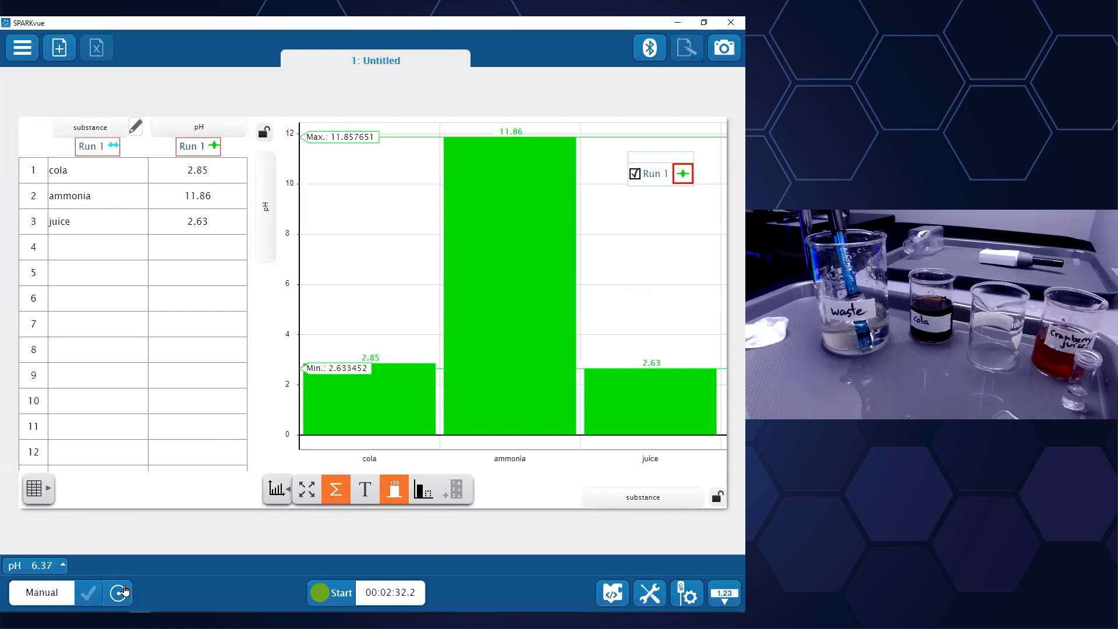
left_click(118, 594)
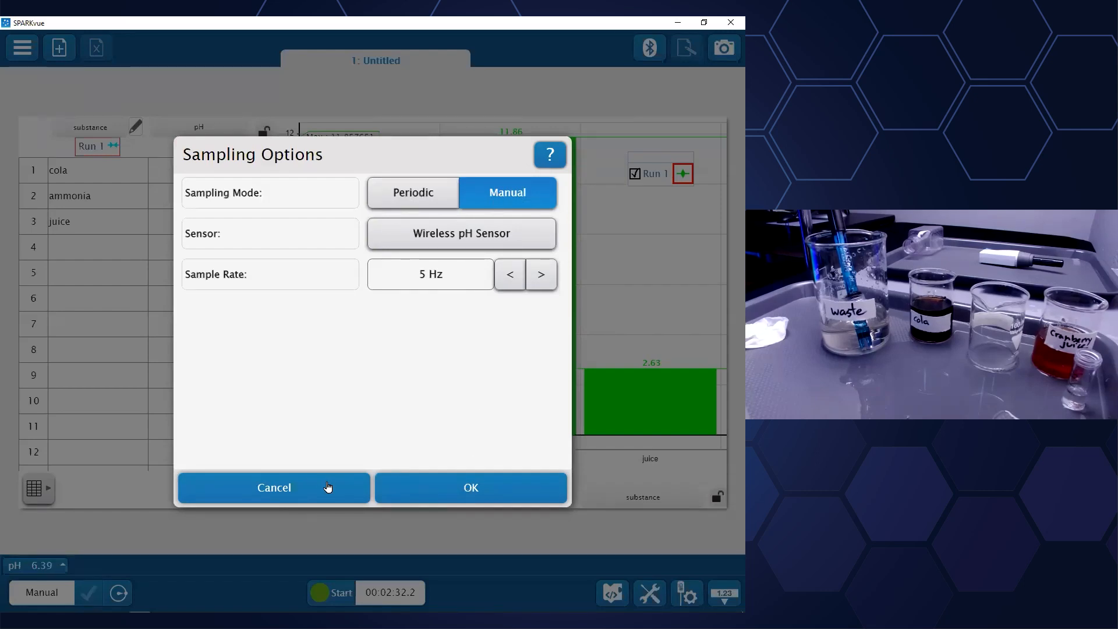
left_click(328, 488)
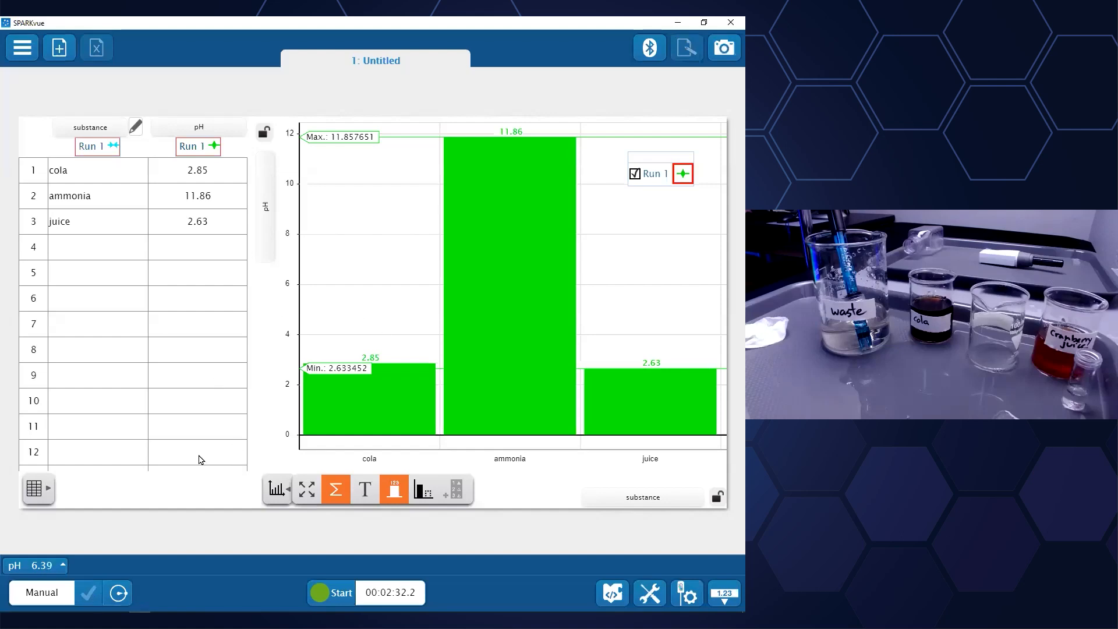
Switch to the PowerPoint slide show and reveal the periodic sampling diagram on the "Sampling Modes: Periodic vs Manual" slide
key("alt+Tab")
key("Right")
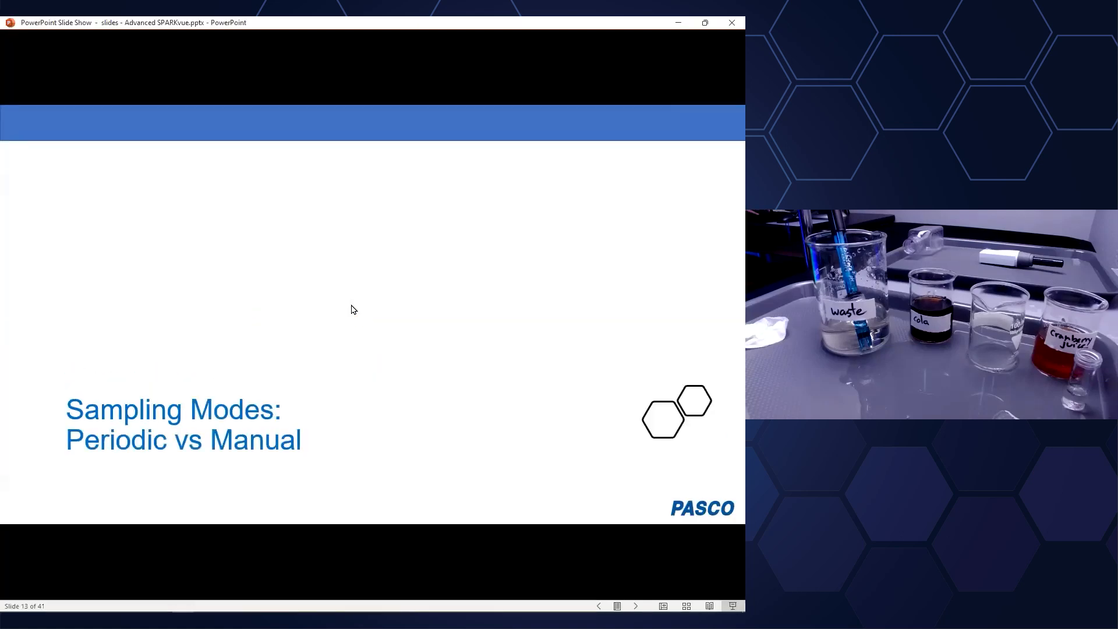
key("Right")
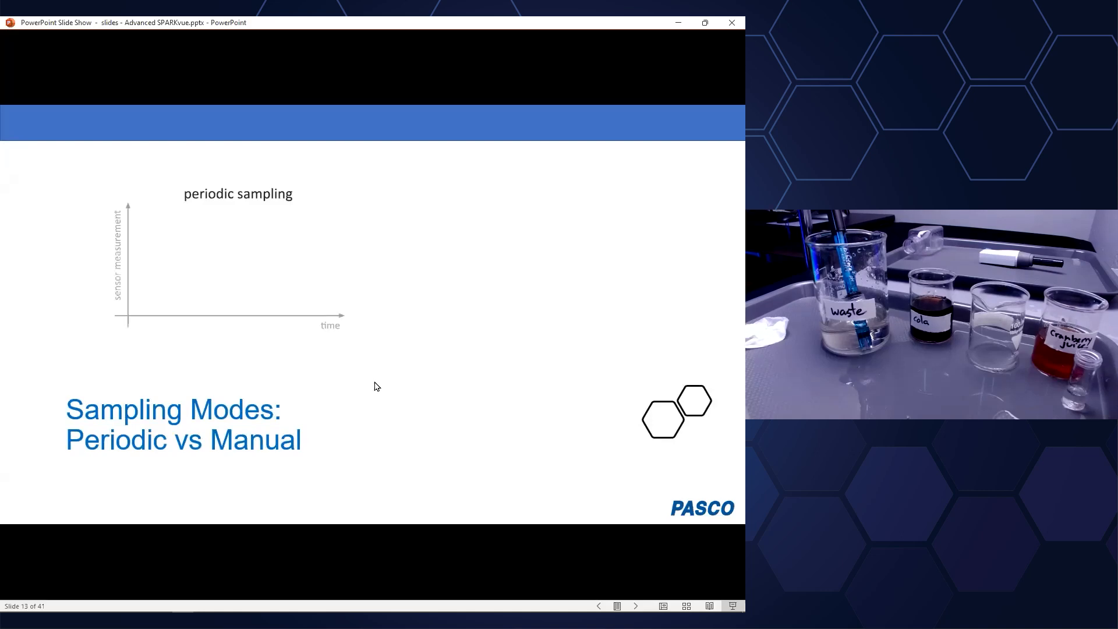
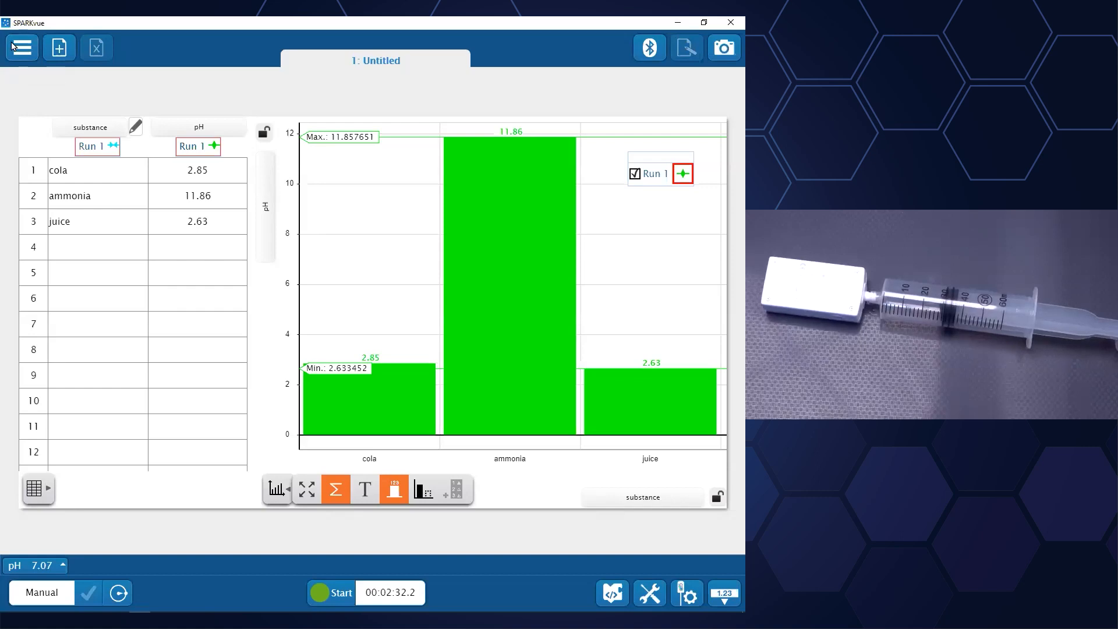
Leave the pH experiment without saving and build a new one with a table in the narrow pane beside a wide pane
left_click(32, 46)
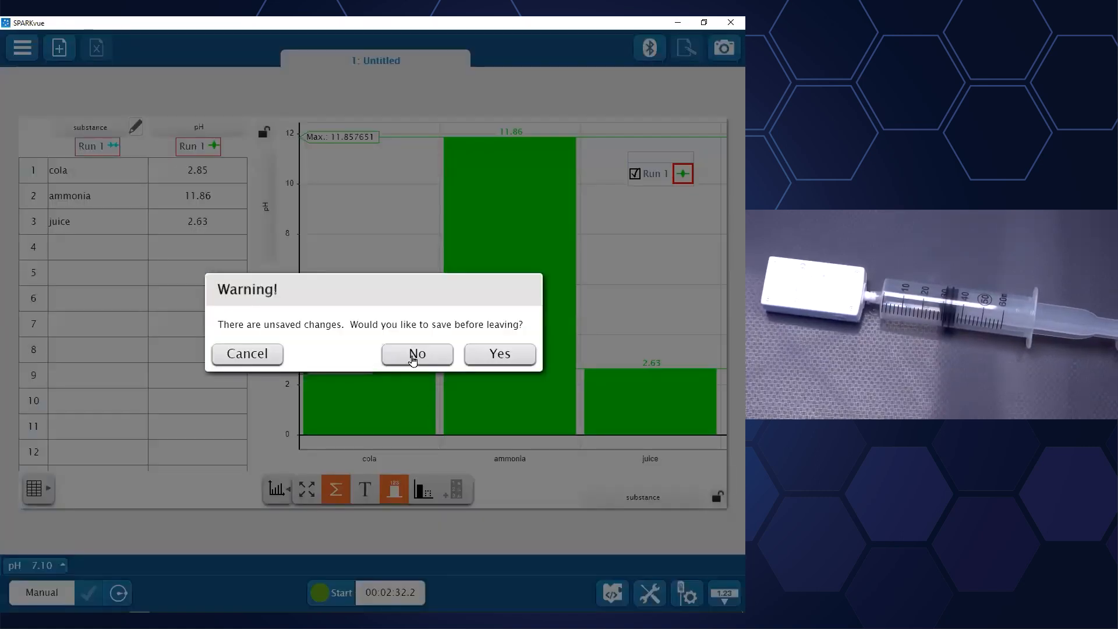
left_click(413, 357)
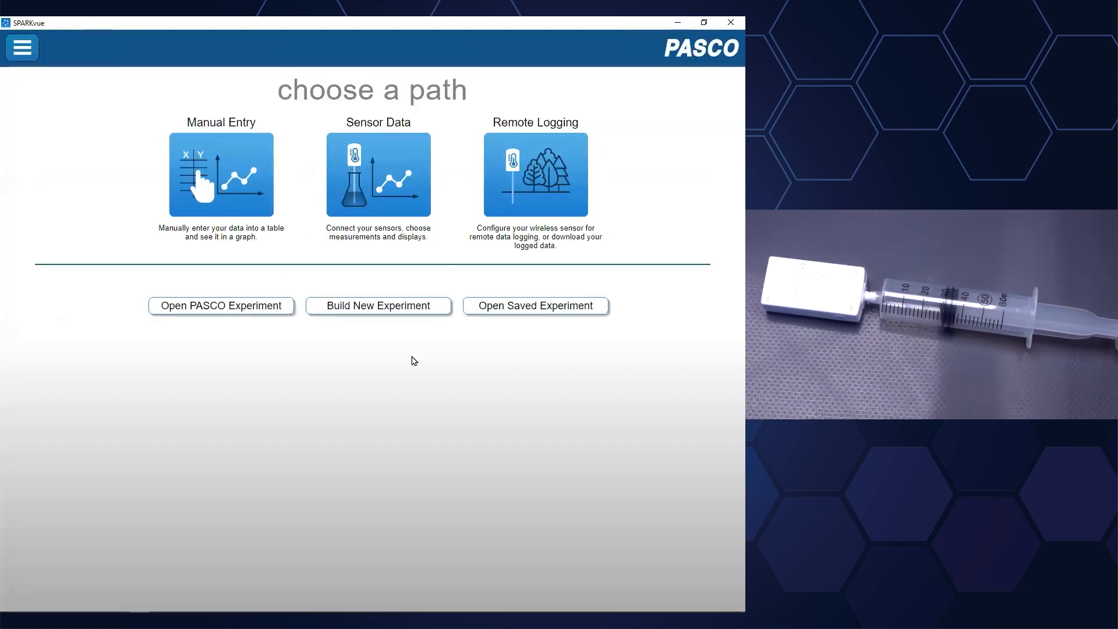
left_click(384, 312)
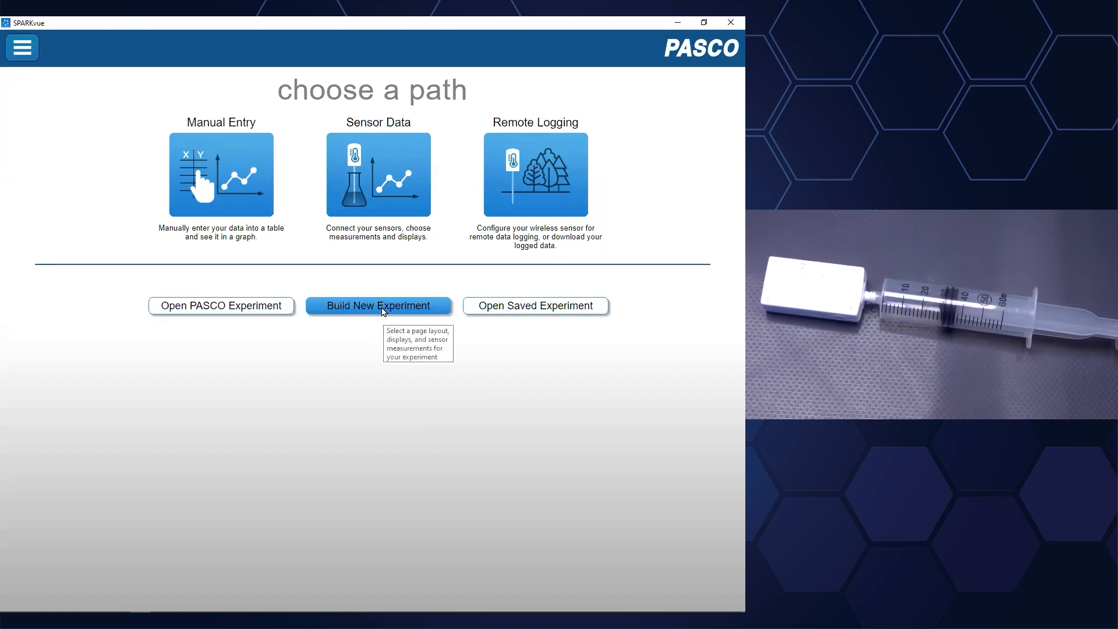
left_click(384, 312)
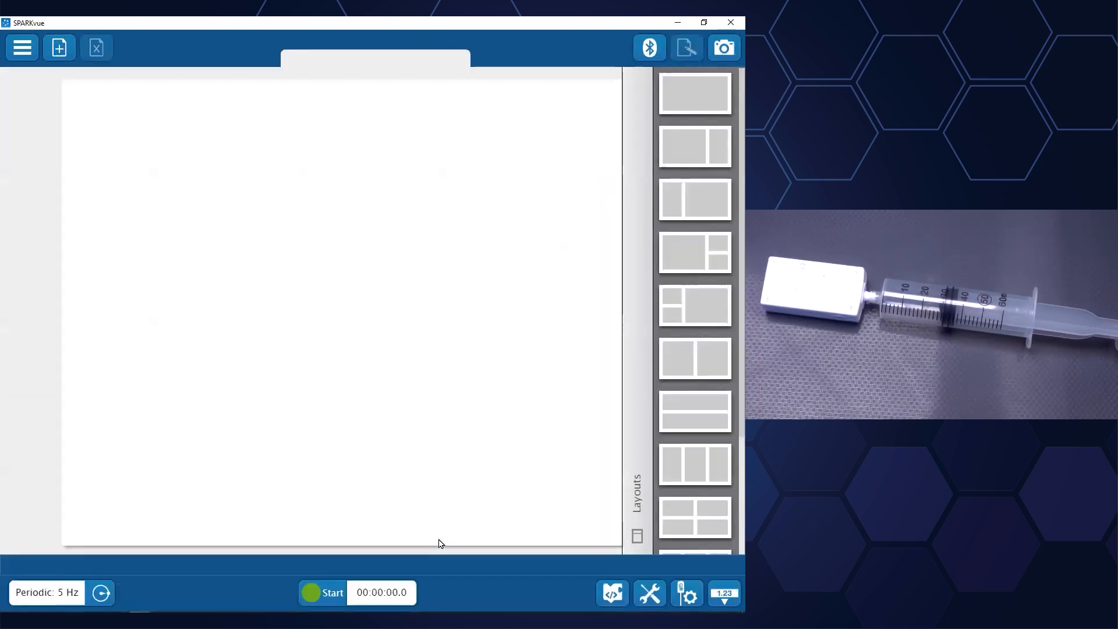
left_click(697, 199)
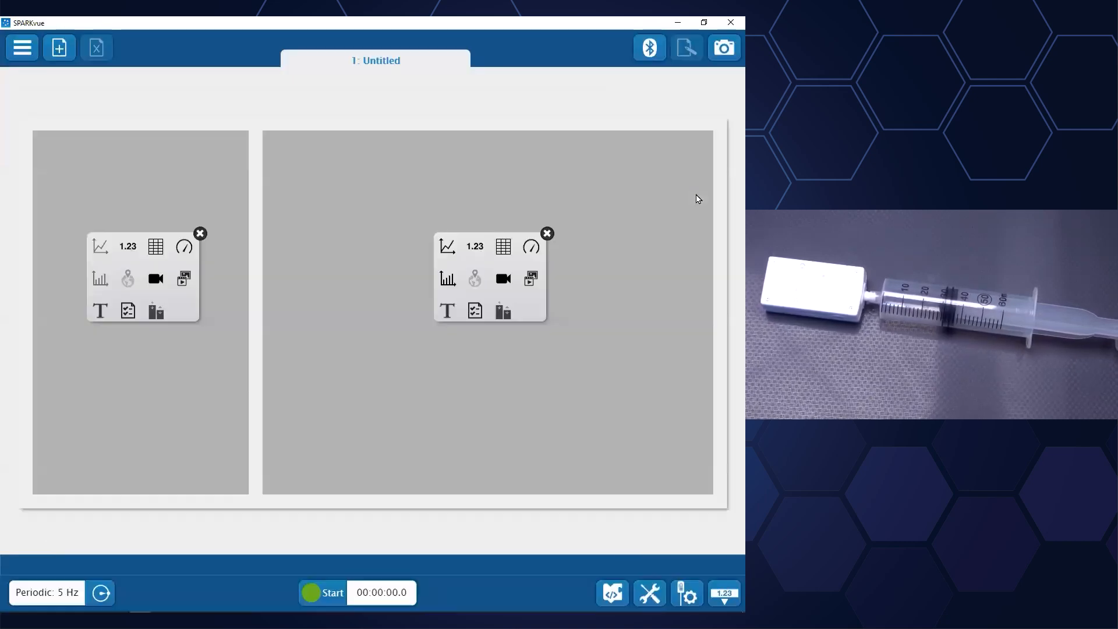
left_click(162, 249)
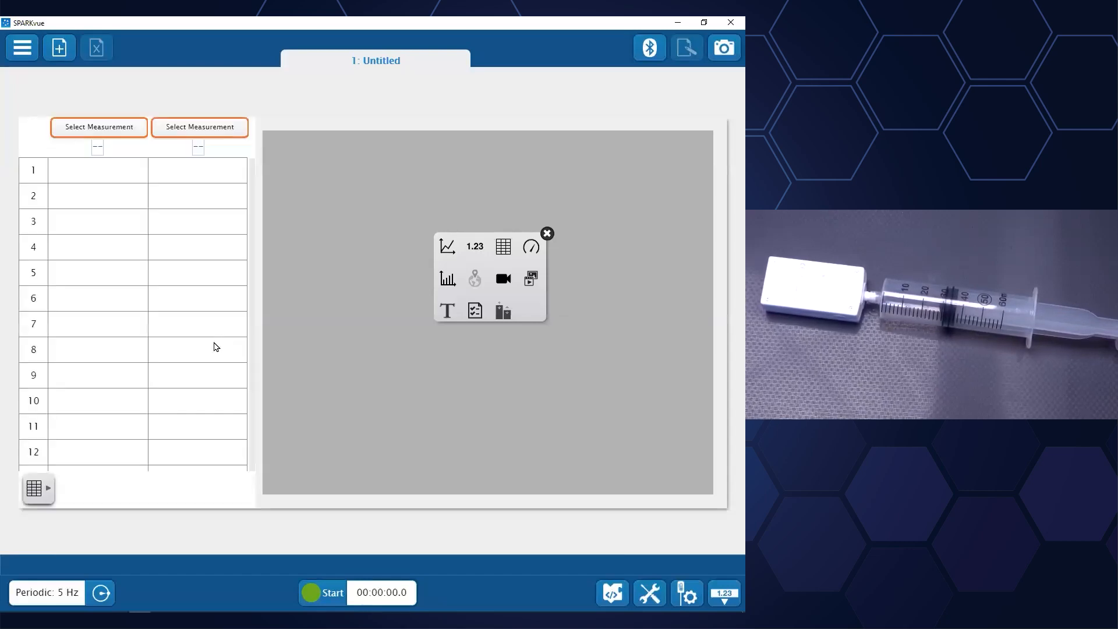
Disconnect the wireless pH sensor, connect the wireless Pressure sensor and assign Pressure (kPa) to the table's second column
left_click(650, 48)
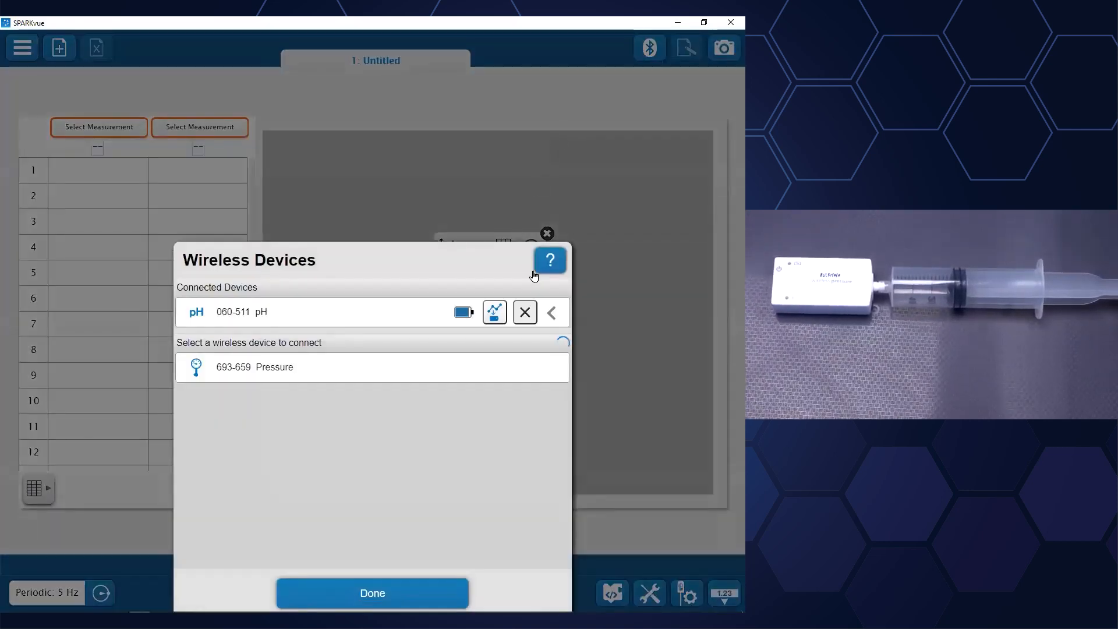
left_click(524, 315)
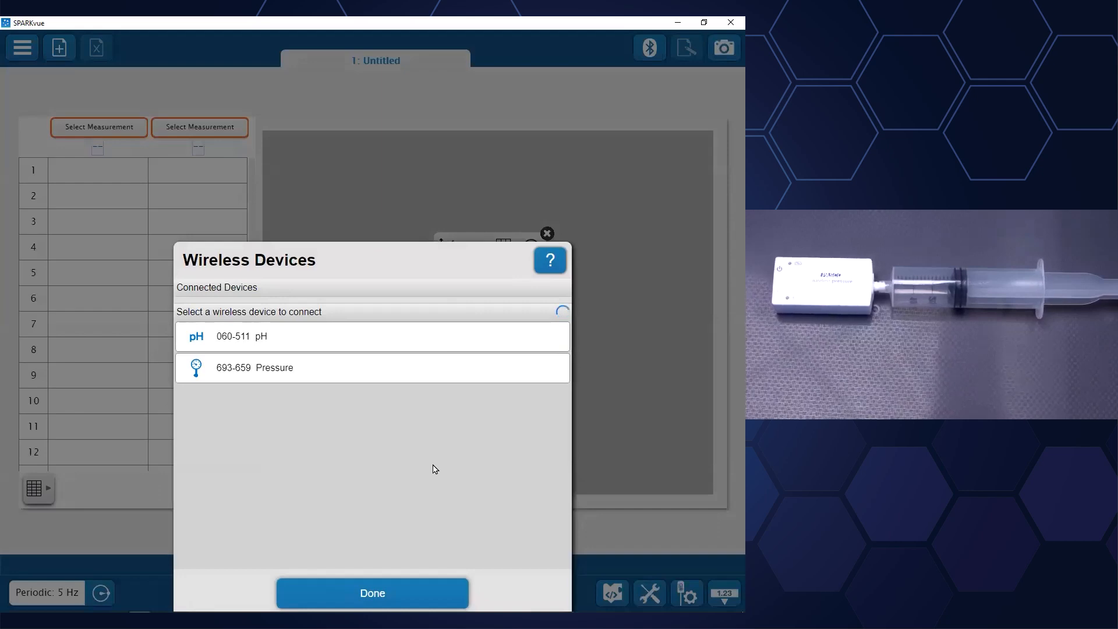
left_click(357, 373)
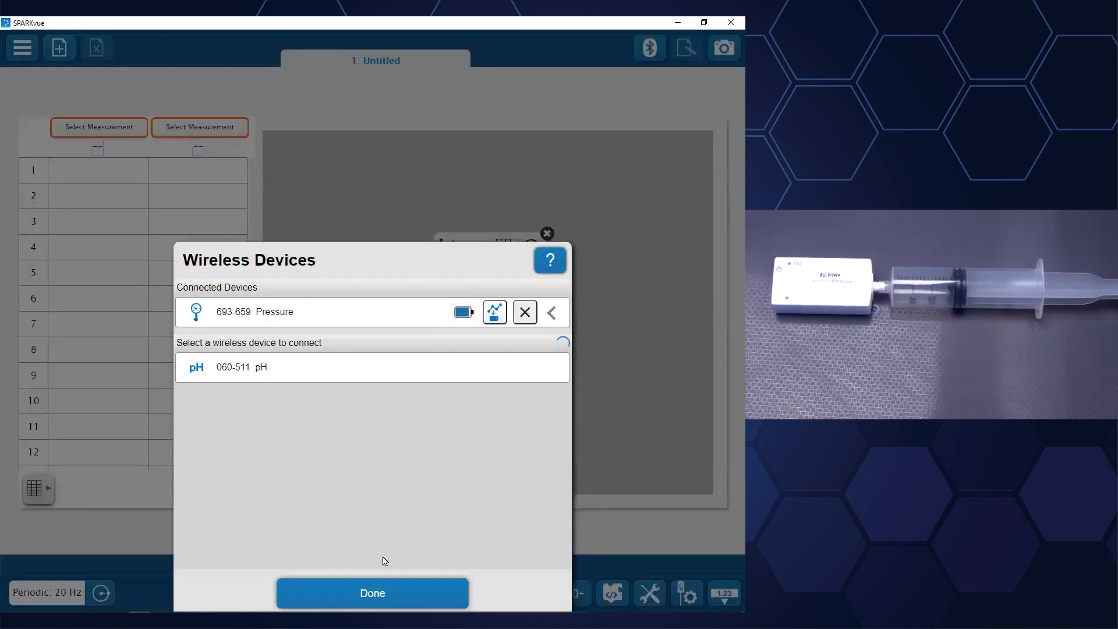
left_click(389, 593)
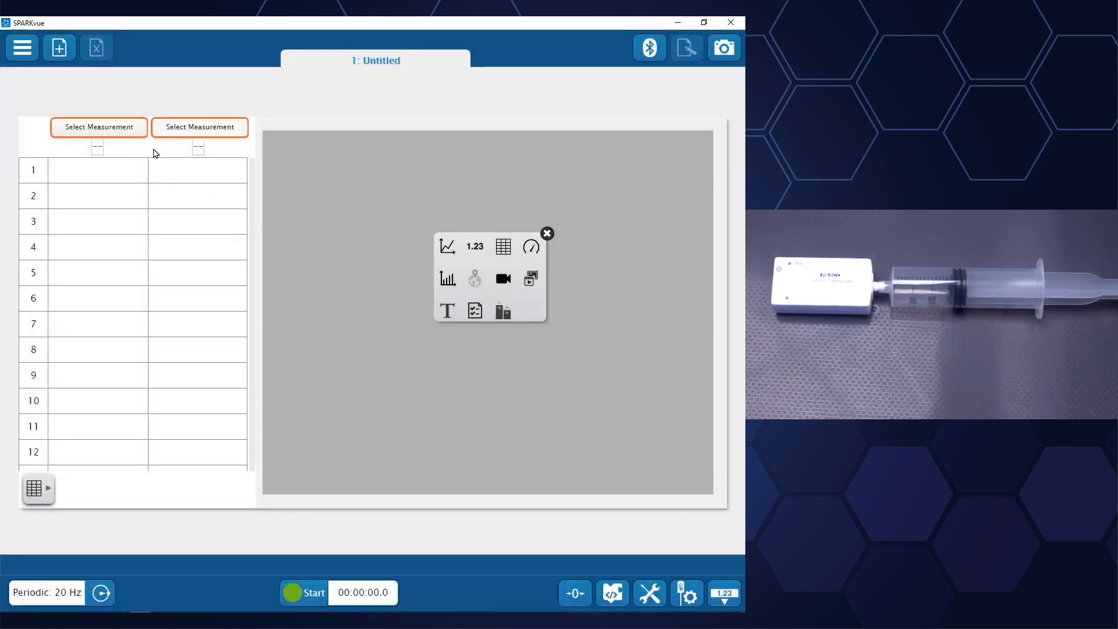
left_click(201, 130)
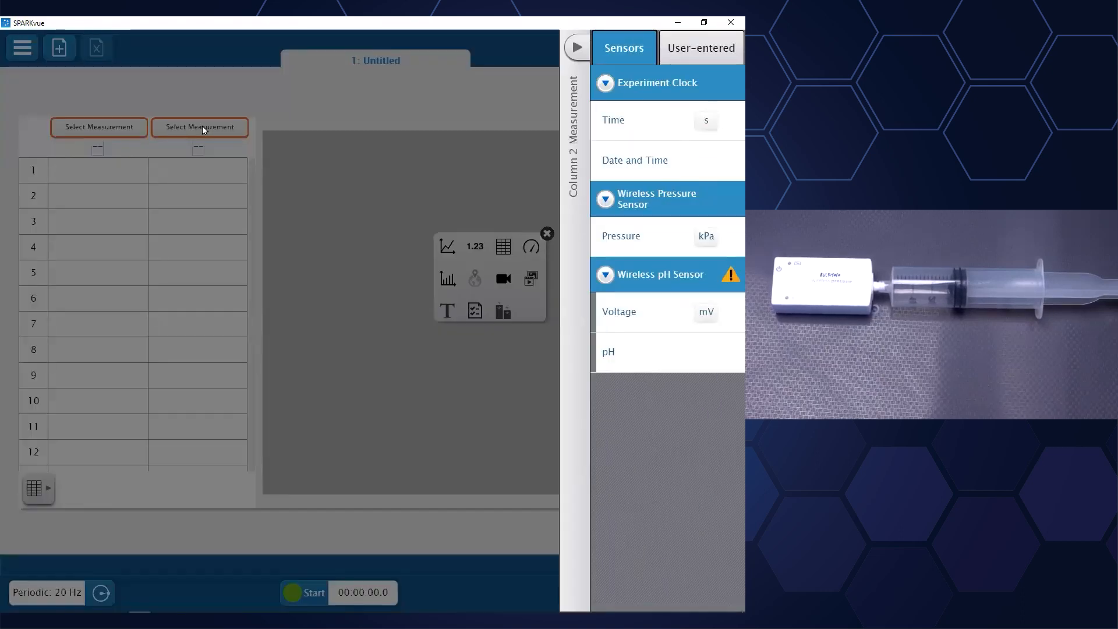
left_click(623, 236)
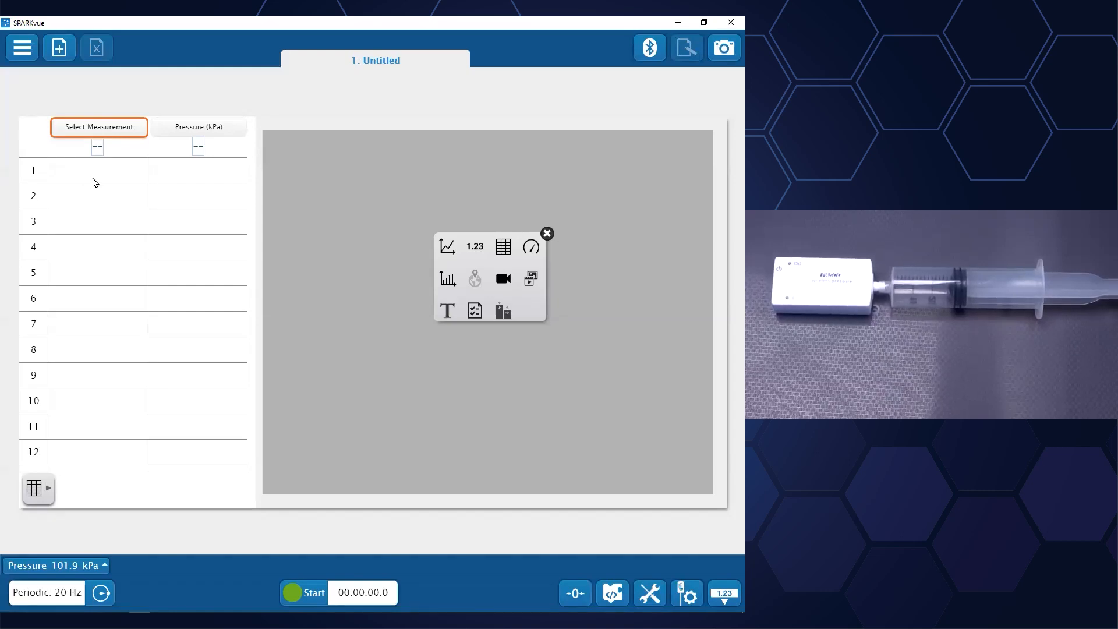
left_click(100, 132)
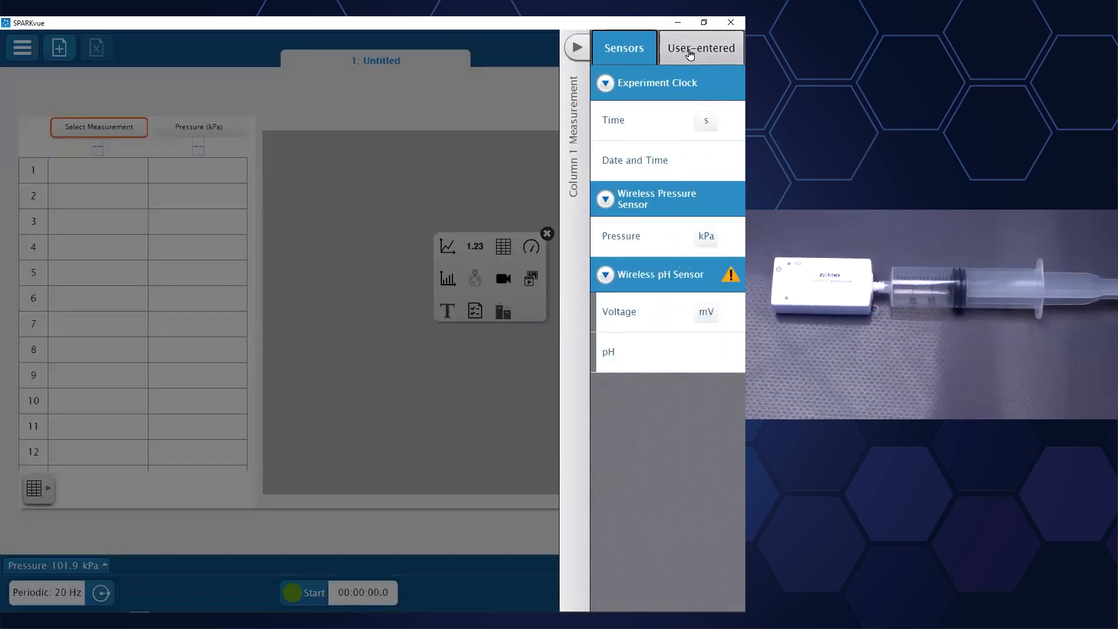
left_click(690, 52)
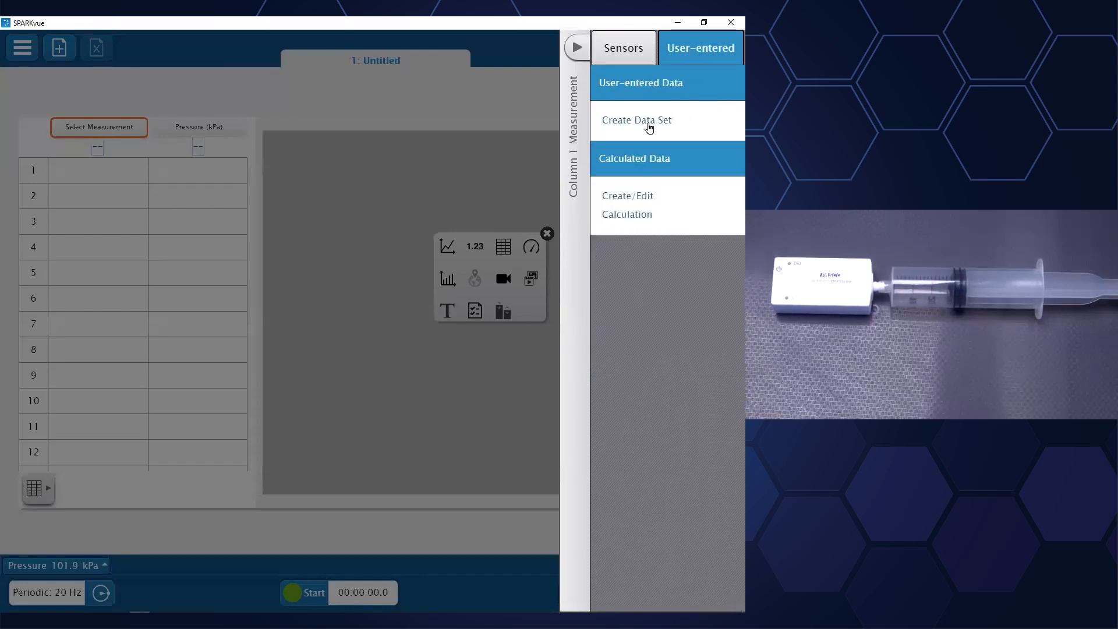
left_click(576, 48)
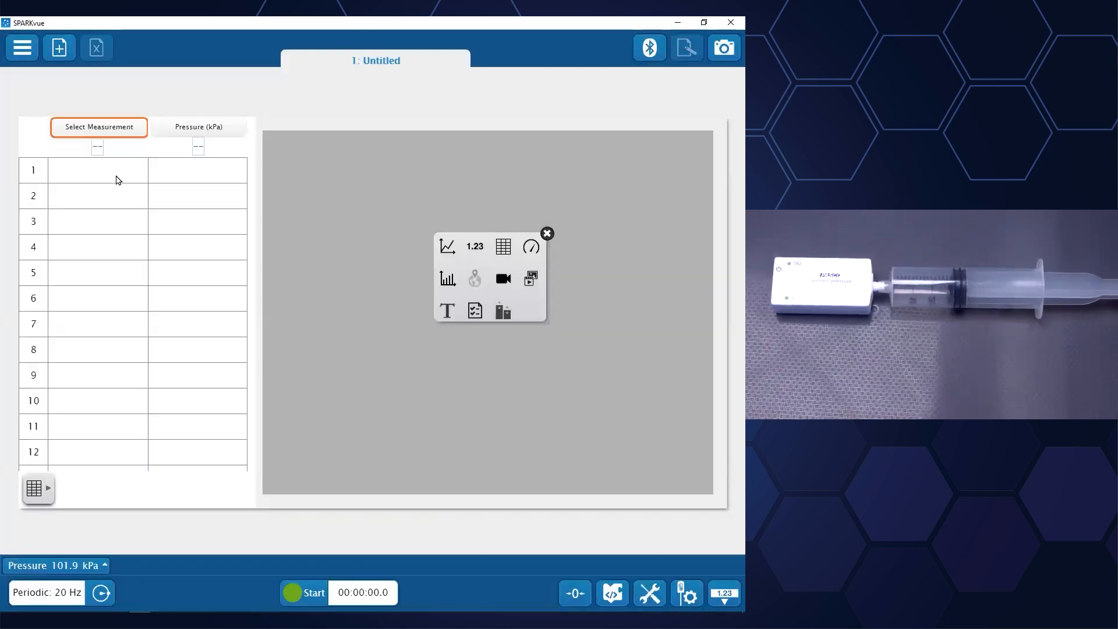
Enter 60 in row 1 of the table's unassigned first column
left_click(116, 180)
type("60")
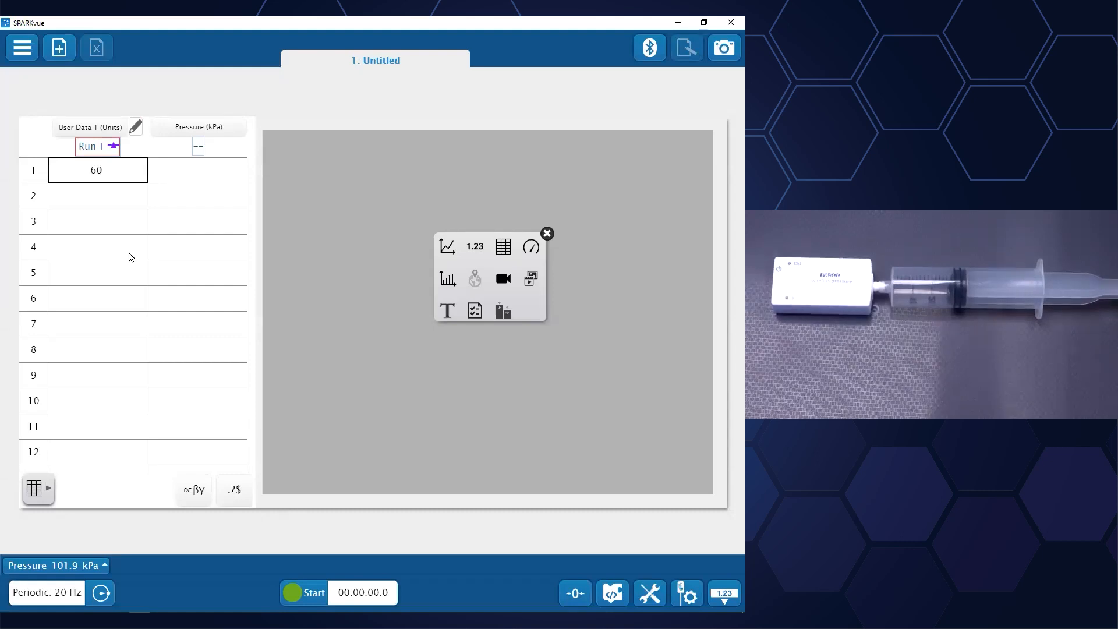
key("Return")
Name the table's user-entered first column Volume and give it the units mL
left_click(135, 127)
left_click(360, 190)
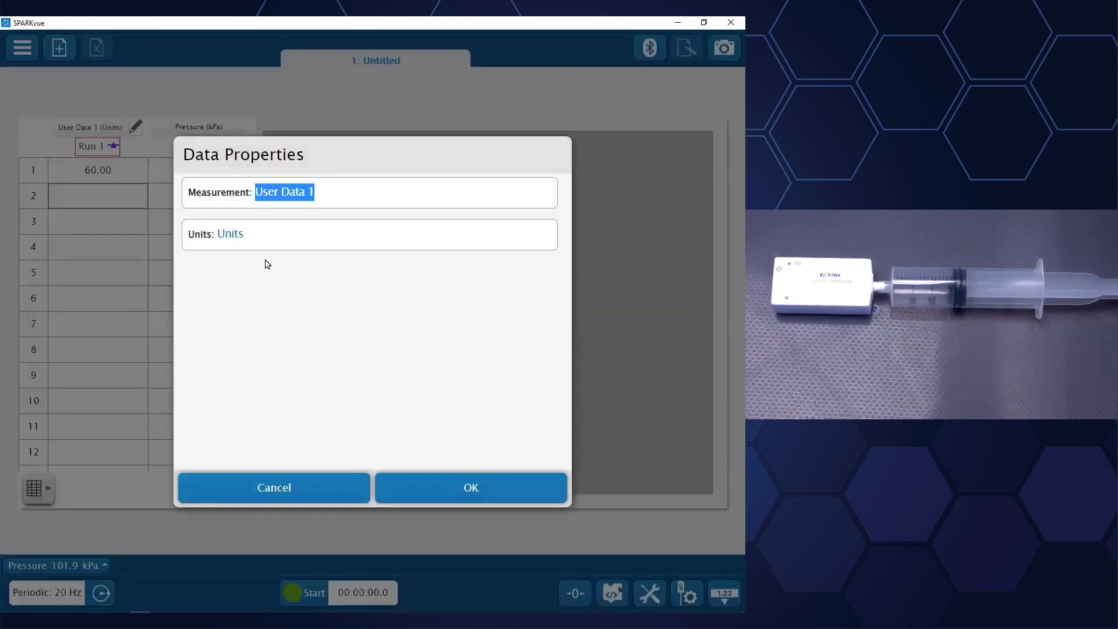
type("Volume")
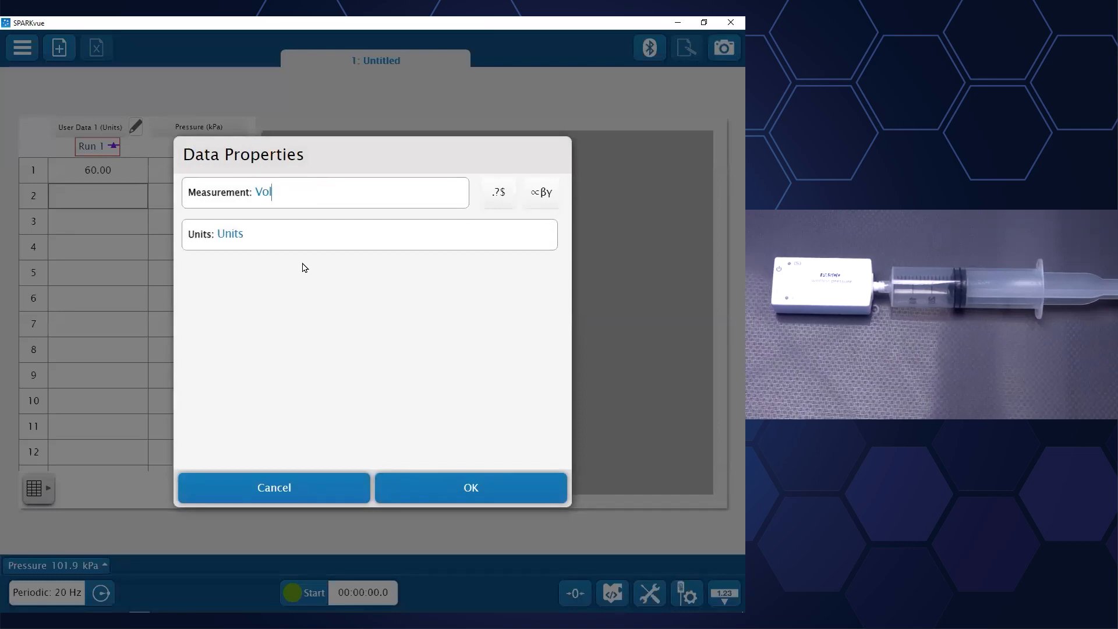
left_click(262, 234)
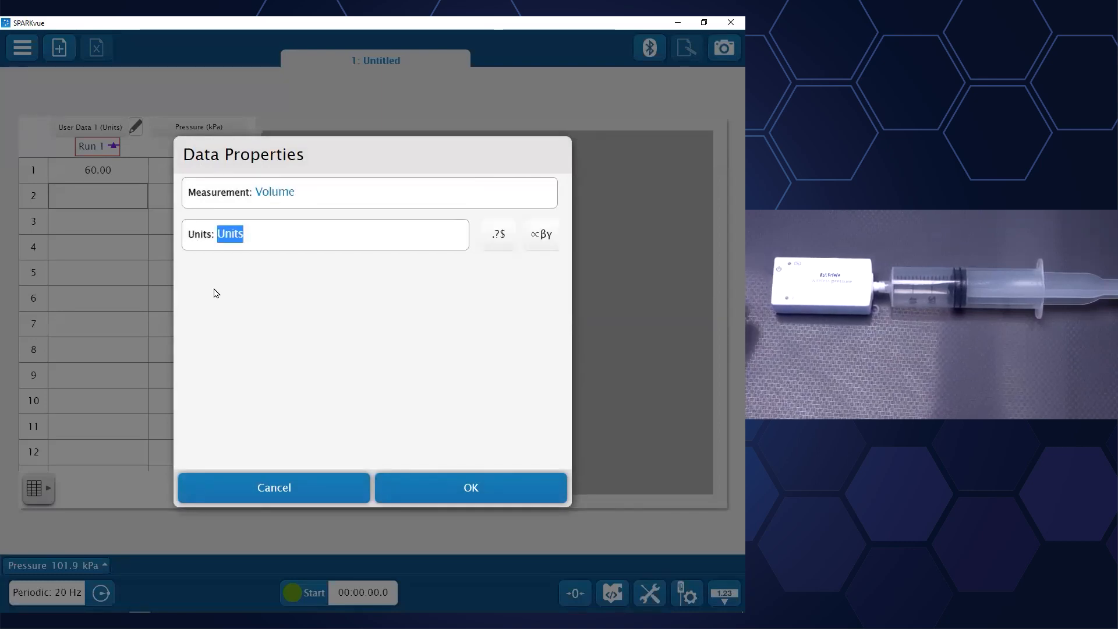
type("mL")
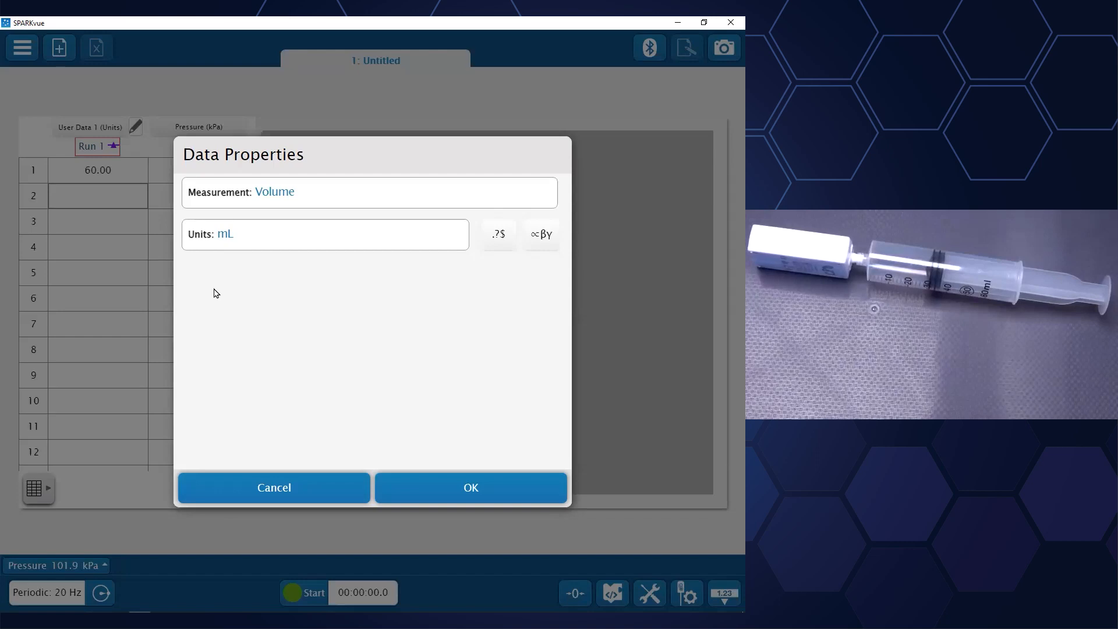
type("lkjsadflkjasfdlkjasf")
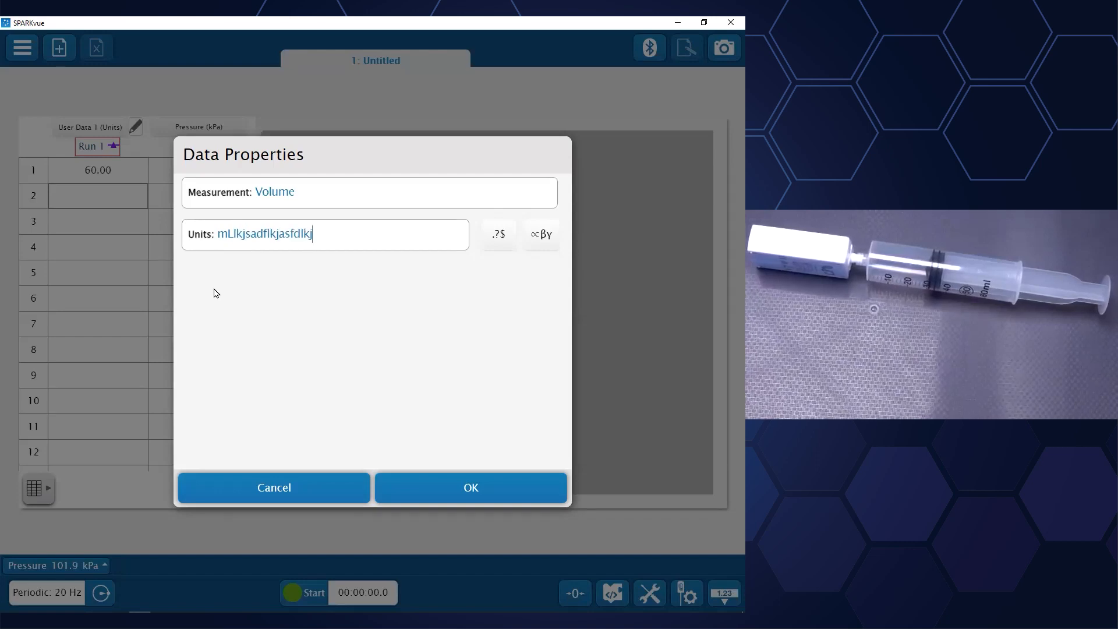
key("BackSpace")
key("BackSpace")
key("BackSpace")
key("BackSpace")
key("BackSpace")
key("BackSpace")
key("BackSpace")
key("BackSpace")
key("BackSpace")
key("BackSpace")
key("BackSpace")
key("BackSpace")
key("BackSpace")
key("BackSpace")
key("BackSpace")
key("BackSpace")
key("BackSpace")
key("BackSpace")
key("BackSpace")
Accept the column's data properties and enter volumes of 55, 50, 45 and 40 in rows 2 to 5
left_click(466, 493)
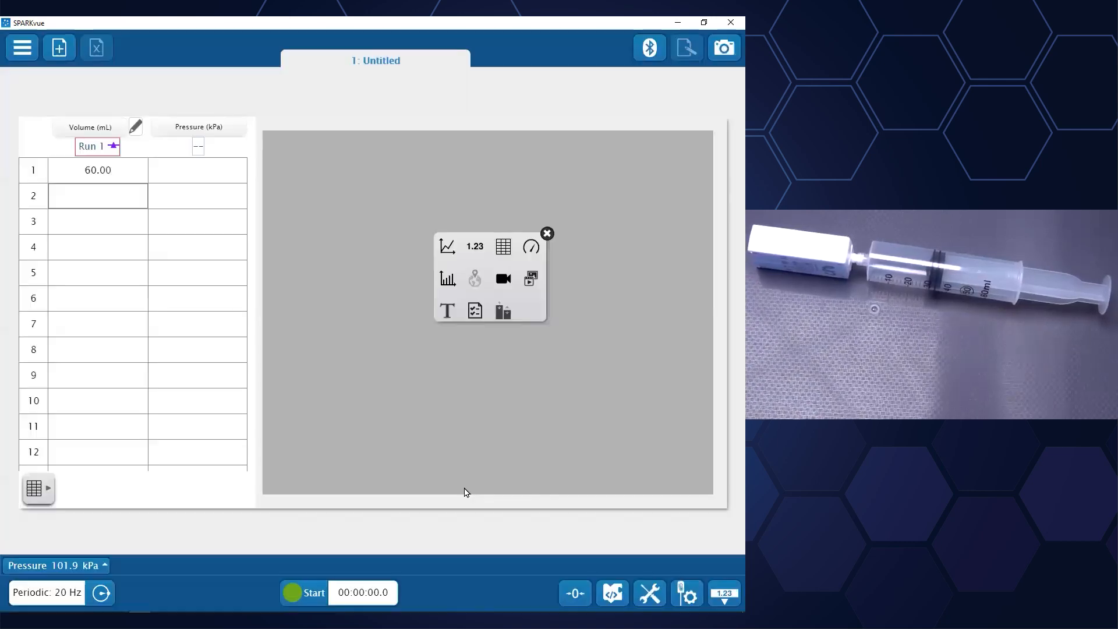
left_click(100, 208)
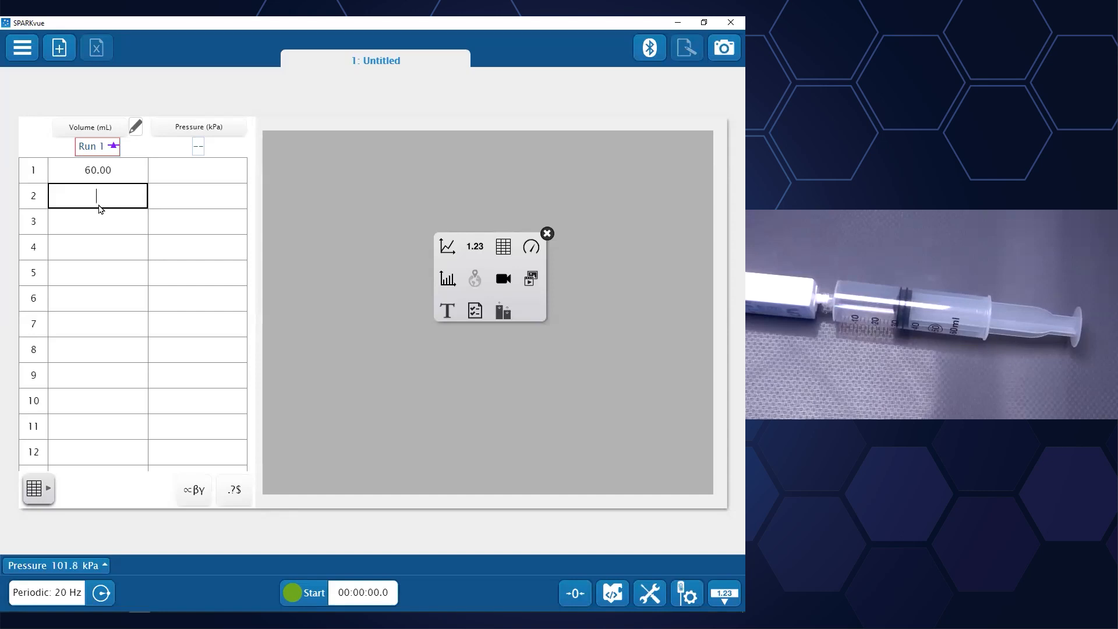
type("50")
key("BackSpace")
type("5")
key("Return")
type("50")
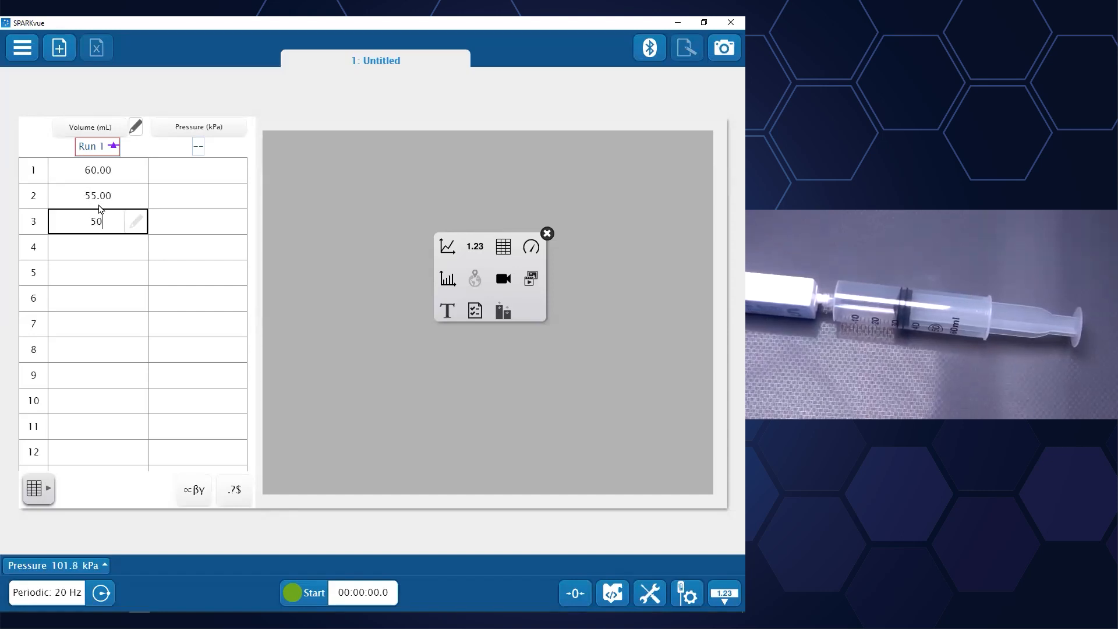
key("Return")
type("45")
key("Return")
type("40")
key("Return")
Enter the remaining volumes 35, 30, 25, 20 and 15 in rows 6 to 10 of the Volume column
type("3")
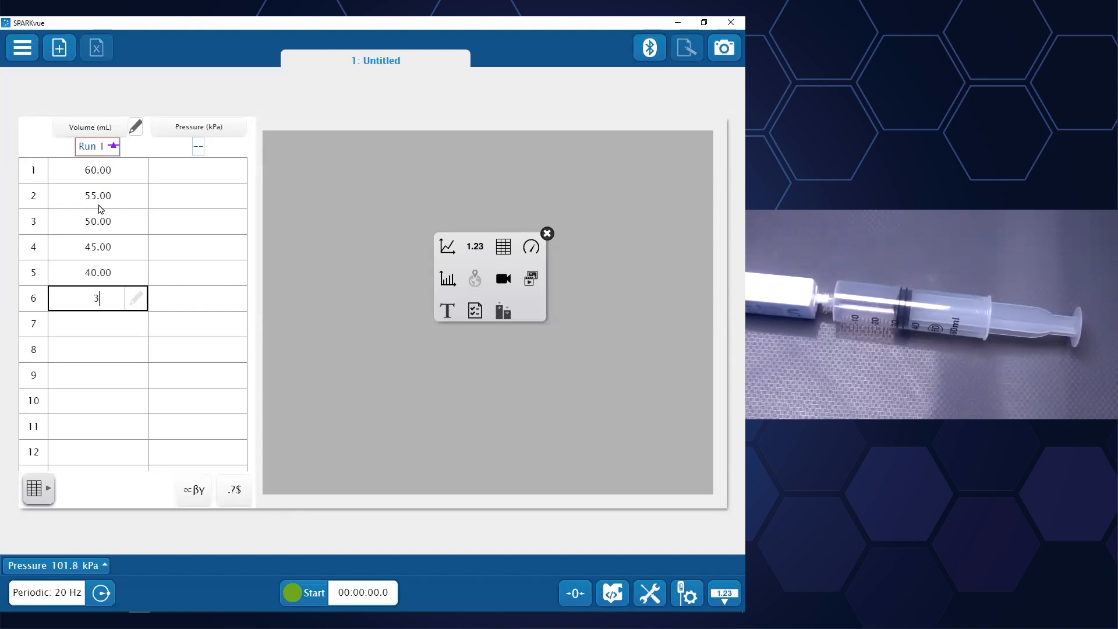
type("5")
key("Return")
key("Return")
type("25")
key("Return")
type("20")
key("Return")
type("15")
key("Return")
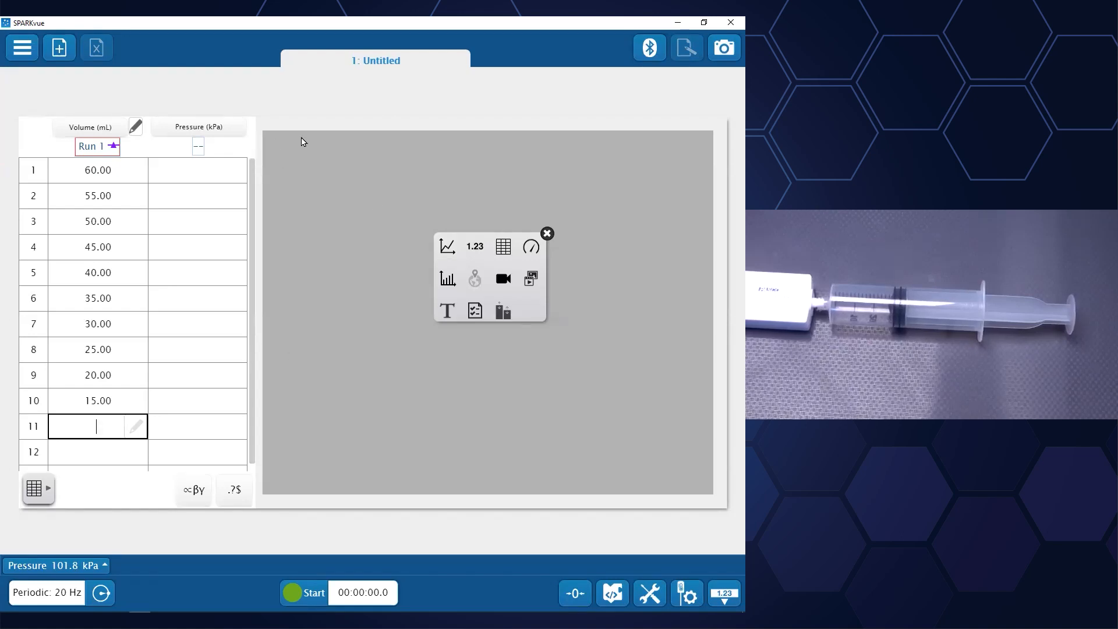
Add a graph to the wide empty pane with Pressure (kPa) on the y-axis and user-entered Volume (mL) on the x-axis
left_click(447, 246)
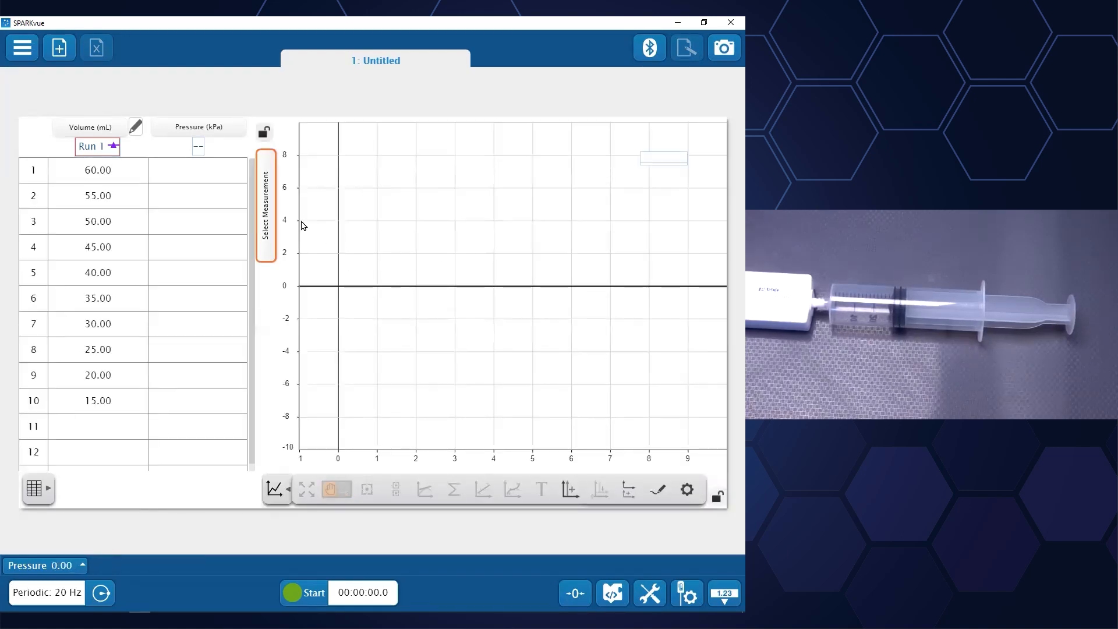
left_click(266, 206)
left_click(636, 121)
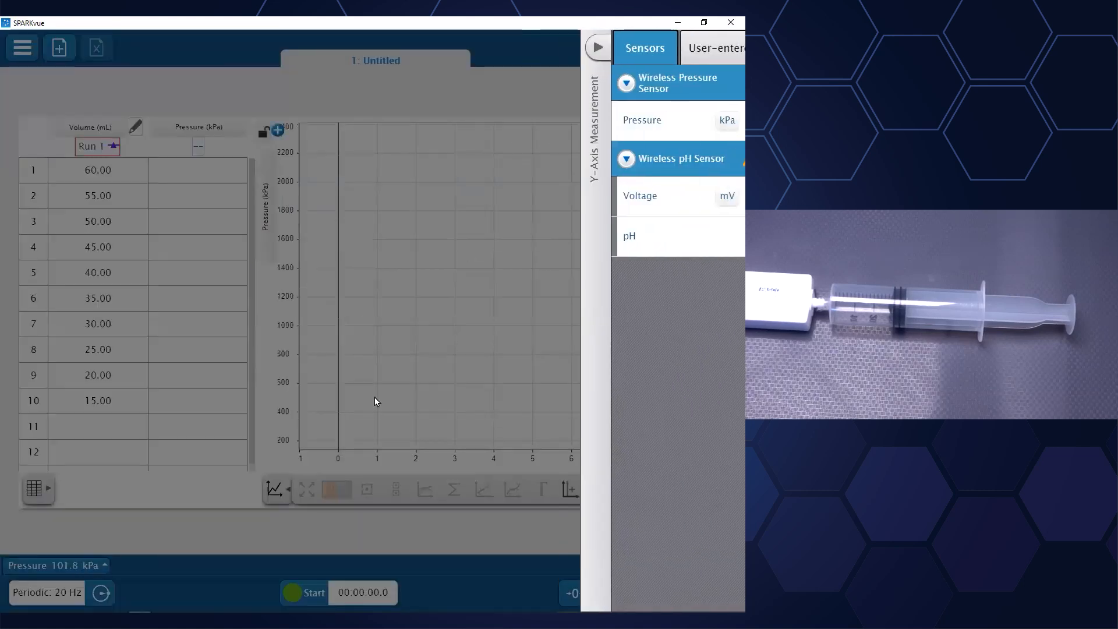
left_click(630, 500)
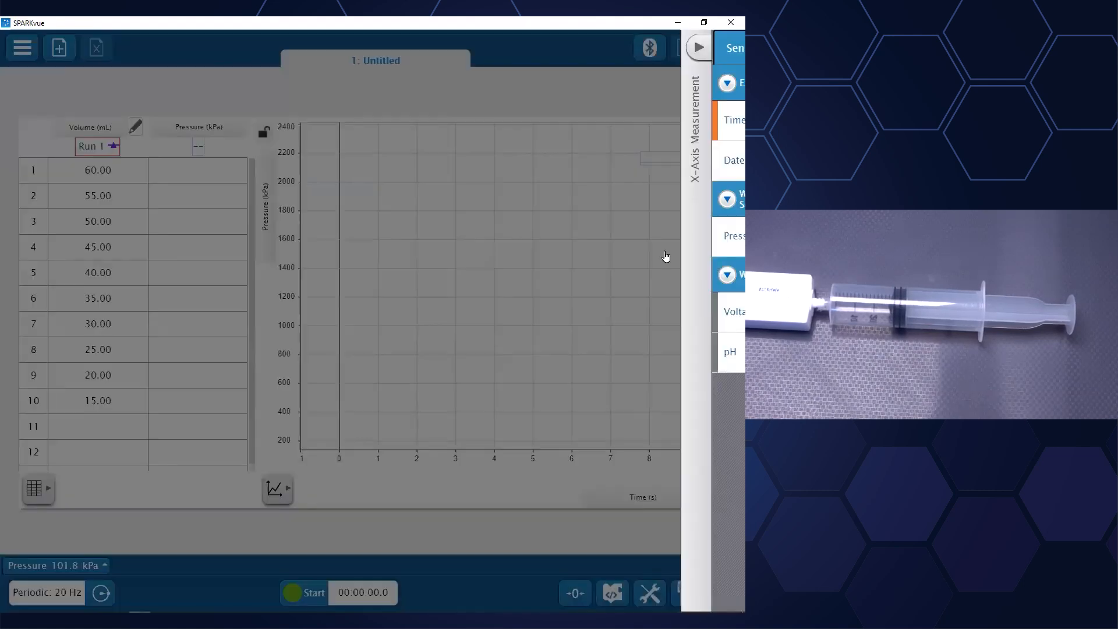
left_click(707, 53)
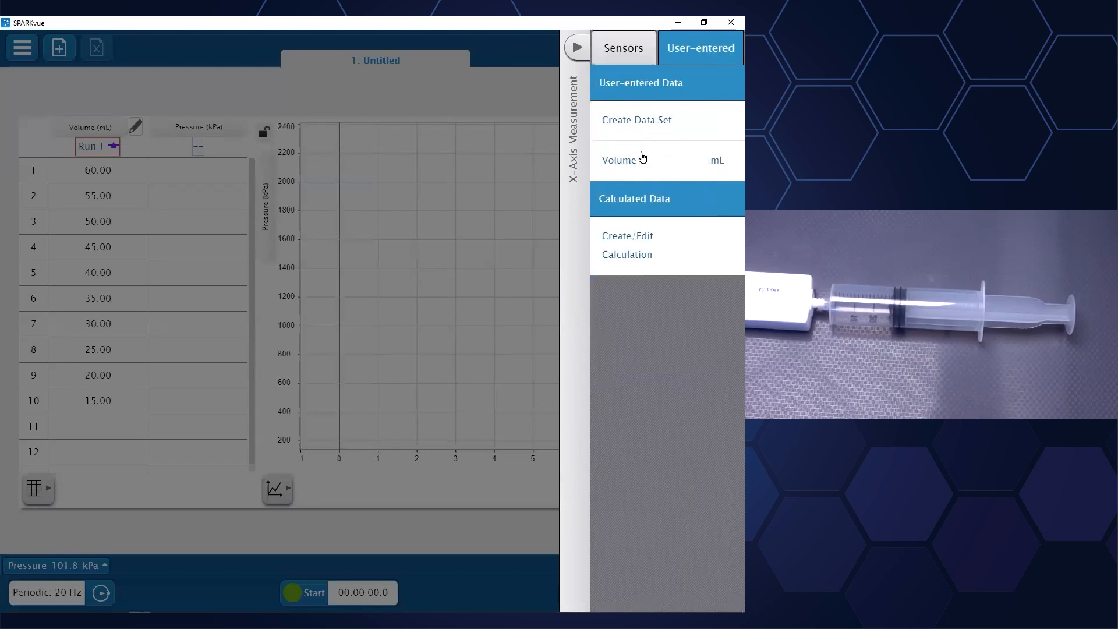
left_click(643, 158)
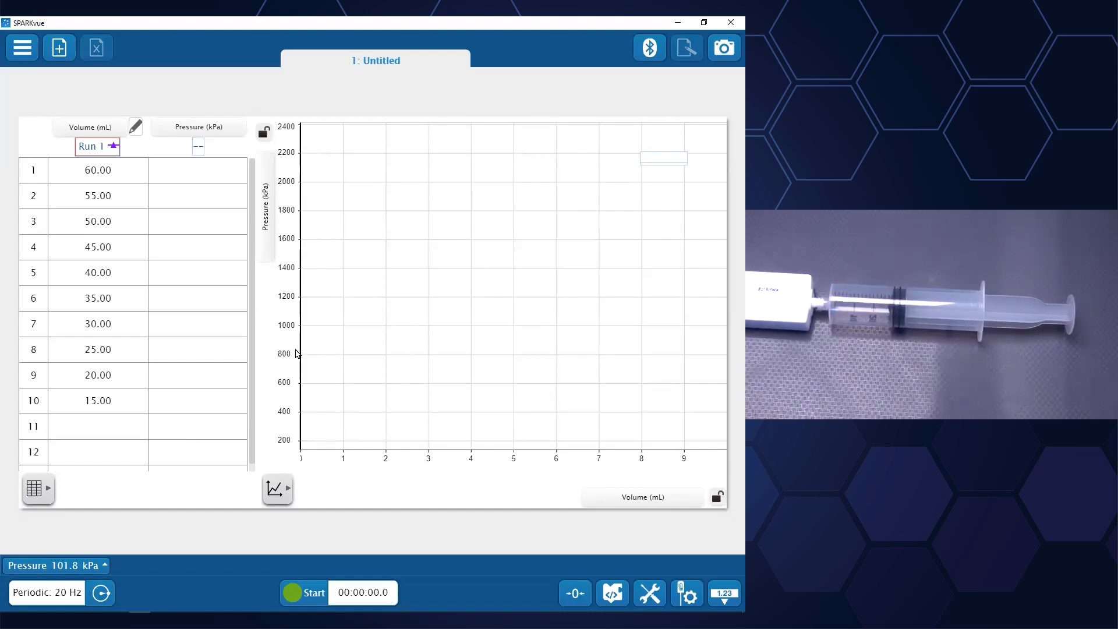
Change the sampling mode from Periodic to Manual
left_click(101, 596)
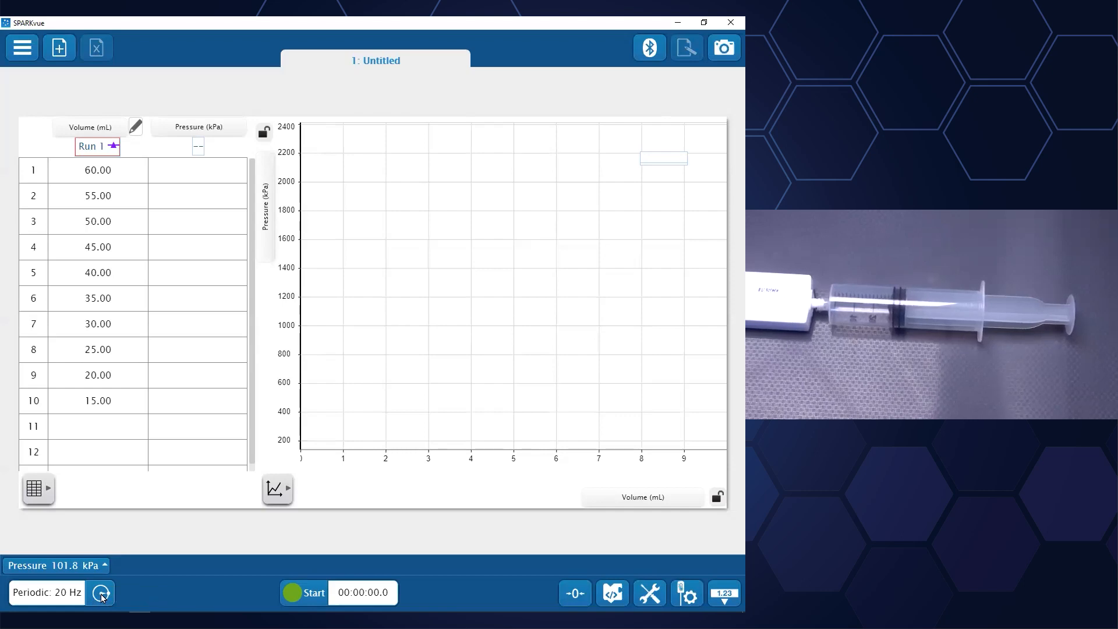
left_click(101, 596)
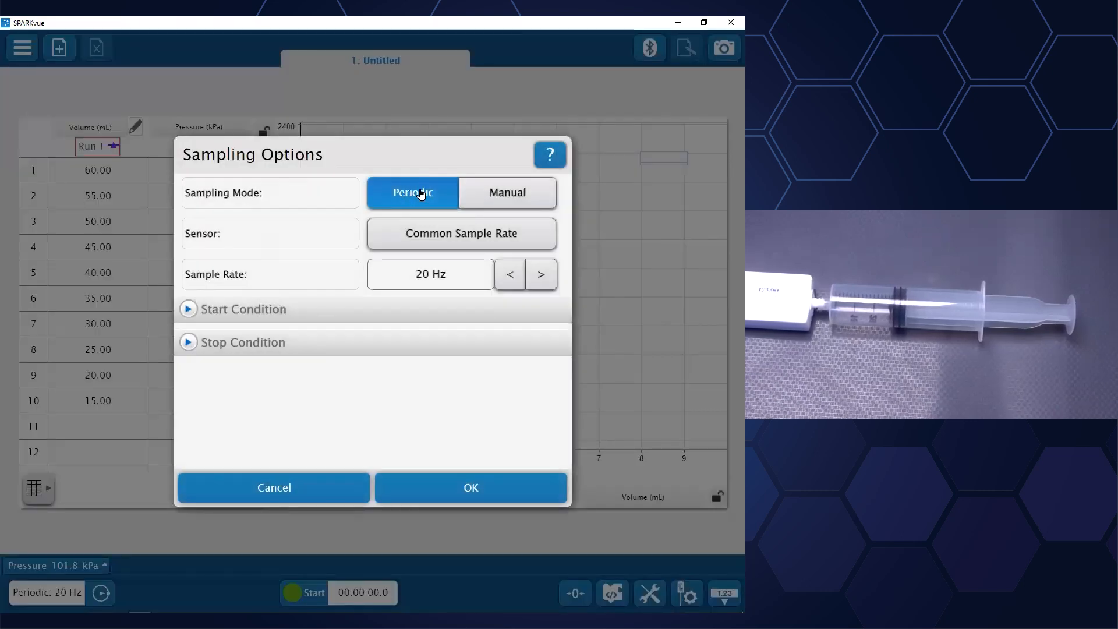
left_click(515, 196)
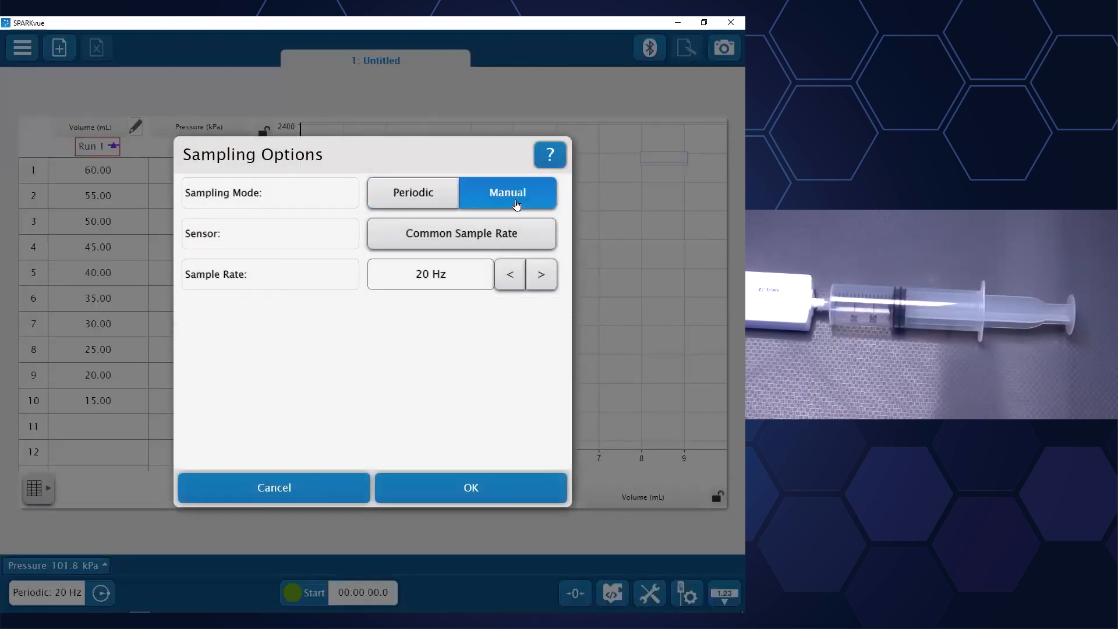
left_click(471, 488)
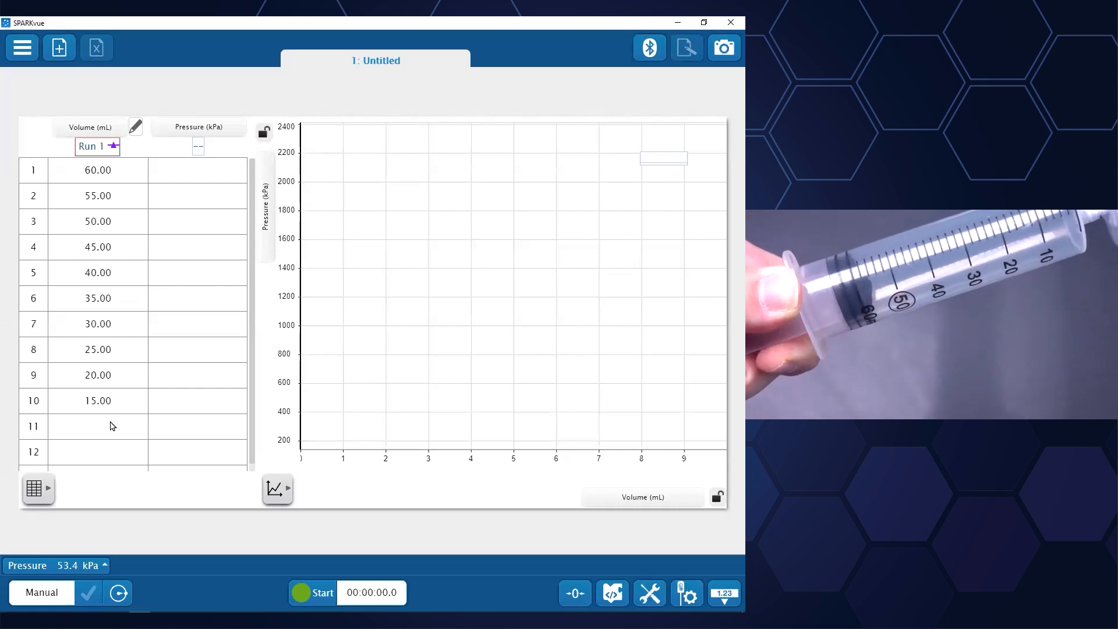
Start manual data collection and keep the pressure readings for the 60, 55 and 50 mL syringe volumes
left_click(308, 593)
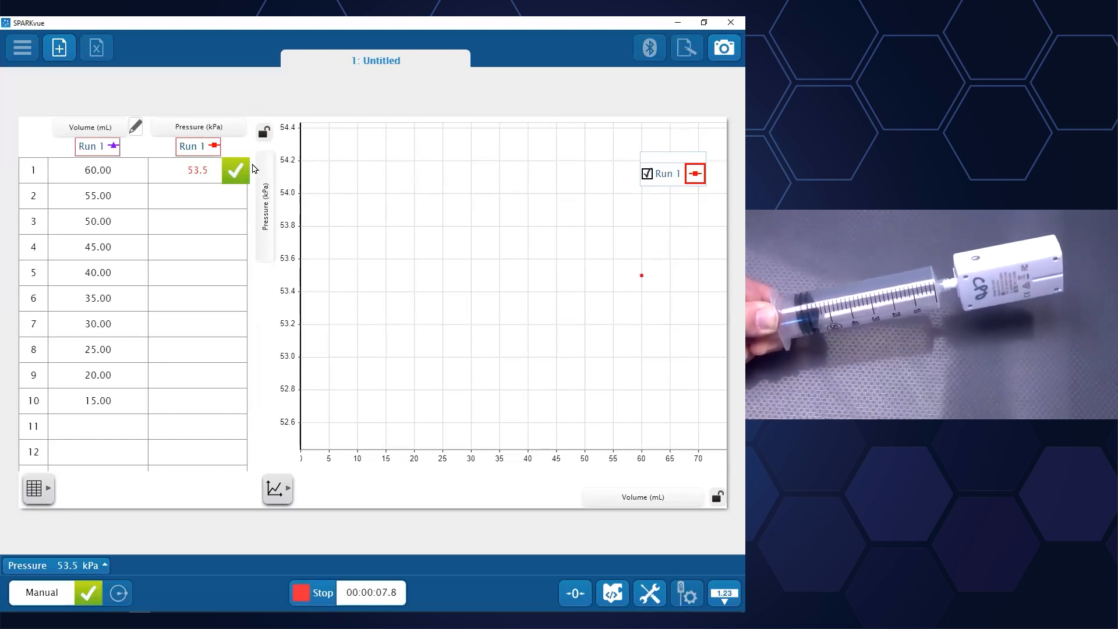
left_click(89, 594)
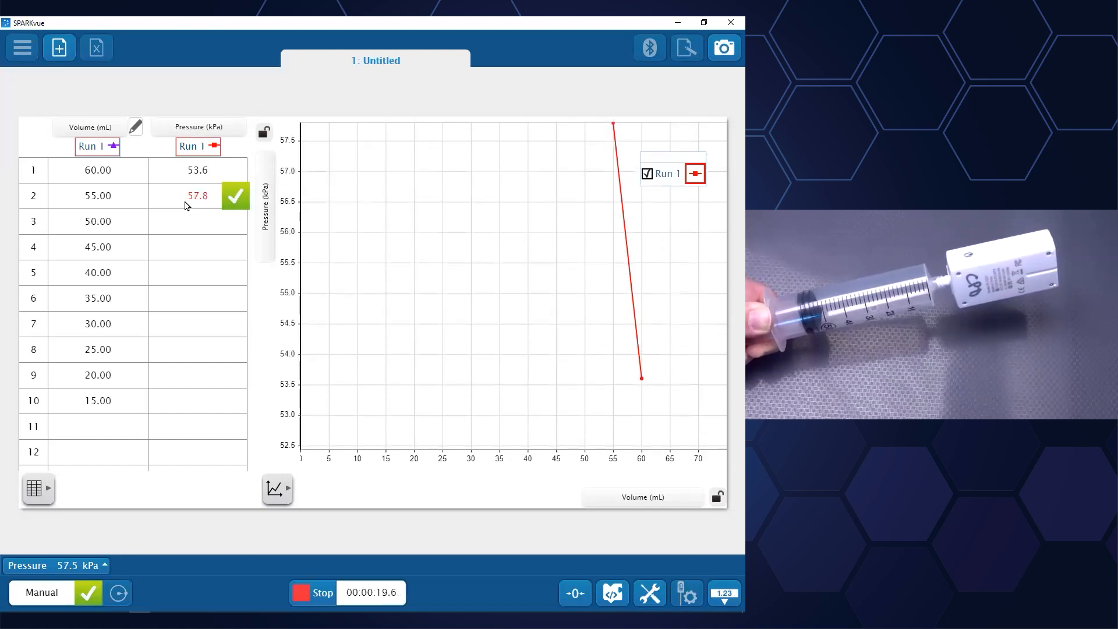
left_click(89, 592)
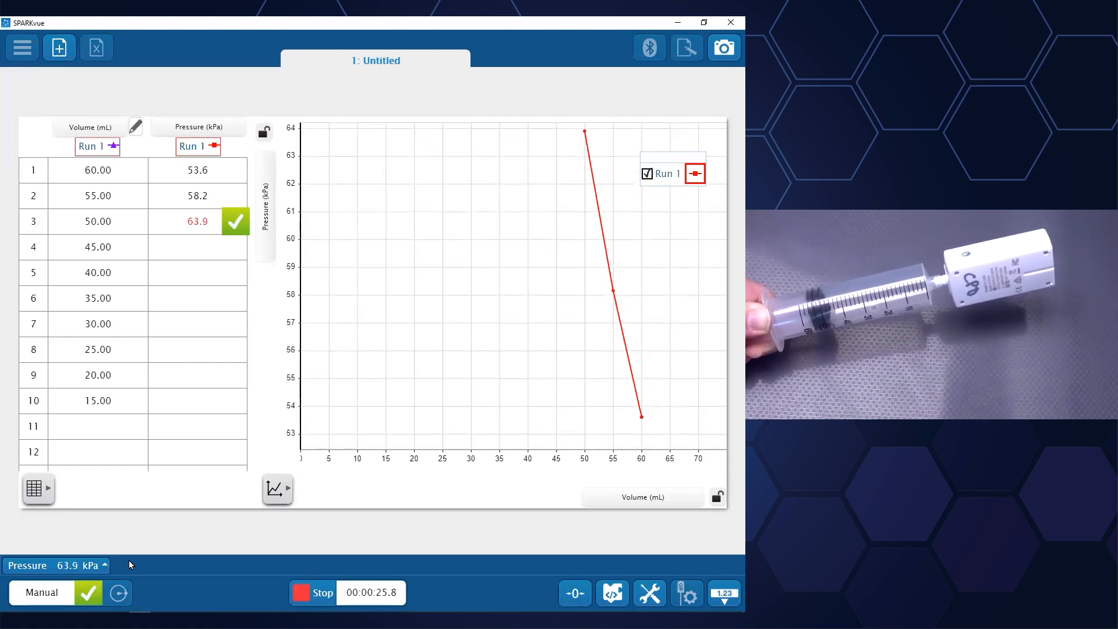
left_click(89, 596)
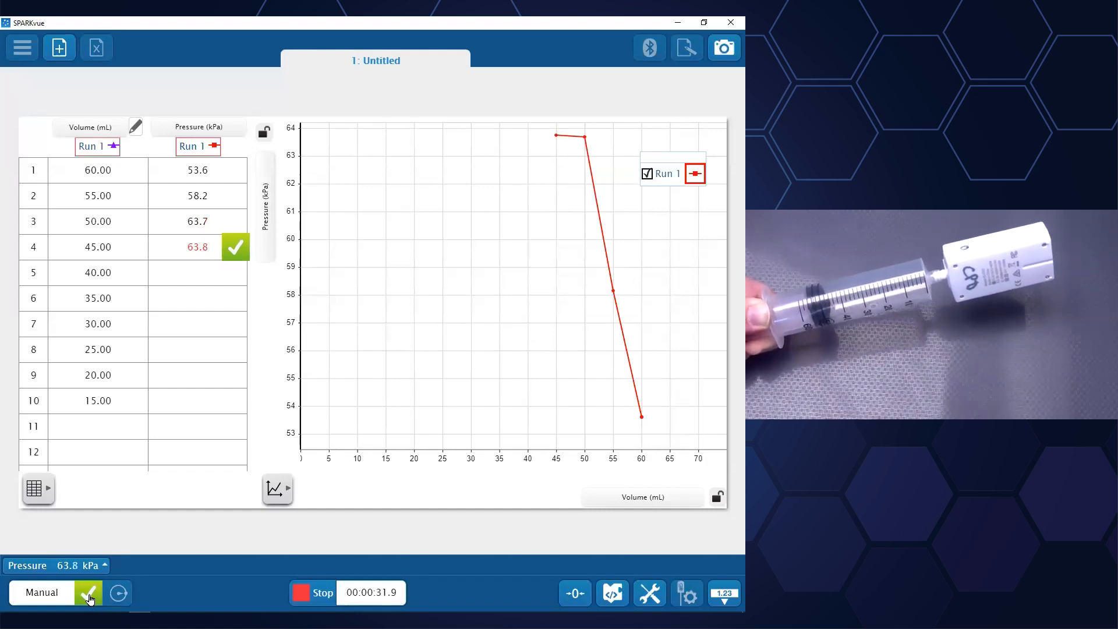
Keep a pressure reading for the 45 mL row, reselect that cell and record its reading again
left_click(90, 597)
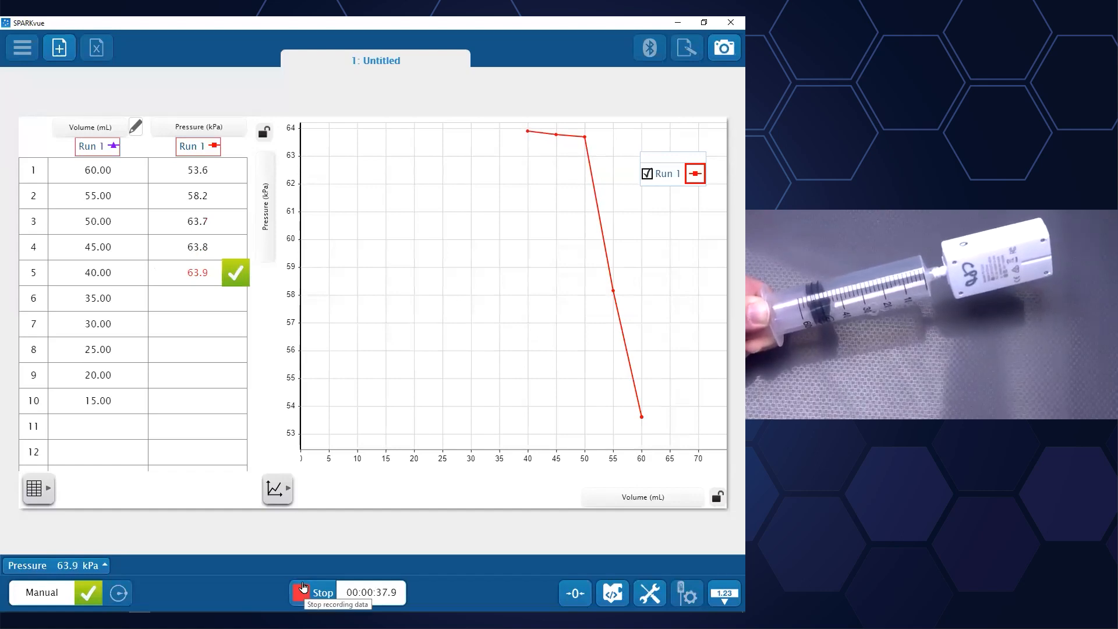
left_click(198, 247)
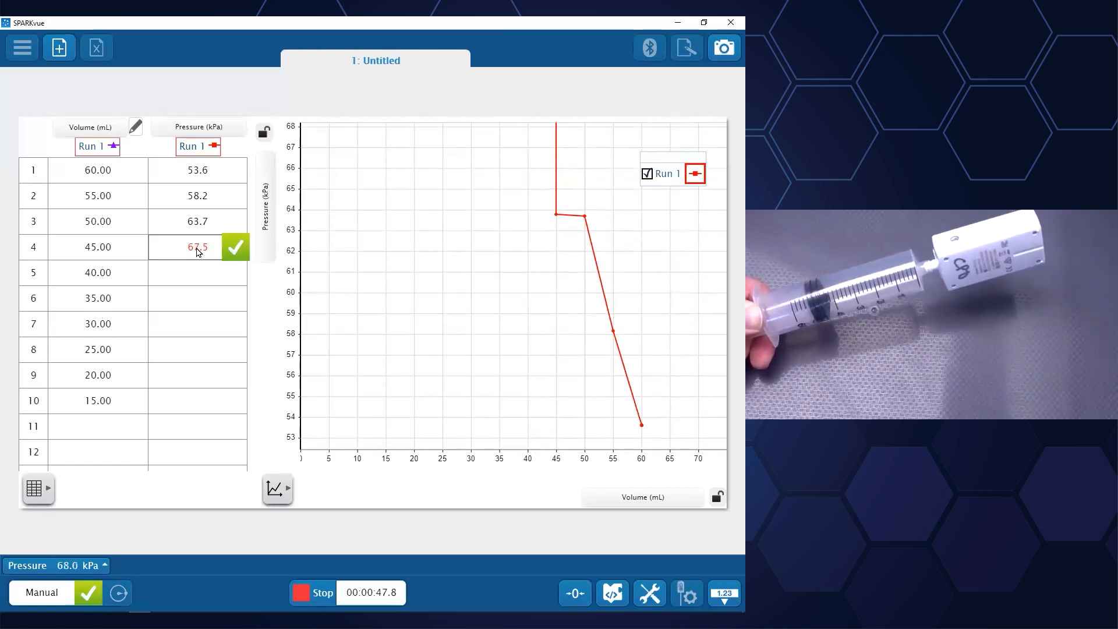
left_click(237, 251)
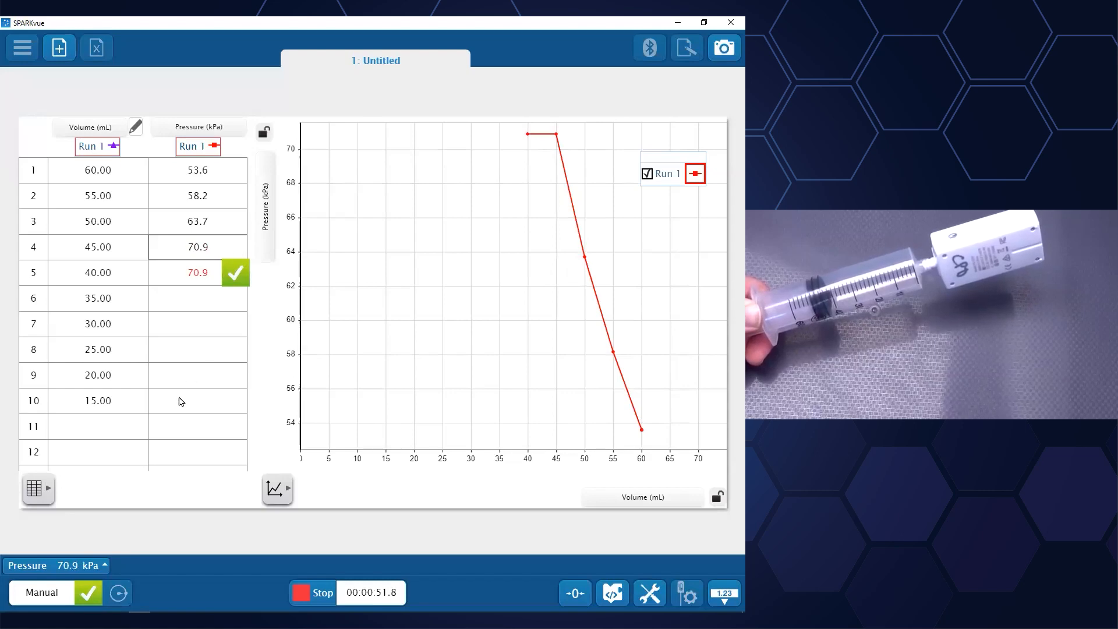
Keep the pressure readings for 40, 35, 30, 25, 20 and 15 mL, and stop the data collection
left_click(86, 597)
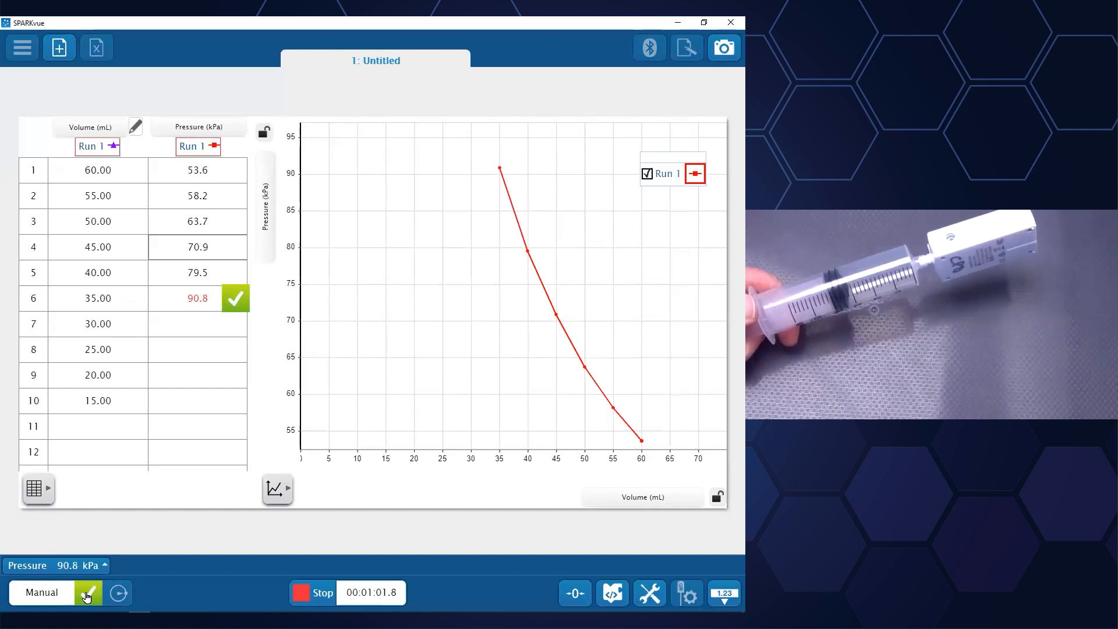
left_click(88, 594)
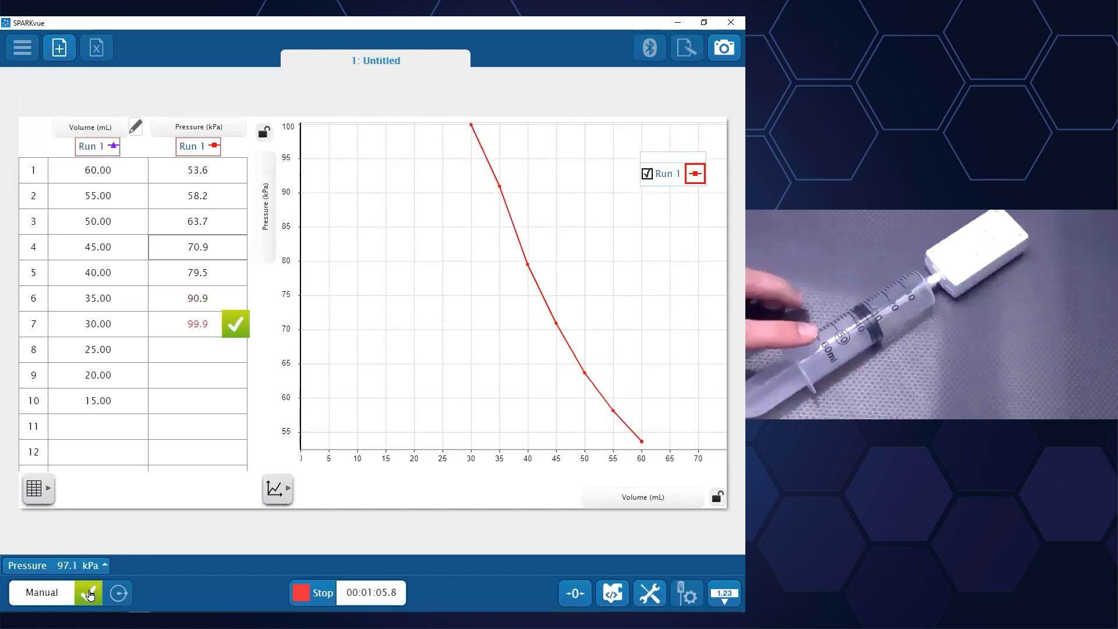
left_click(90, 595)
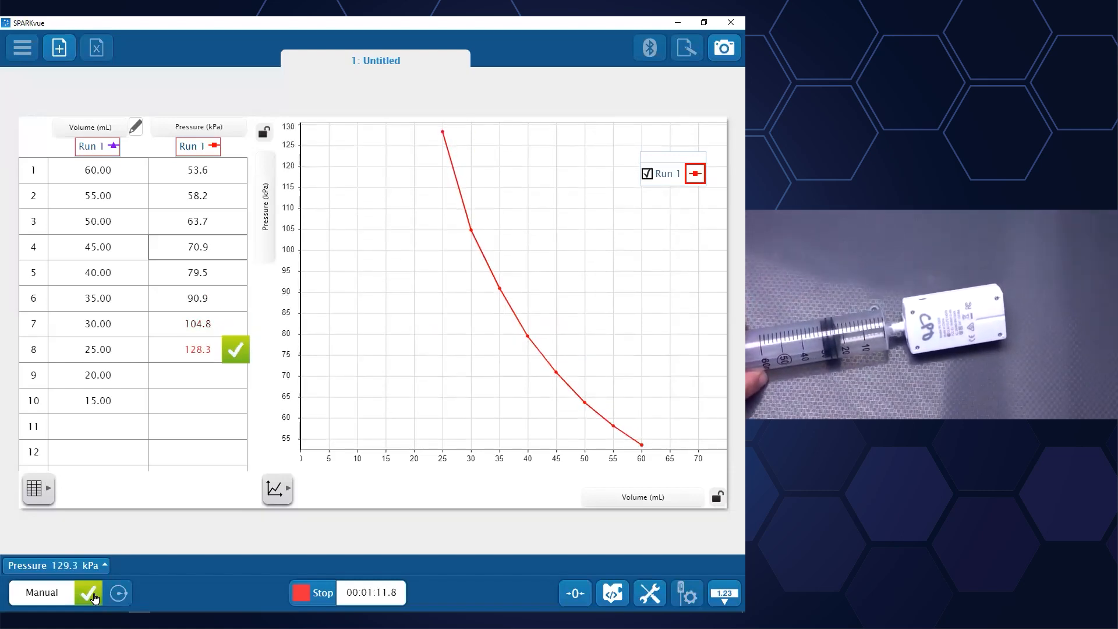
left_click(92, 596)
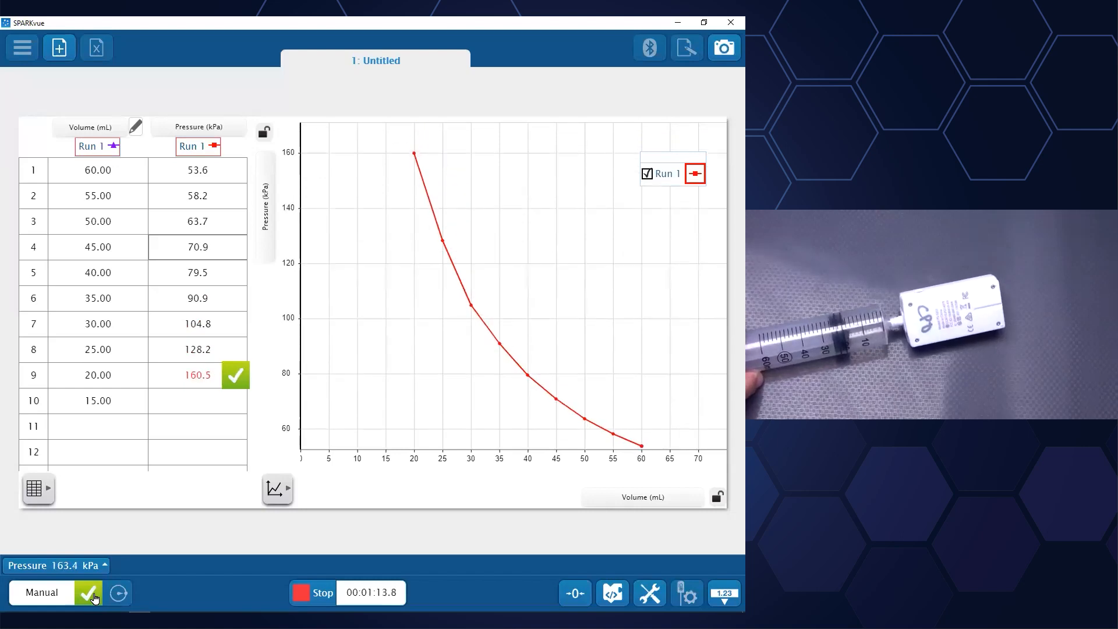
left_click(92, 595)
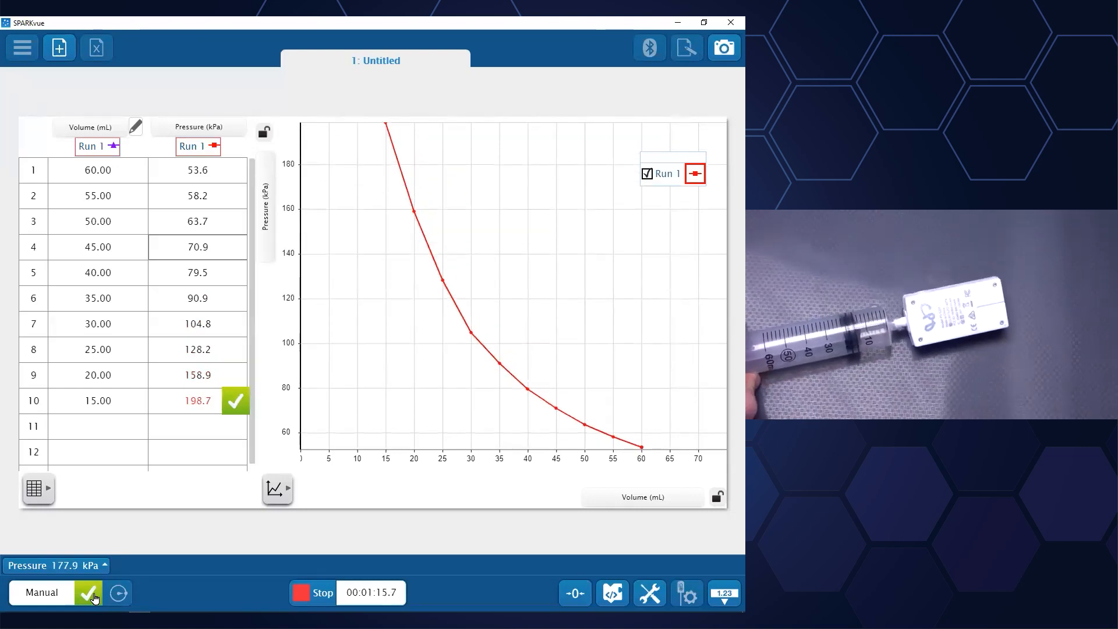
left_click(92, 595)
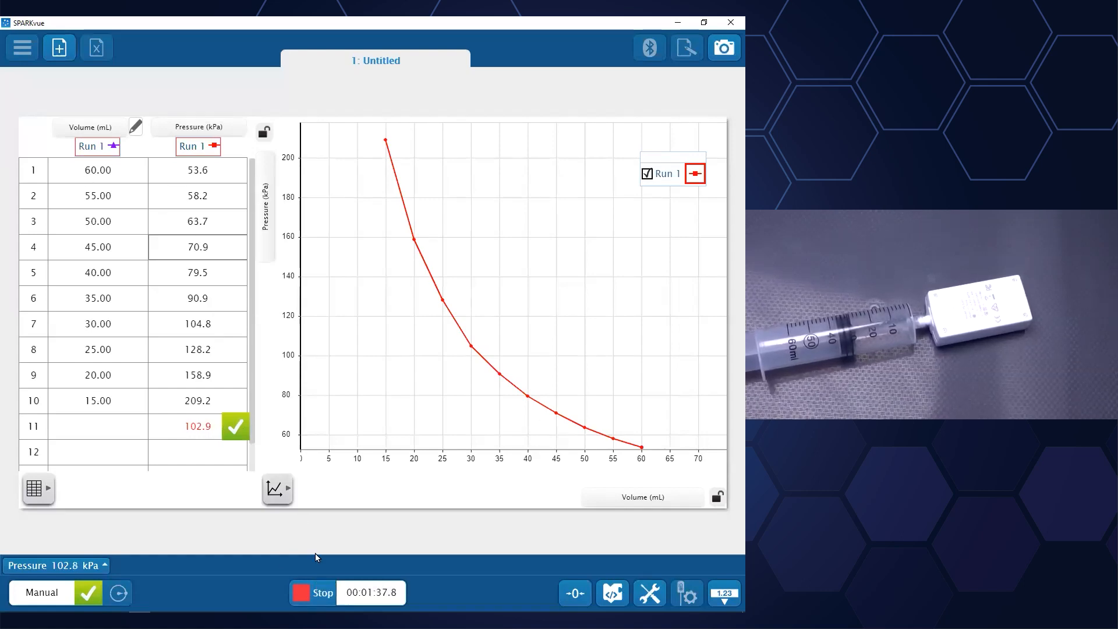
left_click(309, 593)
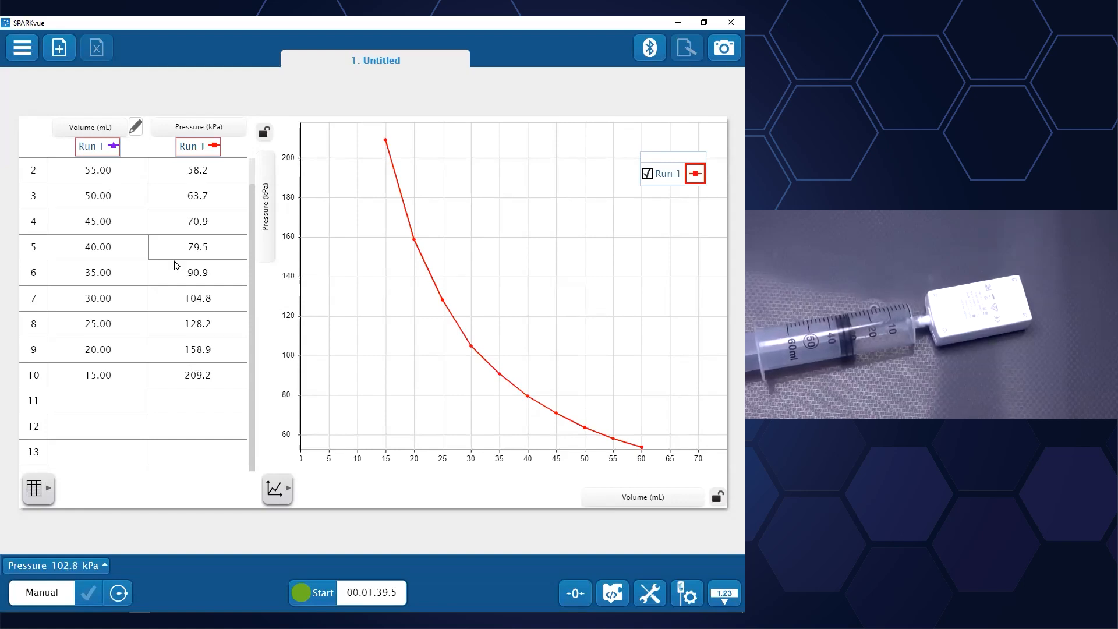
scroll(96, 245, "up", 1)
scroll(142, 174, "down", 1)
scroll(100, 218, "up", 1)
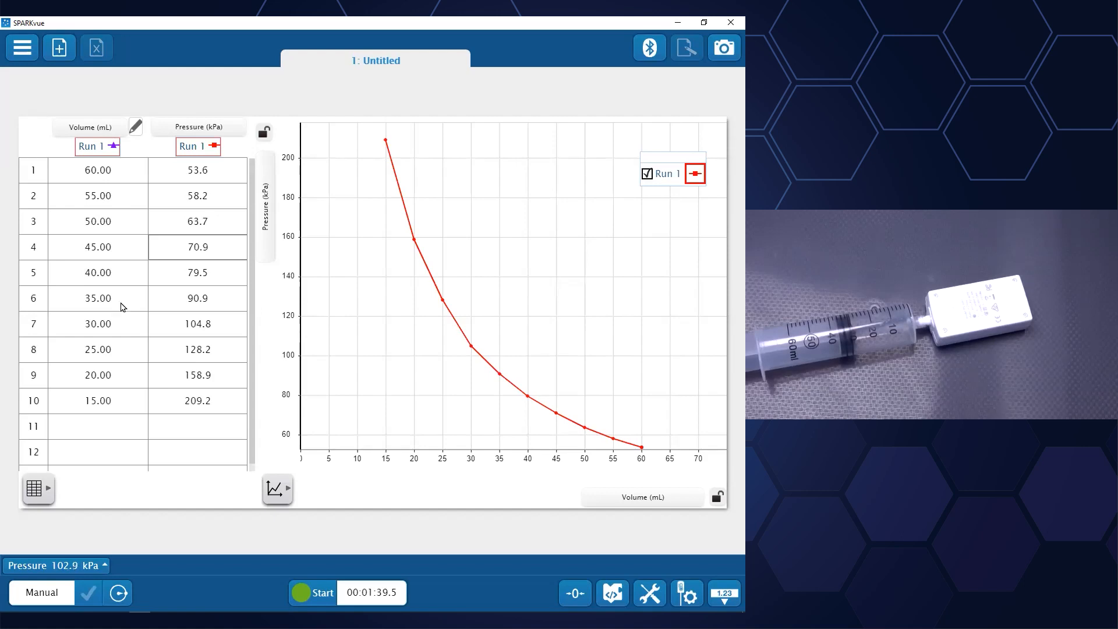
left_click_drag(498, 277, 482, 269)
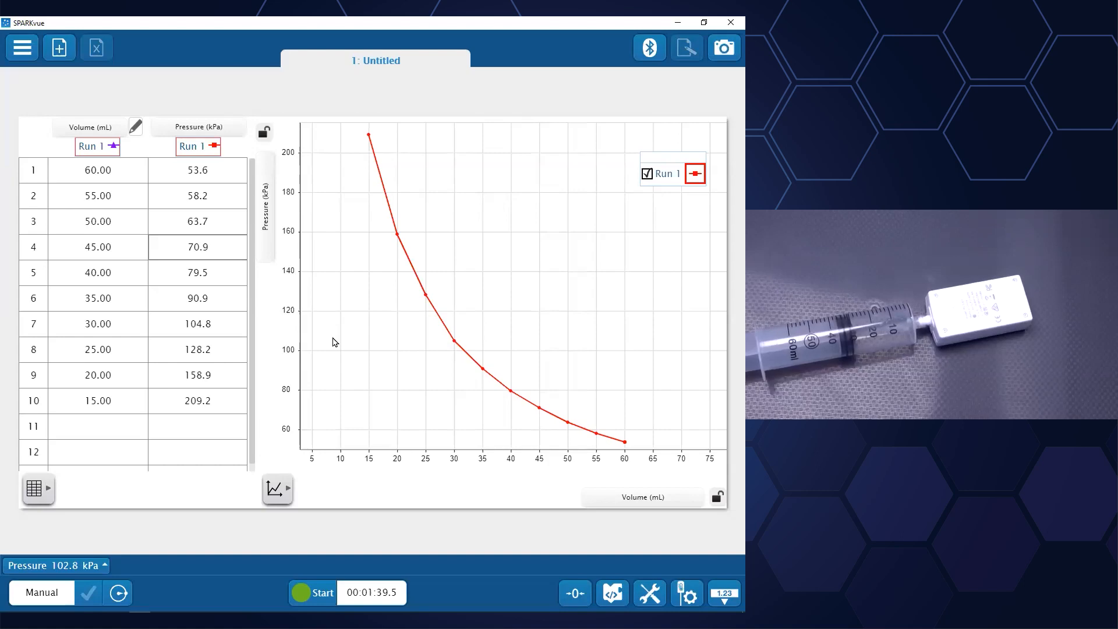
Rename the current lab page as Record
left_click(374, 65)
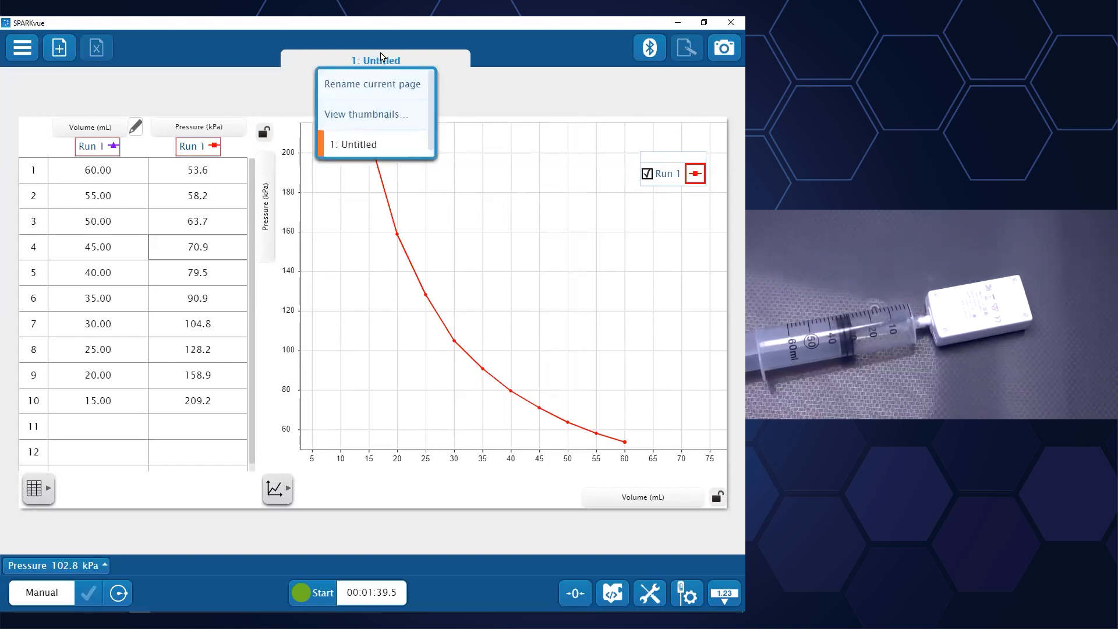
left_click(366, 85)
left_click(204, 194)
type("R")
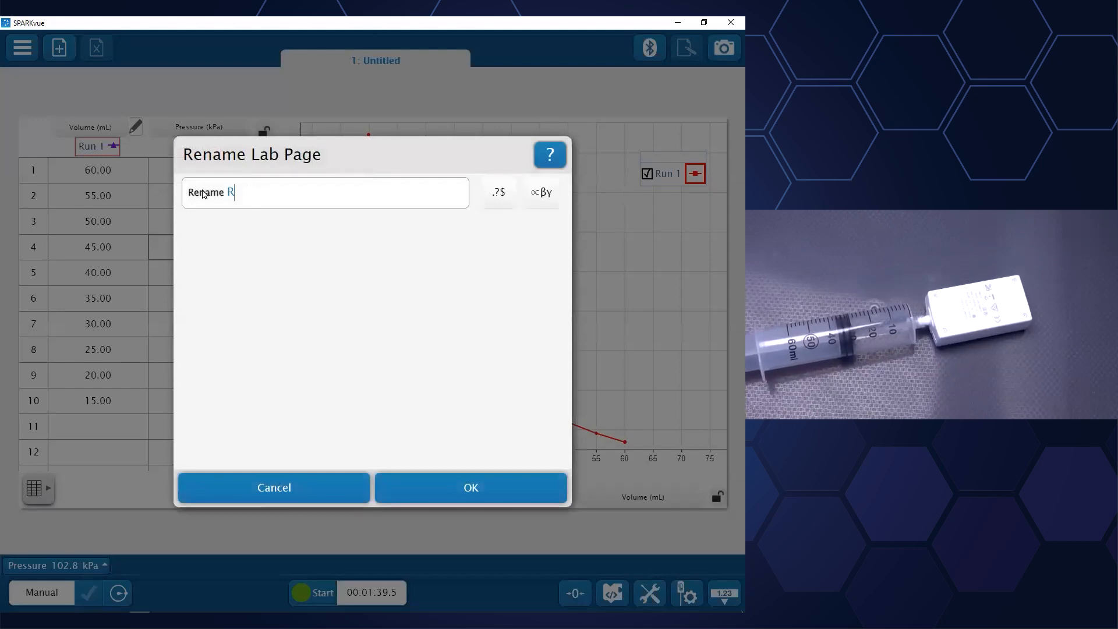
type("ecord")
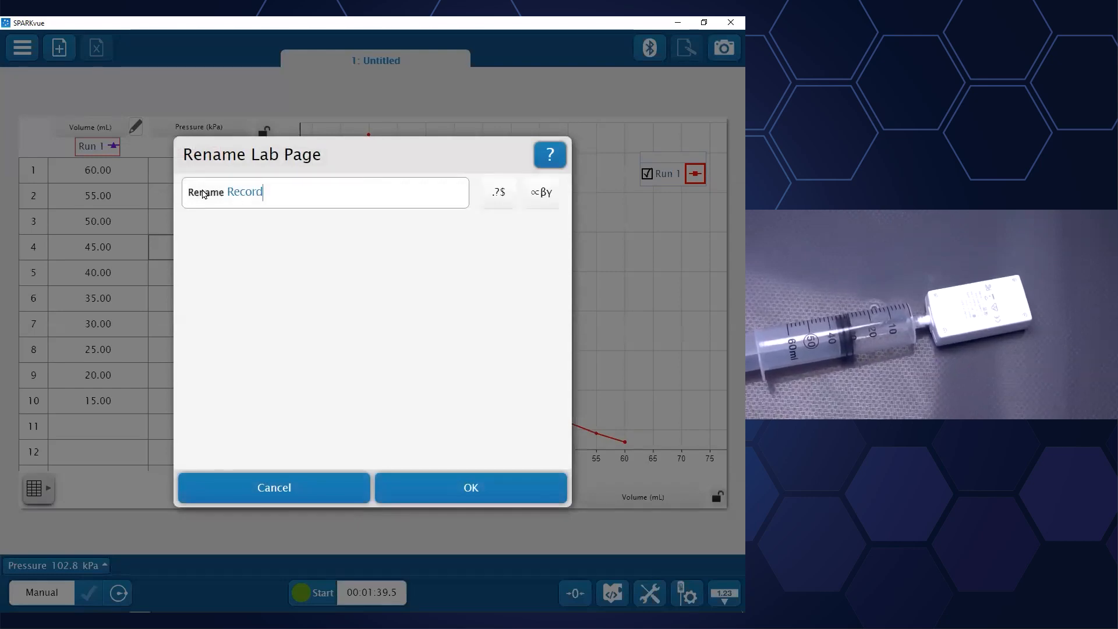
left_click(463, 494)
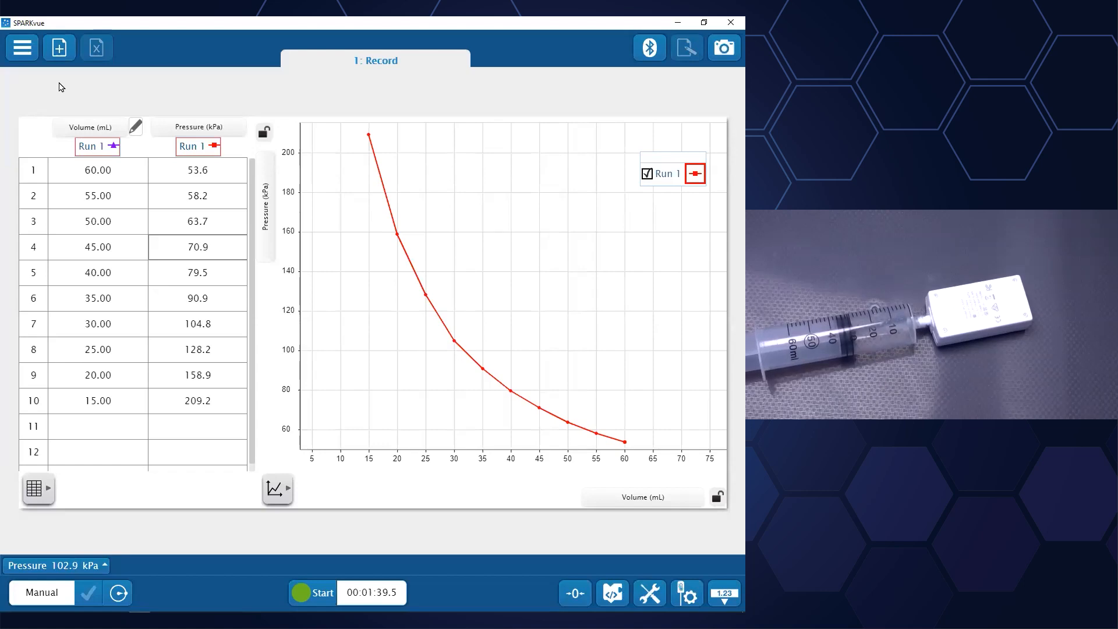
Add a second page using the layout with one large area beside two small stacked areas, and check navigation between both pages
left_click(61, 50)
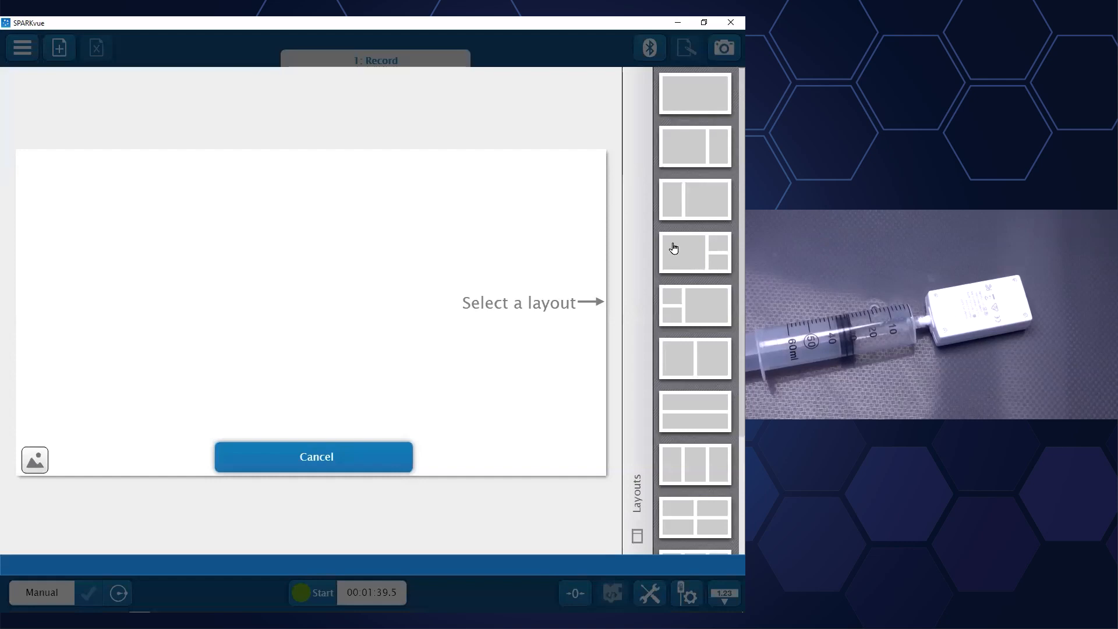
left_click(715, 255)
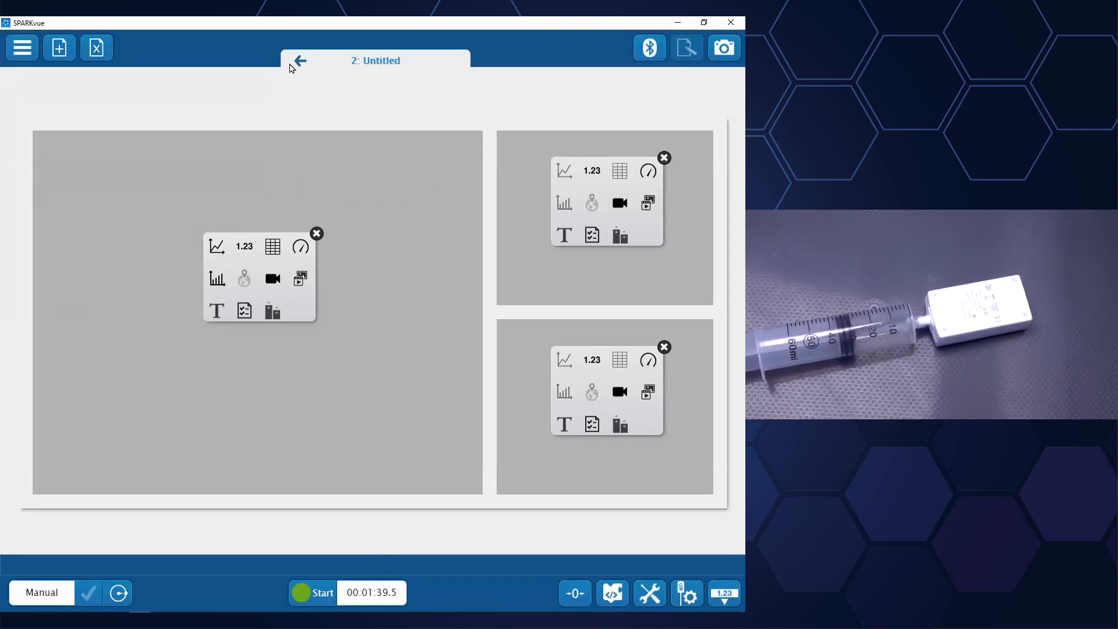
left_click(299, 60)
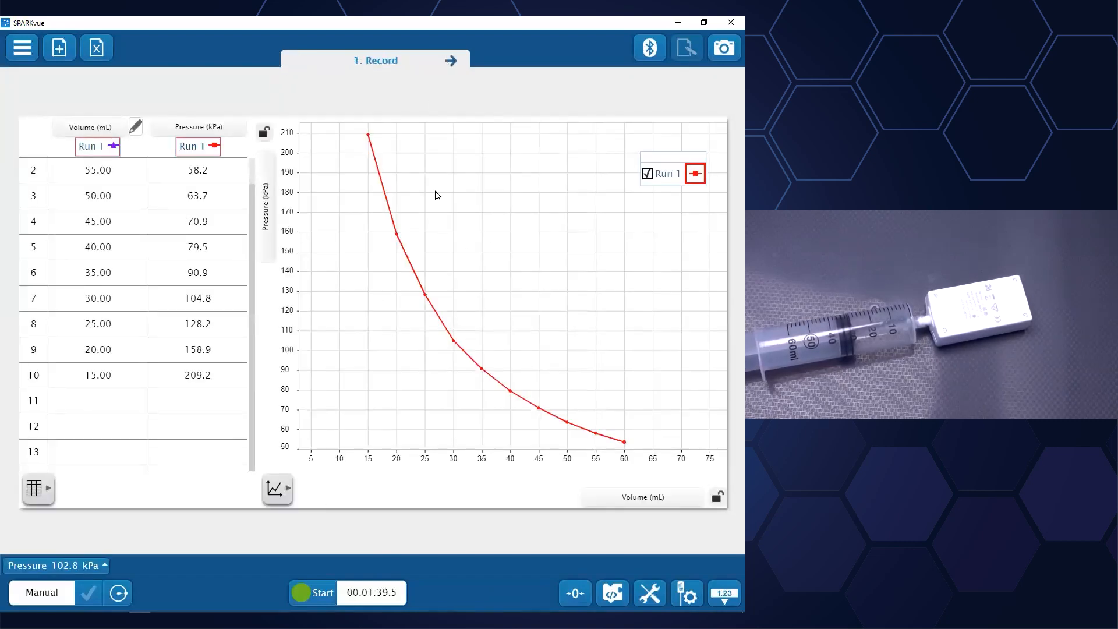
left_click(451, 61)
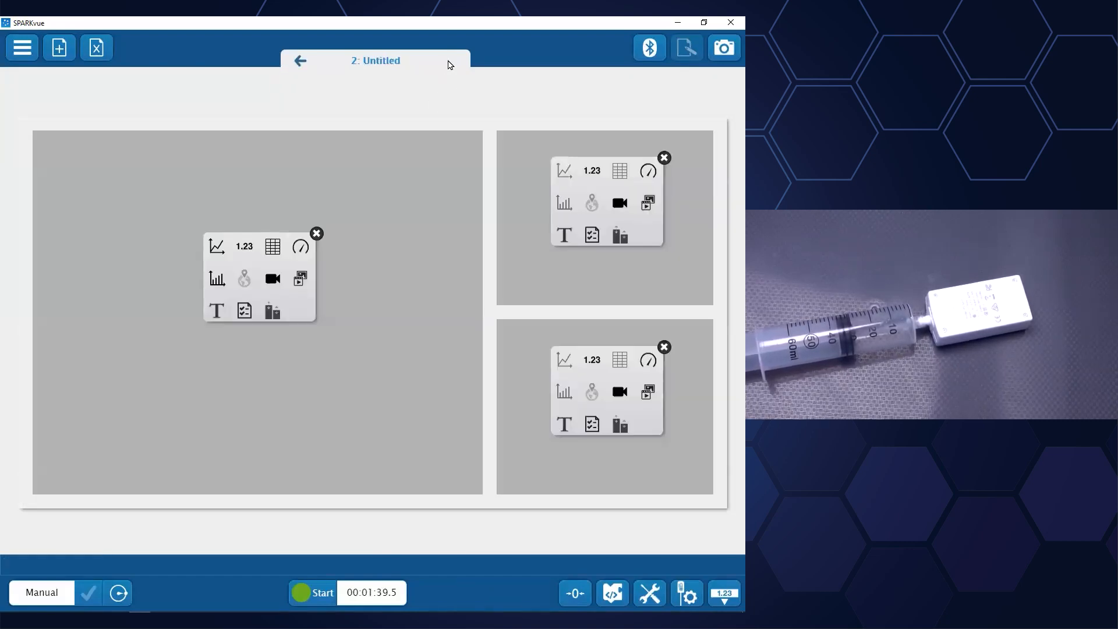
Rename the second page as Analyze
left_click(380, 62)
left_click(369, 90)
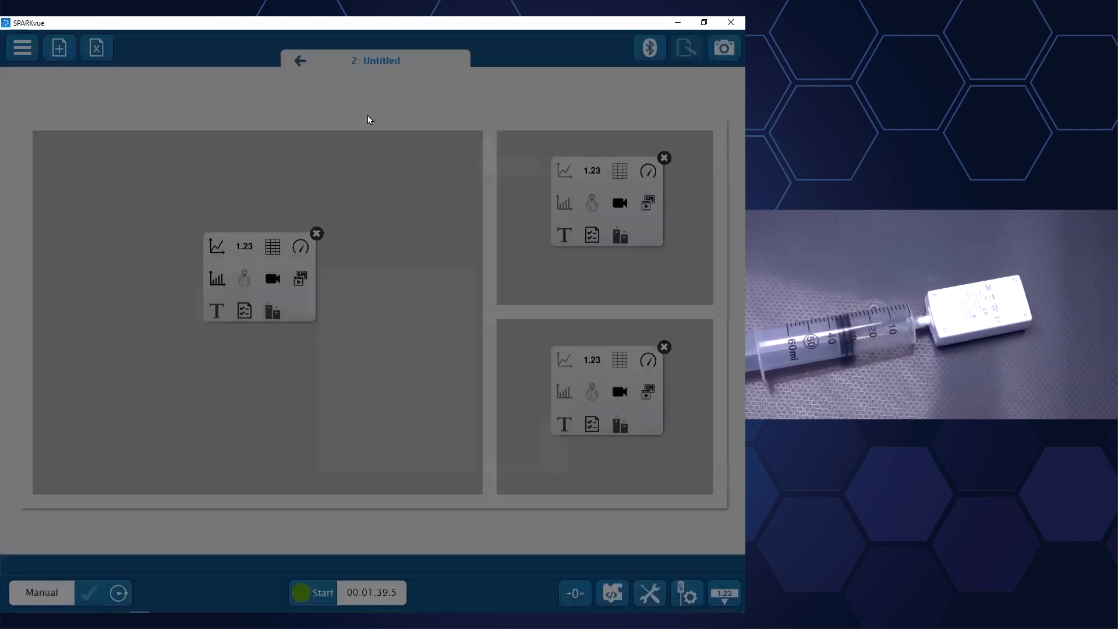
type("Analyze")
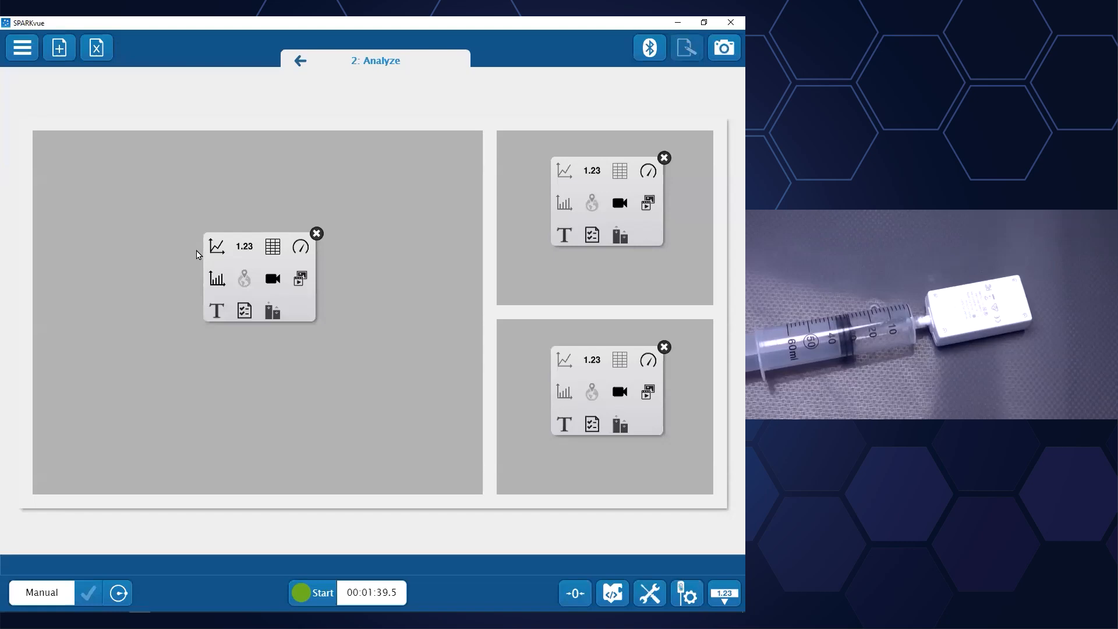
Add a line graph of Pressure in the page's large area and move its run legend clear of the curve
left_click(217, 247)
left_click(30, 205)
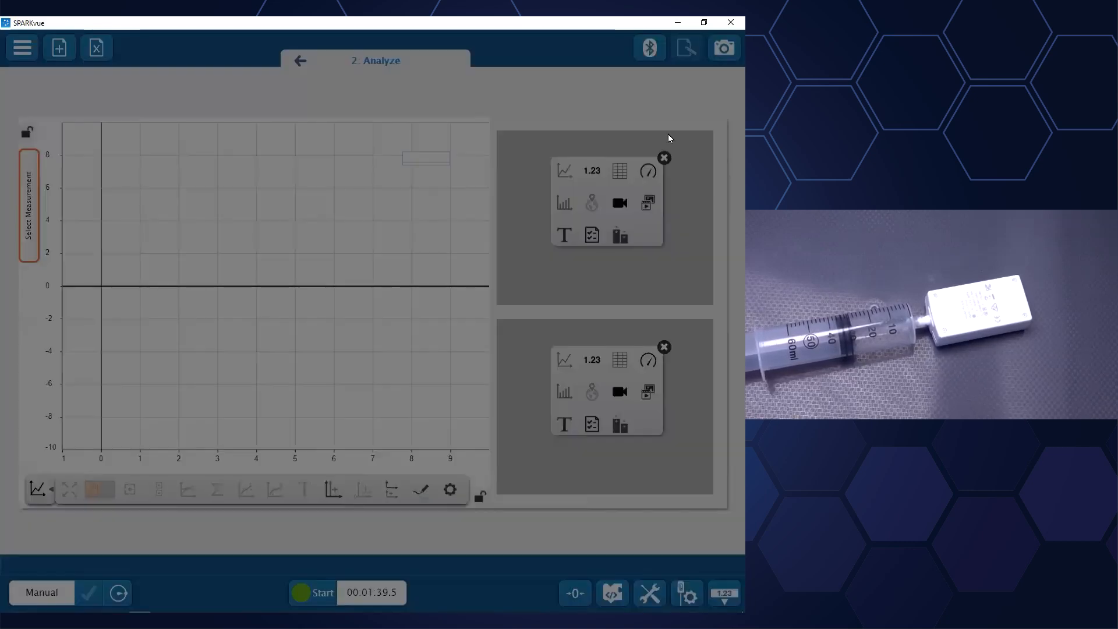
left_click(642, 120)
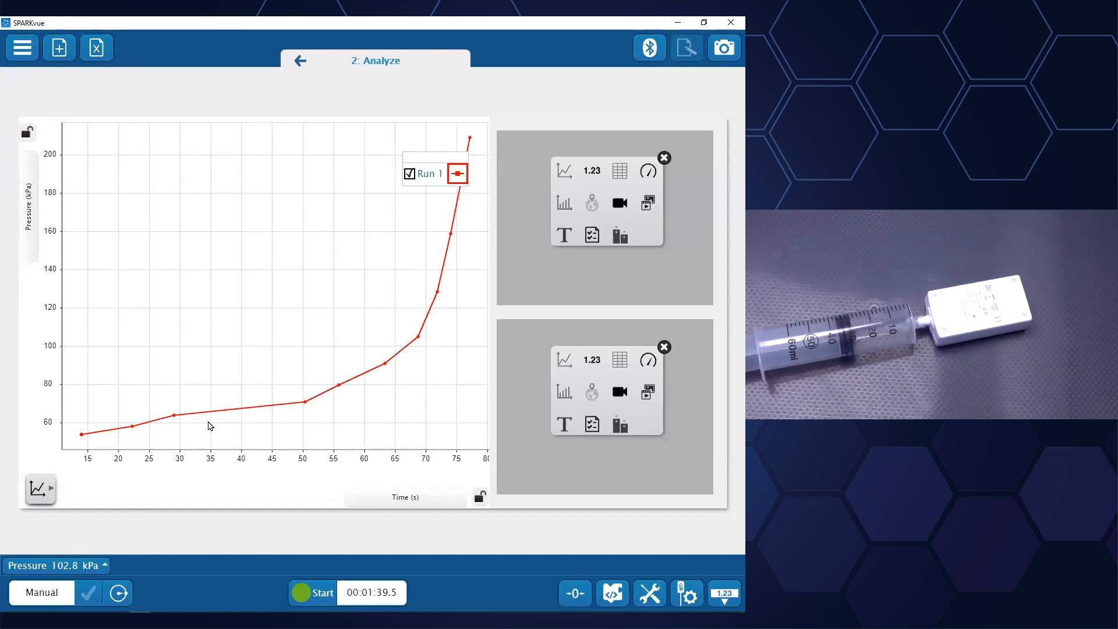
left_click_drag(432, 164, 400, 152)
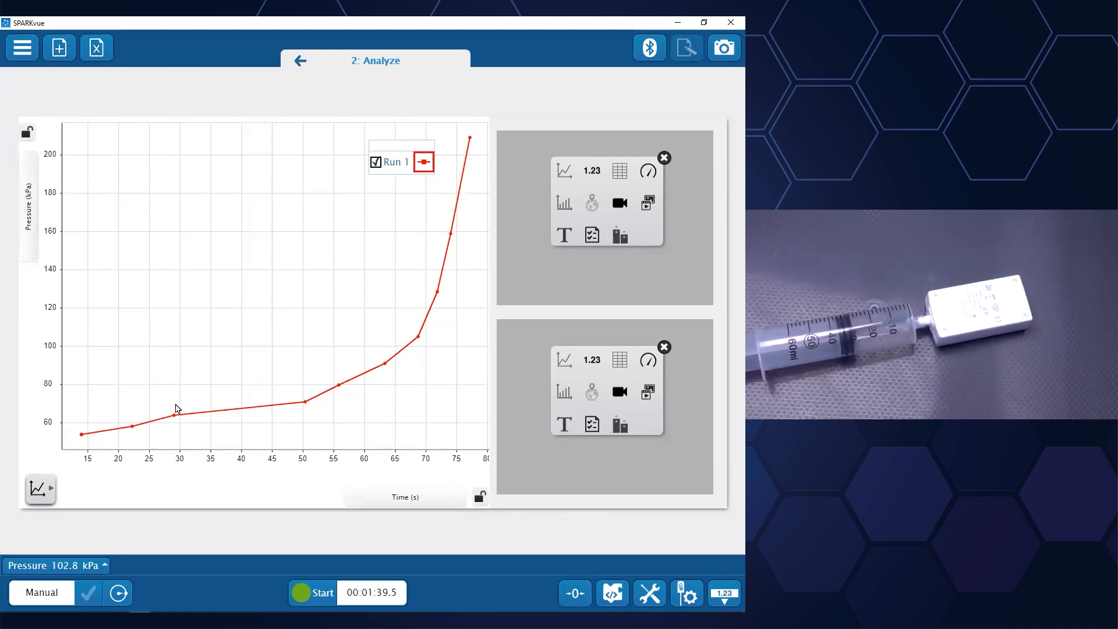
Set the graph's x-axis measurement to the user-entered Volume and scale the axes to fit the data
left_click(434, 495)
left_click(701, 47)
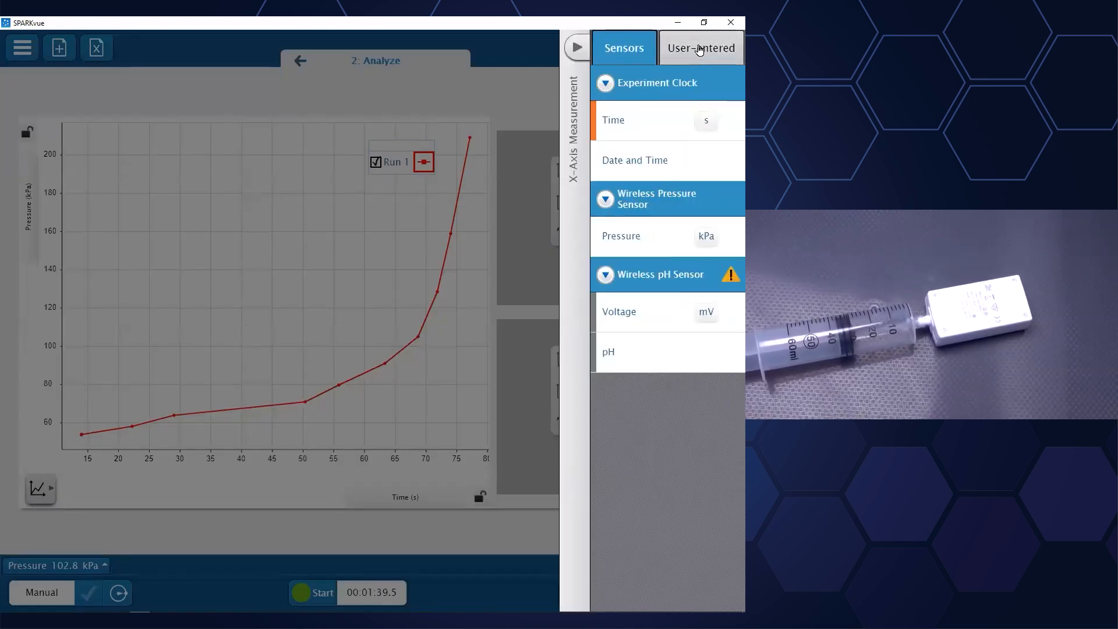
left_click(634, 162)
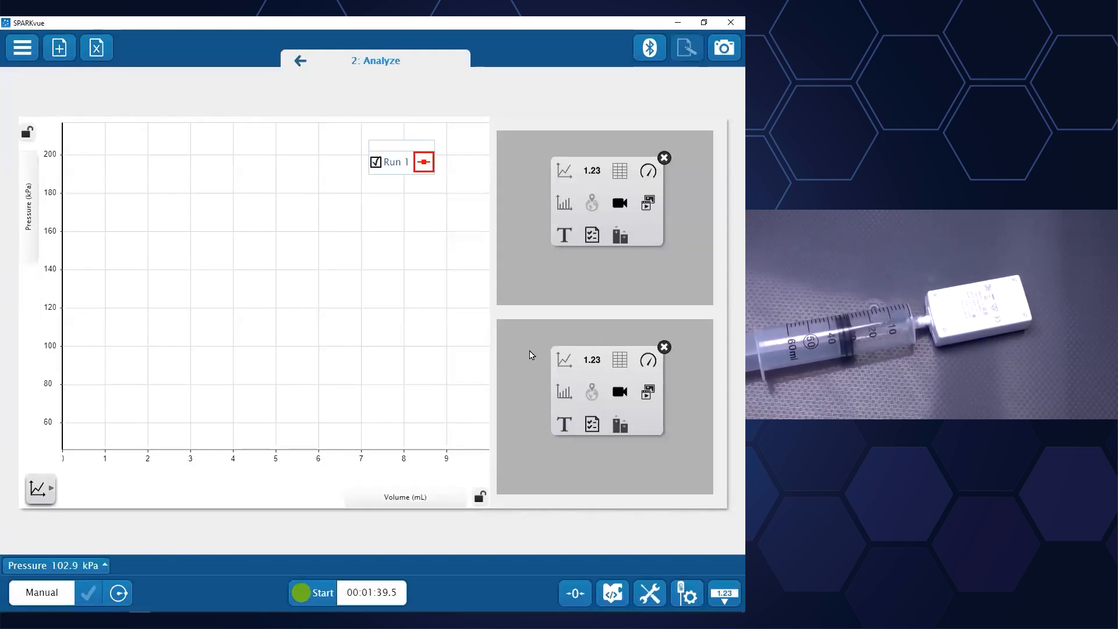
left_click(49, 490)
left_click(63, 495)
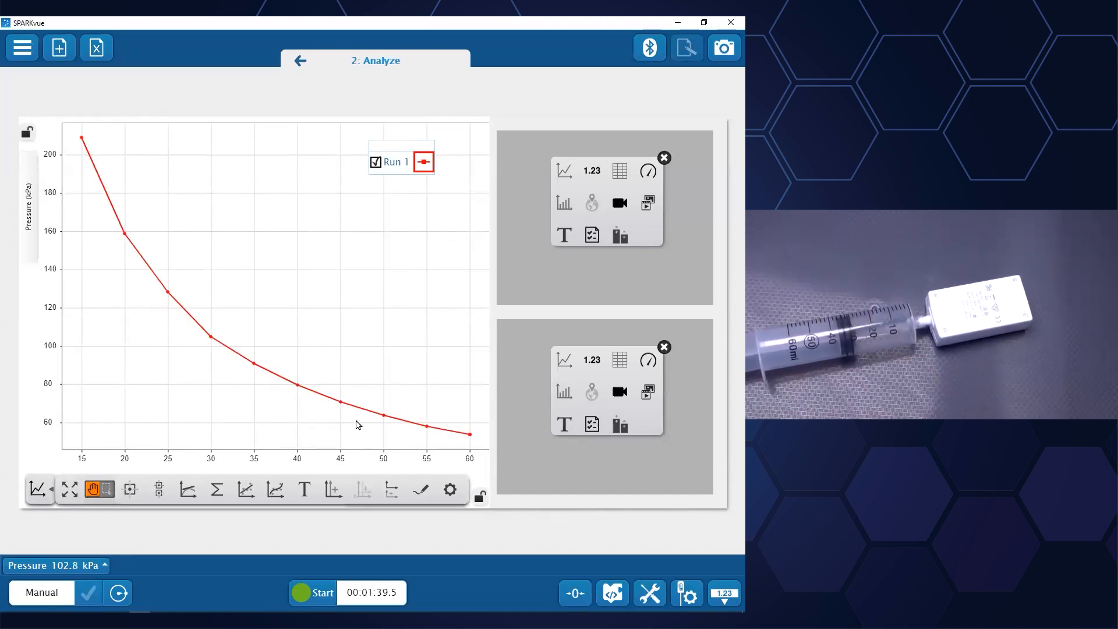
Turn off Show Connected Lines in the line graph properties so that only the data points are plotted
left_click(449, 495)
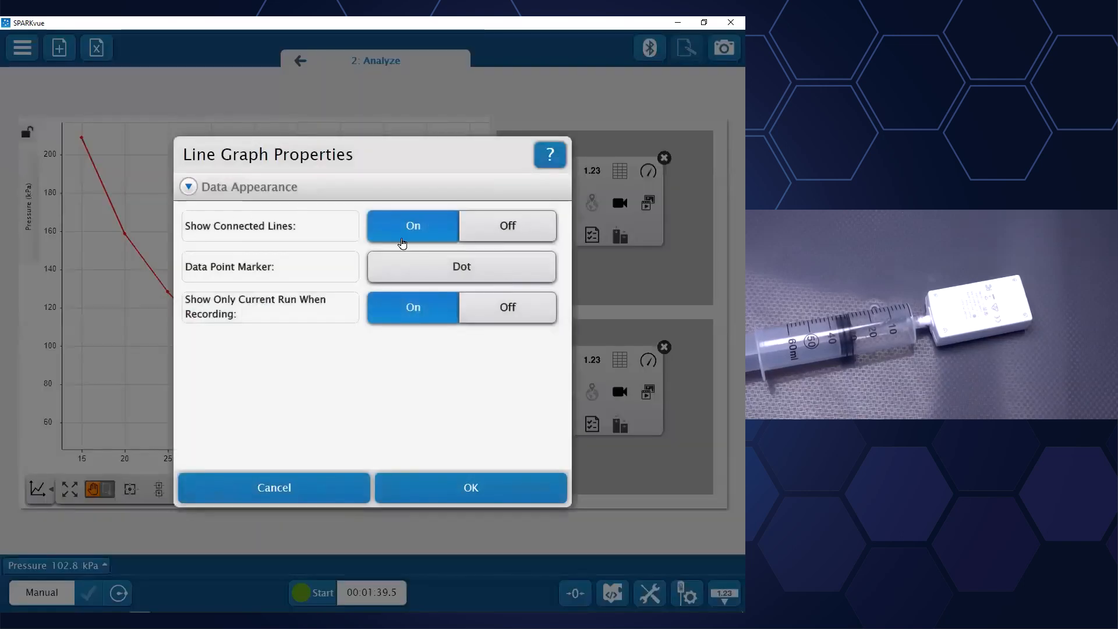
left_click(530, 235)
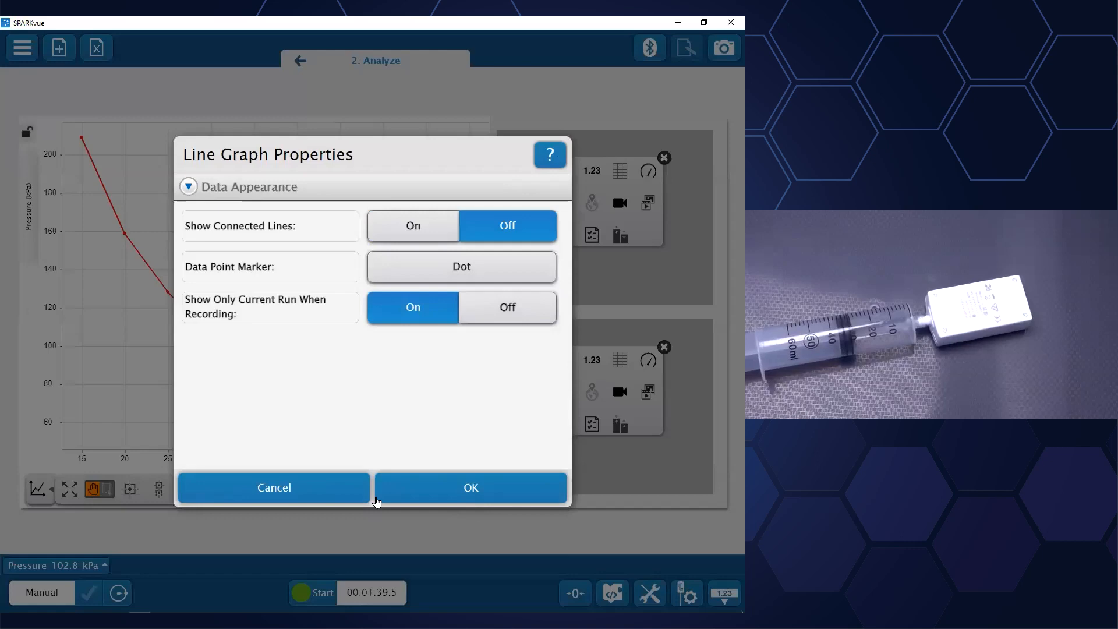
left_click(469, 495)
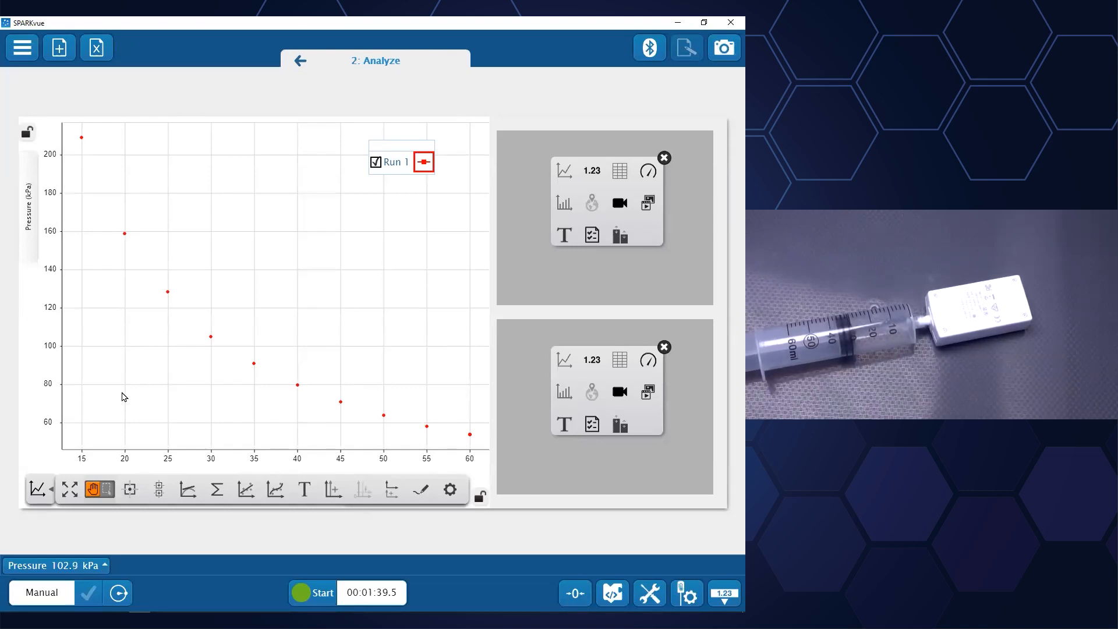
left_click(40, 490)
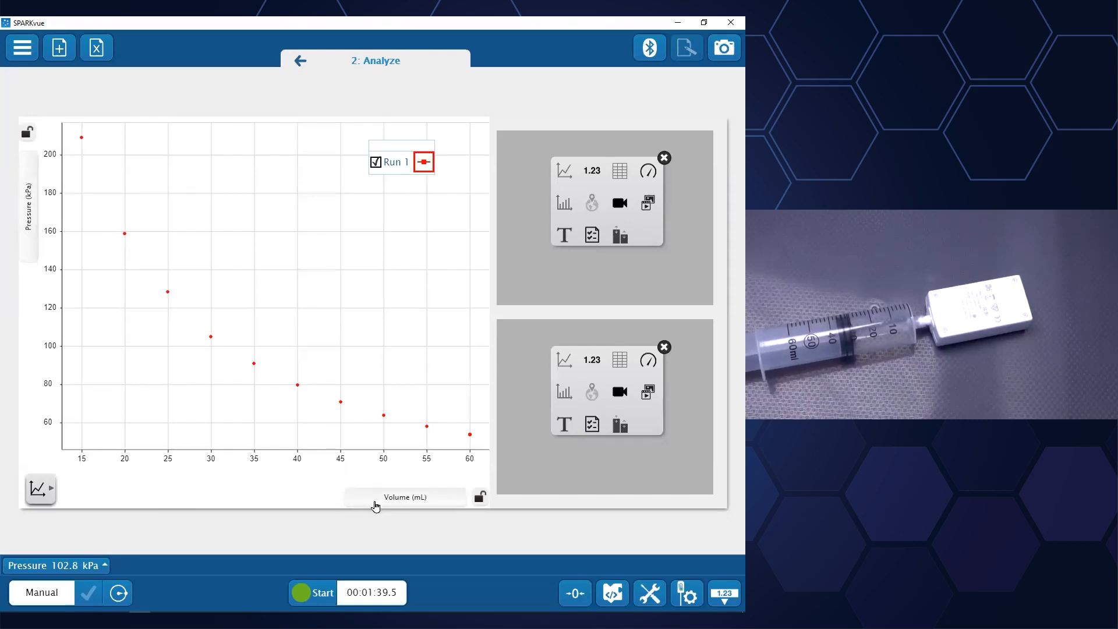
Apply a linear curve fit to the pressure-volume data and move its results box slightly higher on the graph
left_click(39, 491)
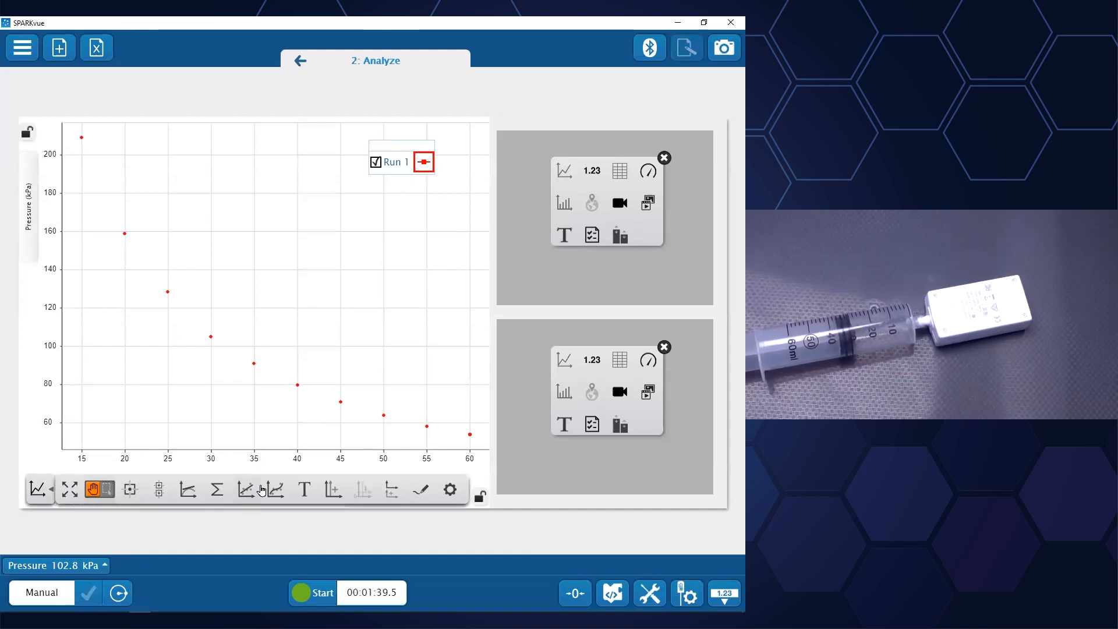
left_click(246, 491)
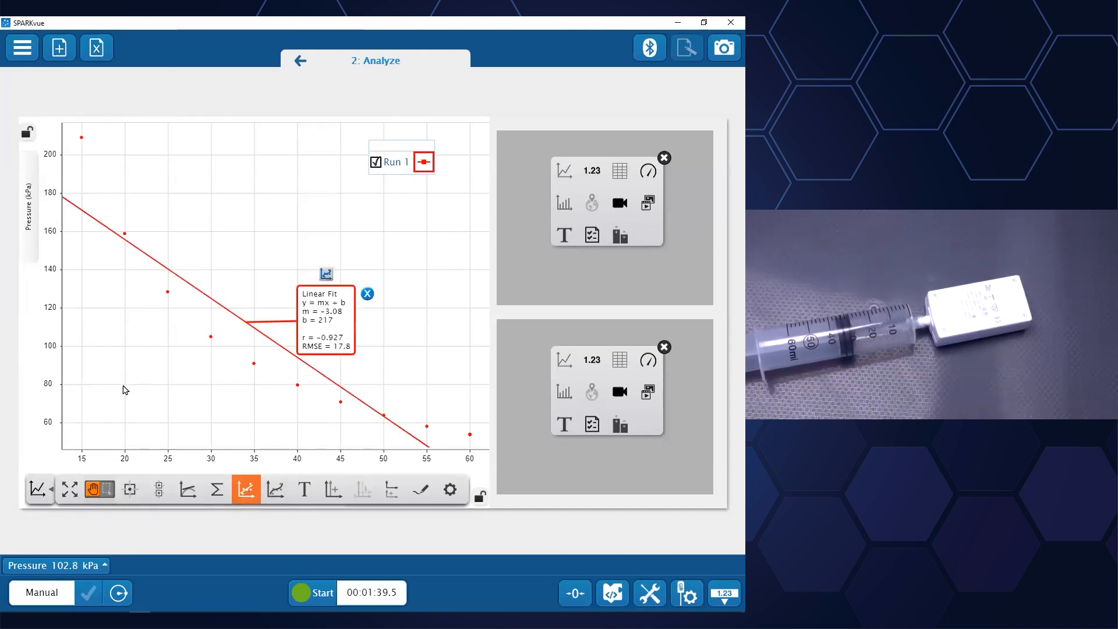
left_click_drag(326, 309, 330, 281)
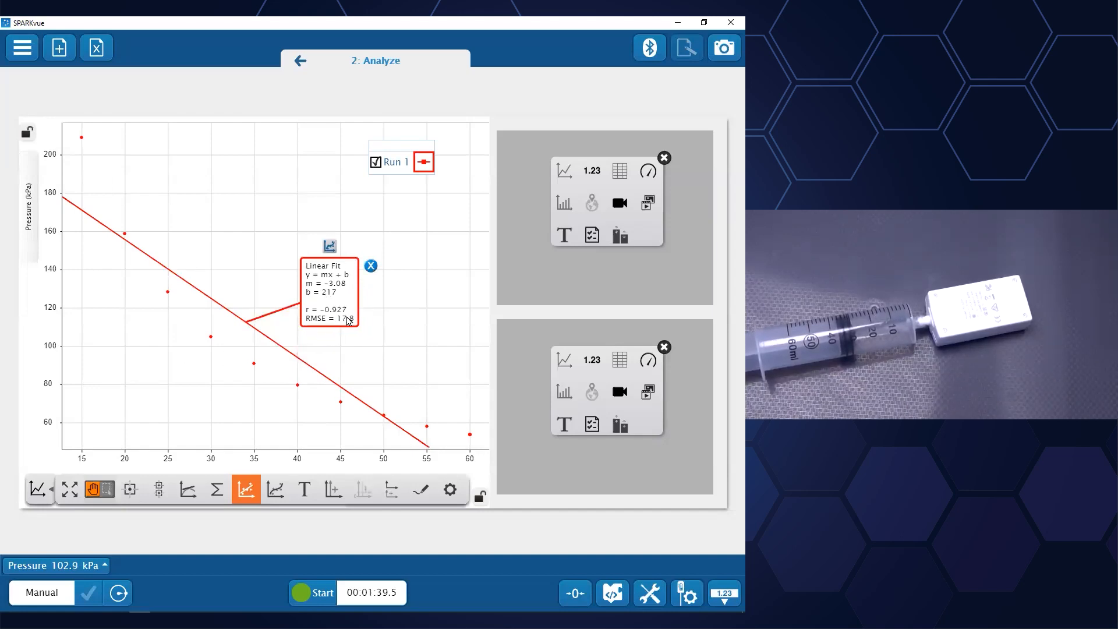
Change the curve fit from Linear Fit to Inverse Fit
left_click(327, 309)
left_click(330, 248)
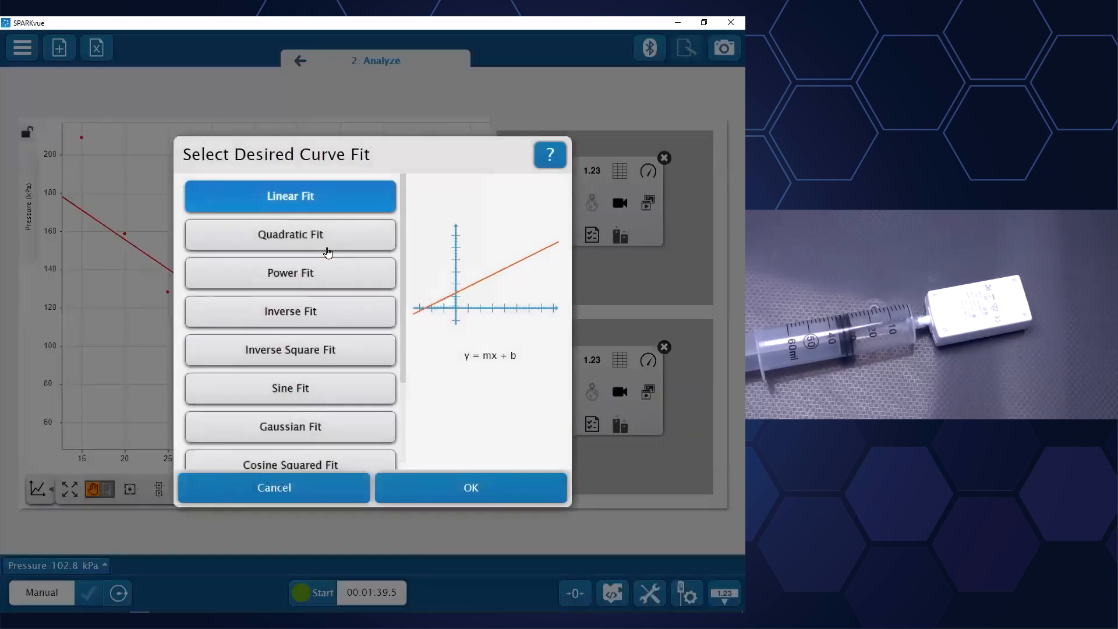
left_click(298, 314)
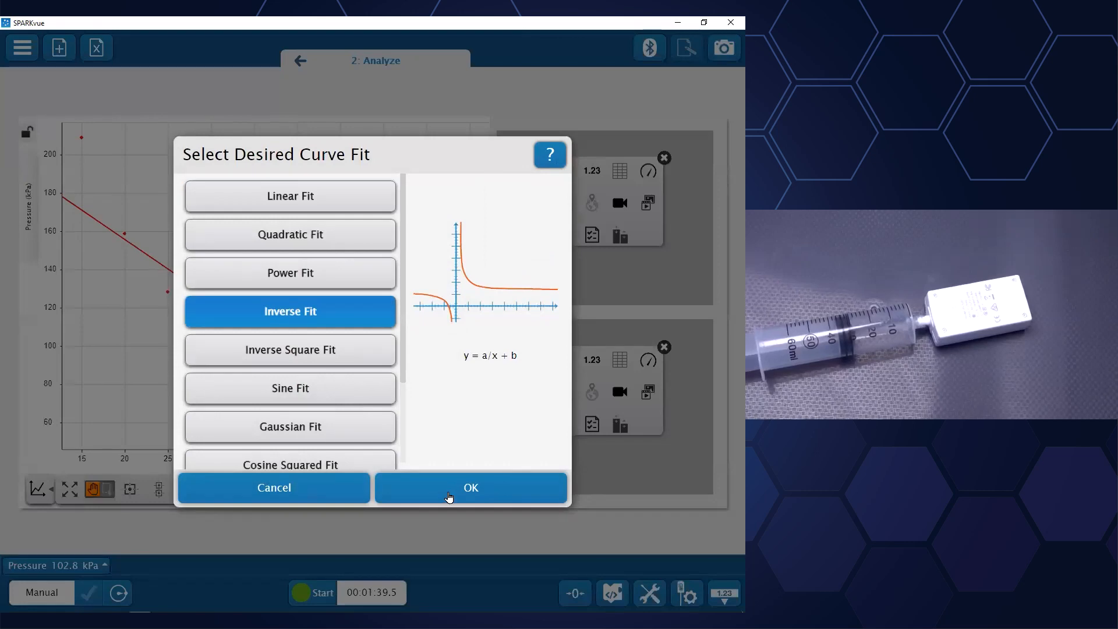
left_click(449, 497)
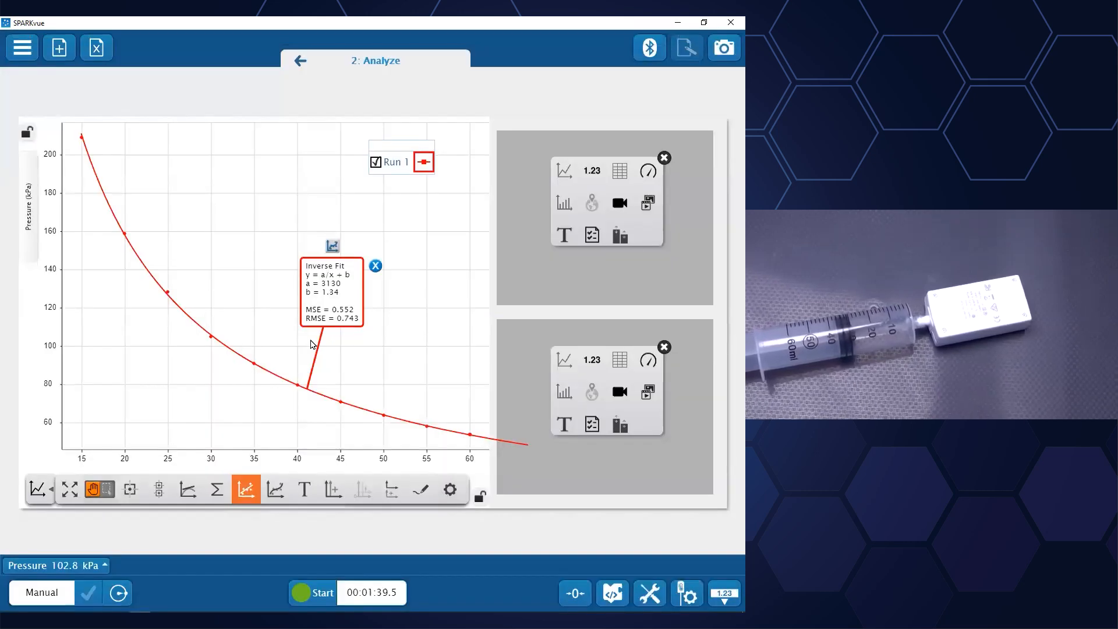
Try an Inverse Square Fit on the pressure-volume data for comparison
left_click(339, 305)
left_click(333, 250)
left_click(302, 351)
left_click(420, 487)
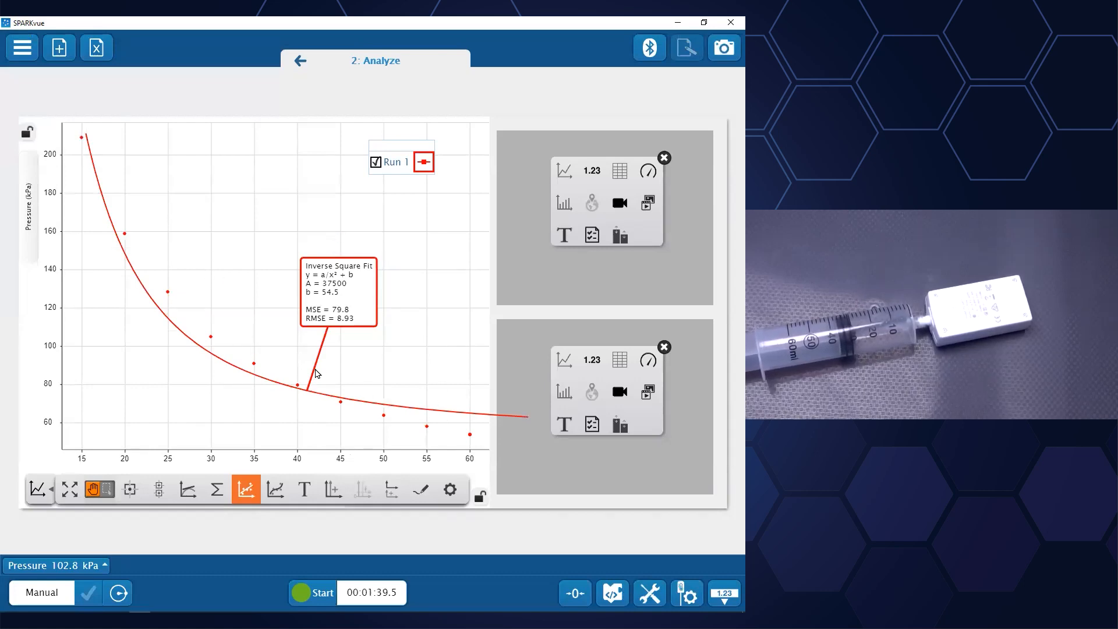
Switch the curve fit back to Inverse Fit and collapse the graph tools
left_click(340, 321)
left_click(337, 249)
left_click(375, 312)
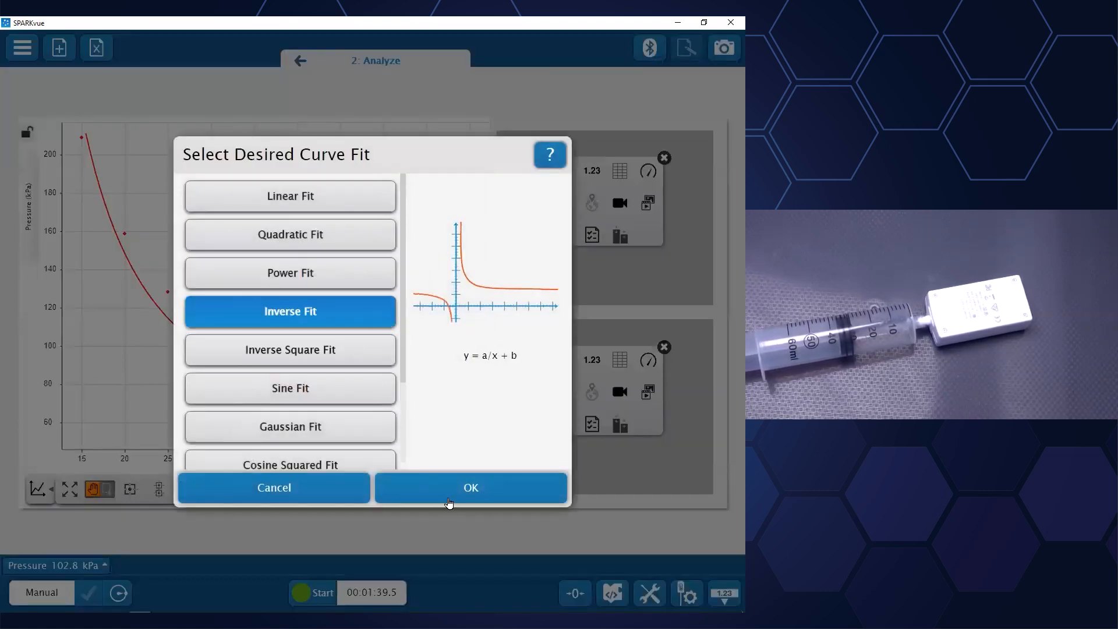
left_click(449, 495)
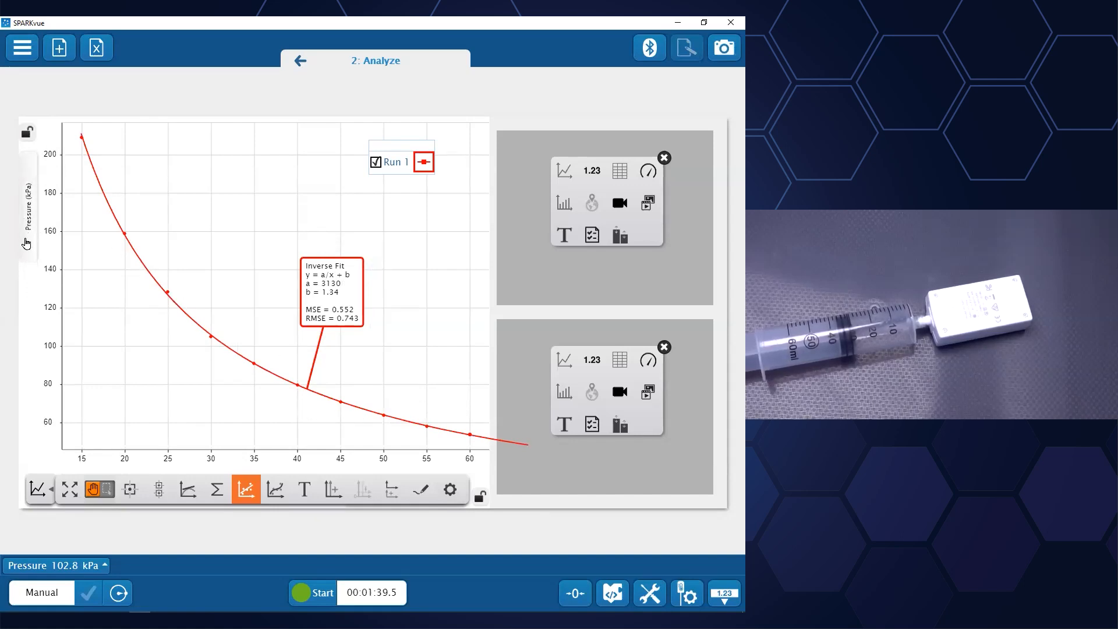
left_click(37, 489)
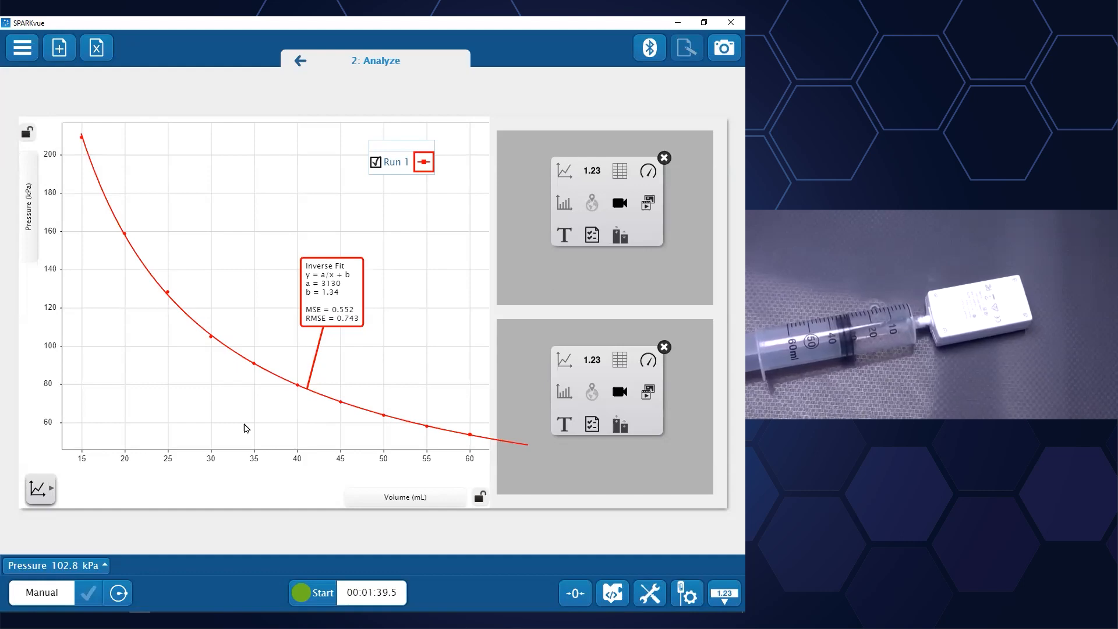
left_click(316, 311)
left_click(258, 253)
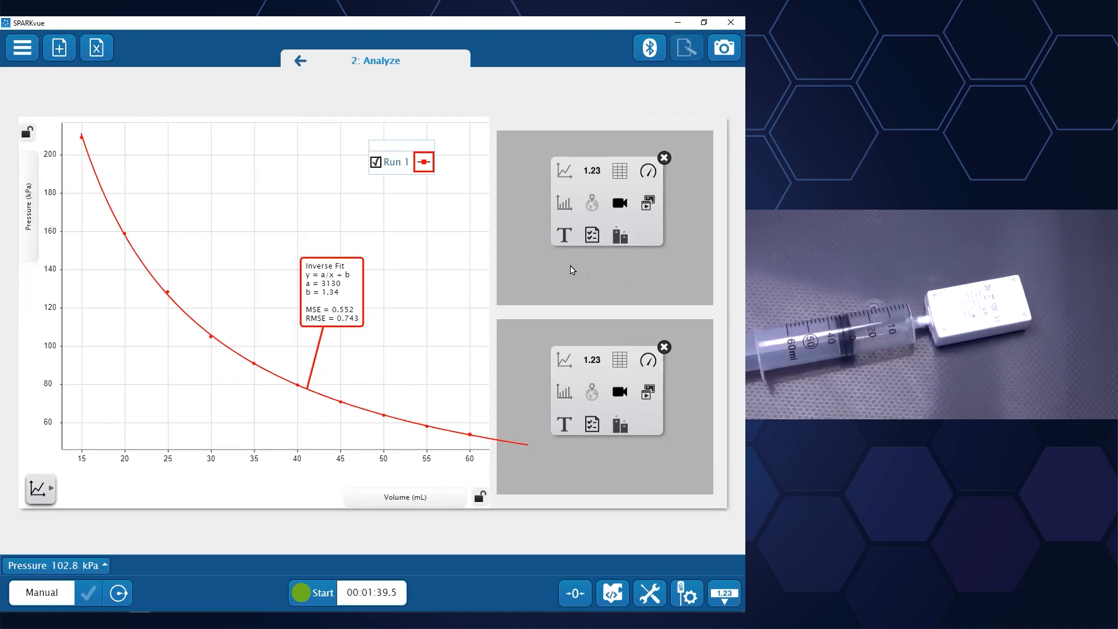
Add a multiple-choice assessment to the upper empty area with the question "Which of the following curve fits is best for your data?"
left_click(593, 236)
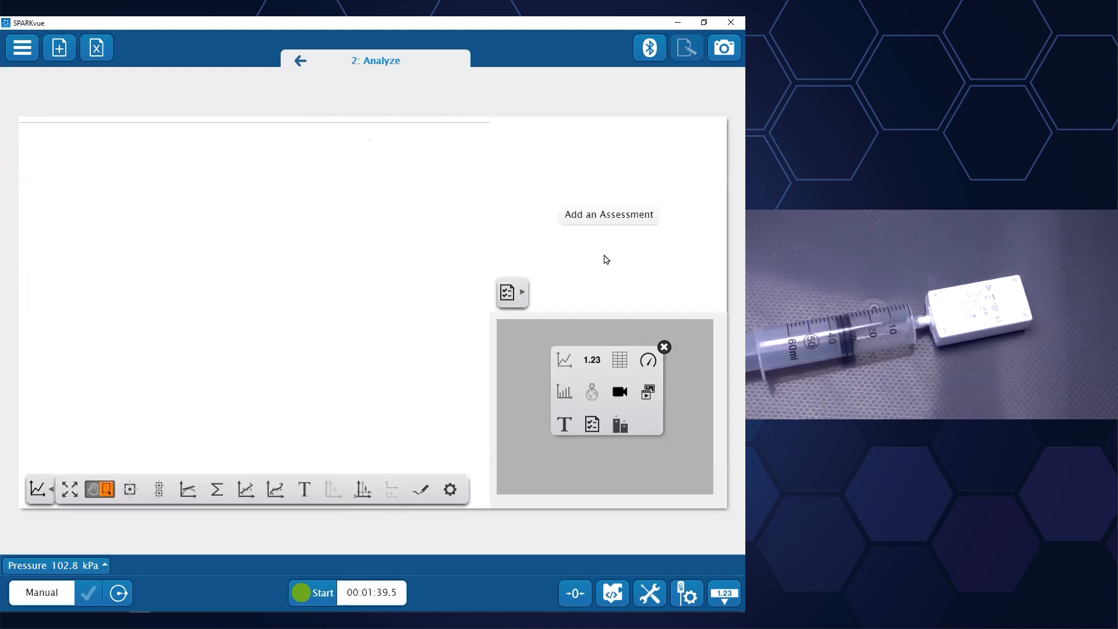
left_click(589, 221)
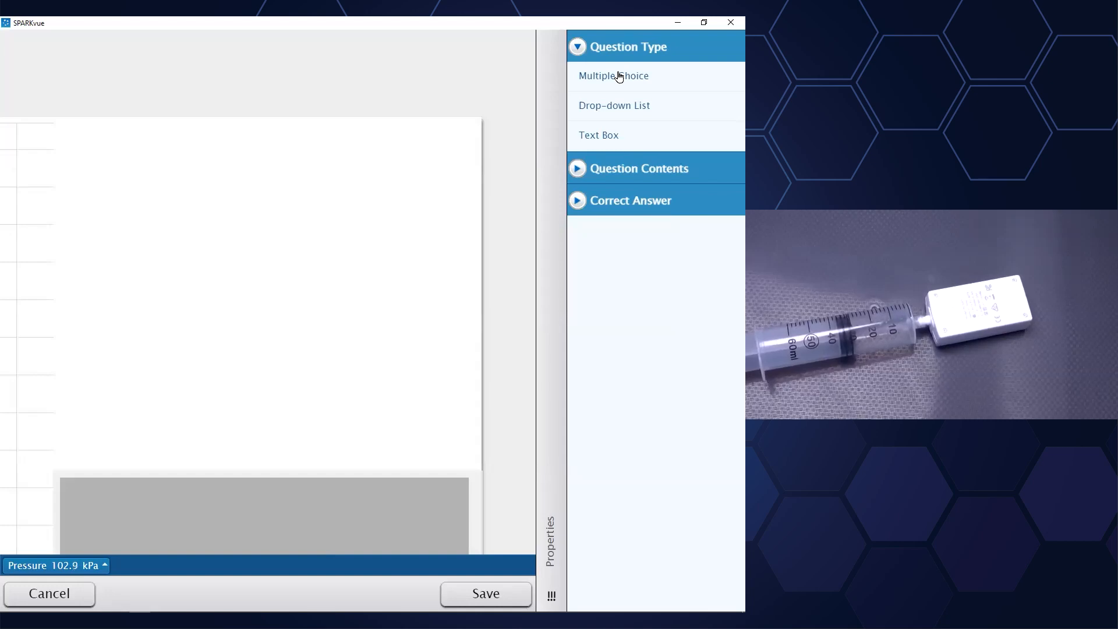
left_click(619, 77)
left_click(622, 133)
type("Whic")
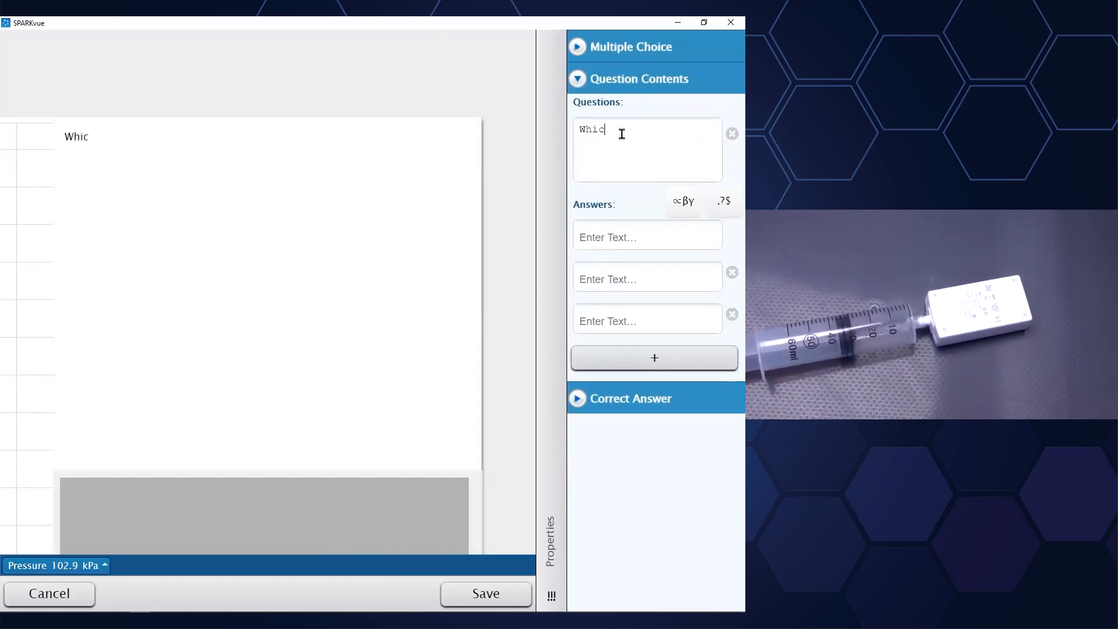
type("h of the follow")
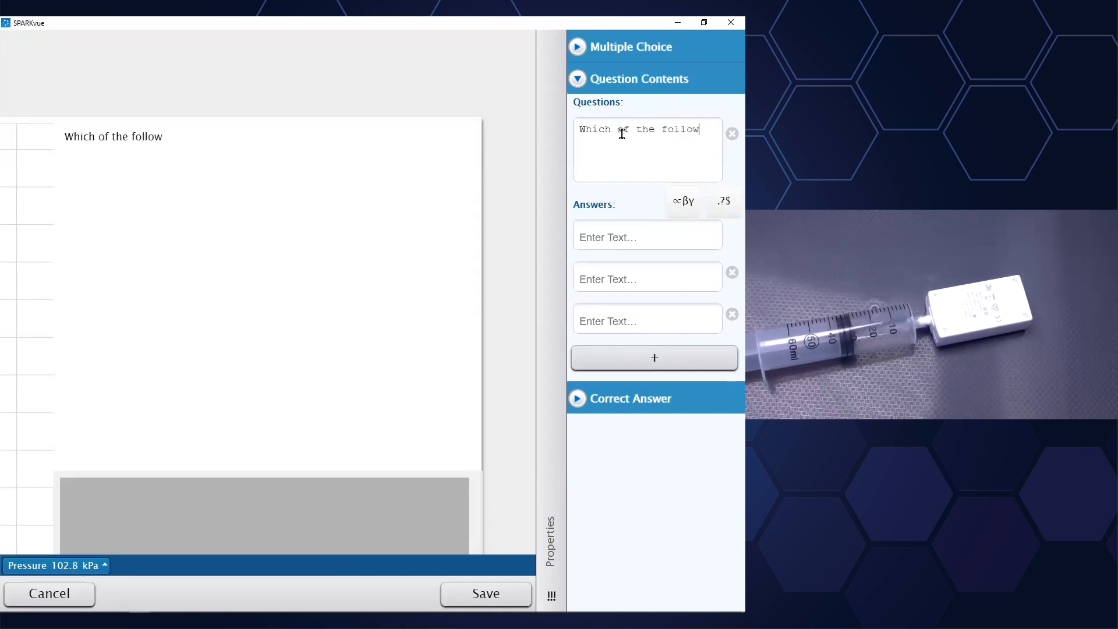
type("ing curve fits is best for your data?")
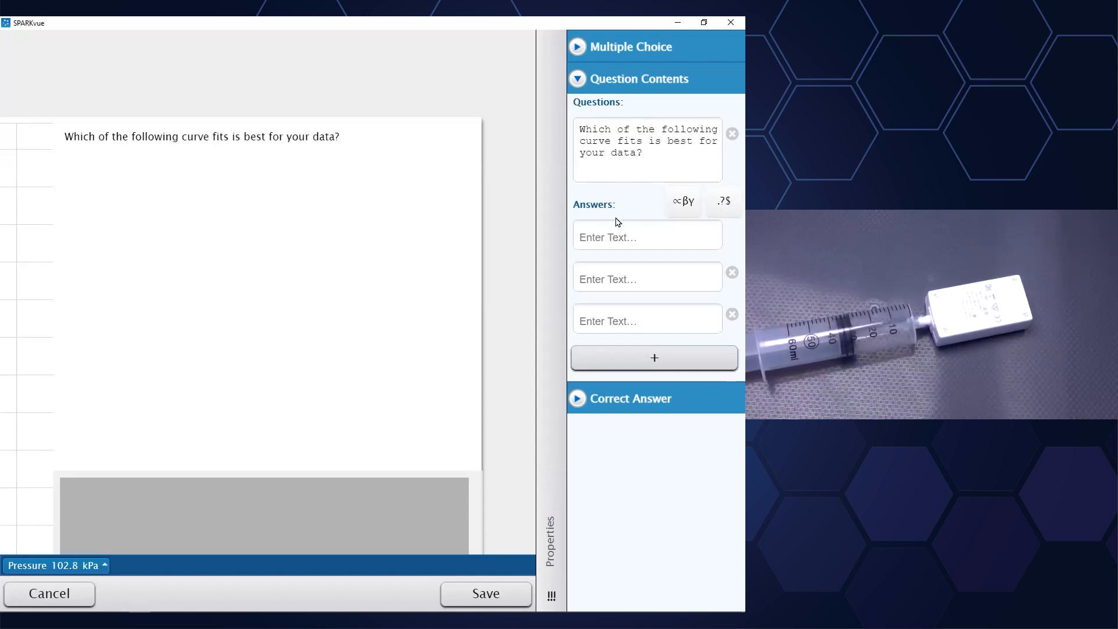
Enter "linear", "inverse" and "inverse square" as the answer choices and save the assessment question
left_click(612, 249)
type("linear")
left_click(590, 304)
type("inverse")
left_click(597, 347)
type("inmver")
key("BackSpace")
key("BackSpace")
key("BackSpace")
key("BackSpace")
type("se")
key("BackSpace")
type("se squ")
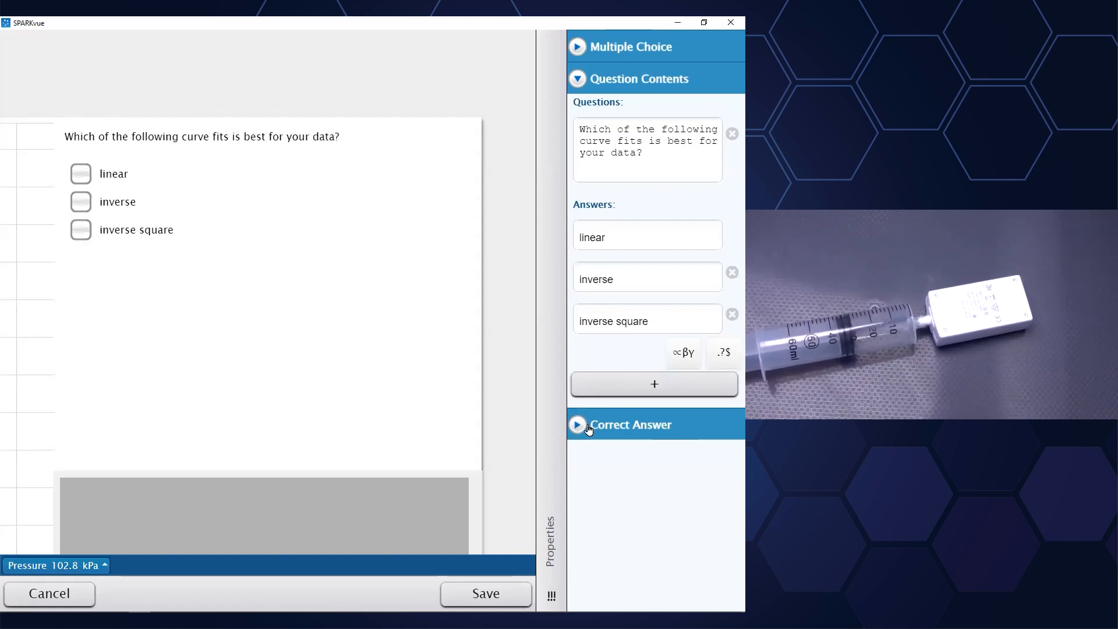
left_click(489, 593)
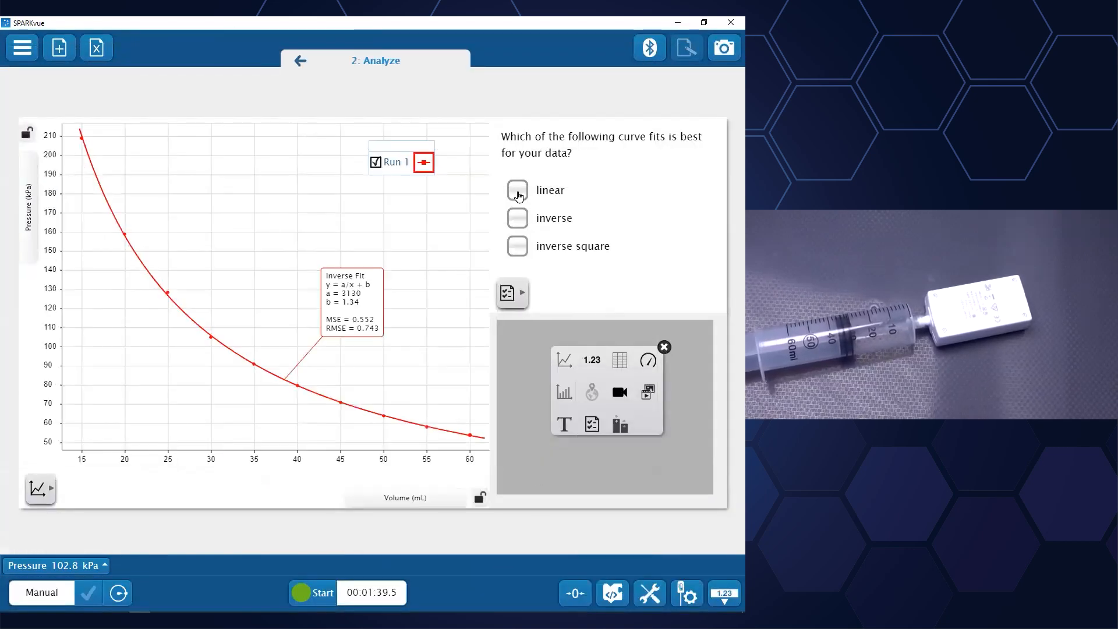
Tick and clear the inverse answer as a test, and lock the assessment against further editing
left_click(518, 219)
left_click(517, 218)
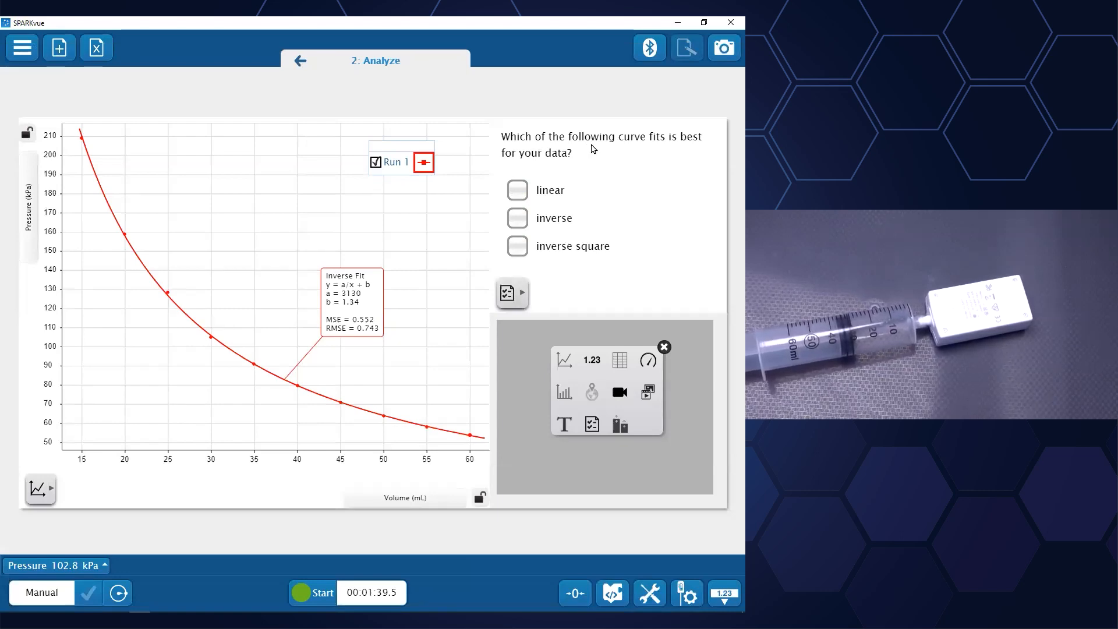
left_click(511, 294)
left_click(591, 293)
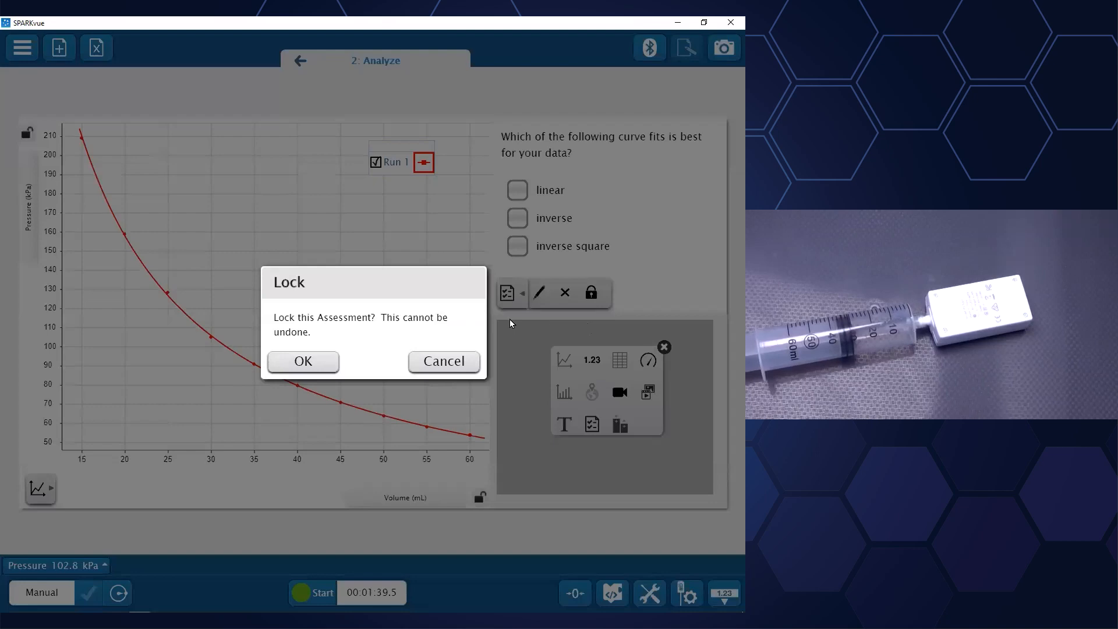
left_click(324, 368)
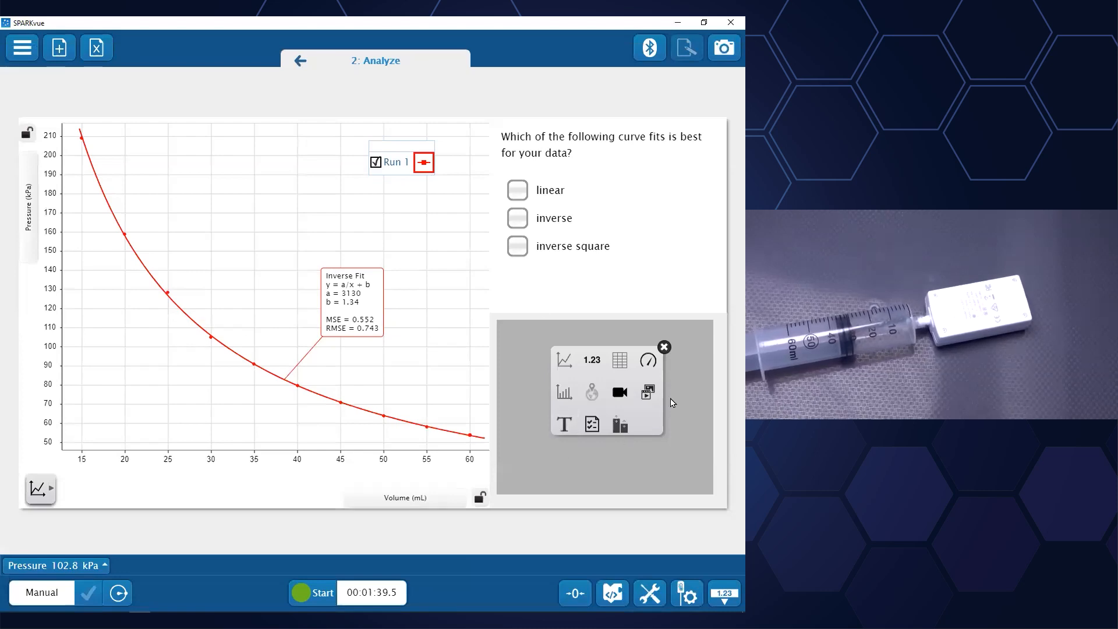
Add a text display in the remaining empty area containing "(Further instructions or student notes...)"
left_click(565, 427)
left_click(645, 445)
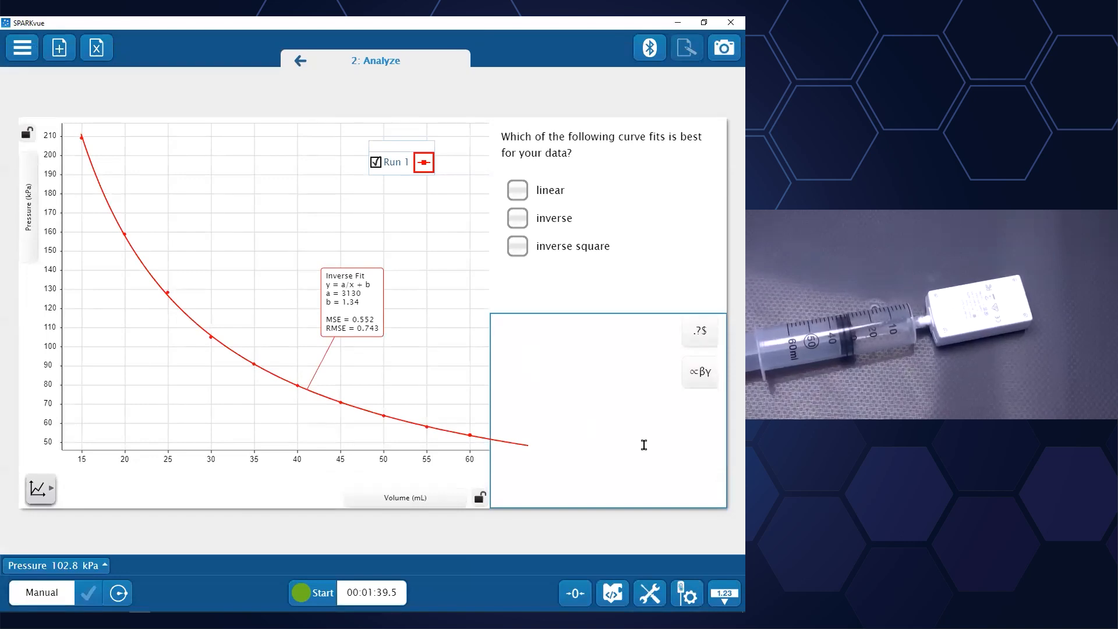
type("(Further insta")
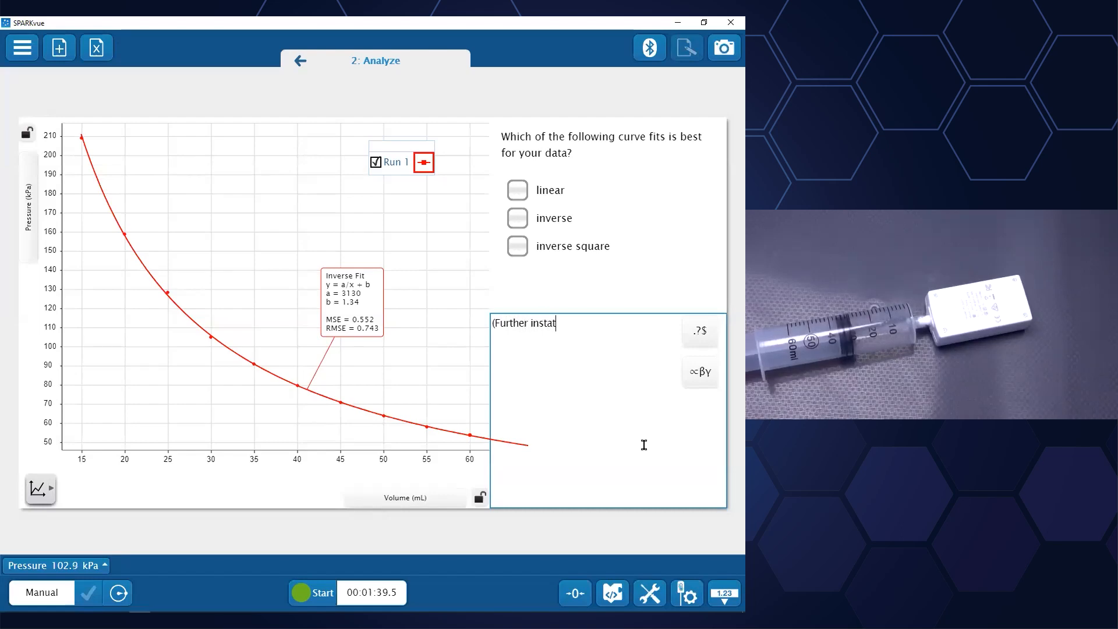
key("BackSpace")
type("ructions or student notes...")
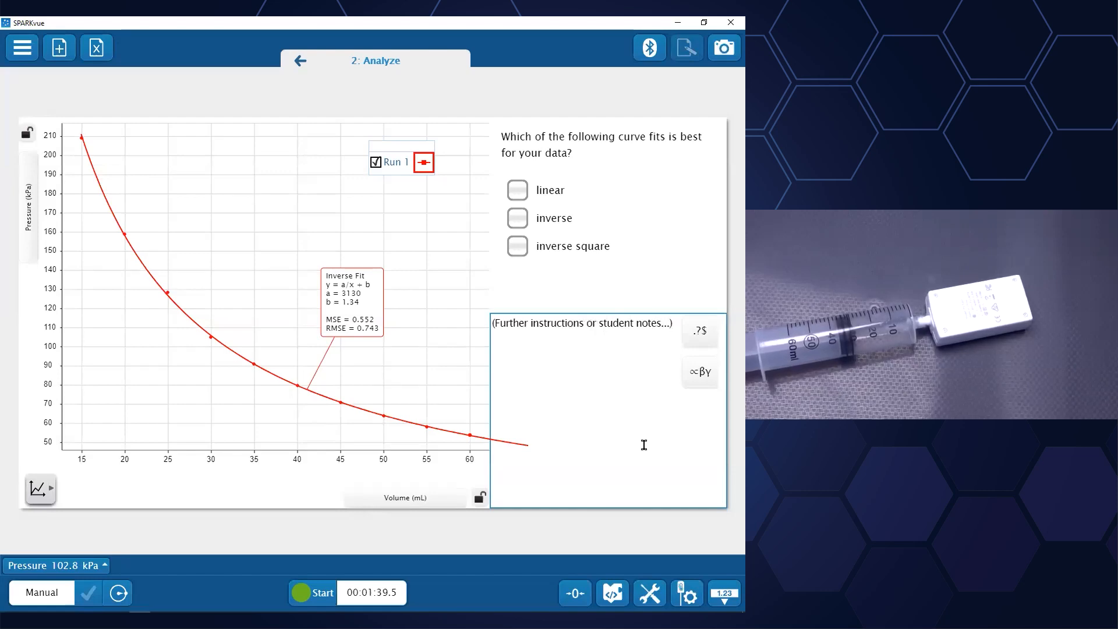
left_click(643, 295)
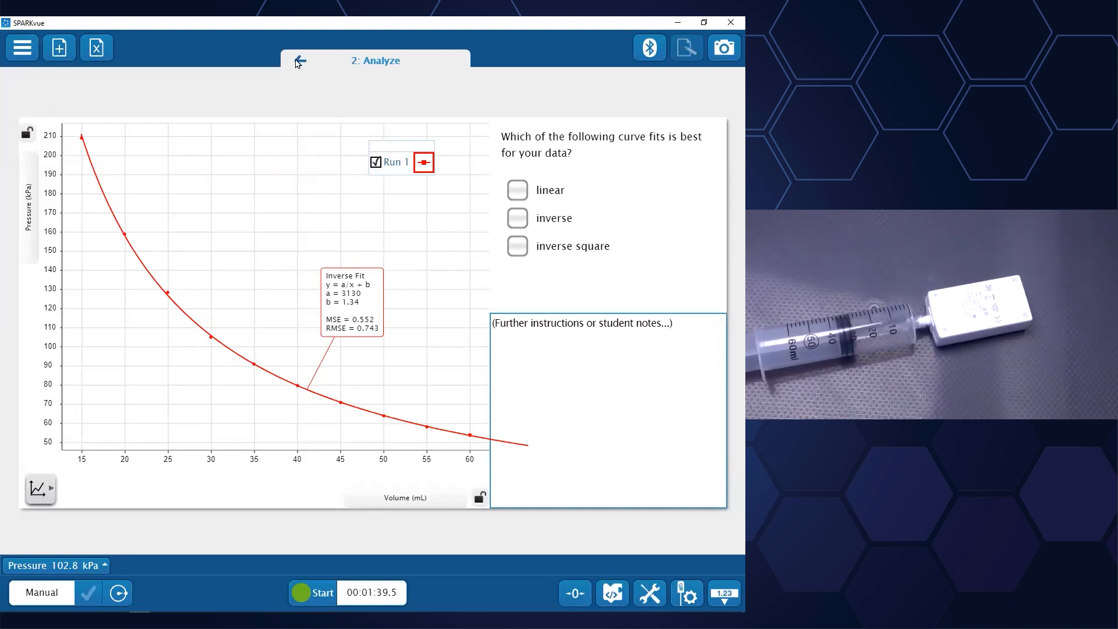
Save the experiment to the Desktop as "Gas Pressure vs Volume with data.spklab"
left_click(298, 61)
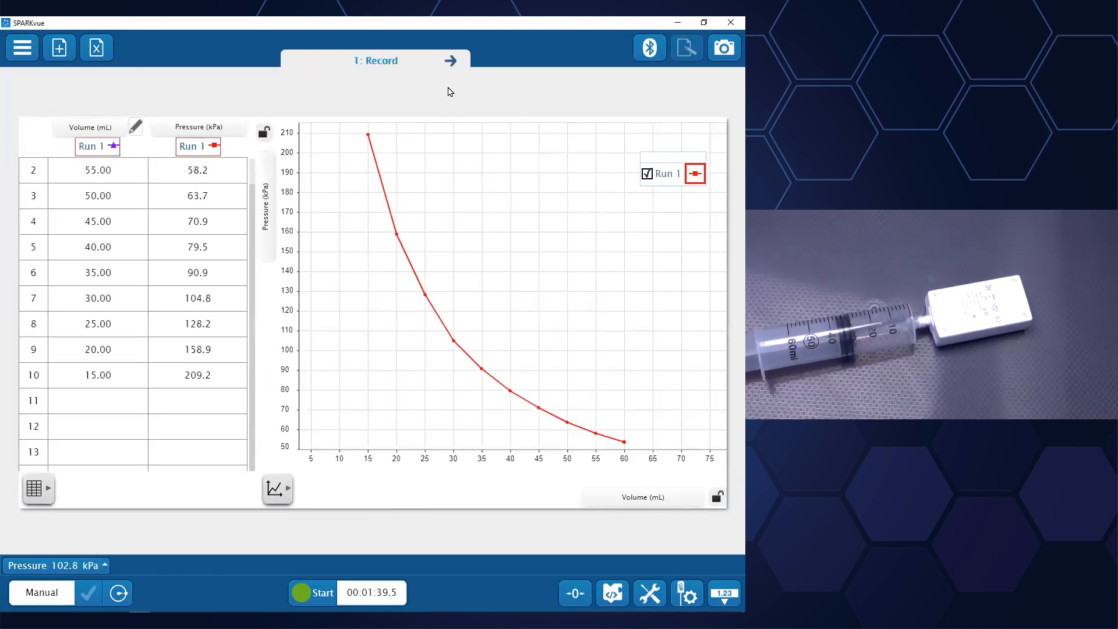
left_click(450, 62)
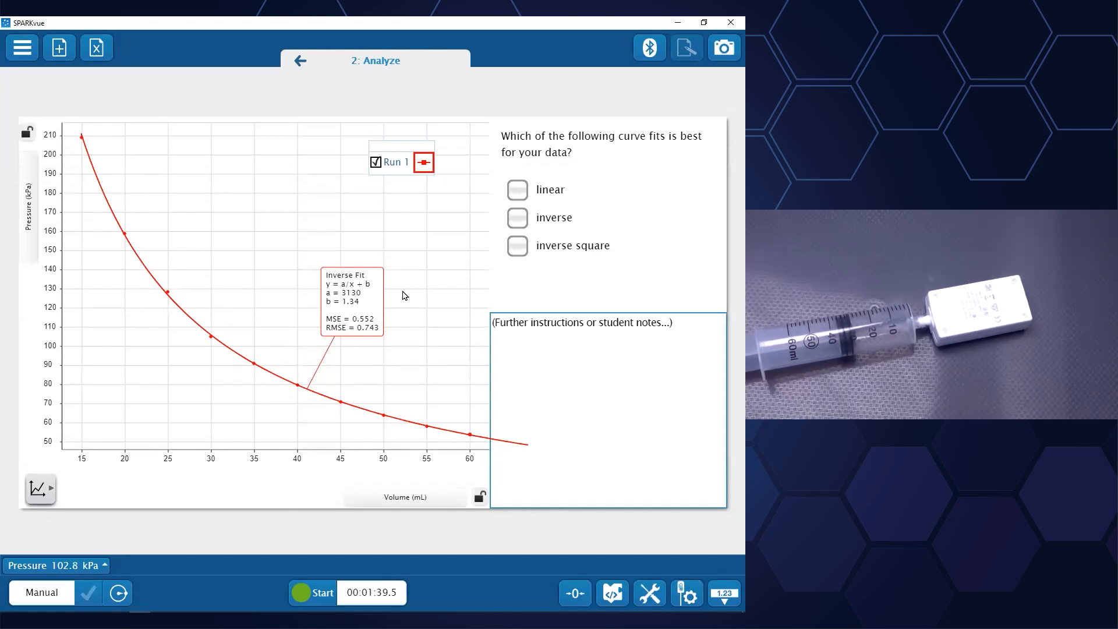
left_click(24, 46)
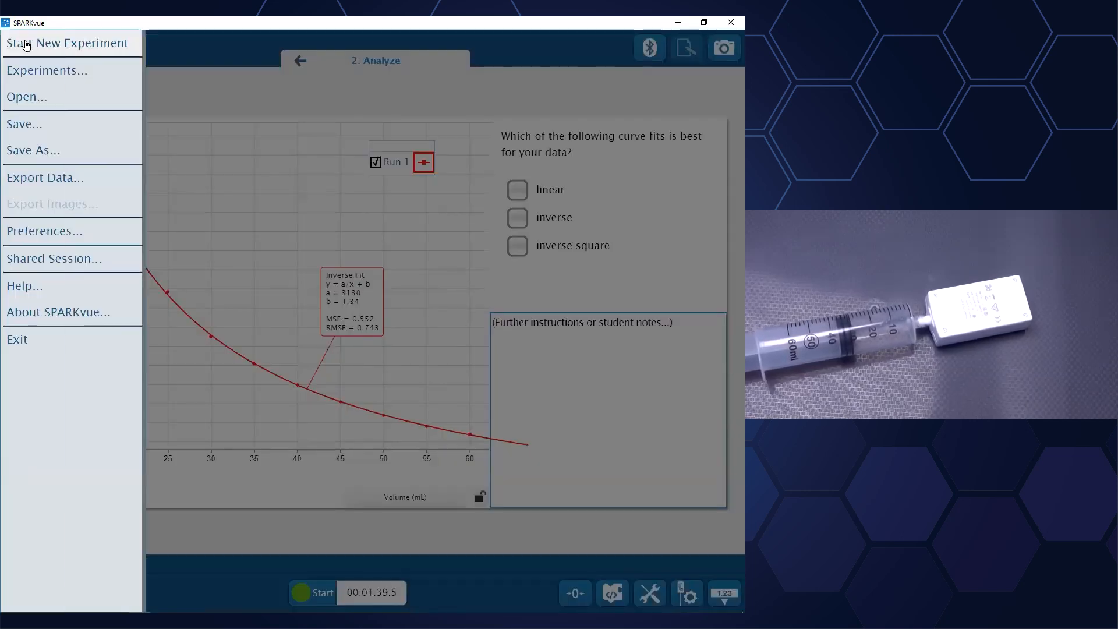
left_click(51, 125)
left_click_drag(268, 264, 268, 180)
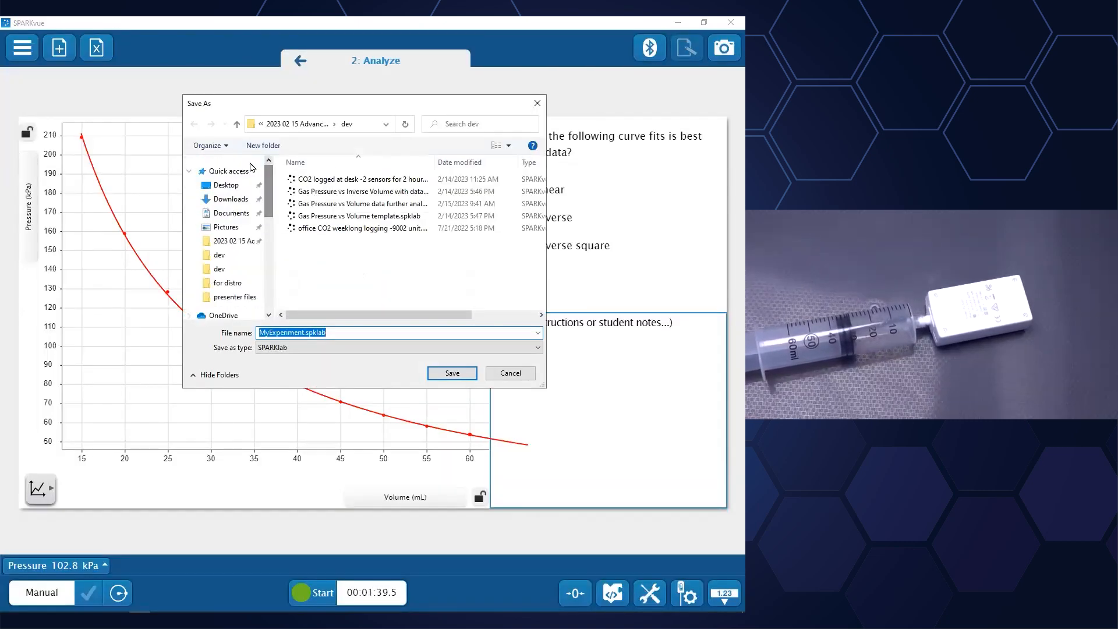
left_click(226, 185)
type("Gas Pr")
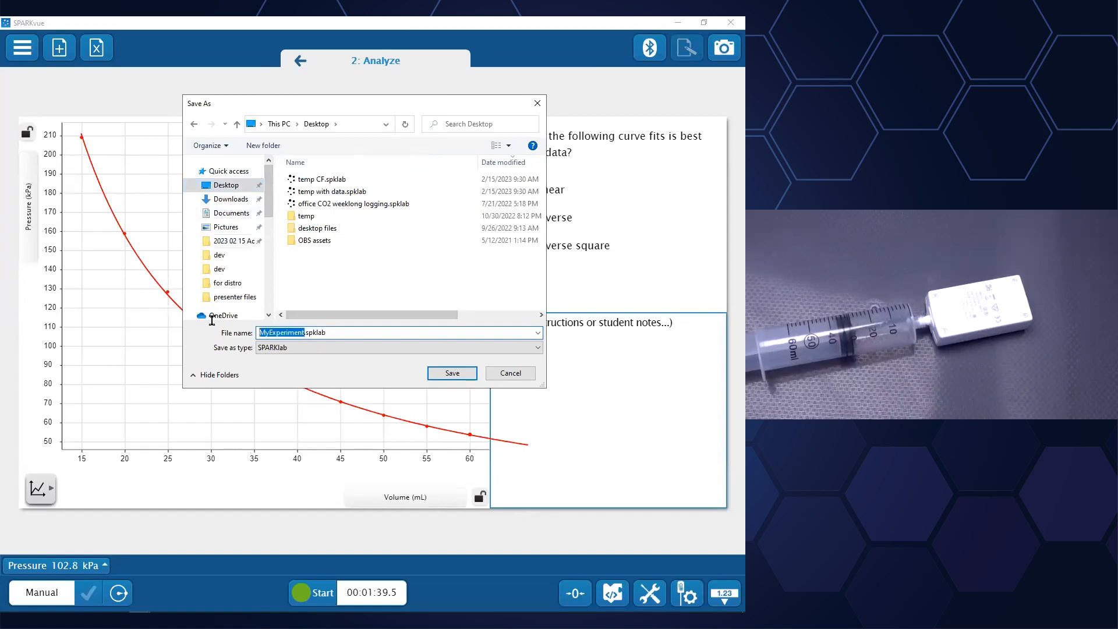
type("essure vs Vo")
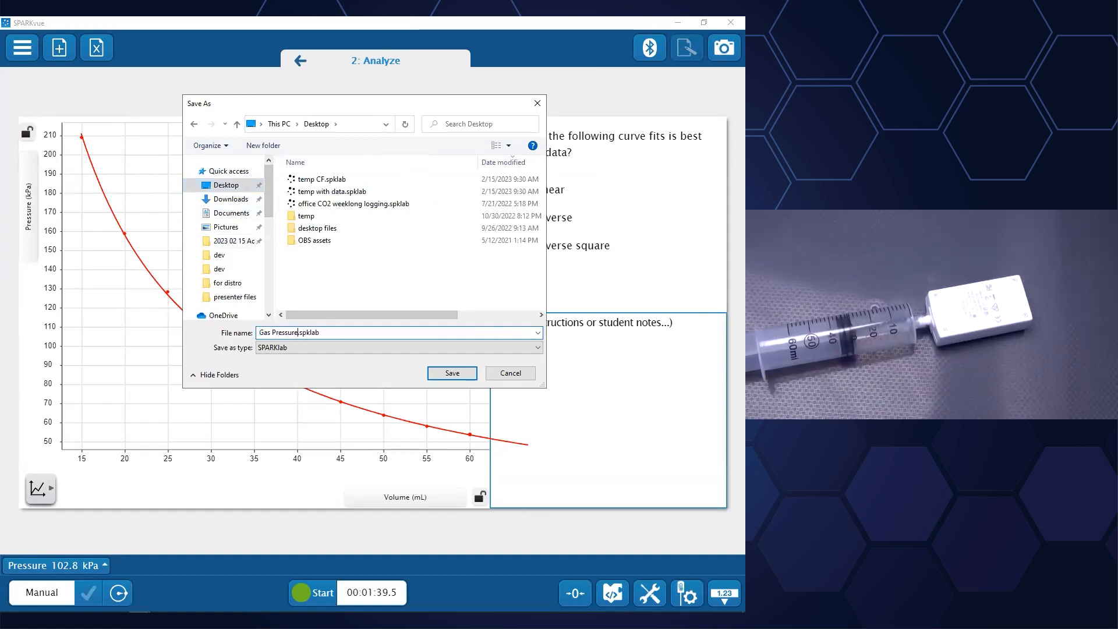
type("lume with data")
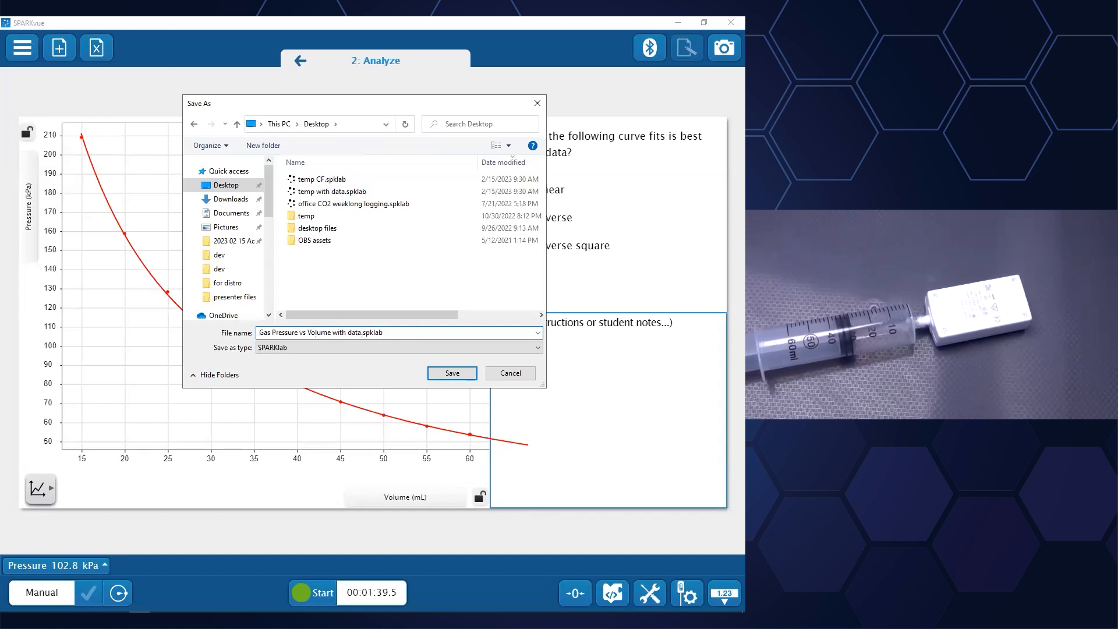
key("Return")
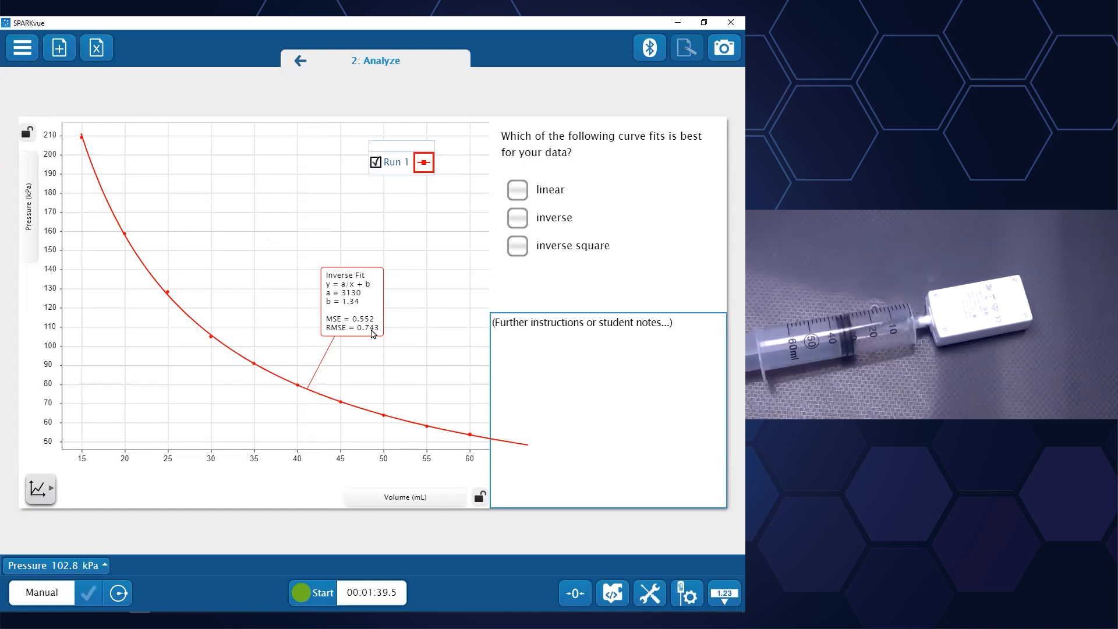
Remove the Inverse Fit from the Analyze page's graph and delete all recorded runs
left_click(362, 314)
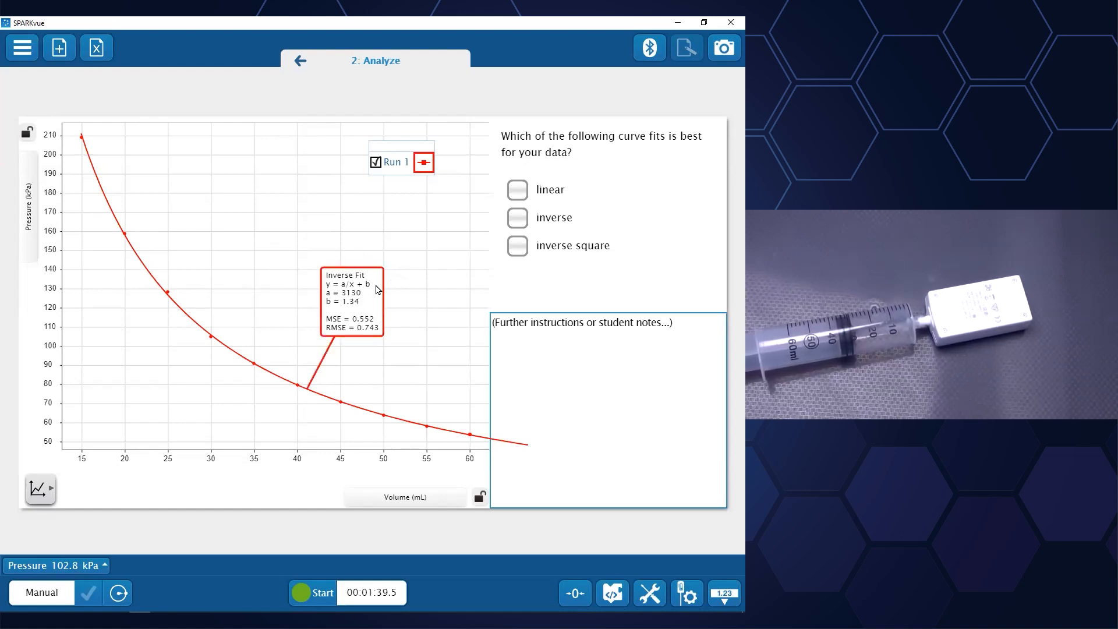
left_click(396, 276)
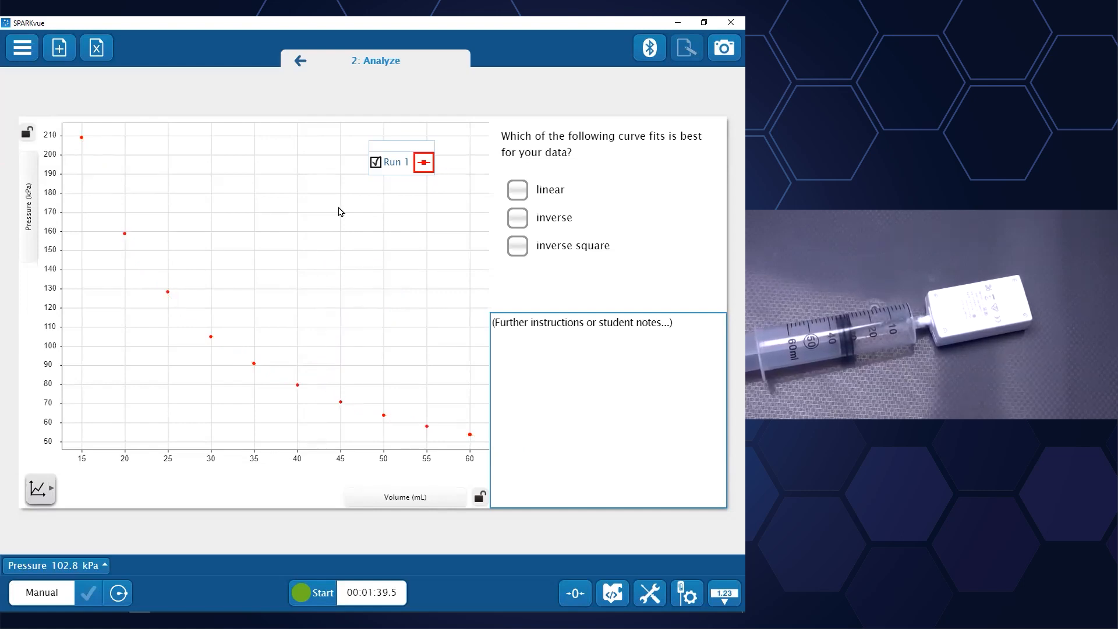
left_click(300, 61)
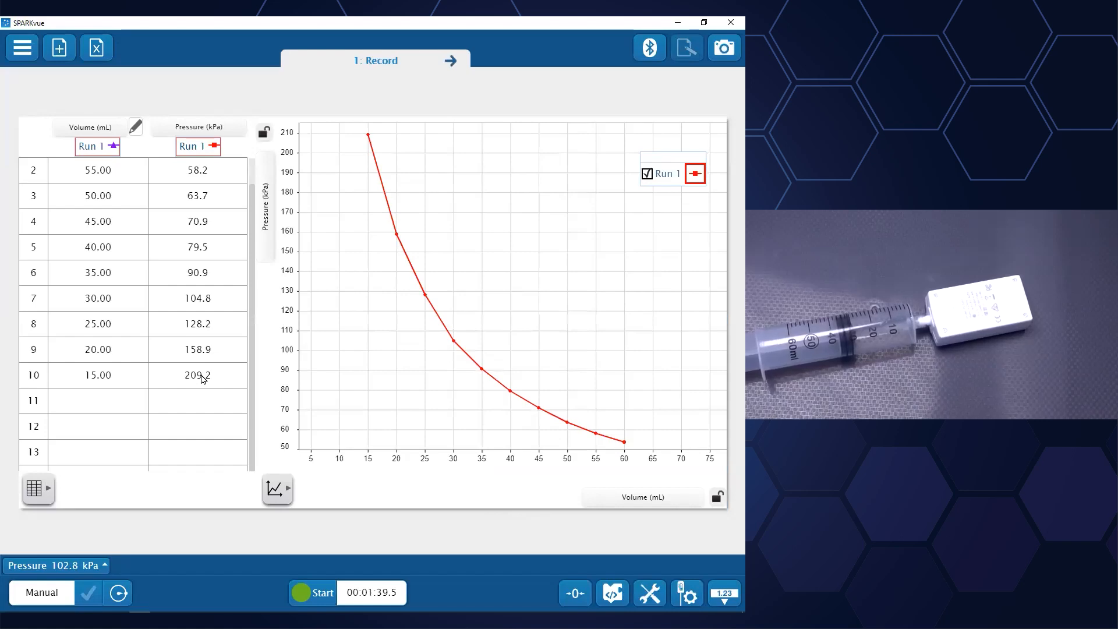
scroll(112, 340, "up", 1)
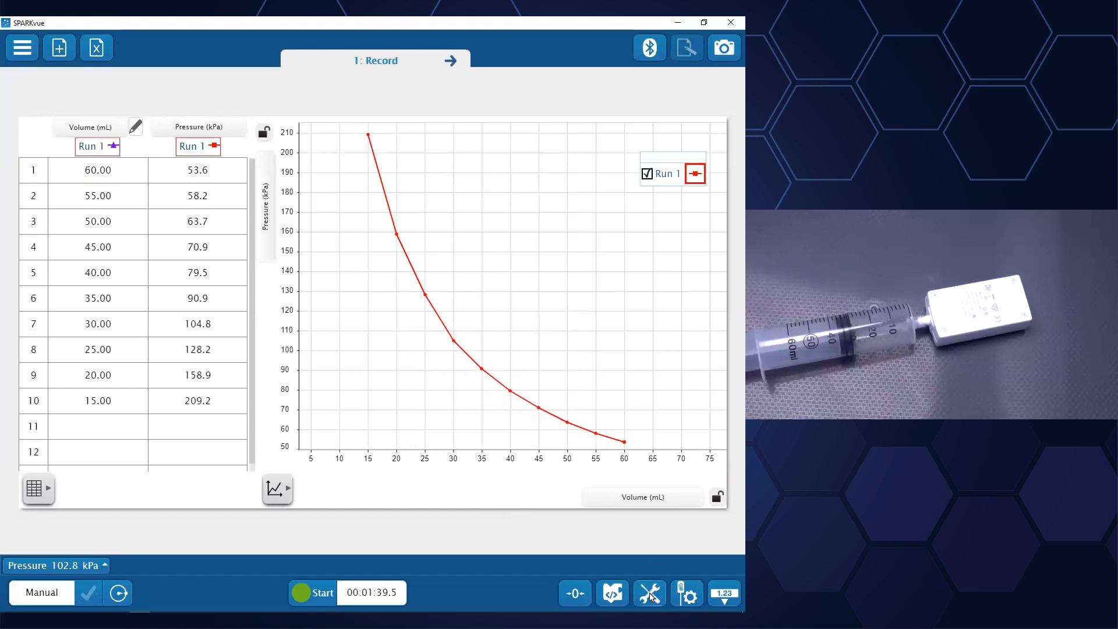
left_click(651, 596)
left_click(397, 257)
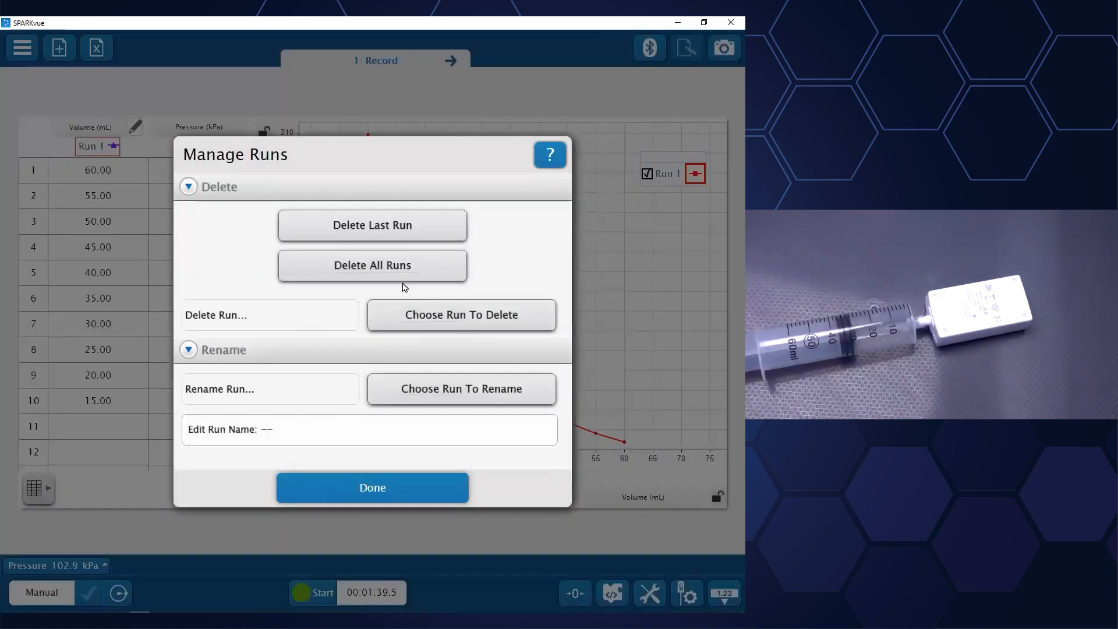
left_click(379, 261)
left_click(319, 362)
left_click(412, 494)
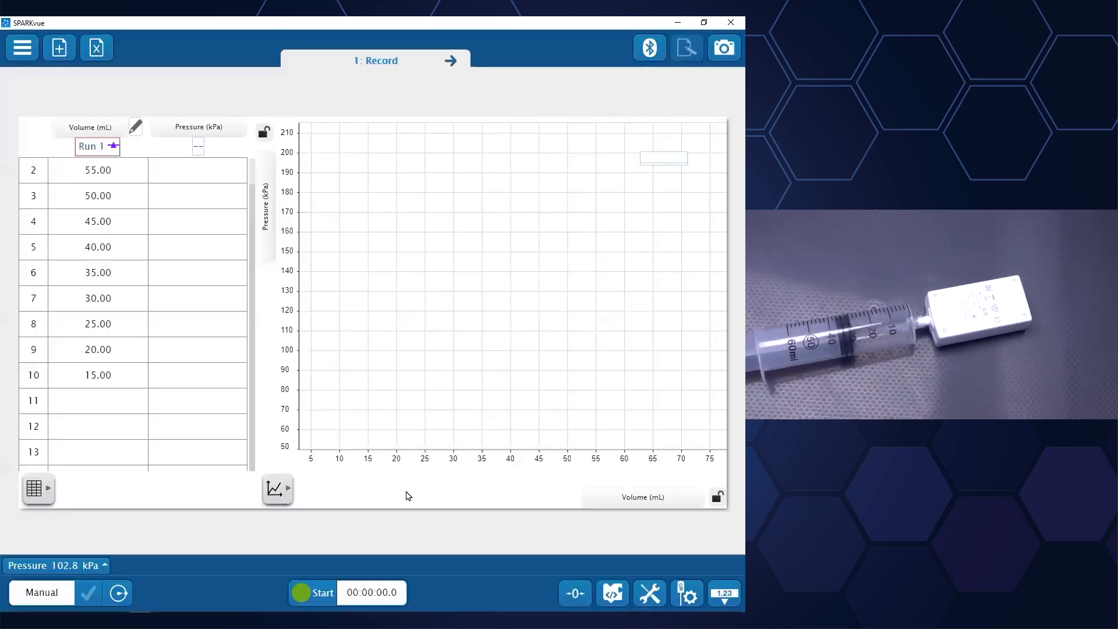
Save the cleared experiment to the Desktop as "Gas Pressure vs Volume config.spklab"
left_click(451, 62)
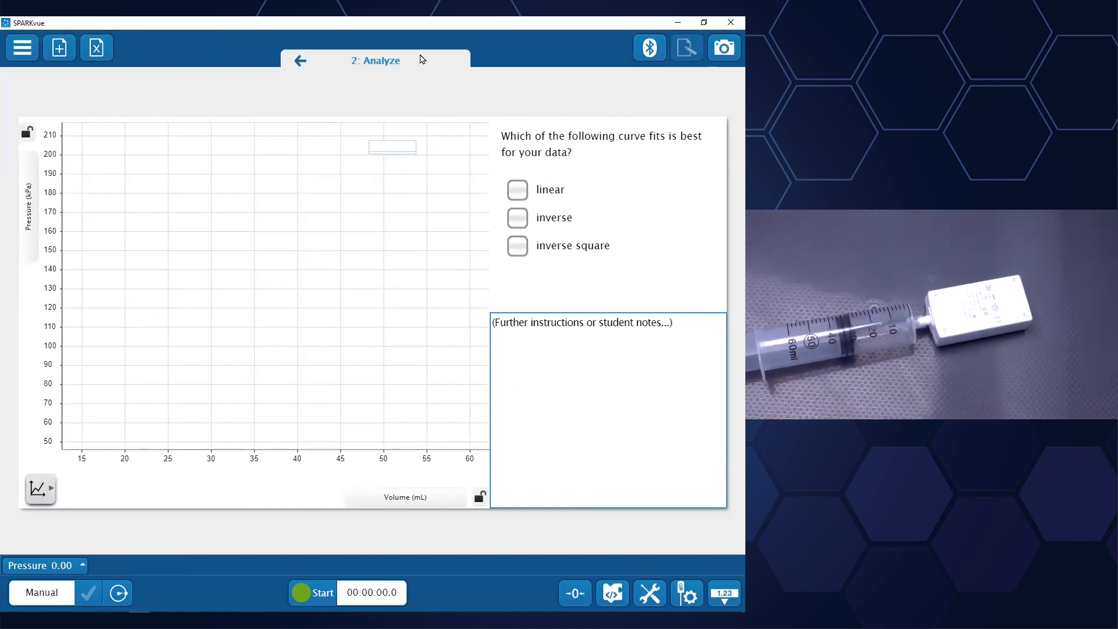
left_click(301, 62)
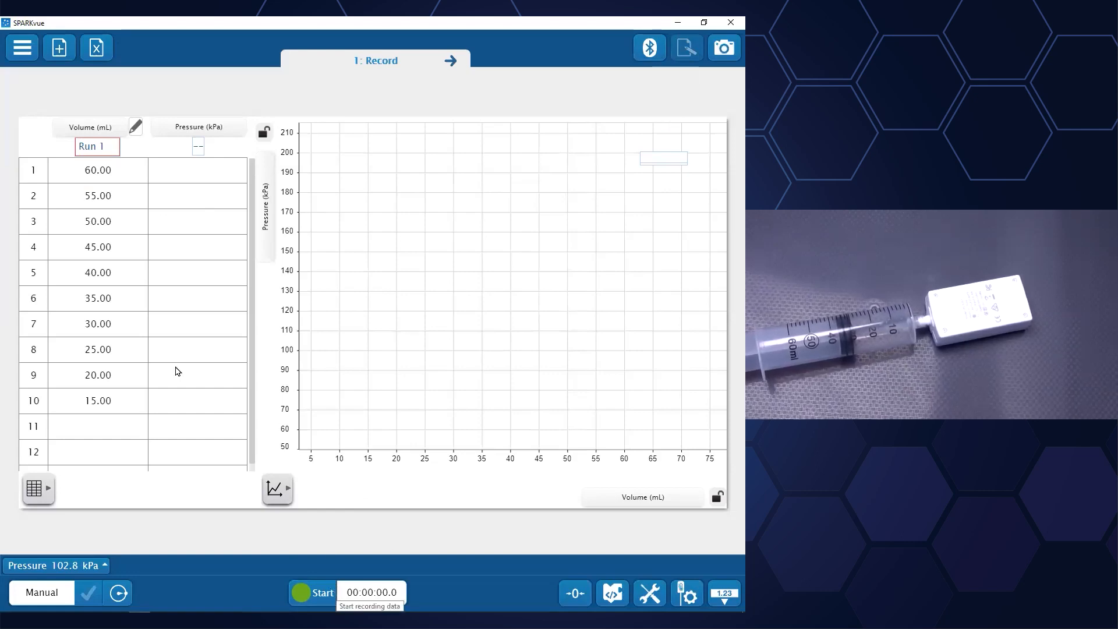
left_click(452, 61)
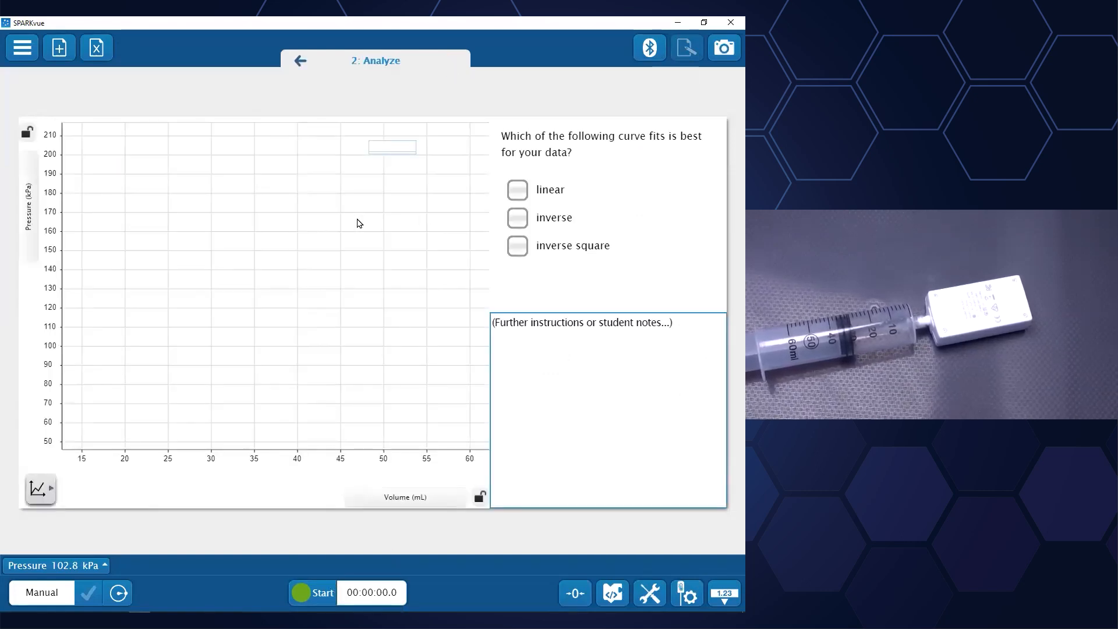
left_click(299, 62)
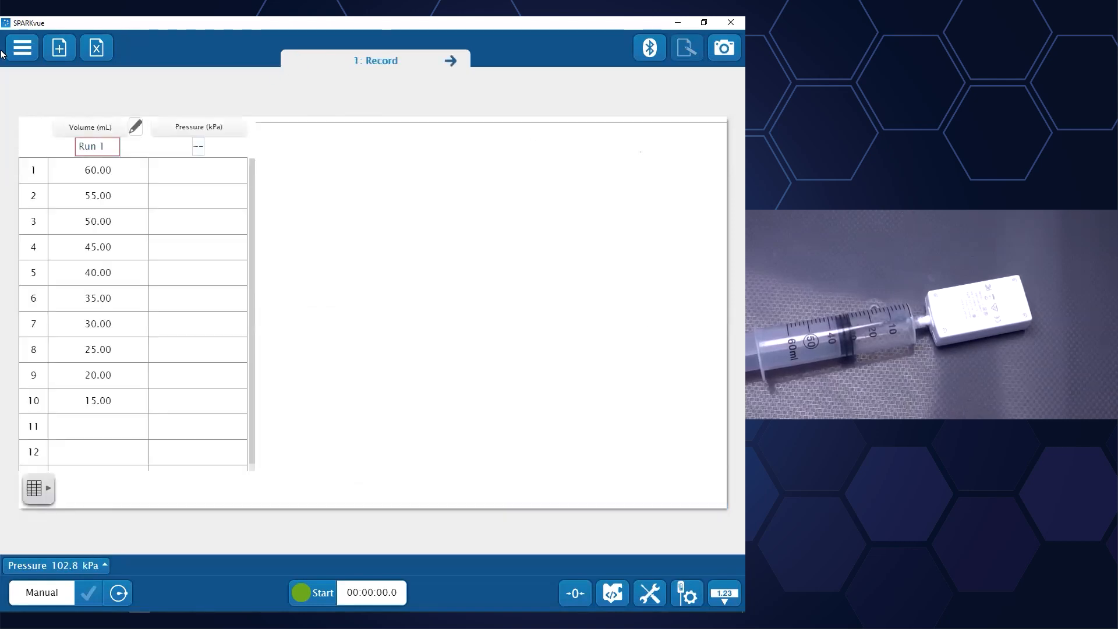
left_click(22, 47)
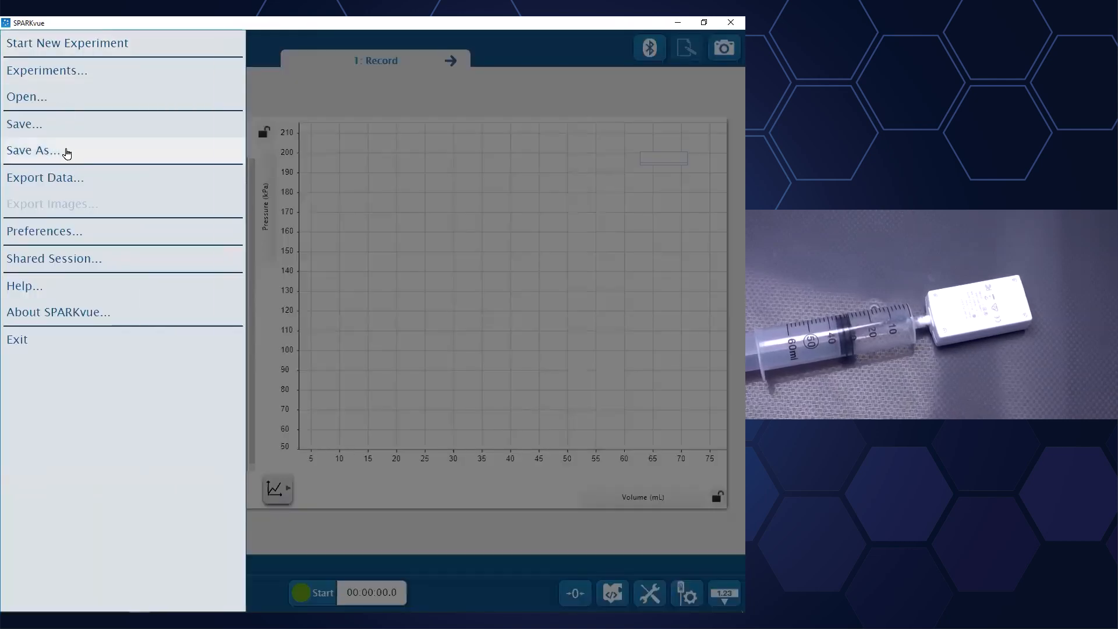
left_click(67, 152)
left_click(324, 180)
left_click(327, 334)
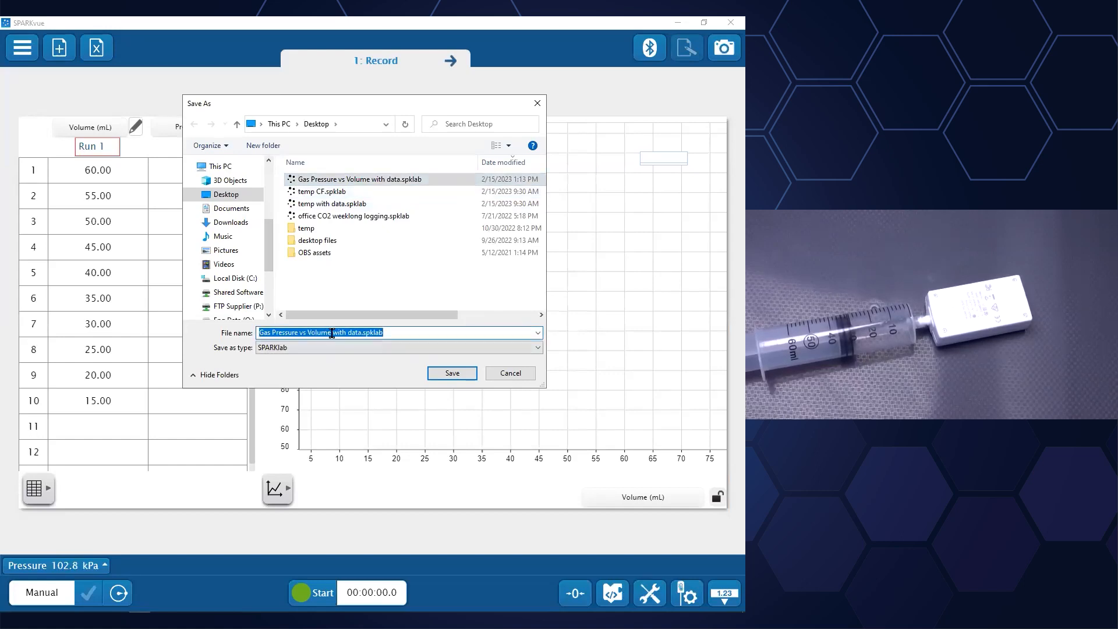
left_click(332, 333)
type("conf")
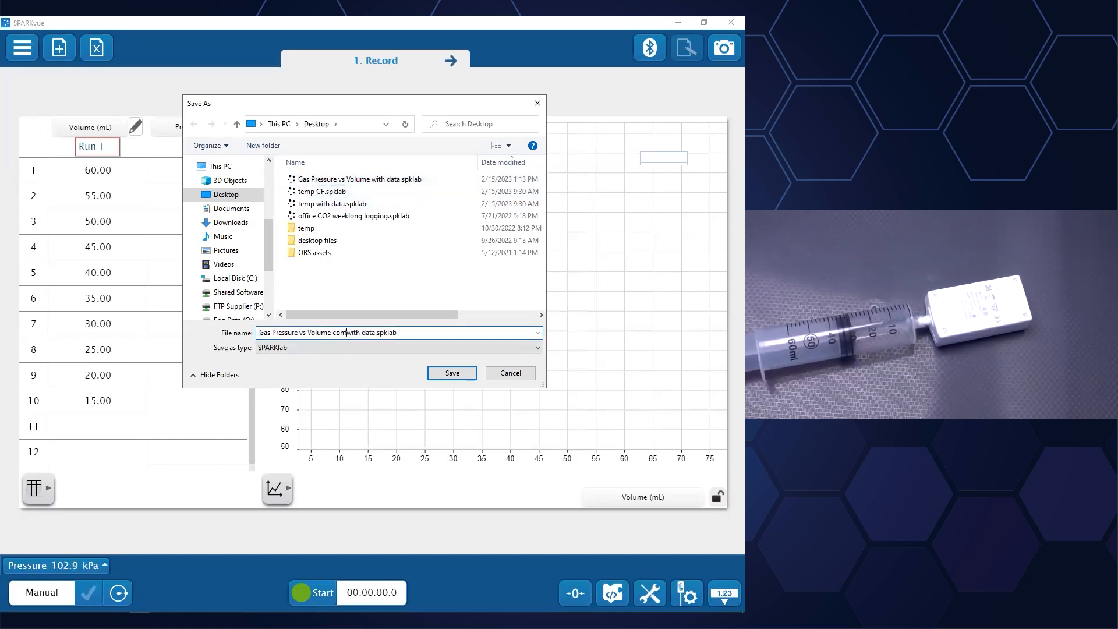
type("ig")
key("Delete")
key("Delete")
key("Delete")
key("Delete")
key("Delete")
key("Delete")
key("Delete")
key("Delete")
key("Delete")
key("Return")
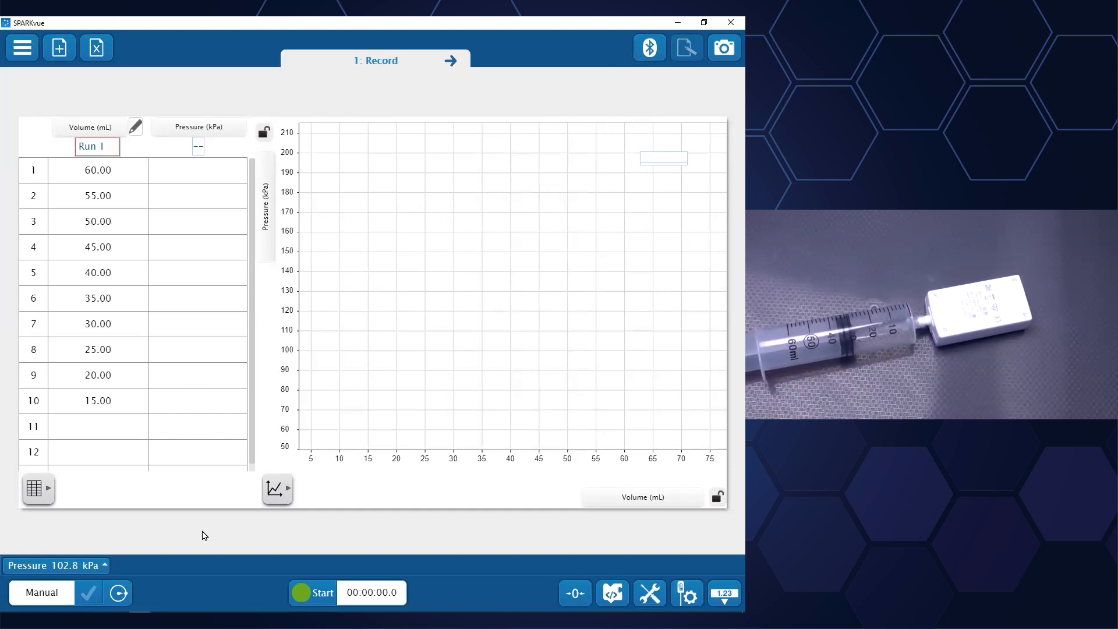
Open "Gas Pressure vs Volume with data.spklab" from the Desktop and review its Record and Analyze pages
left_click(452, 59)
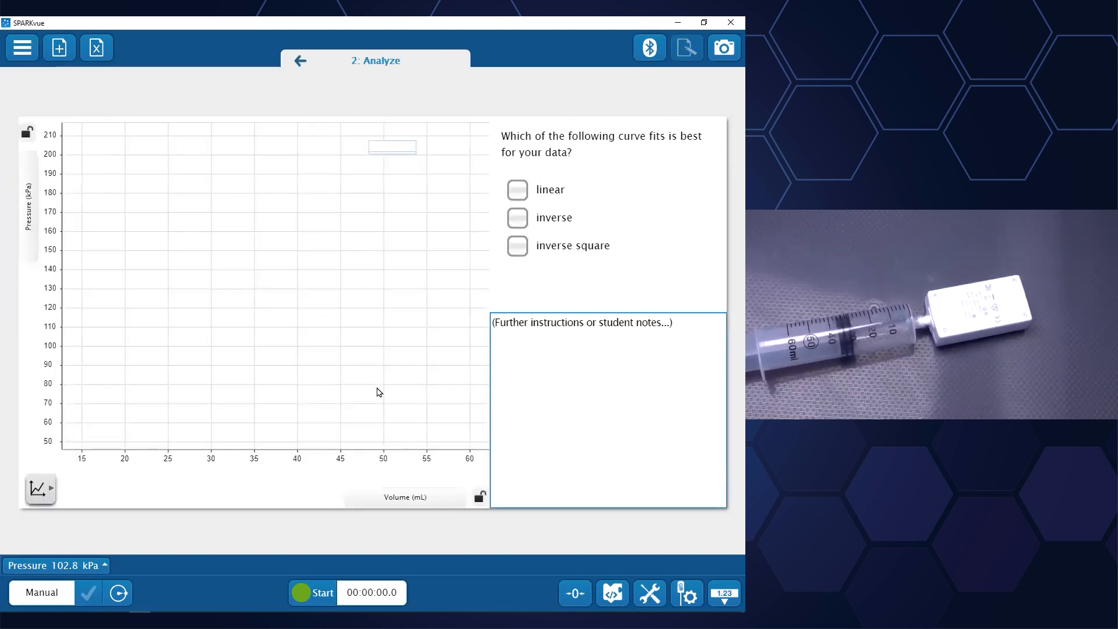
left_click(297, 60)
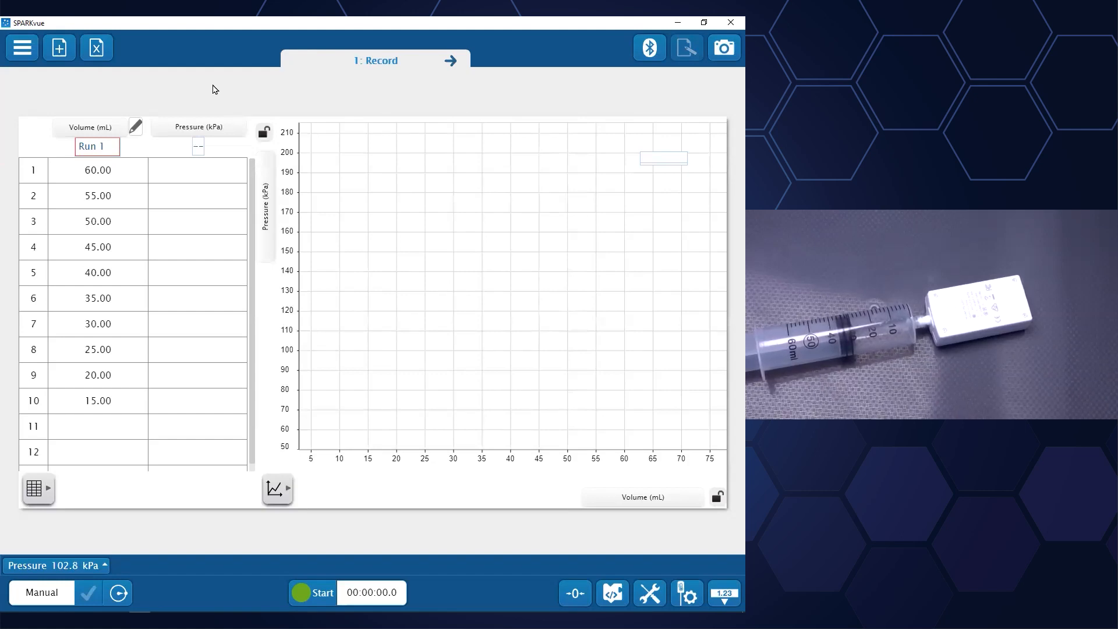
left_click(32, 46)
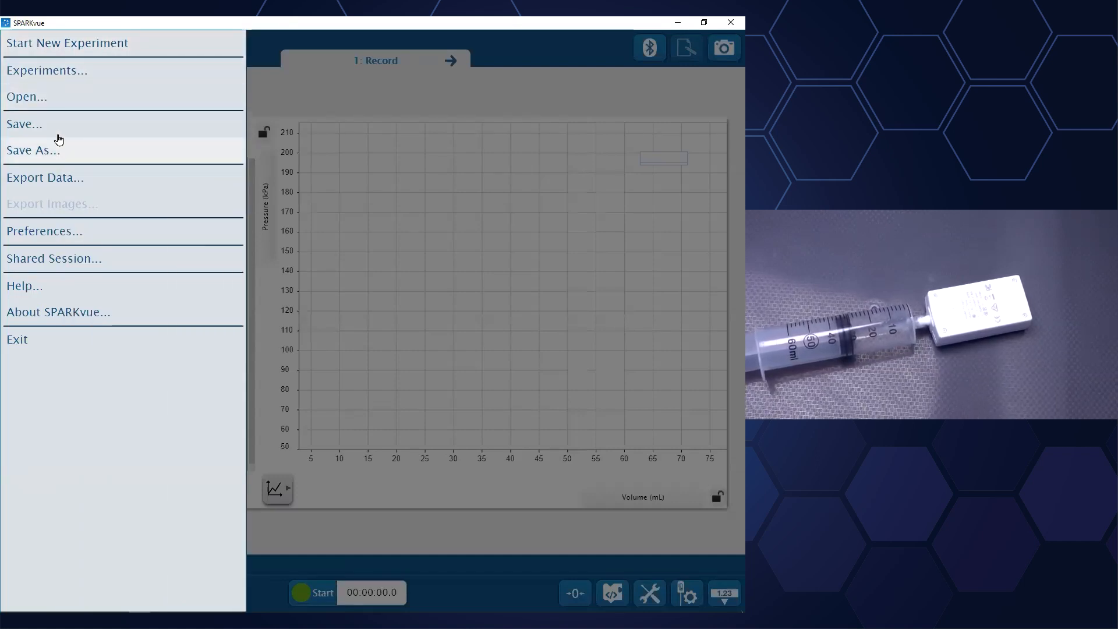
left_click(50, 100)
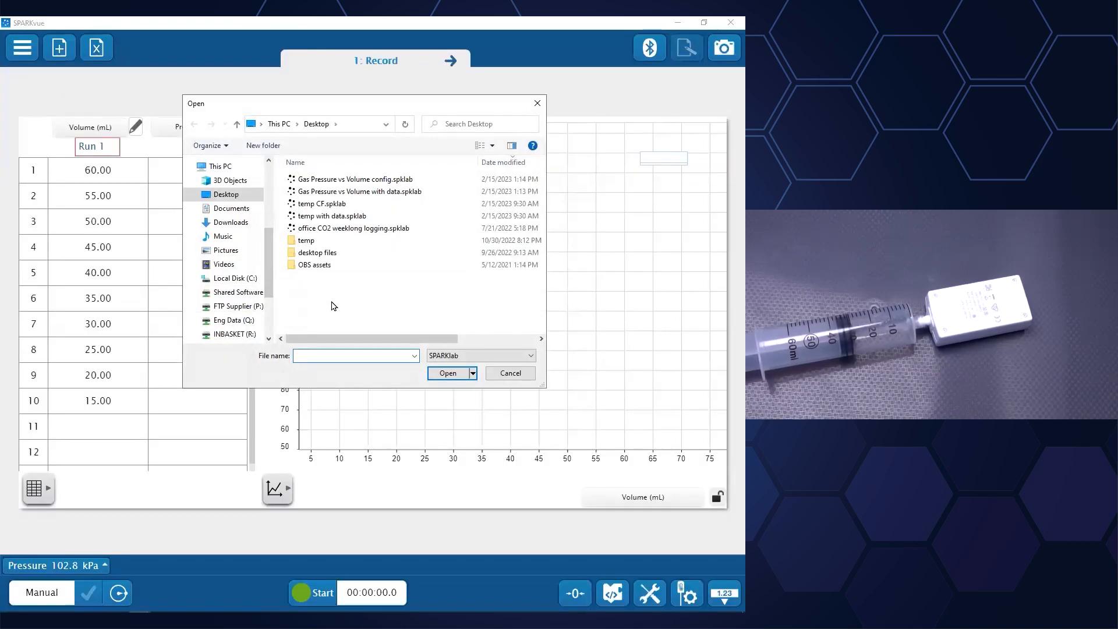
left_click(337, 194)
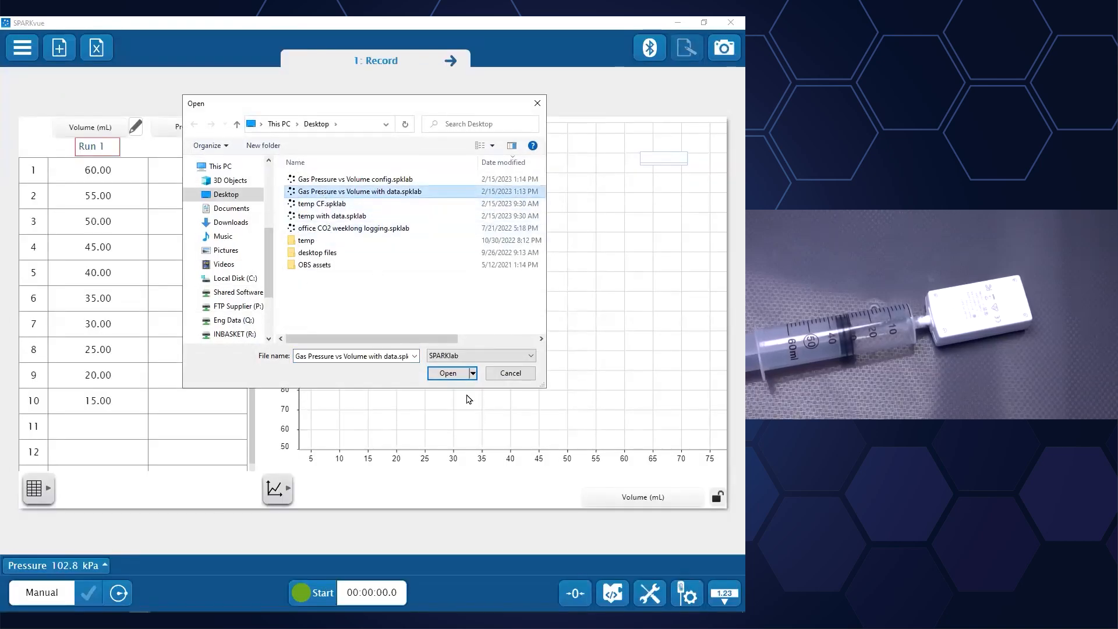
left_click(453, 374)
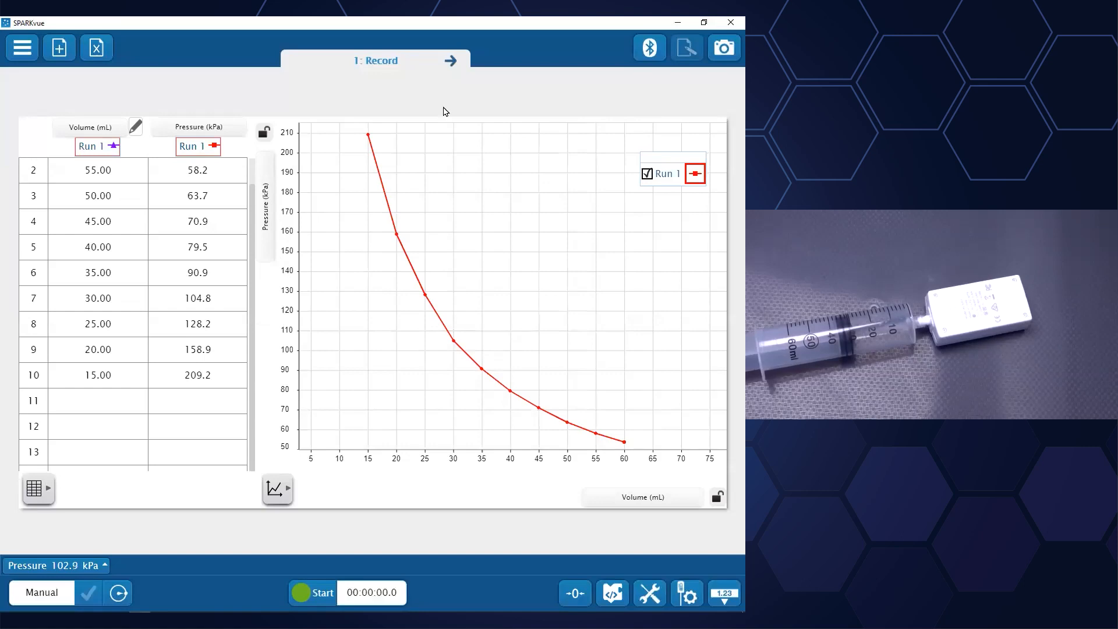
left_click(449, 66)
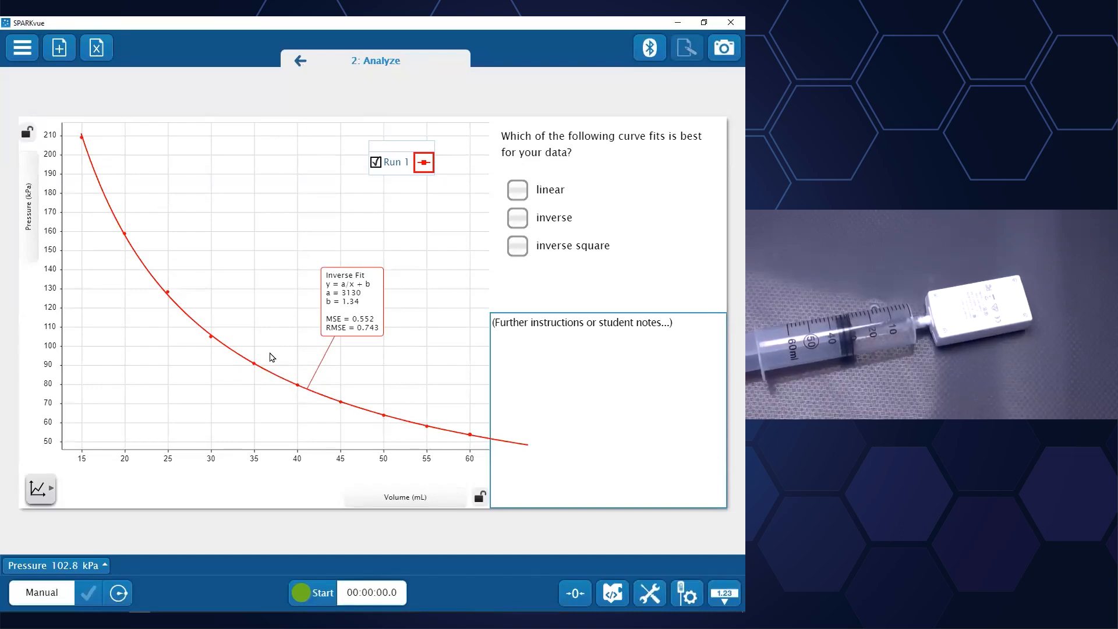
left_click(300, 61)
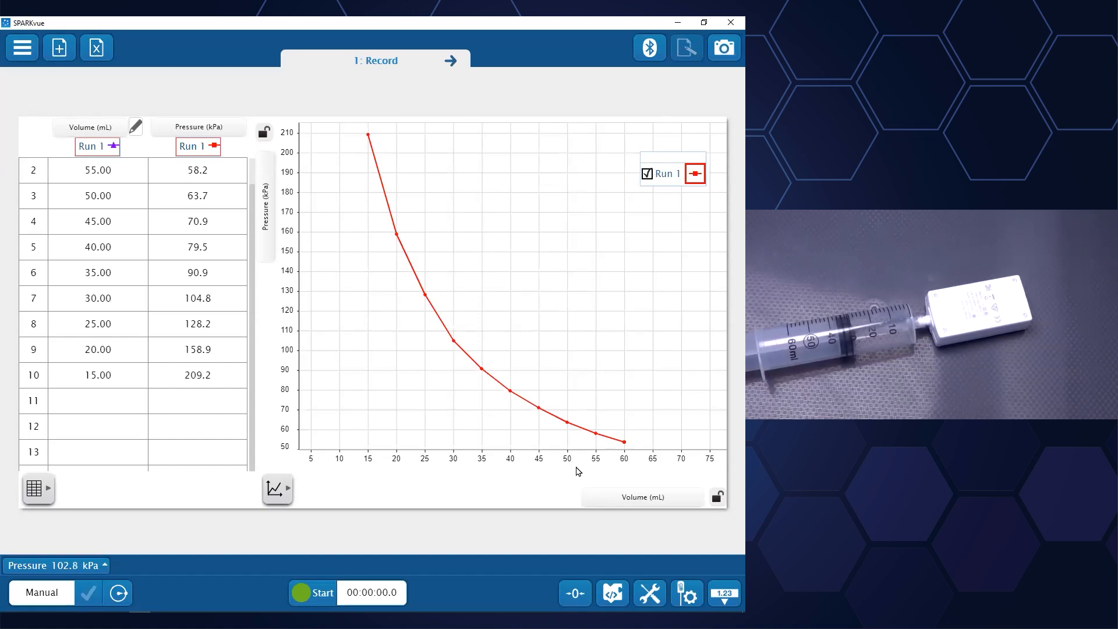
Create the calculated data expression InvVol = 1/[Volume] using the user-entered Volume measurement
left_click(652, 594)
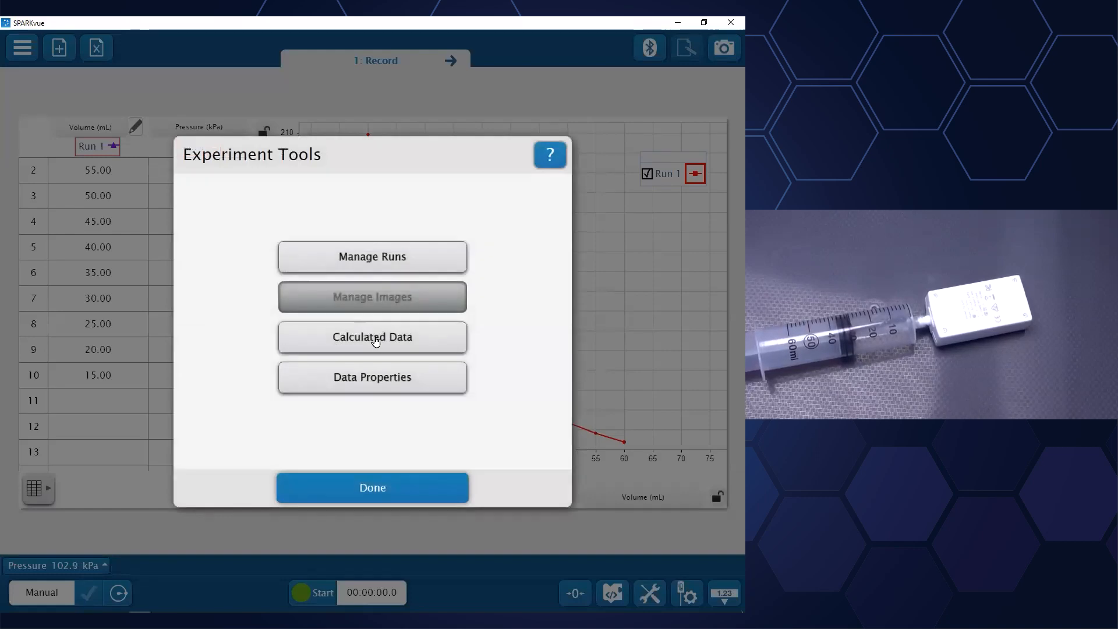
left_click(376, 341)
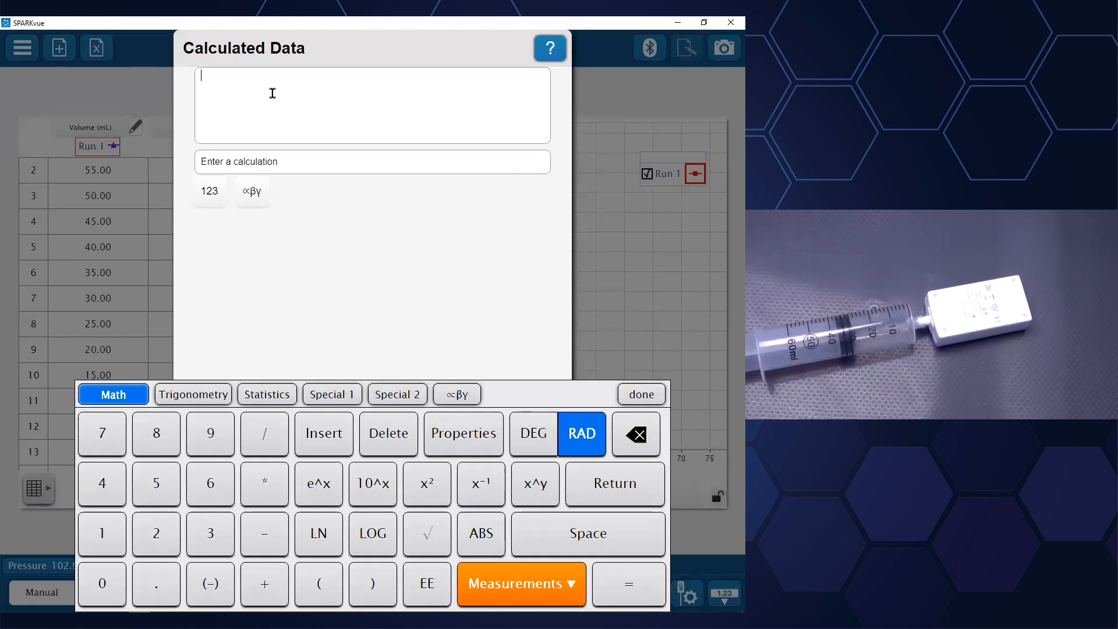
type("Vol =")
left_click(102, 533)
left_click(253, 446)
left_click(523, 584)
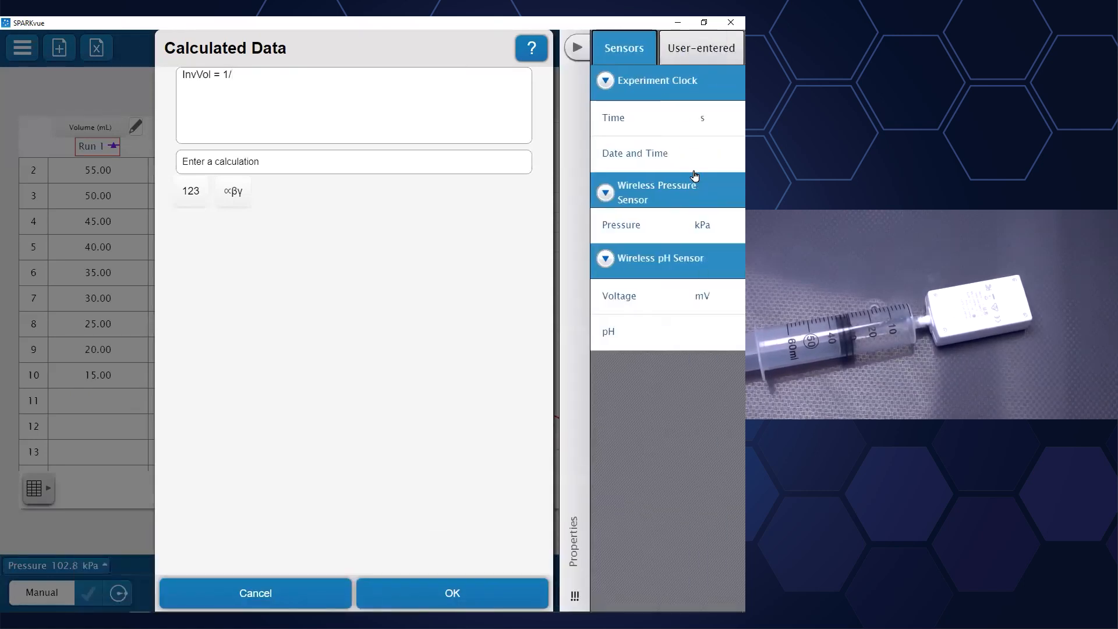
left_click(680, 51)
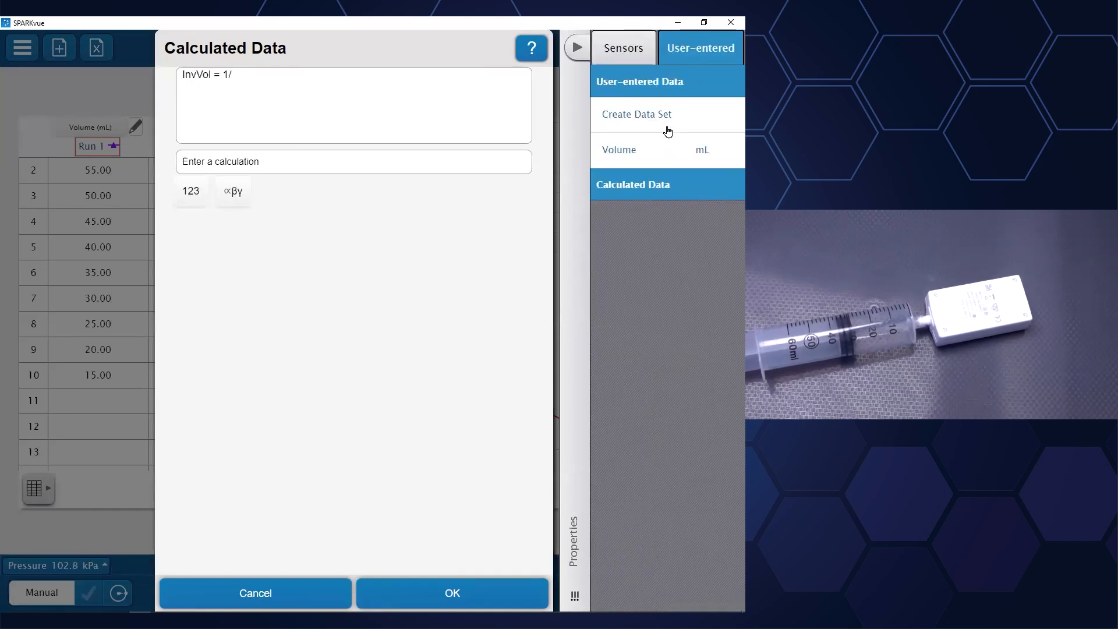
left_click(658, 150)
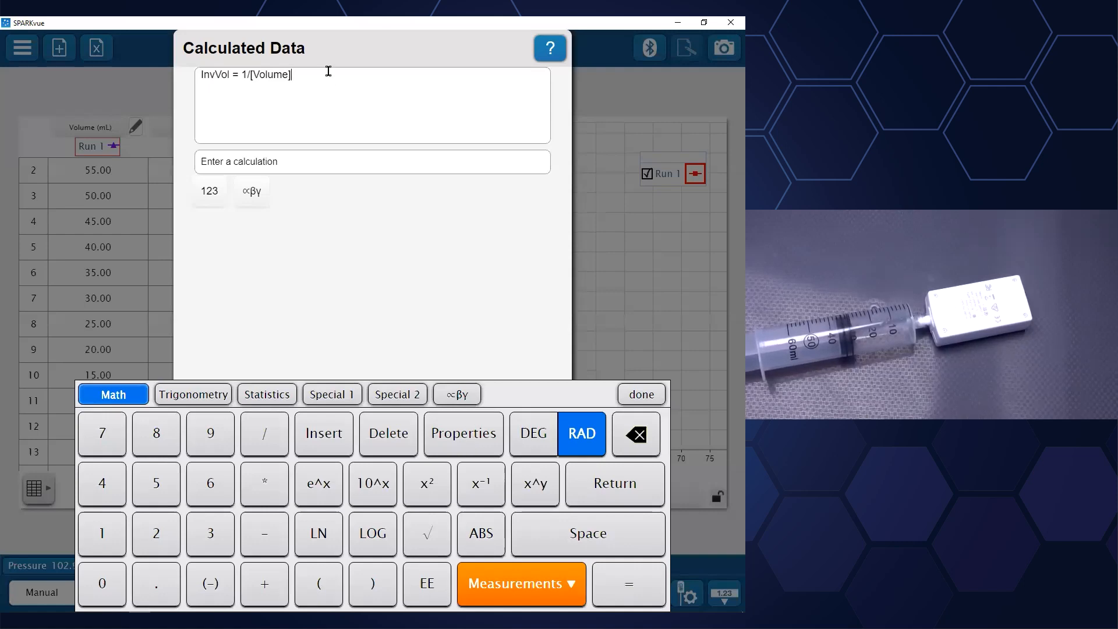
key("Return")
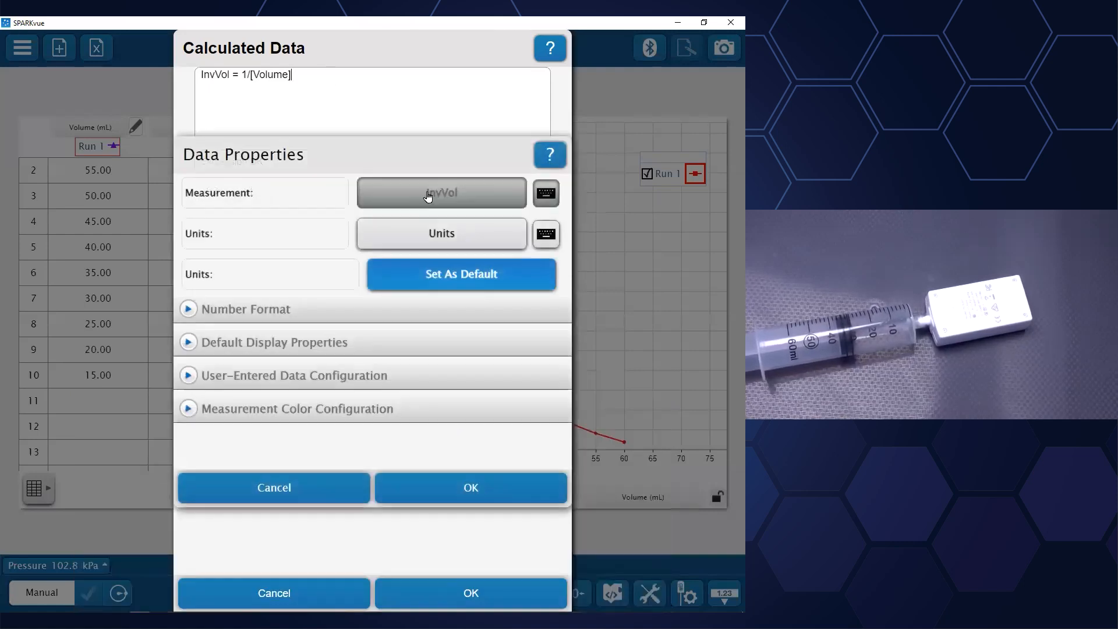
Set the InvVol calculation's units to mL^-1 and accept the calculated data
left_click(542, 235)
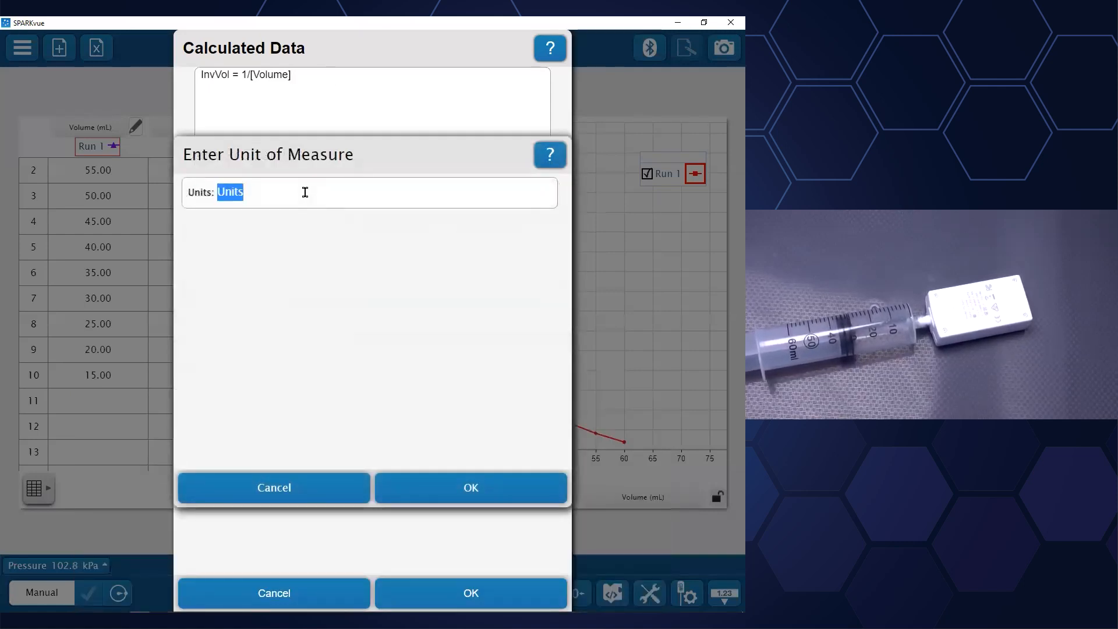
type("mL^-1")
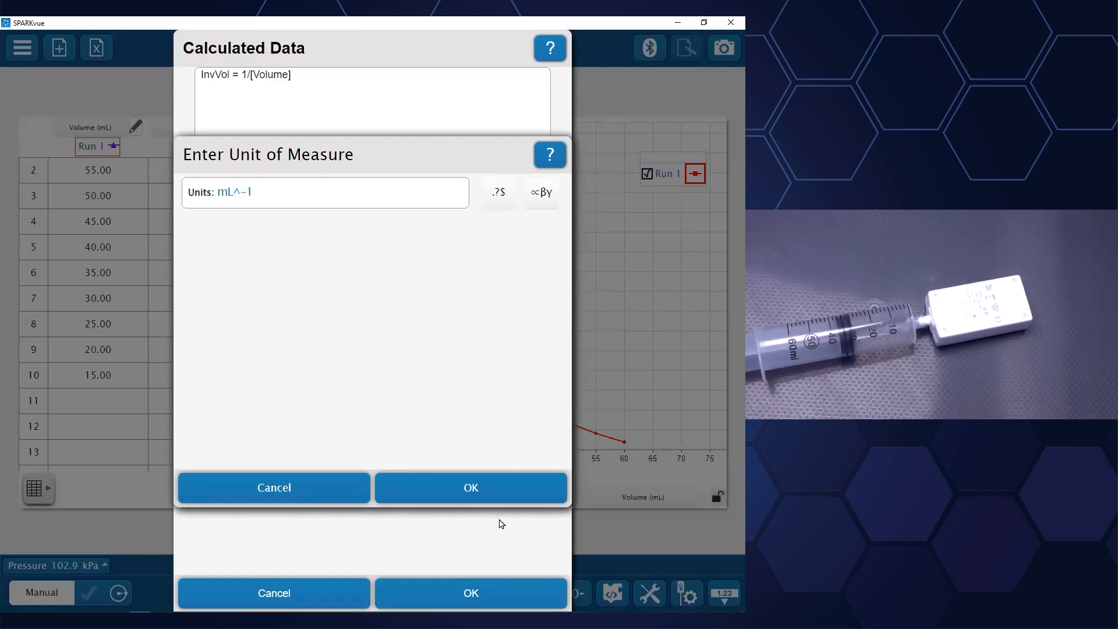
left_click(470, 487)
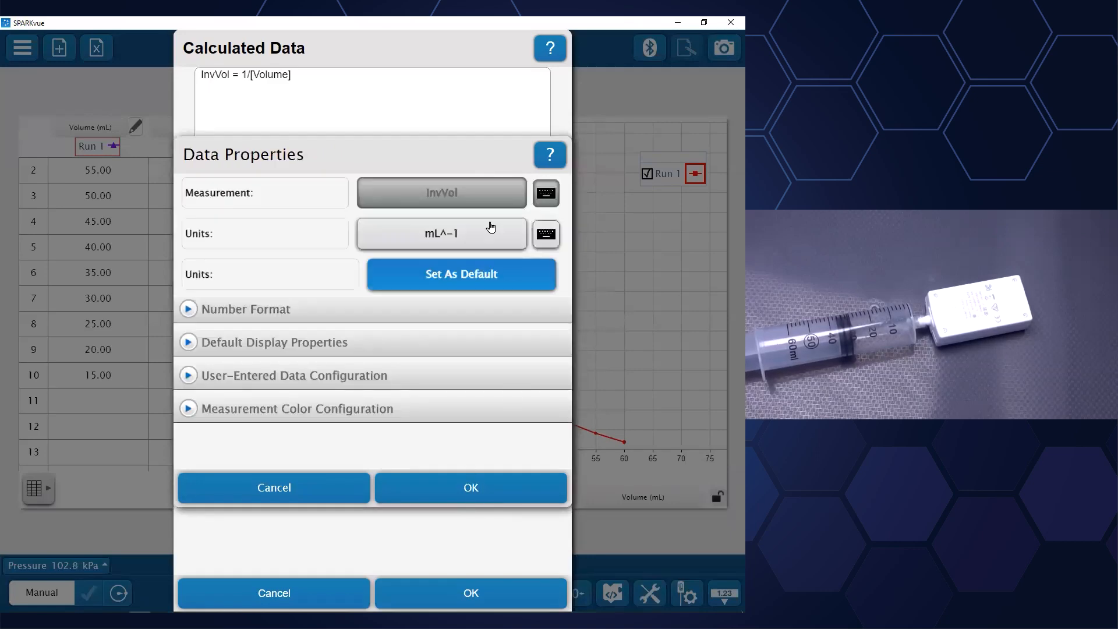
left_click(474, 498)
left_click(332, 74)
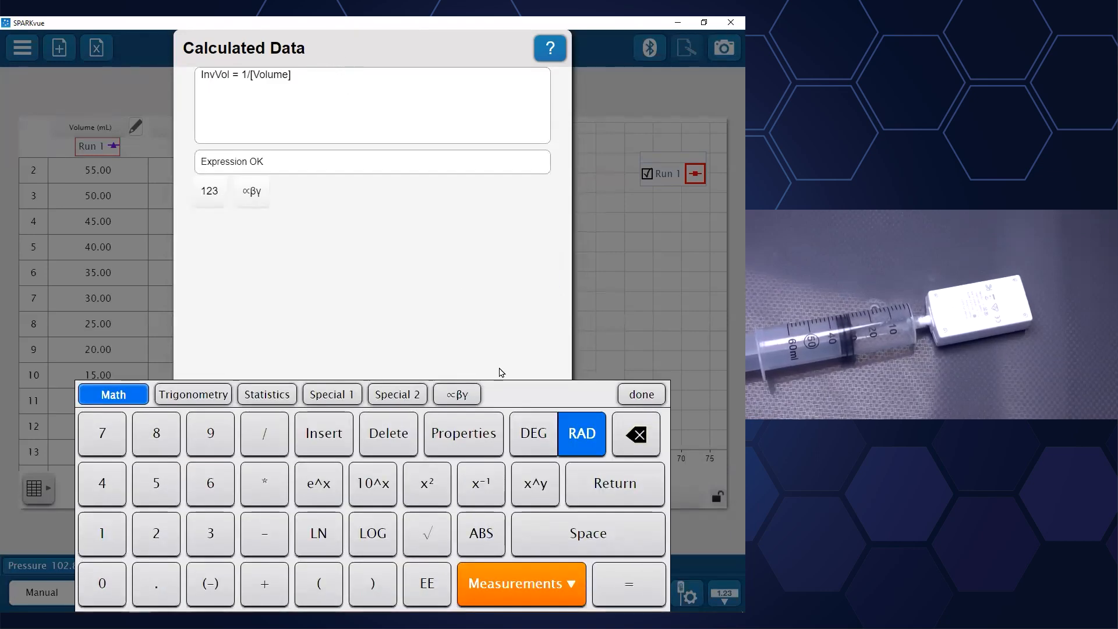
left_click(608, 495)
left_click(253, 77)
left_click(641, 394)
left_click(495, 592)
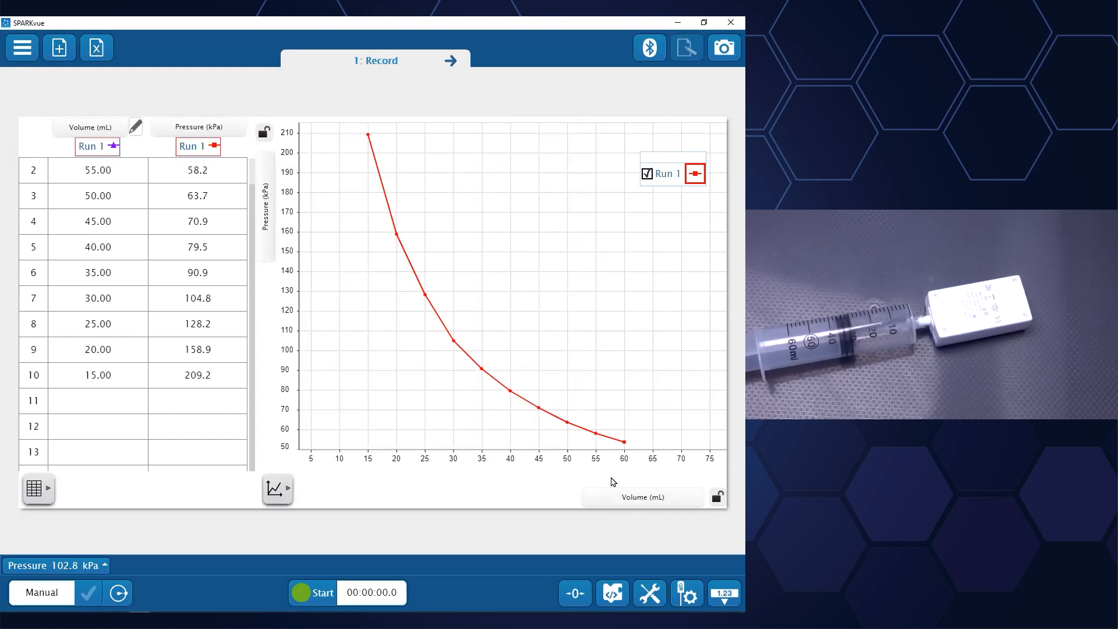
Change the x-axis measurement of the Record page's graph to the calculated InvVol
left_click(657, 506)
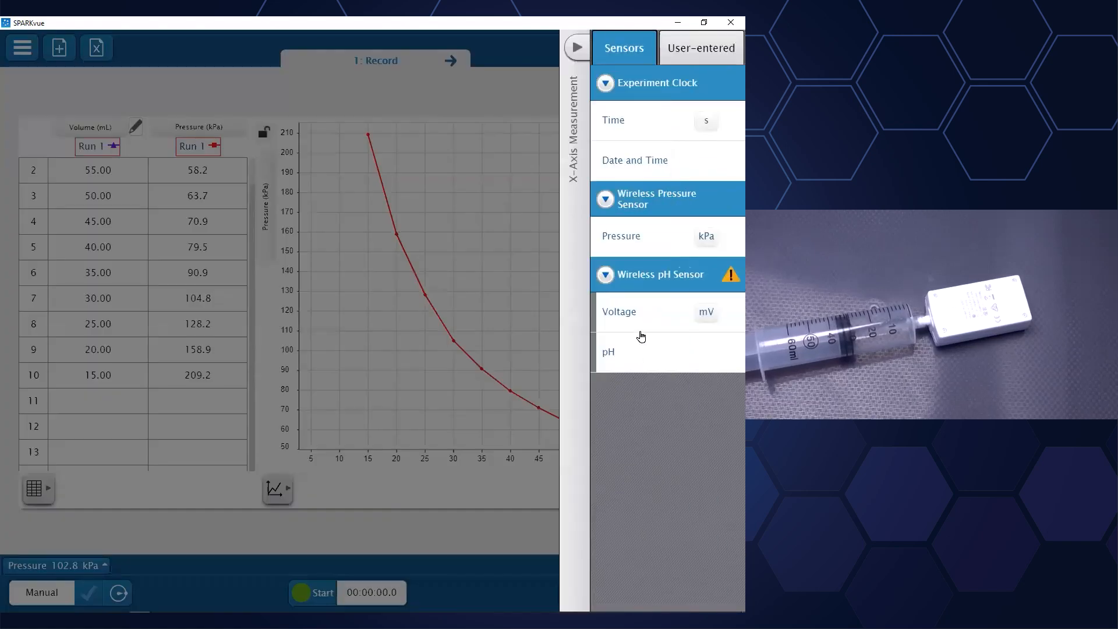
left_click(697, 57)
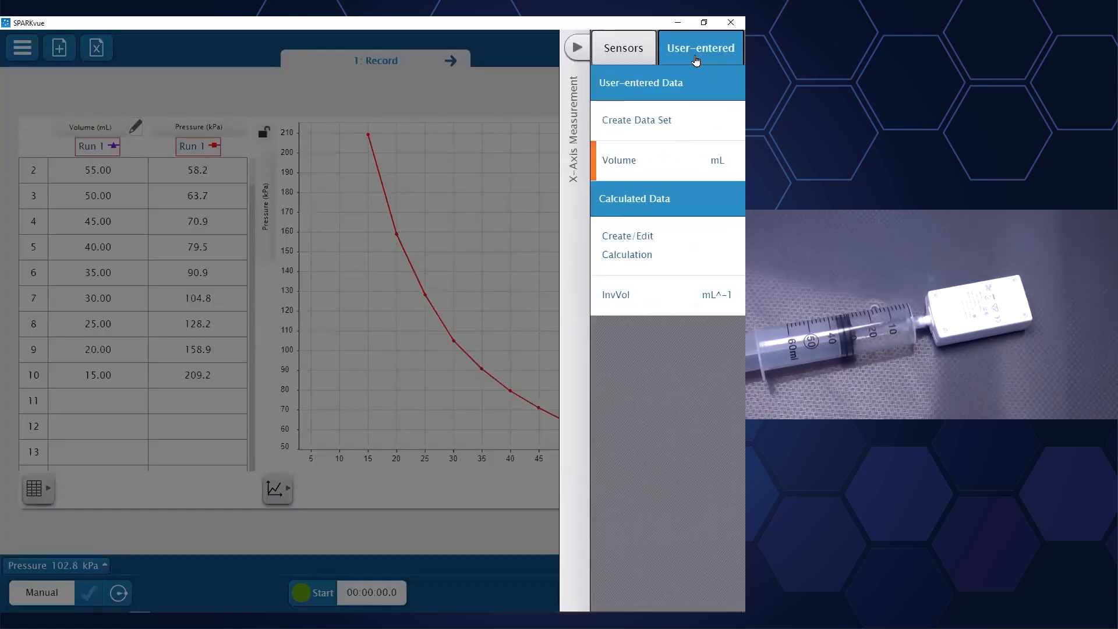
left_click(638, 296)
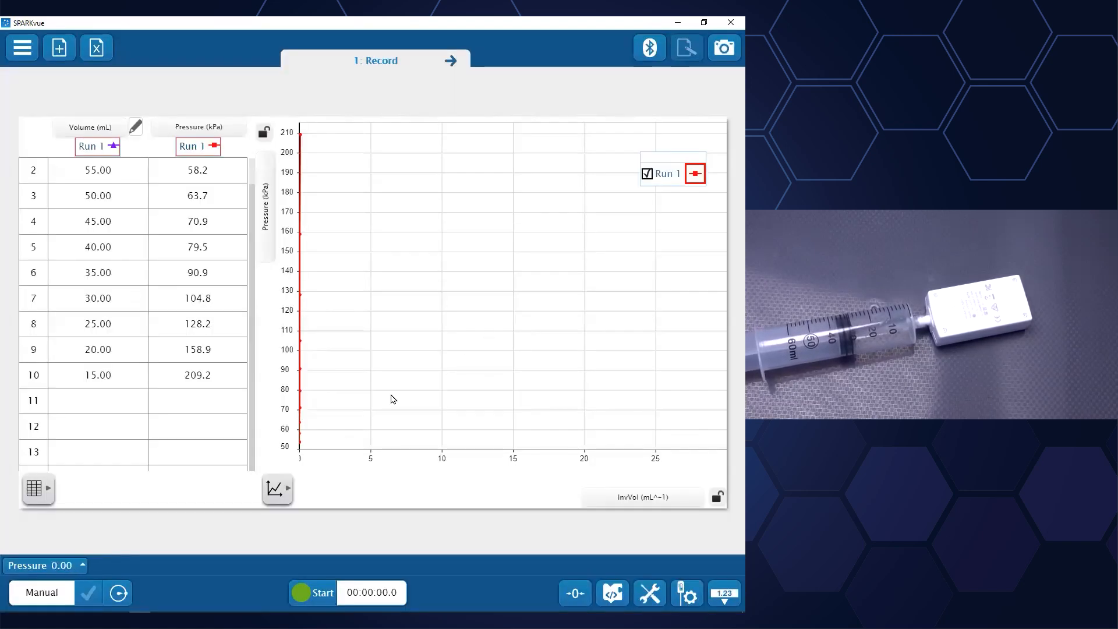
Scale the graph to fit the data and move the run legend off the plotted line
left_click(277, 488)
left_click(307, 490)
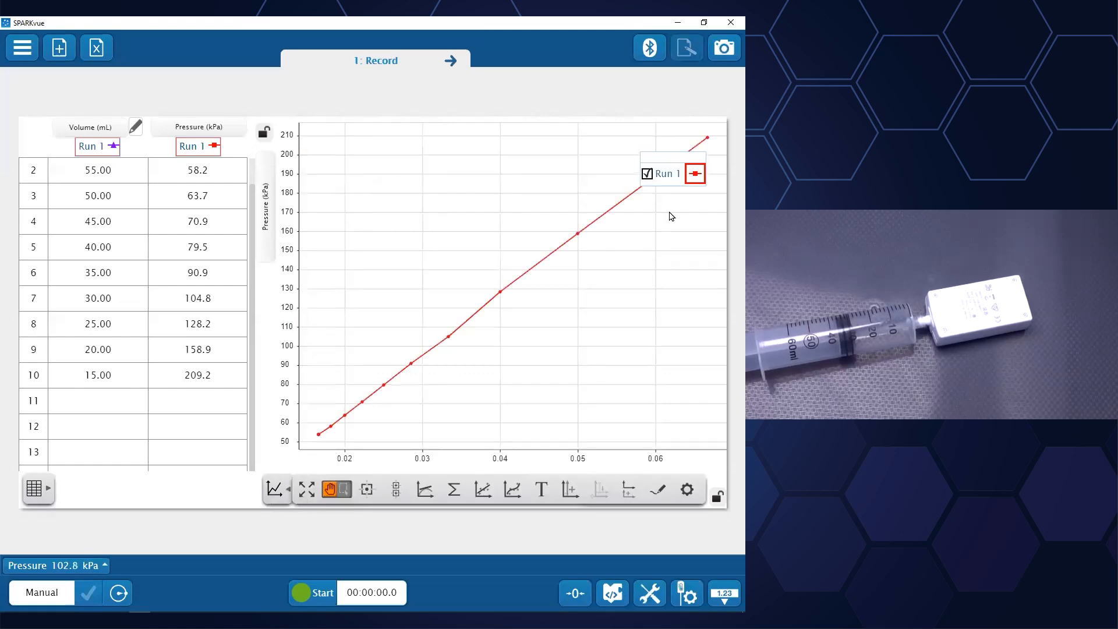
left_click_drag(669, 166, 479, 163)
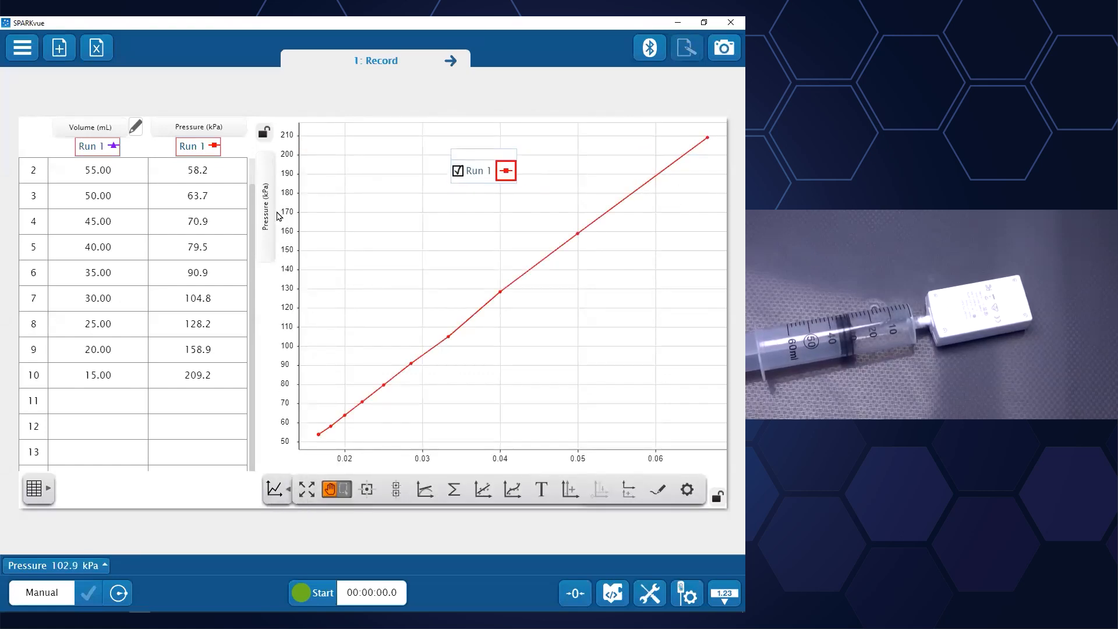
Apply a Linear Fit to Run 1 in the pressure versus InvVol graph and move its results box slightly away from the line
left_click(275, 489)
left_click(276, 490)
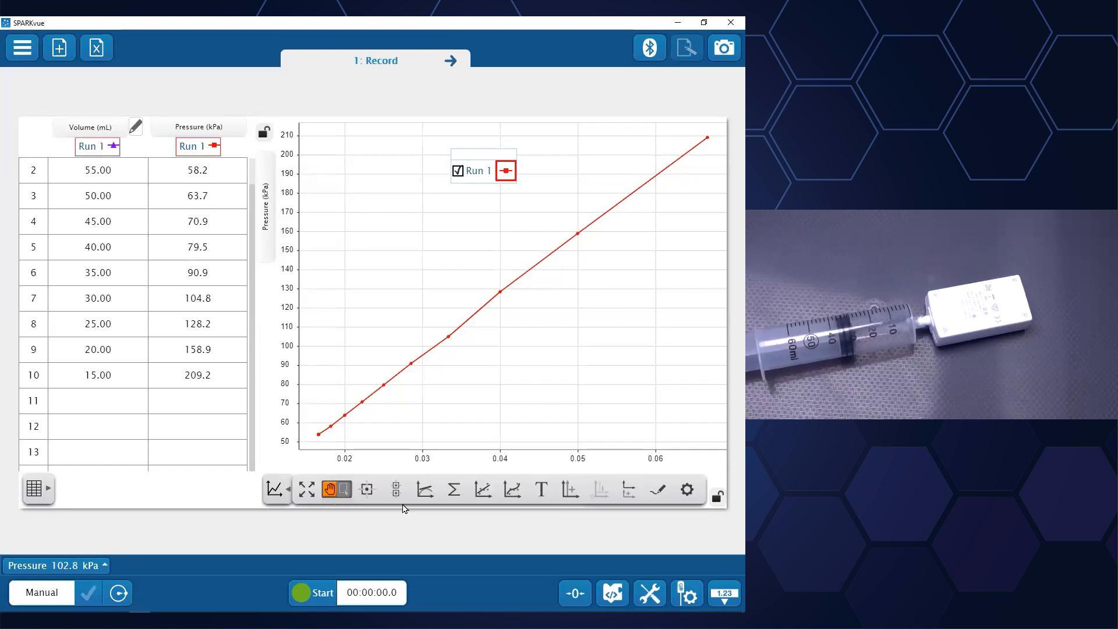
left_click(483, 489)
left_click(275, 490)
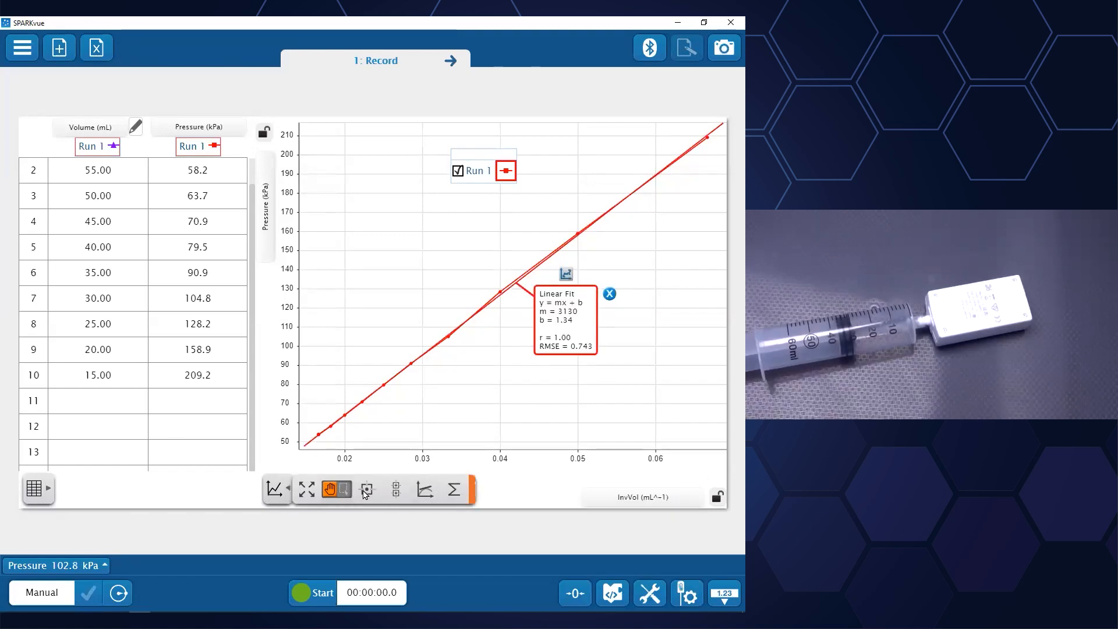
left_click_drag(568, 324, 571, 338)
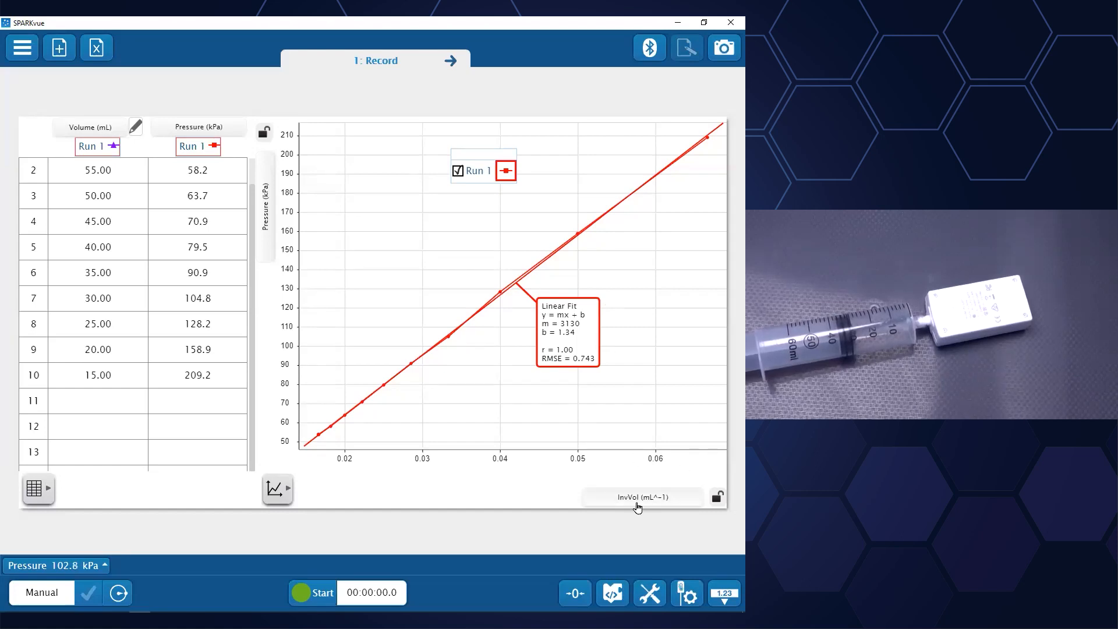
Add a third column to the Record page's data table
left_click(40, 505)
left_click(91, 491)
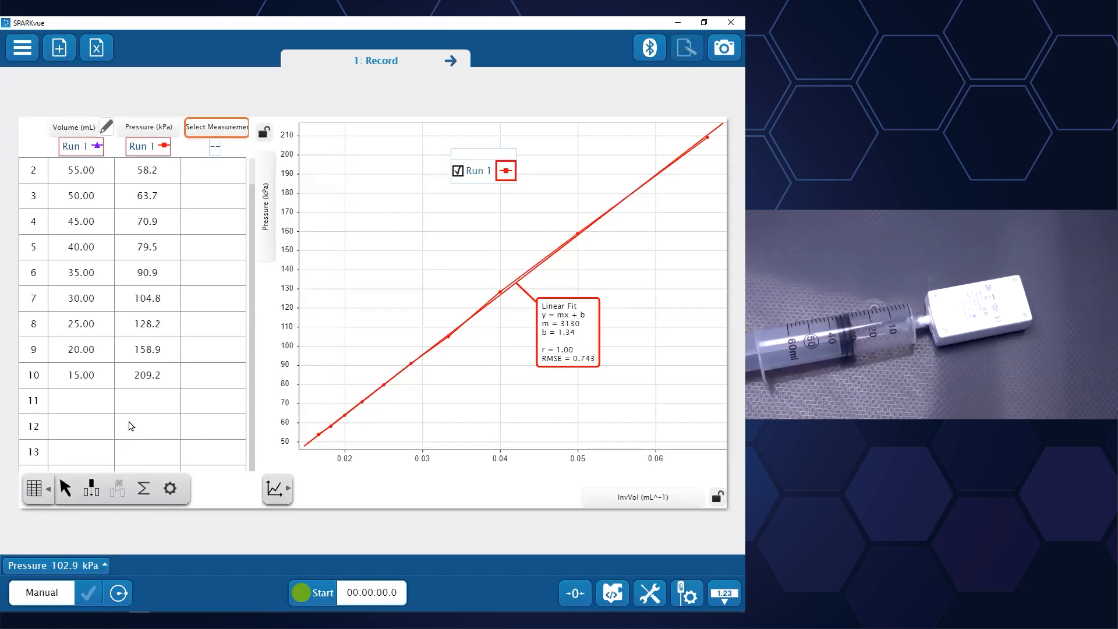
left_click(25, 491)
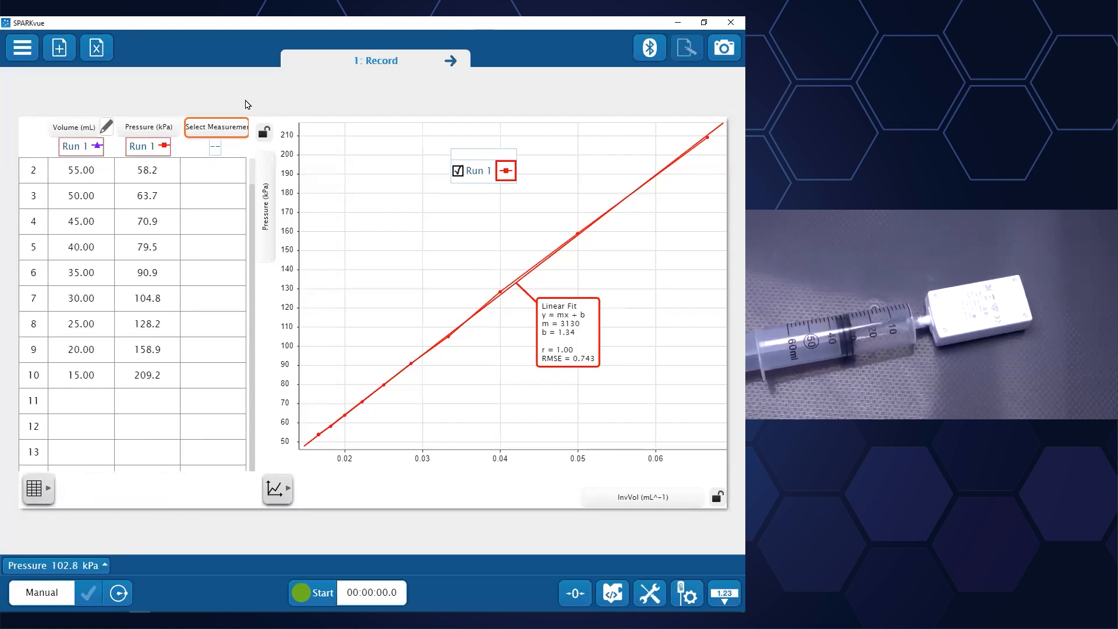
Create the calculation PV = [Pressure]*[Volume] and show it in the table's third column
left_click(210, 134)
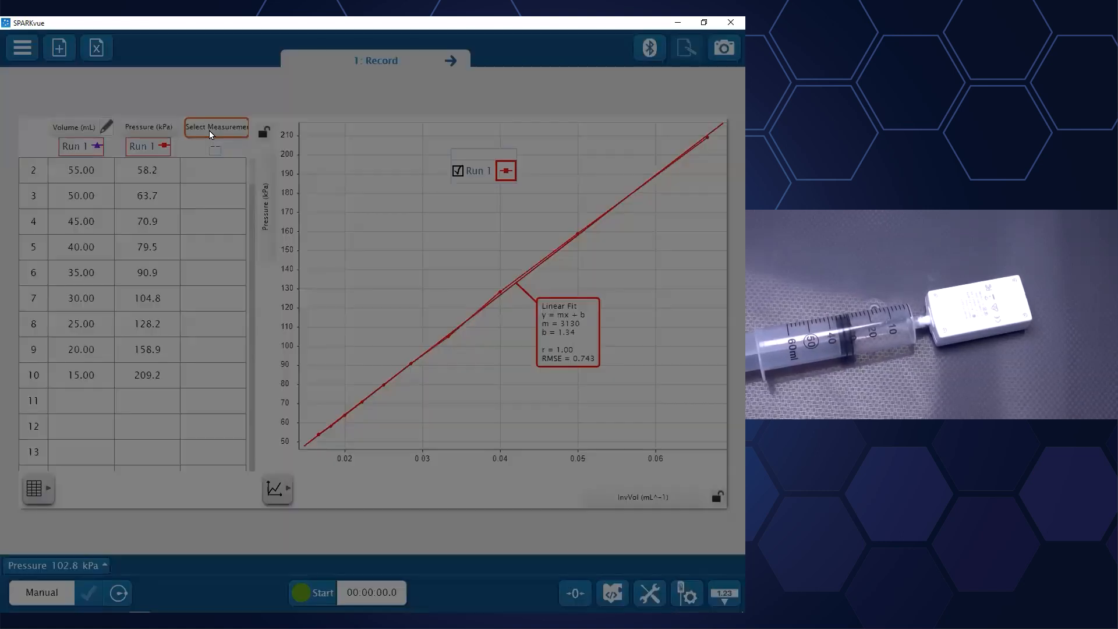
left_click(687, 52)
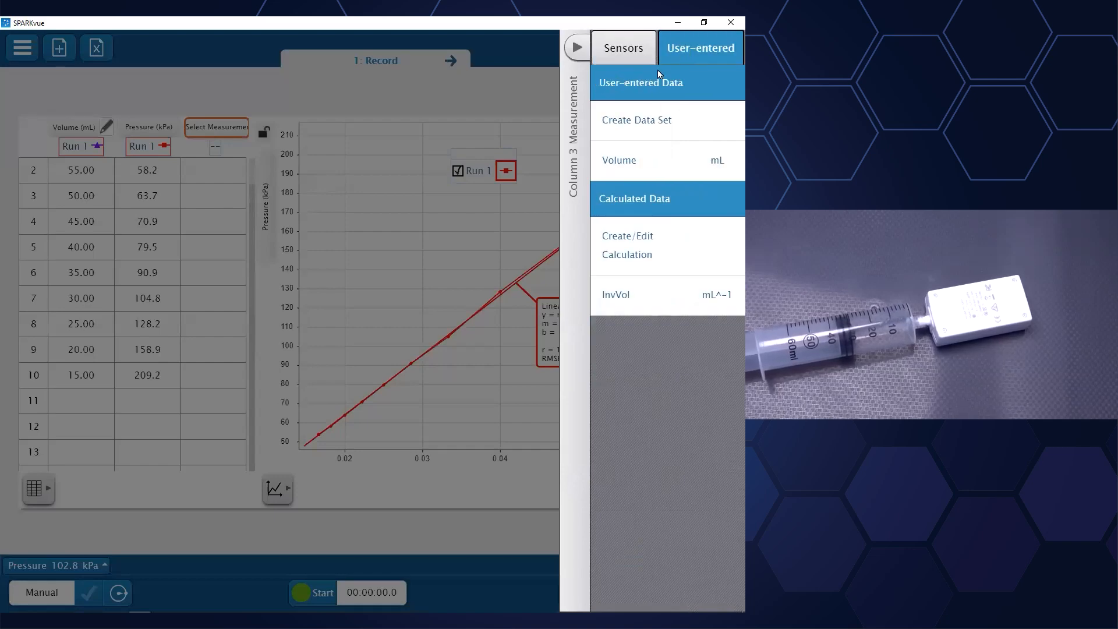
left_click(656, 247)
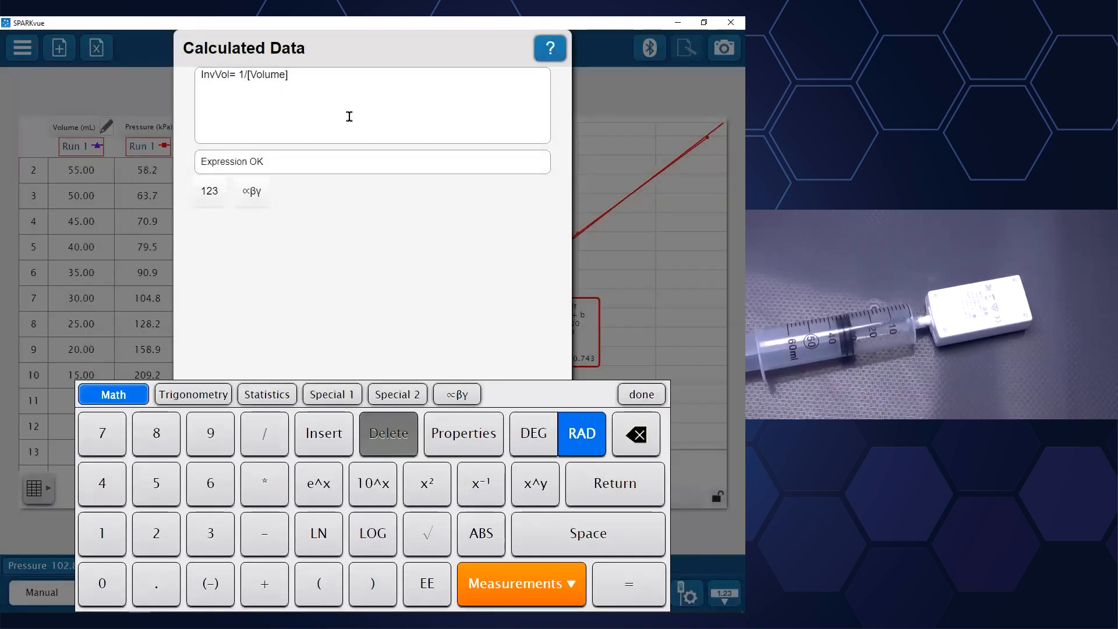
key("Return")
type("PV =")
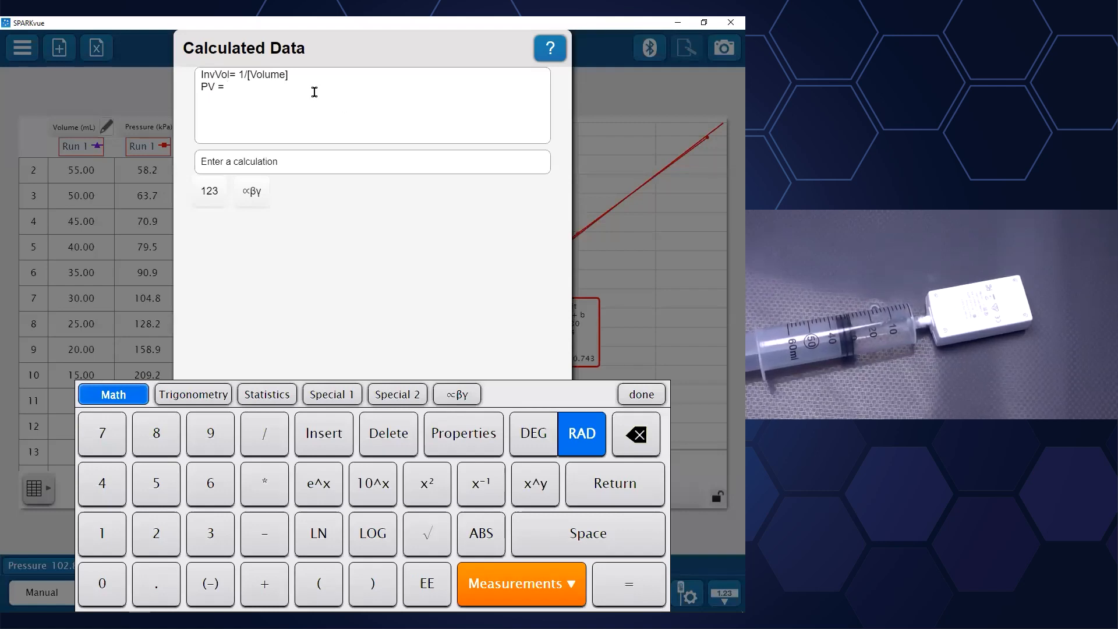
left_click(500, 583)
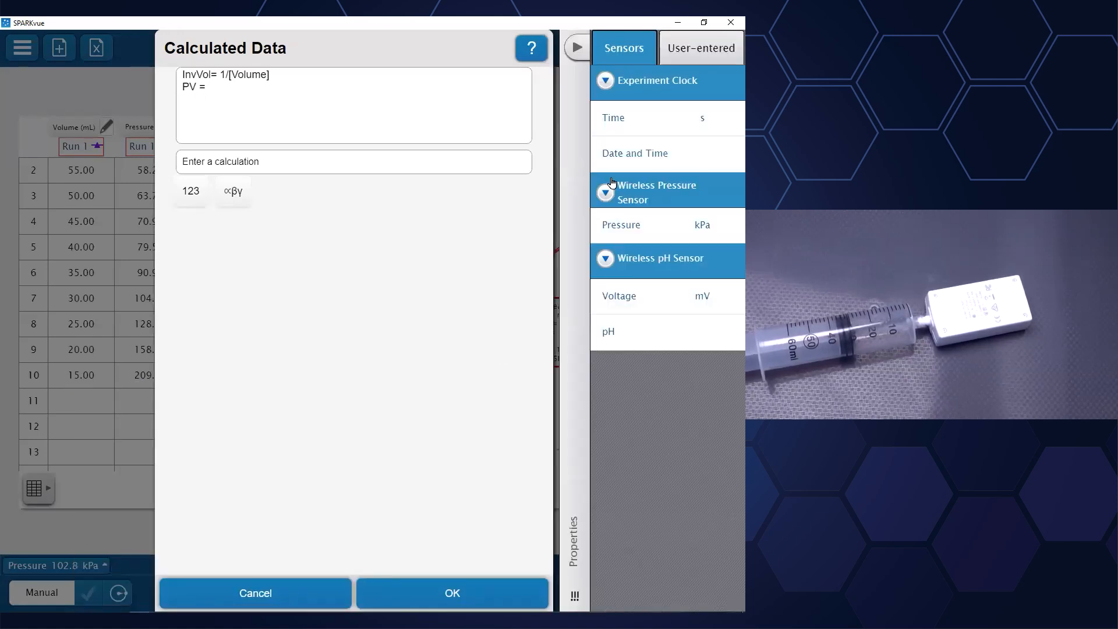
left_click(623, 227)
type("*")
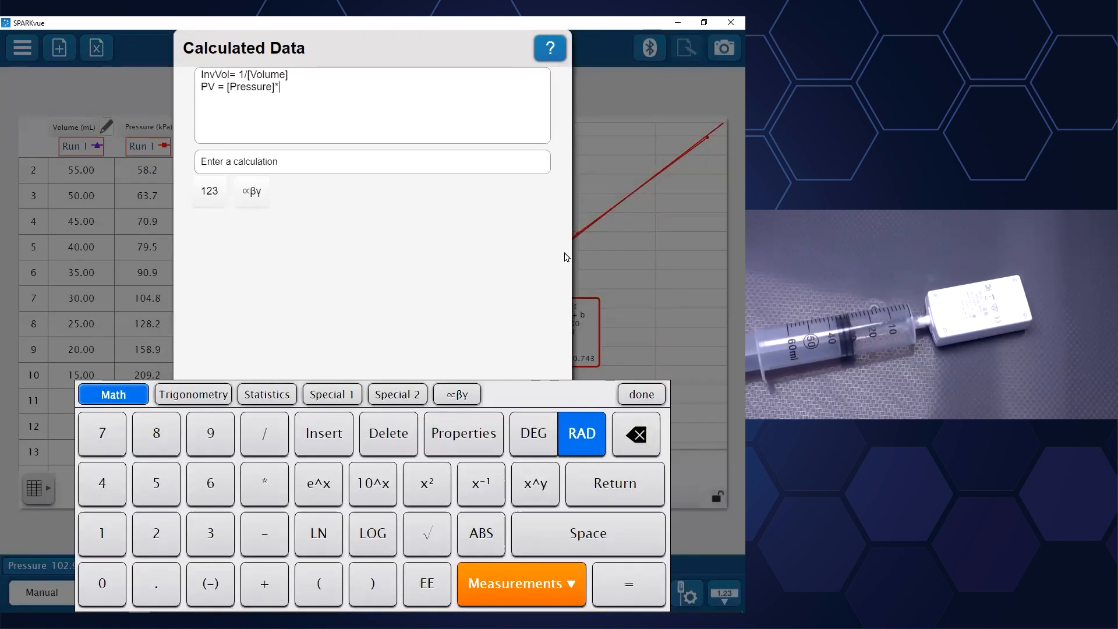
left_click(492, 583)
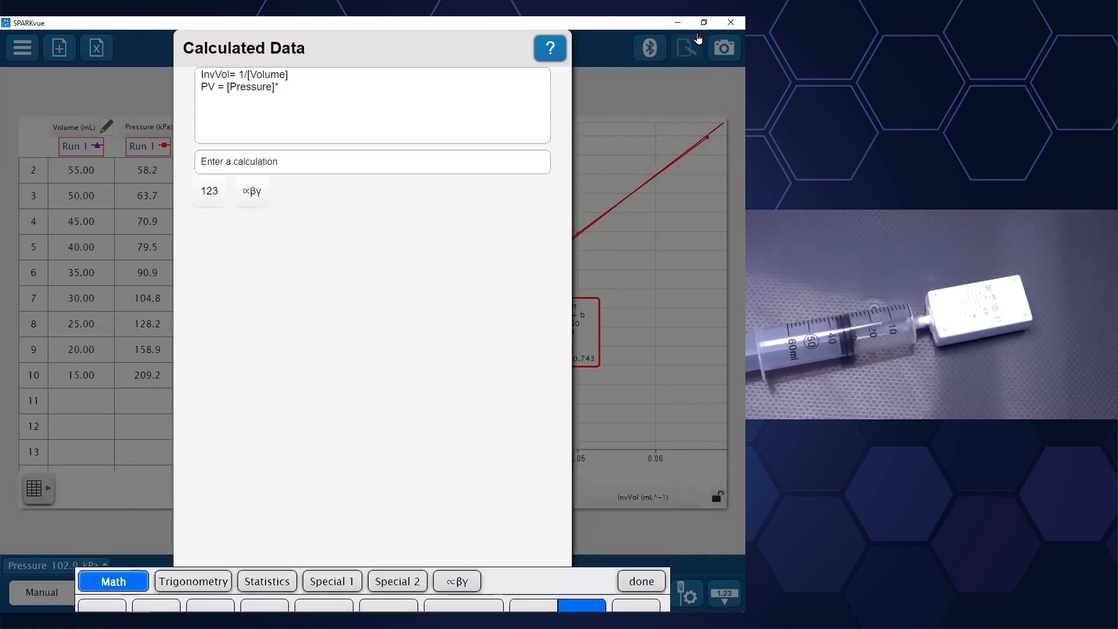
left_click(701, 48)
left_click(665, 150)
left_click(491, 140)
key("Return")
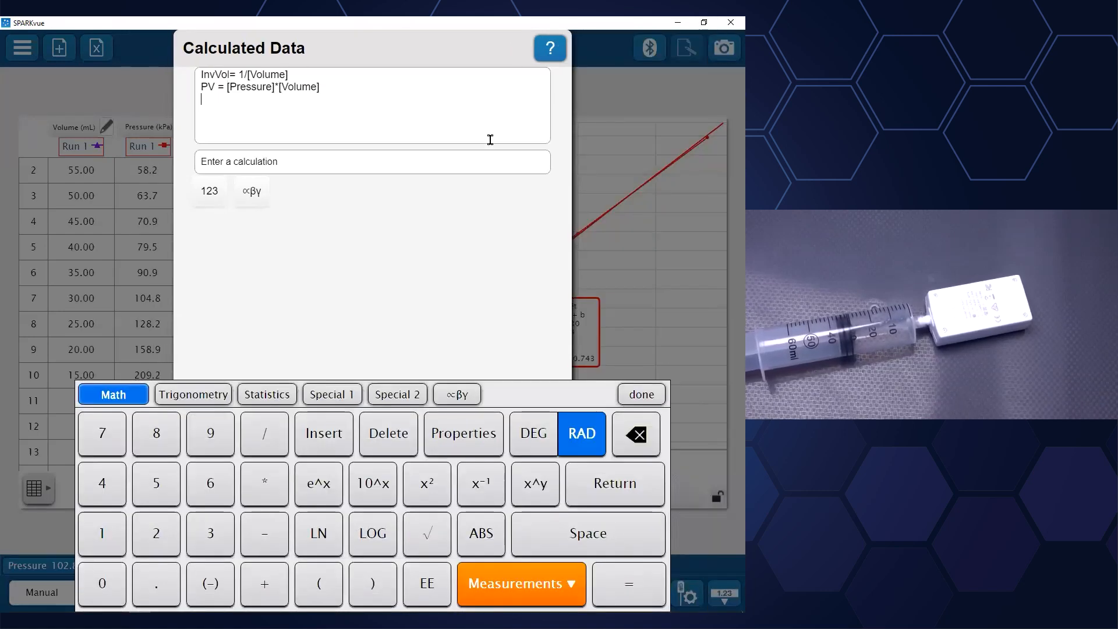
left_click(641, 395)
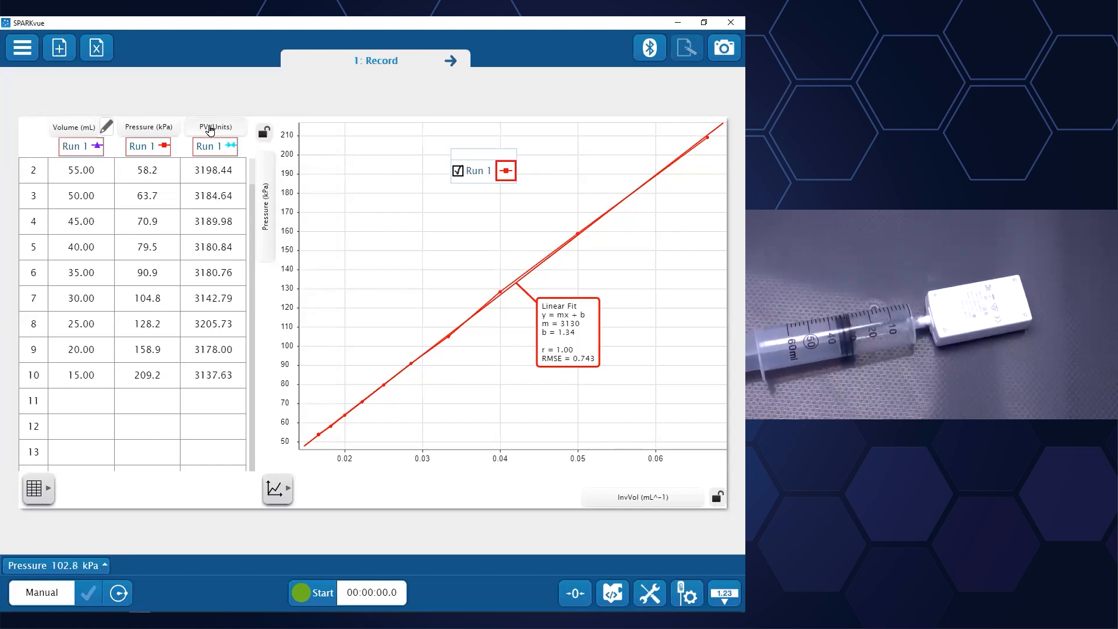
scroll(205, 379, "up", 1)
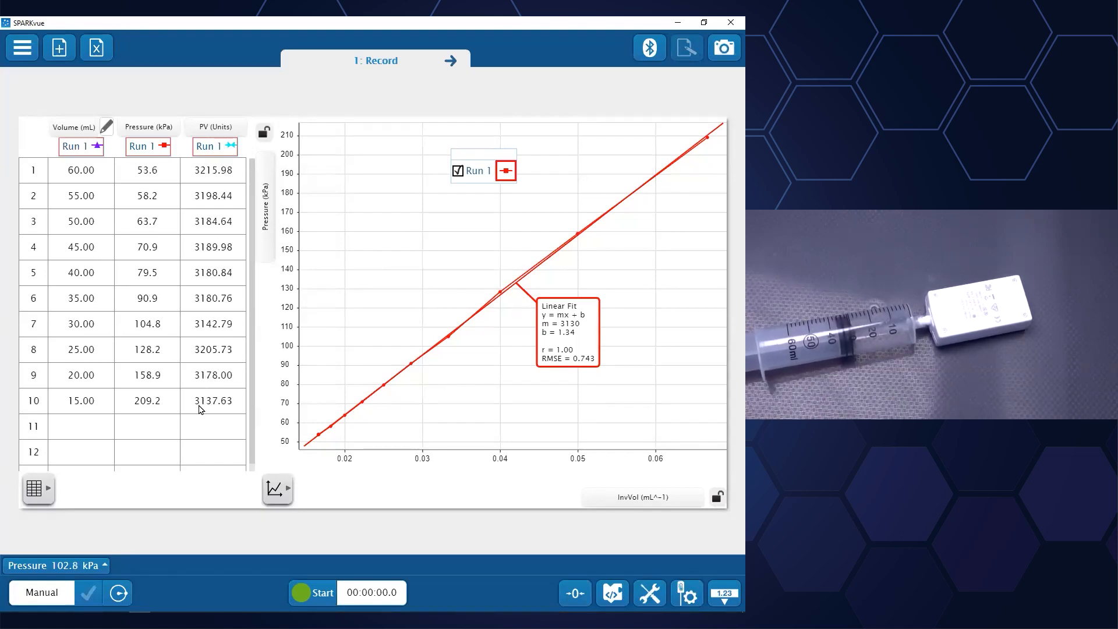
Start and stop a second data run to try the live PV calculation
left_click(312, 593)
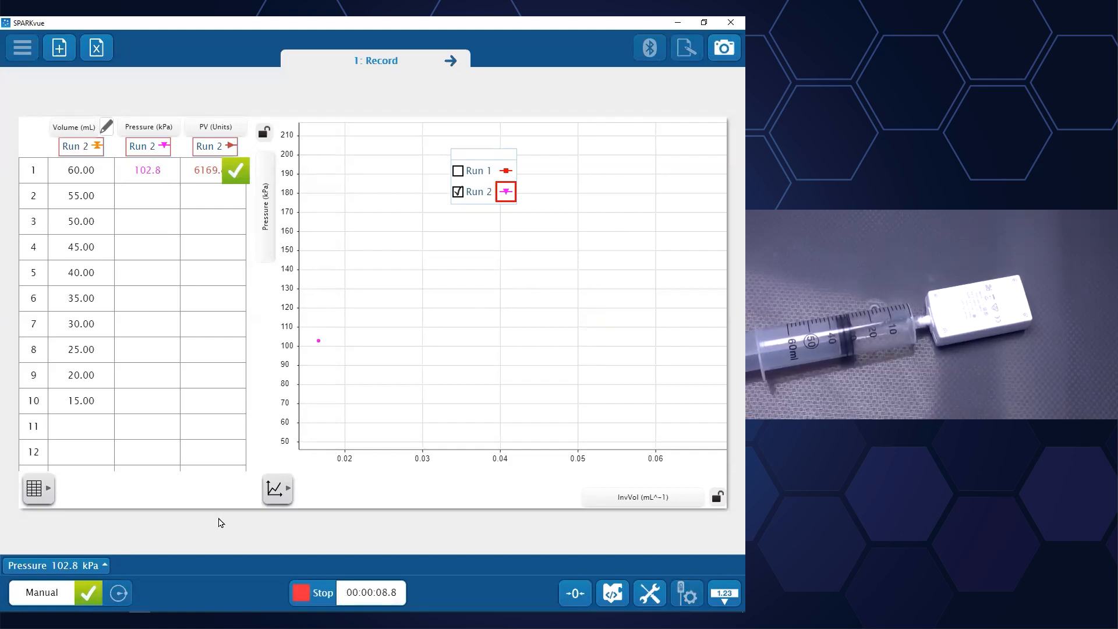
left_click(315, 593)
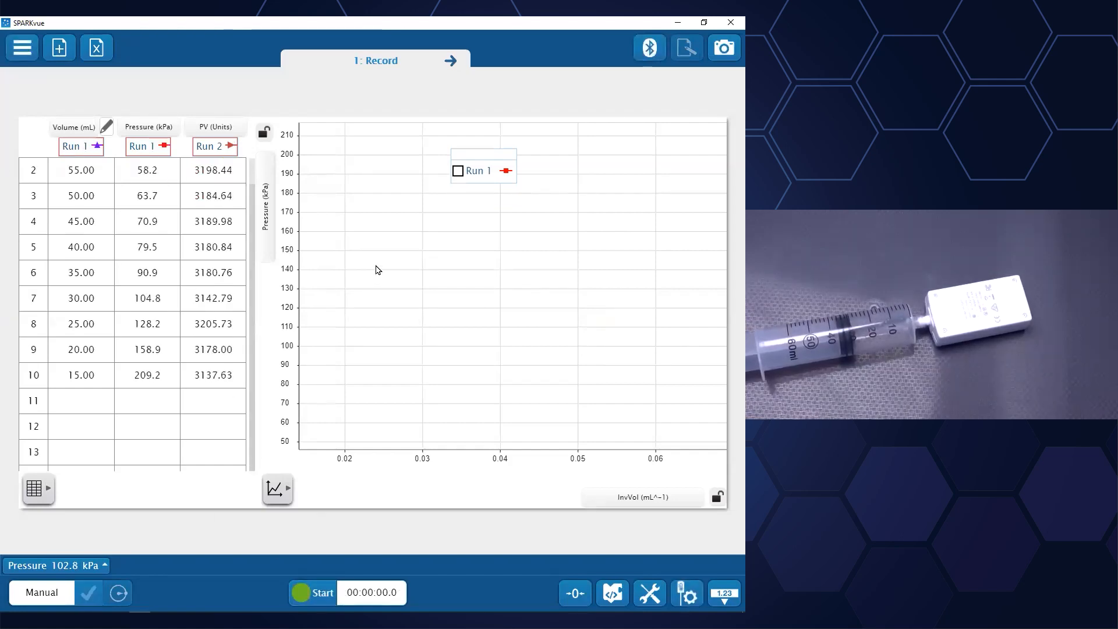
Switch to the PowerPoint slide show, advance to the Build New Experiment slide, and return to SPARKvue
key("alt+Tab")
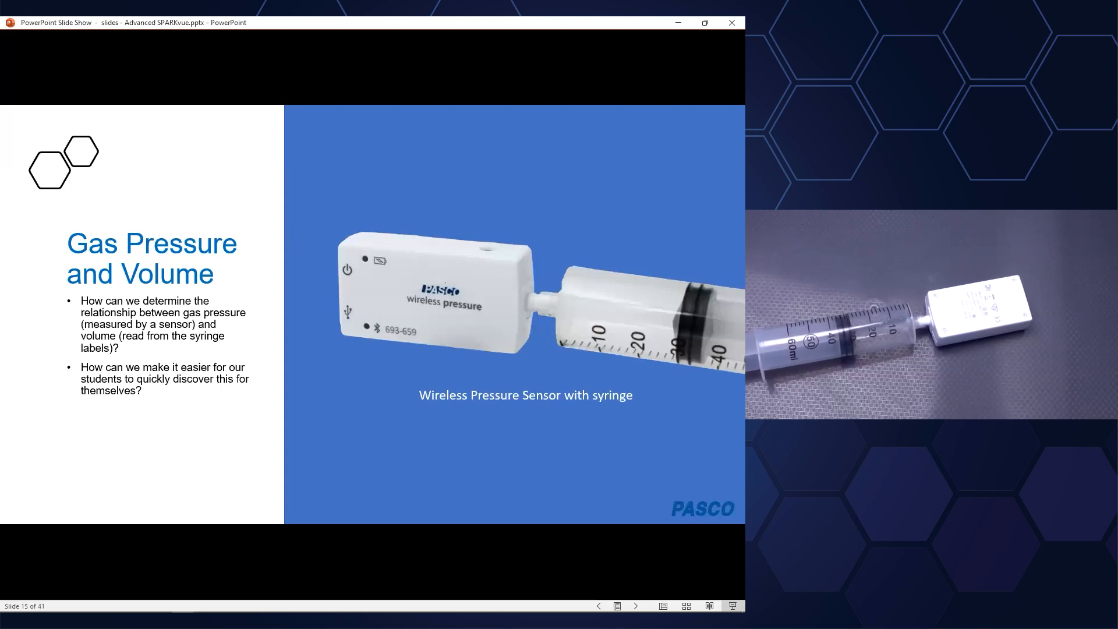
key("Right")
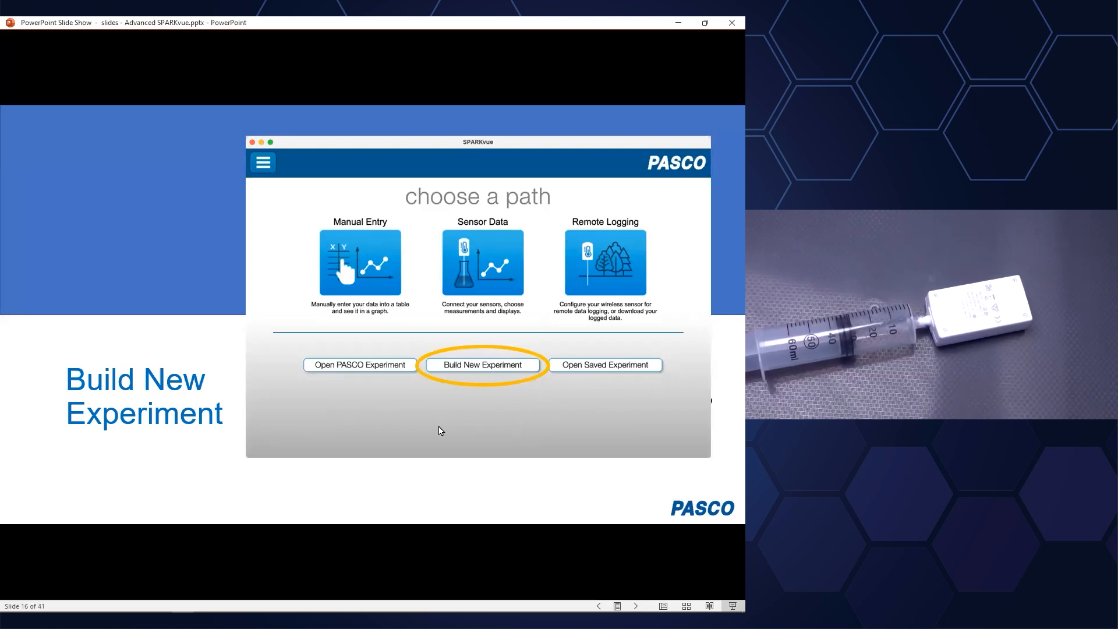
key("alt+Tab")
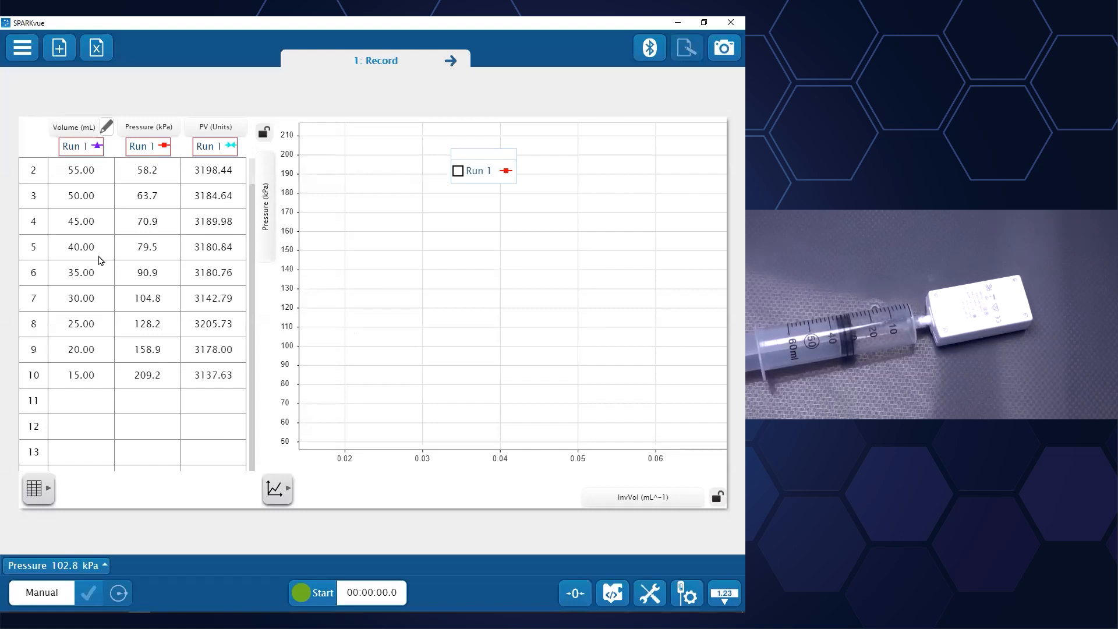
Close the pressure experiment to return to the start screen, and briefly view the Sensor Data configuration
left_click(22, 47)
left_click(35, 43)
left_click(418, 354)
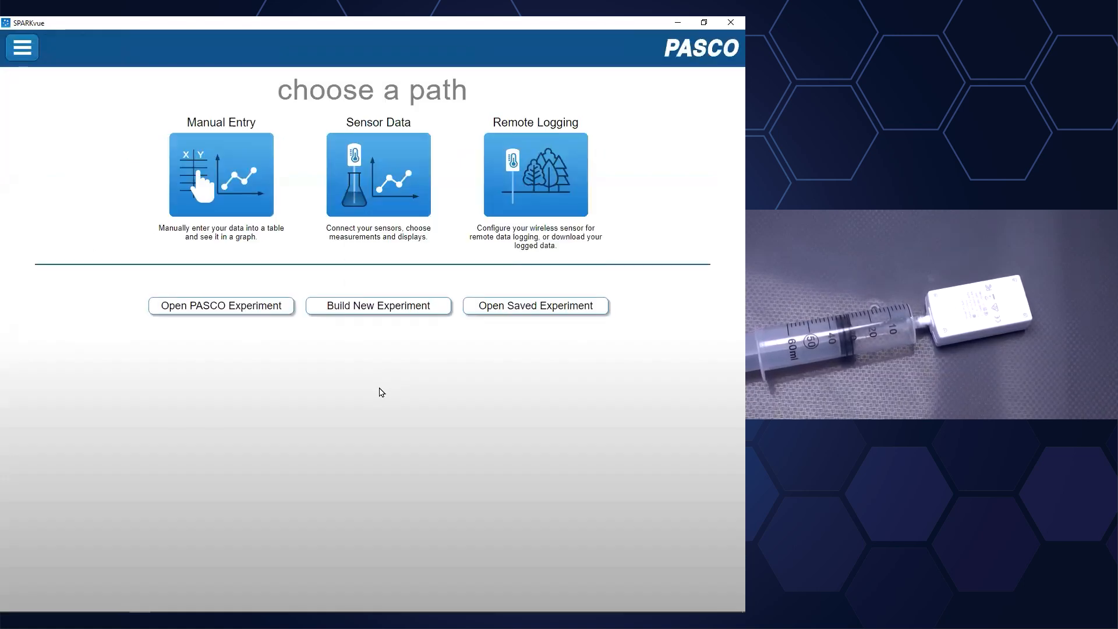
left_click(378, 165)
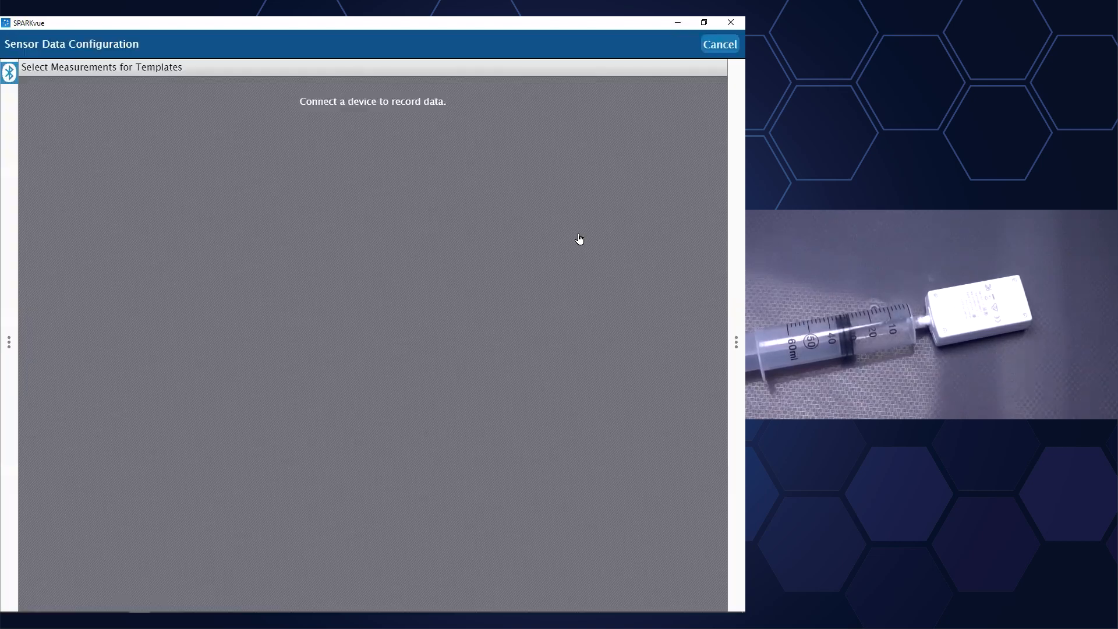
left_click(713, 44)
Switch to the PowerPoint slide show, advance to the Sound Waves slide and reveal its question about viewing sound waveforms
key("alt+Tab")
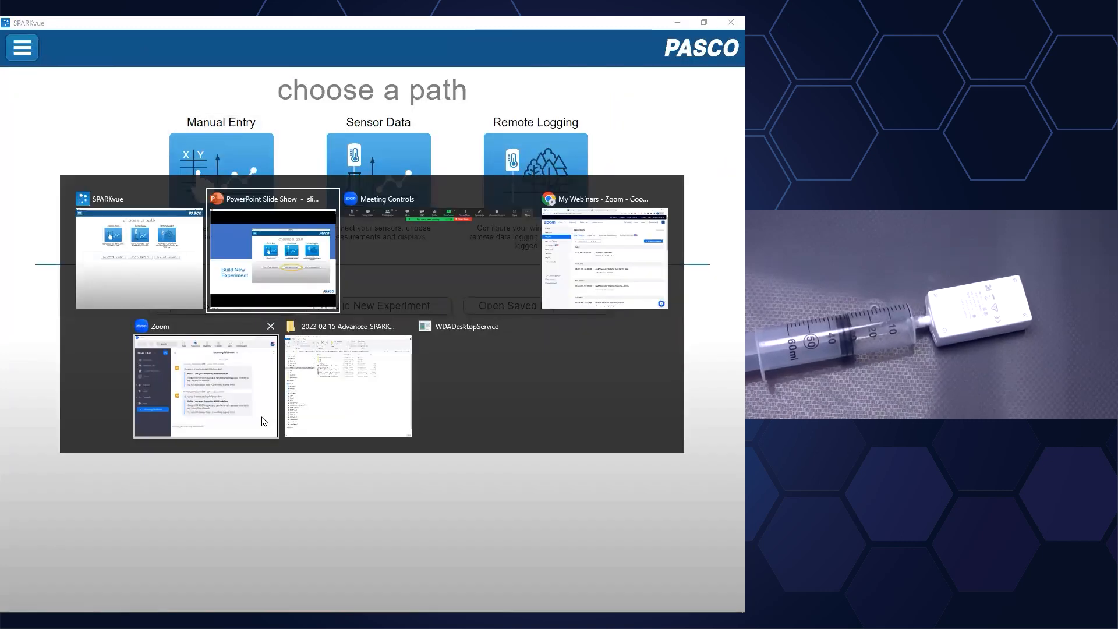
left_click(273, 389)
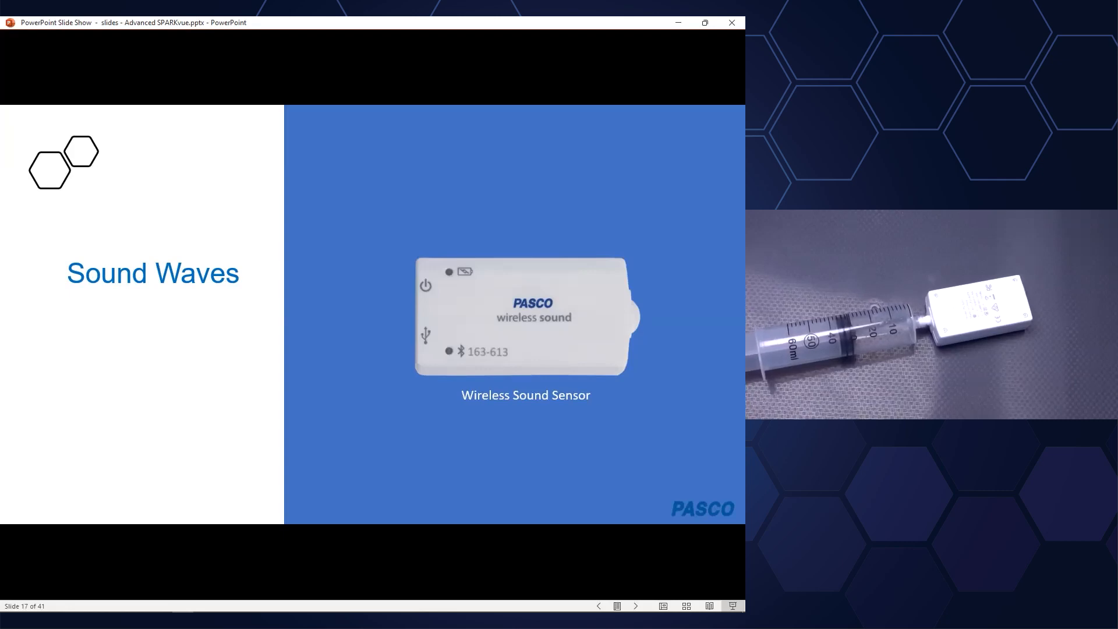
left_click(142, 410)
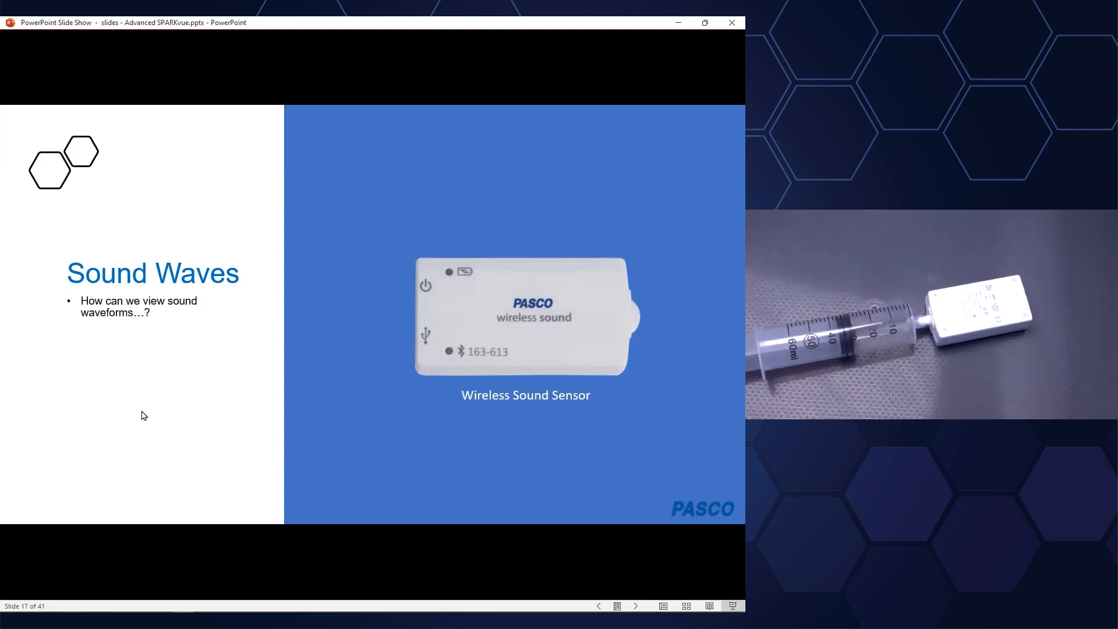
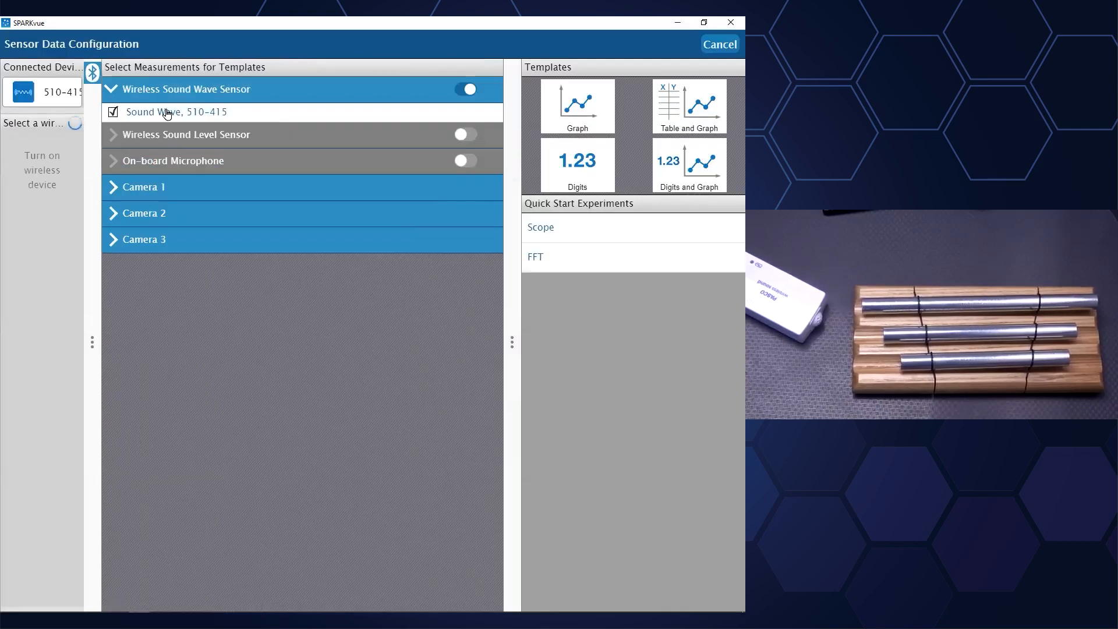
left_click(555, 105)
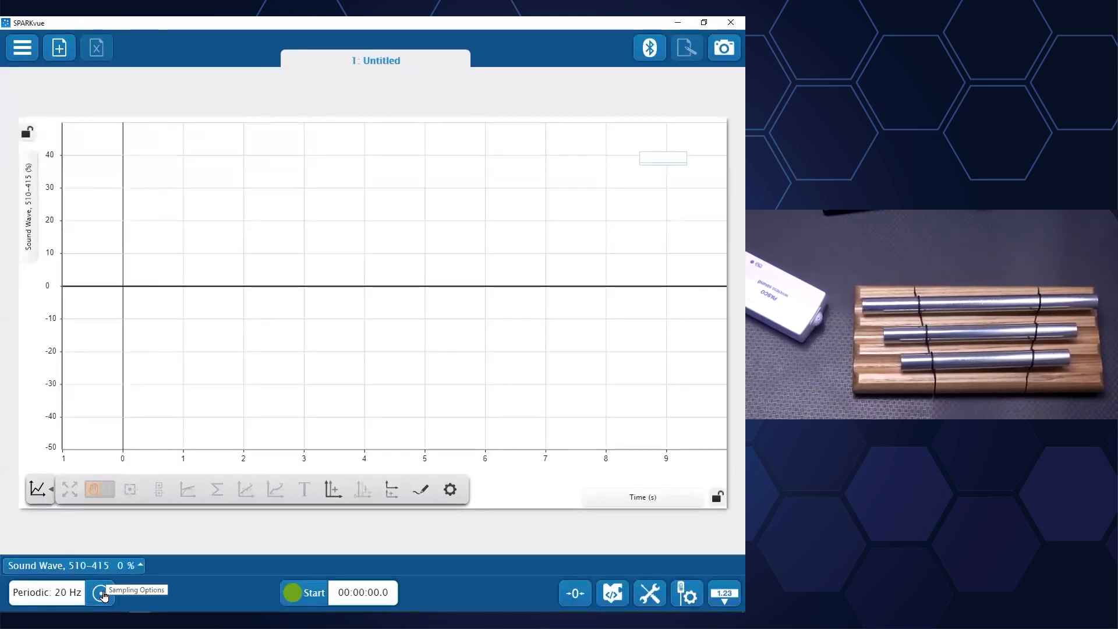
left_click(731, 22)
left_click(419, 353)
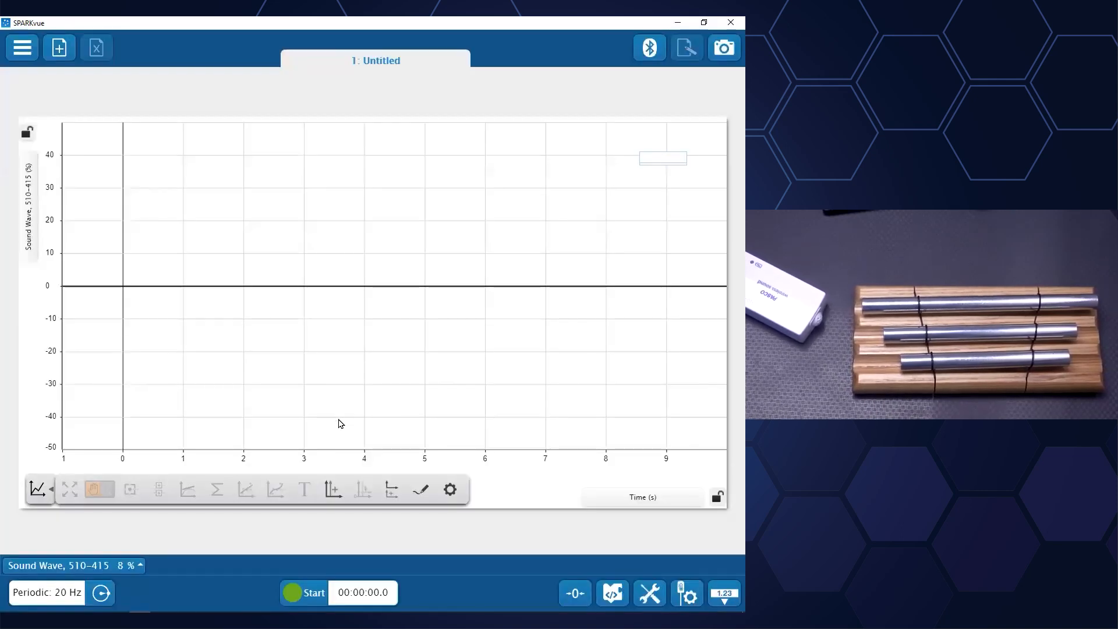
Relaunch SPARKvue and open a Sensor Data graph of the wireless sound sensor's Sound Wave measurement, sampled periodically at 1 kHz
key("super")
type("s")
key("Return")
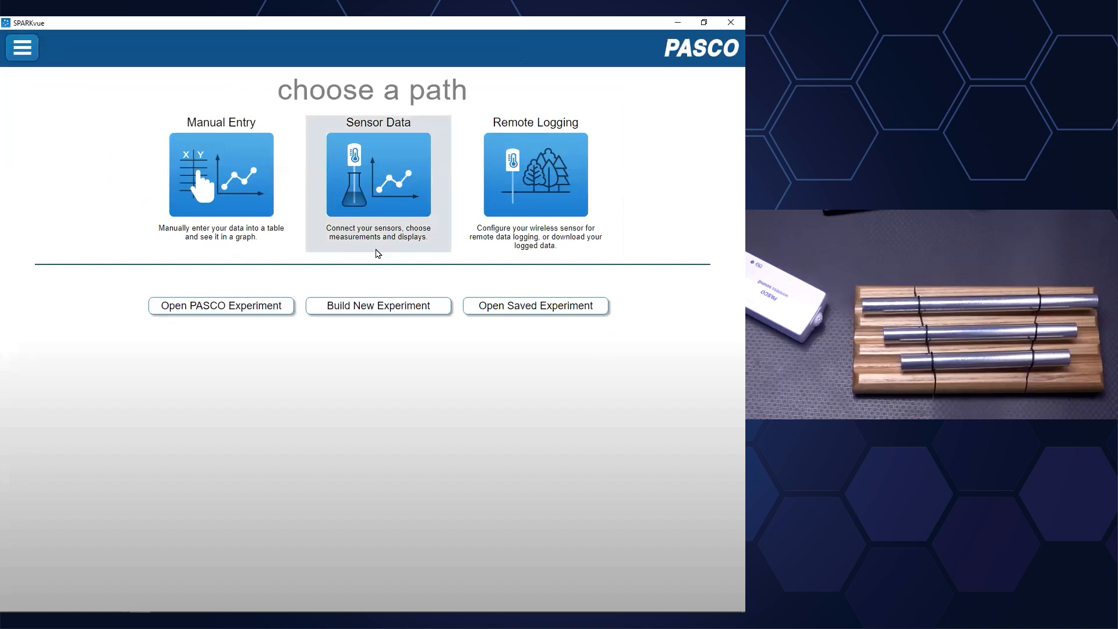
left_click(410, 176)
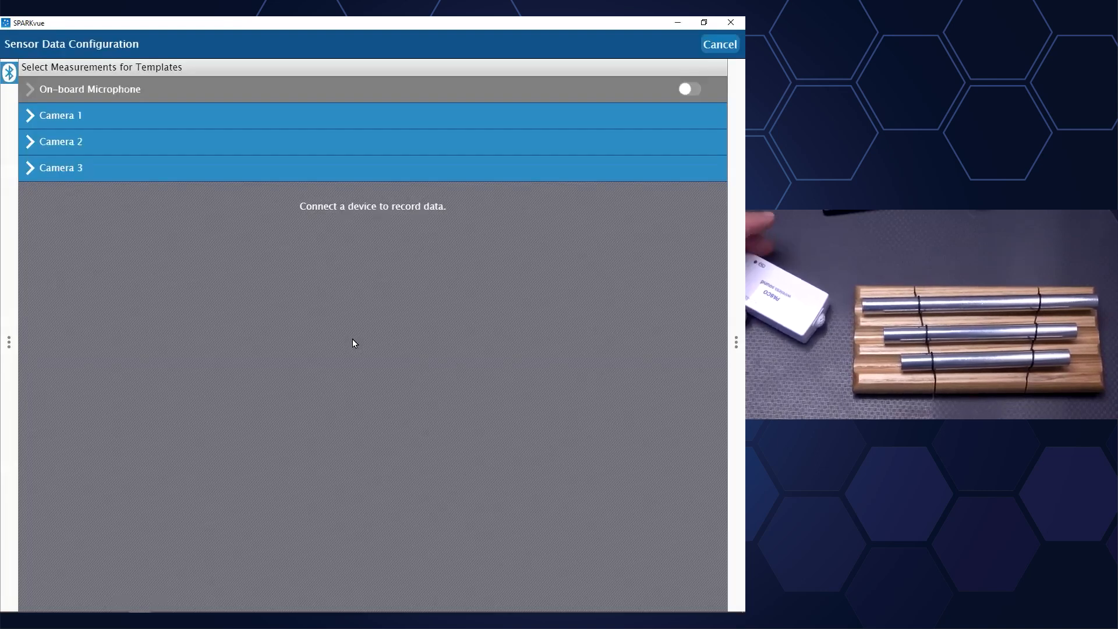
left_click(87, 115)
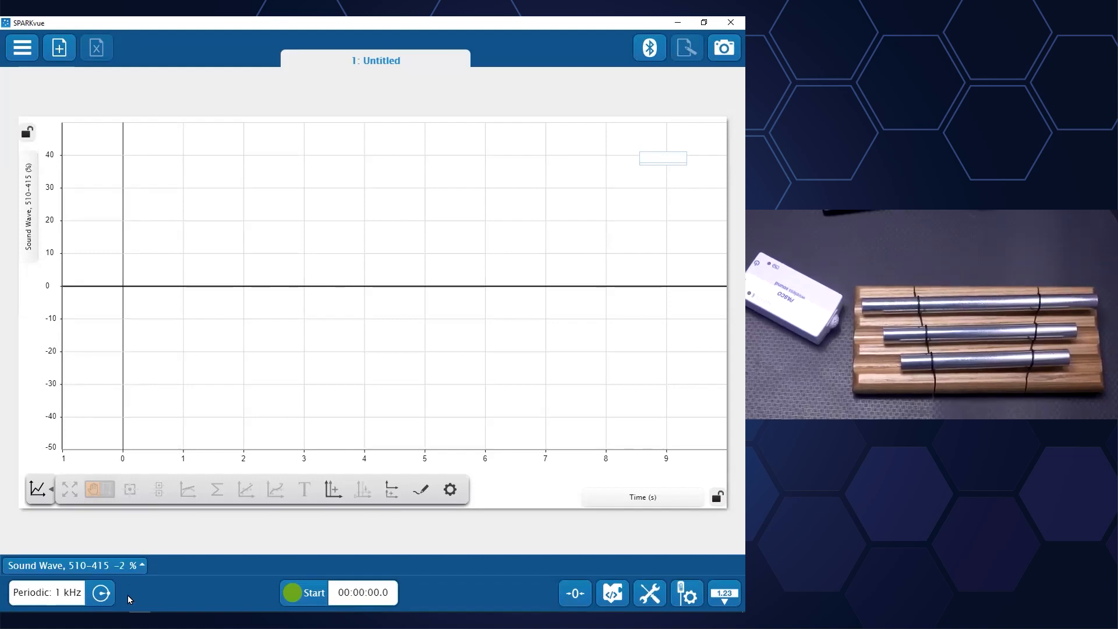
Collapse the graph tools and record a sound wave run of about 4 seconds
left_click(40, 488)
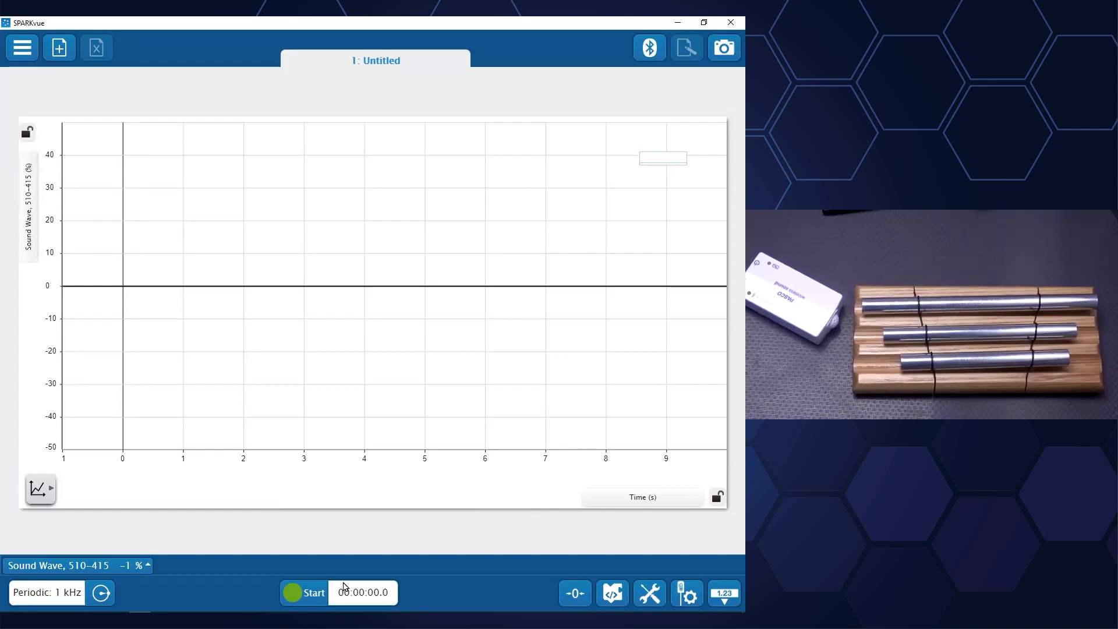
left_click(312, 593)
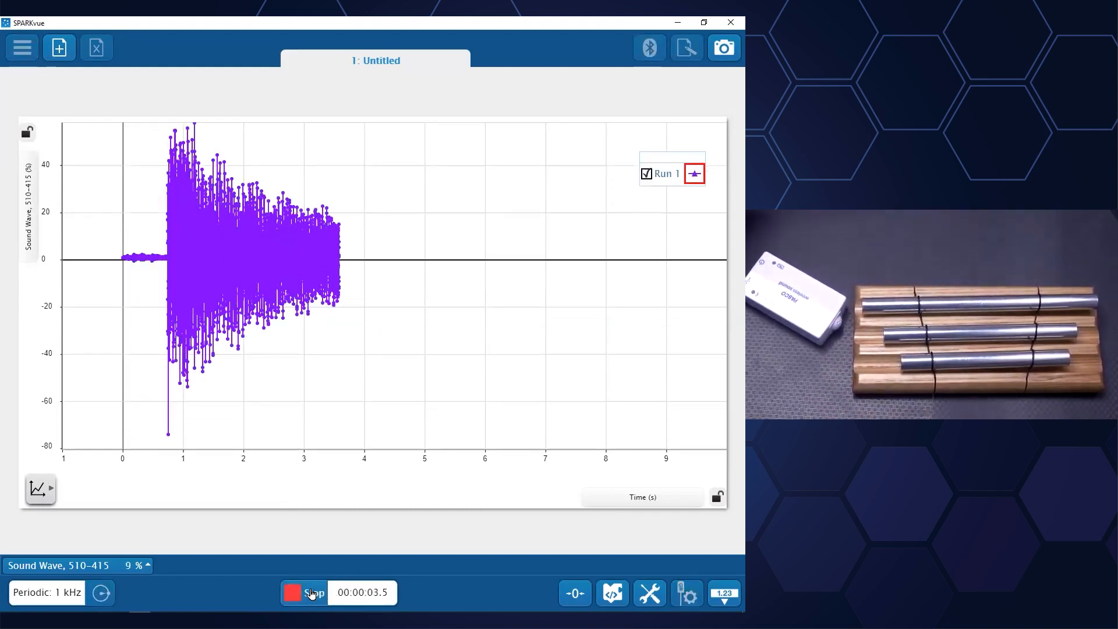
left_click(313, 593)
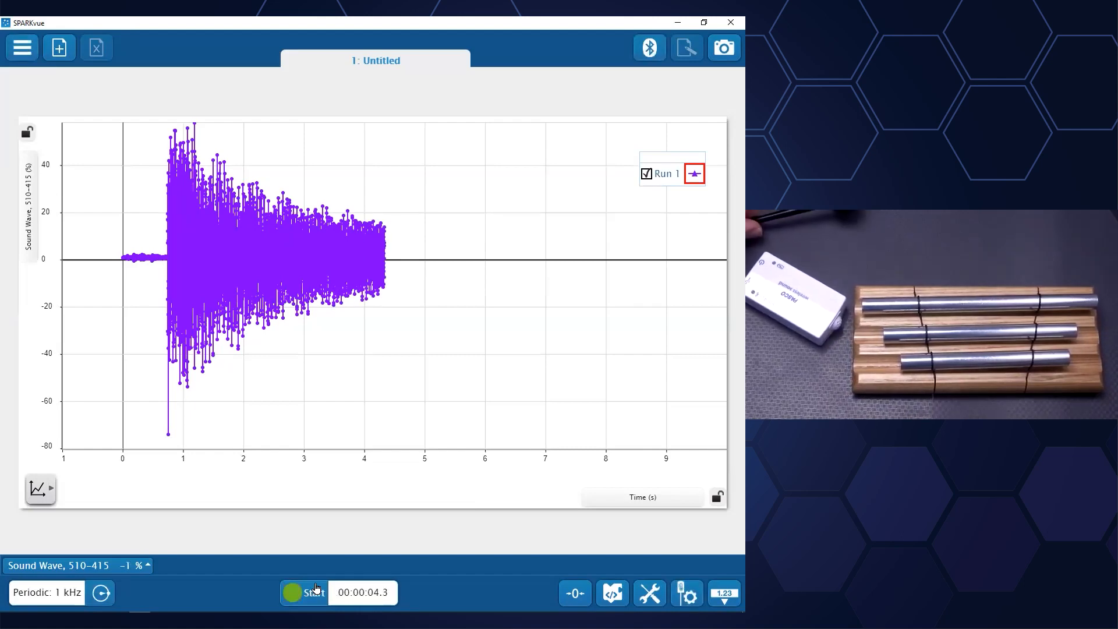
Stretch the time axis around the onset of the sound to examine the individual waves from about 0.72 to 0.86 s
left_click_drag(280, 473, 454, 464)
left_click_drag(377, 462, 455, 452)
left_click_drag(403, 406, 340, 404)
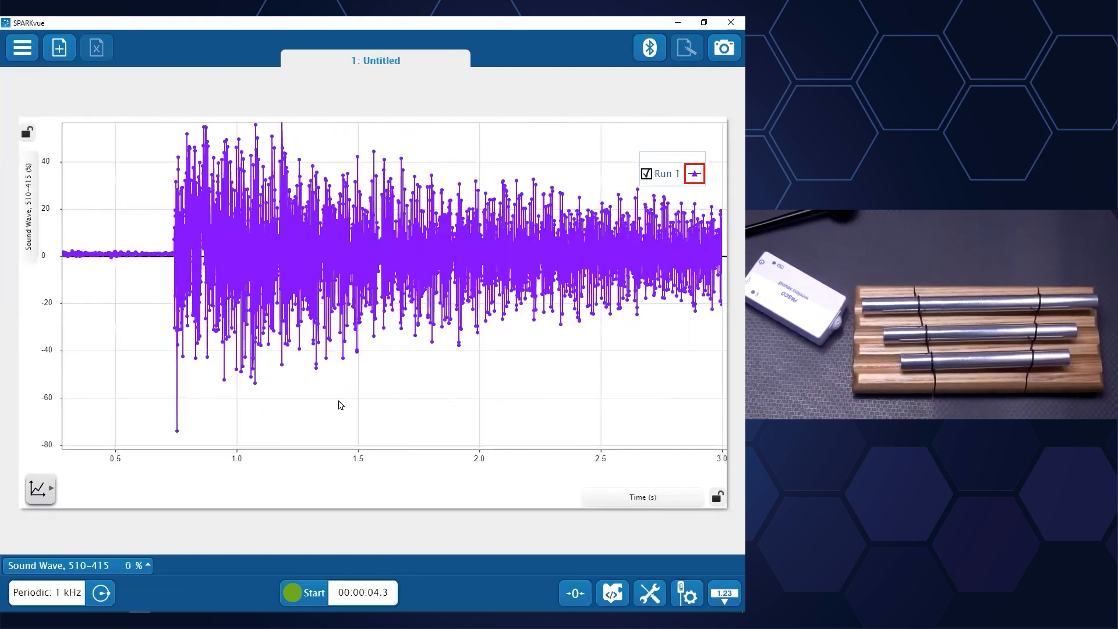
mouse_move(510, 465)
left_mouse_down()
mouse_move(390, 470)
mouse_move(499, 469)
left_mouse_up()
left_click_drag(499, 406, 350, 410)
left_click_drag(318, 460, 560, 466)
left_click_drag(435, 463, 551, 465)
left_click_drag(498, 410, 291, 401)
left_click_drag(312, 456, 554, 470)
left_click_drag(392, 460, 558, 468)
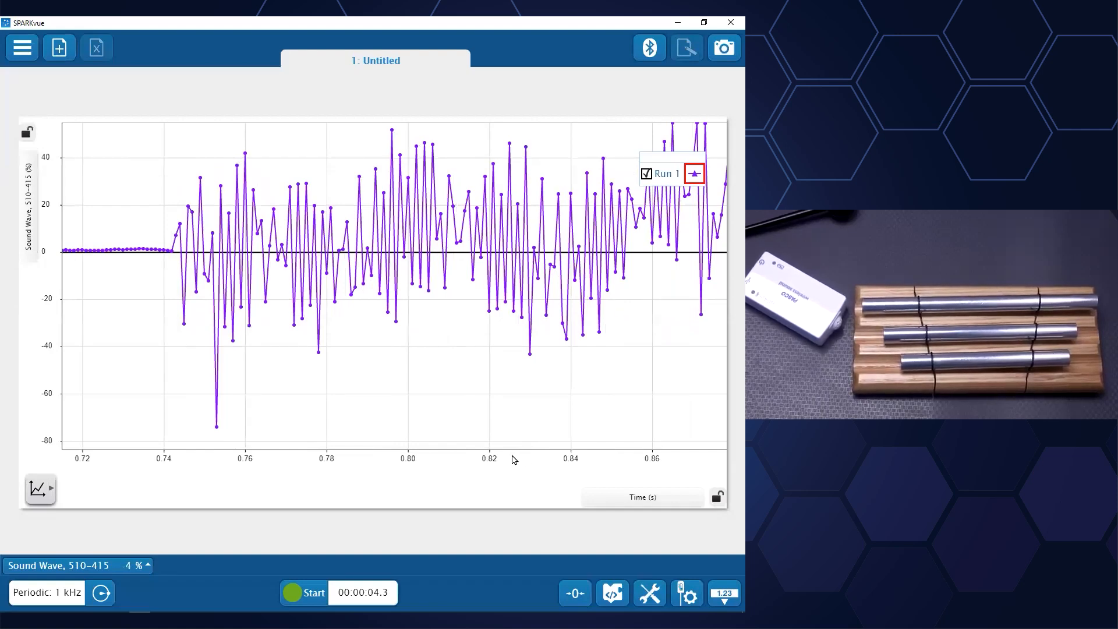
Set the Wireless Sound Wave Sensor's sample rate to 2 kHz
left_click(102, 592)
left_click(541, 274)
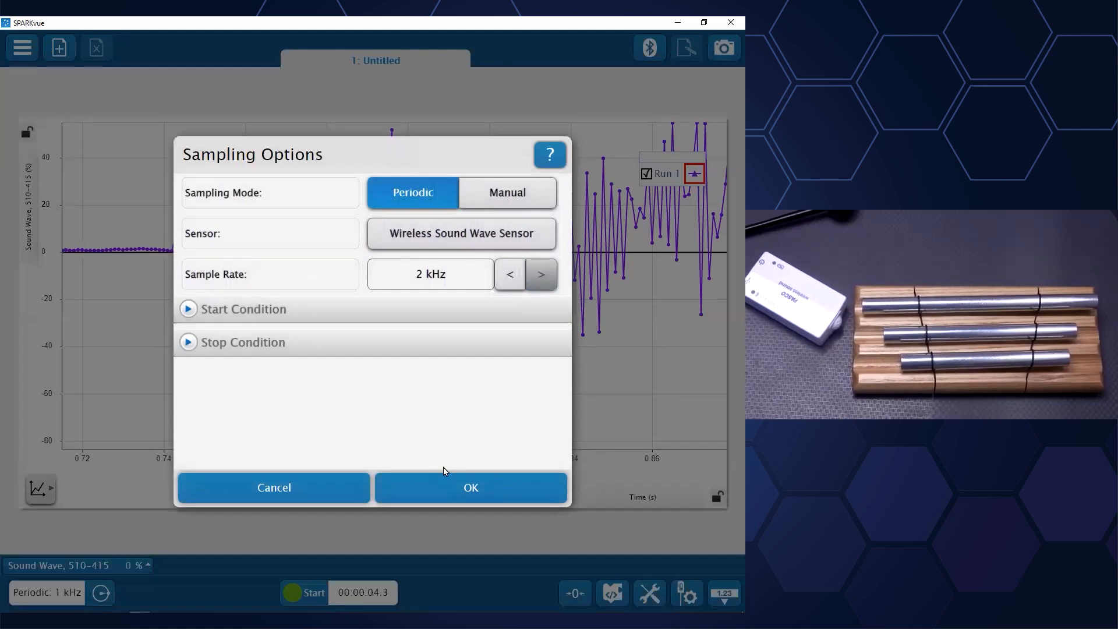
left_click(449, 487)
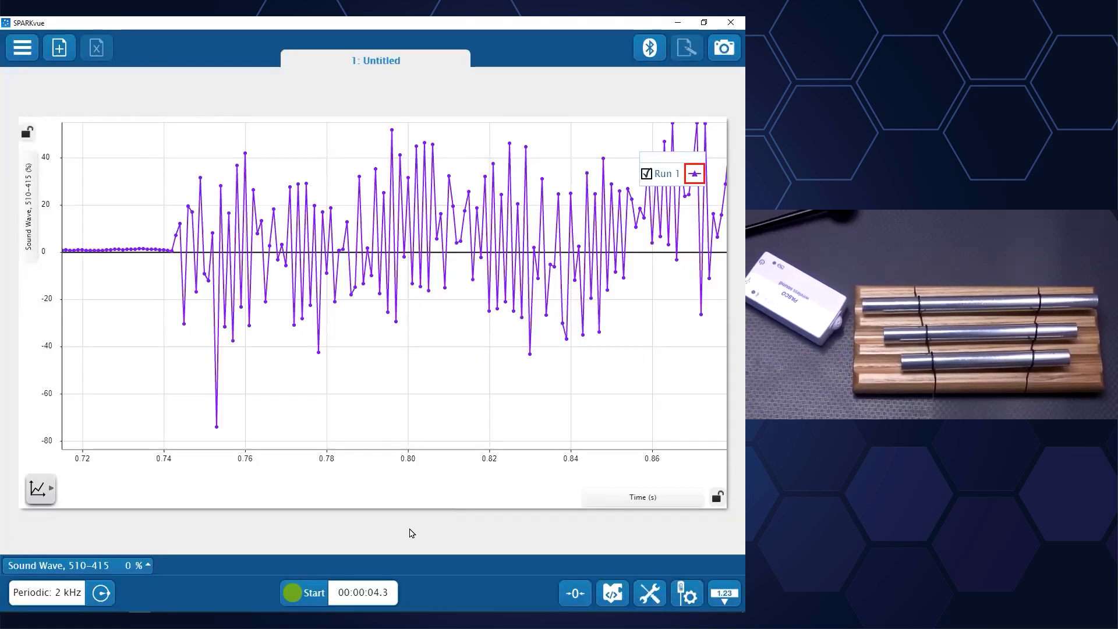
Record a second sound wave run of about 3.5 seconds and stretch the time axis around the sound's onset, about 1.47 to 1.51 s
left_click(303, 593)
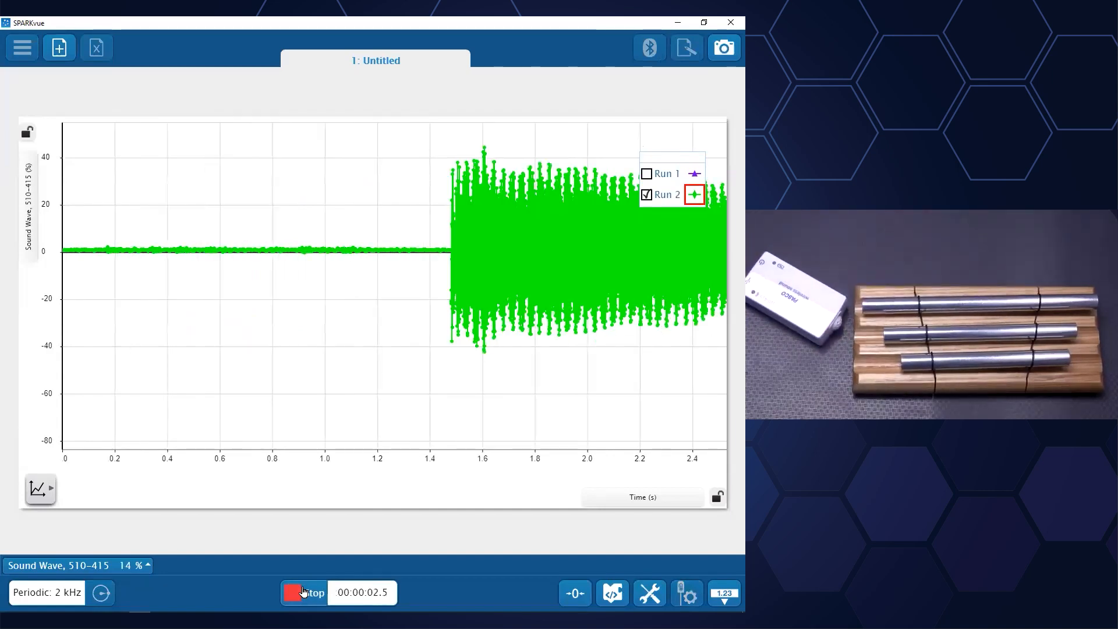
left_click(303, 592)
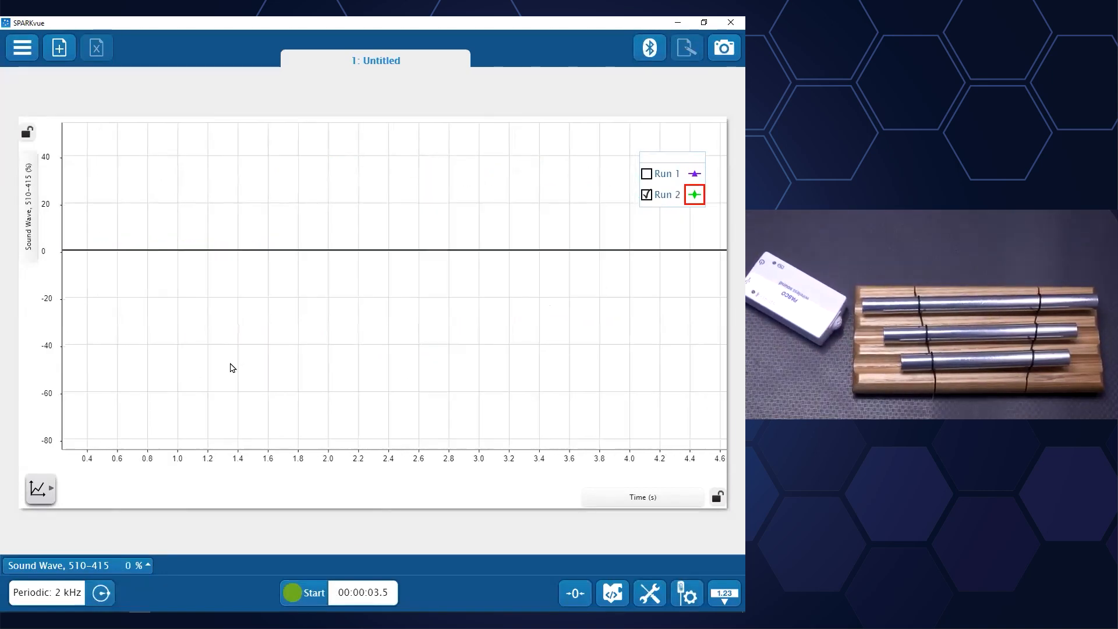
left_click_drag(215, 372, 207, 377)
left_click_drag(211, 456, 576, 473)
left_click_drag(446, 468, 665, 470)
left_click_drag(292, 474, 560, 465)
left_click_drag(419, 465, 632, 466)
left_click_drag(553, 402, 334, 402)
left_click_drag(320, 467, 504, 471)
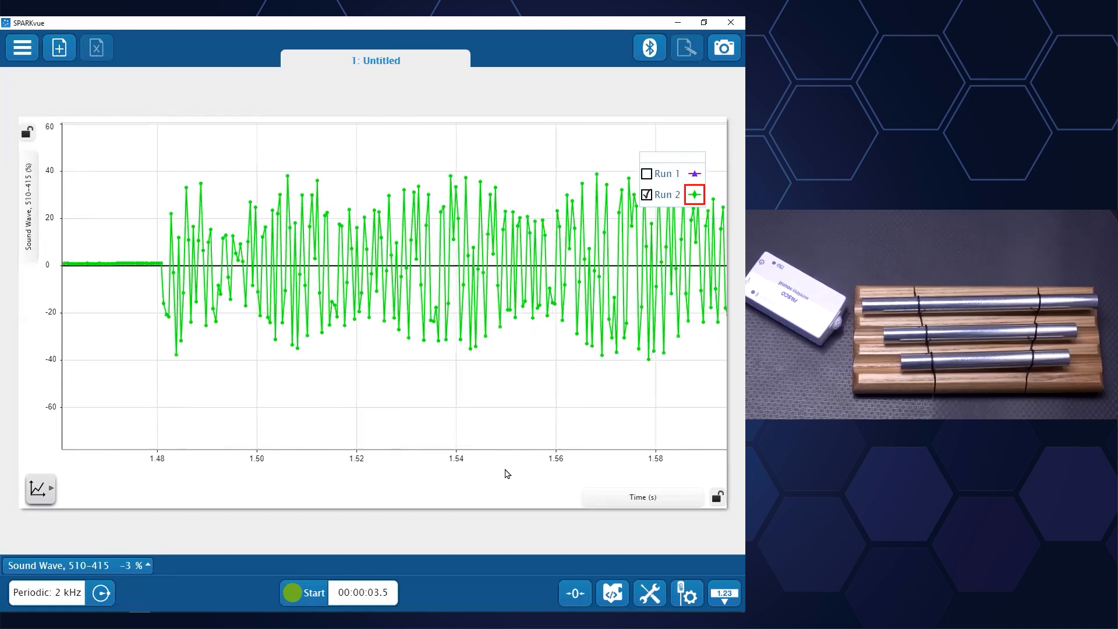
left_click_drag(405, 469, 523, 470)
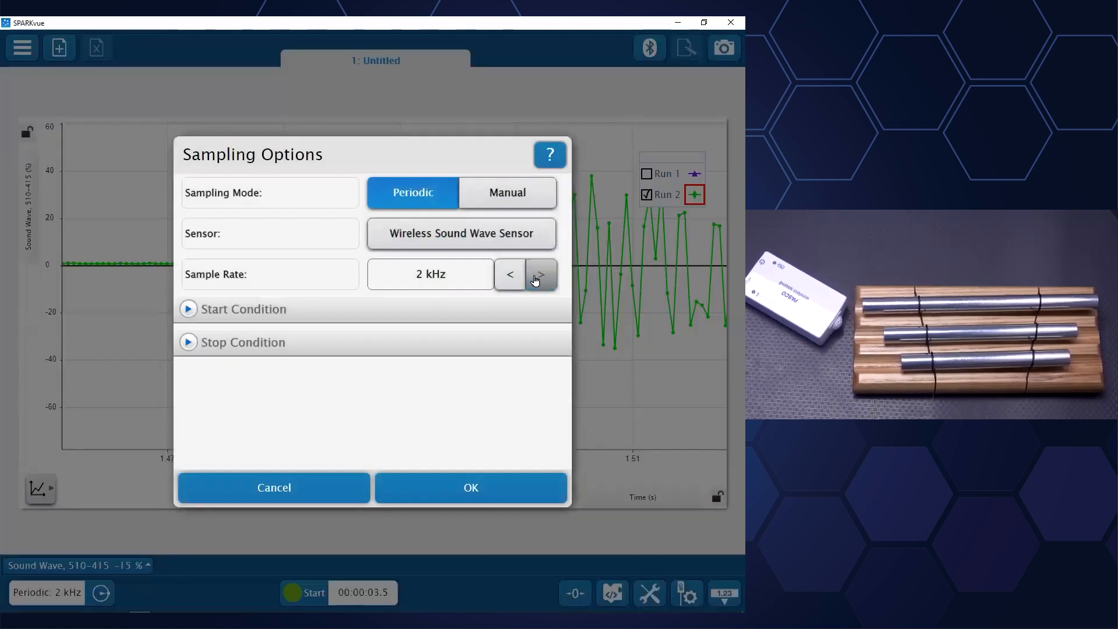
Try to raise the Wireless Sound Wave Sensor's sample rate above 2 kHz and cancel the sampling options
left_click(533, 276)
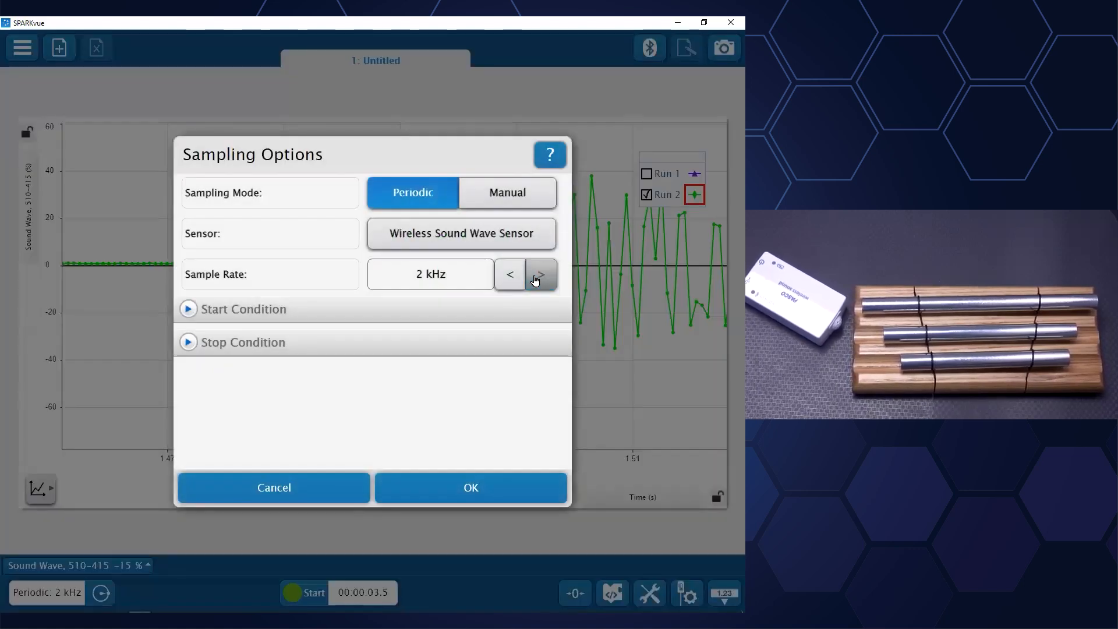
left_click(296, 496)
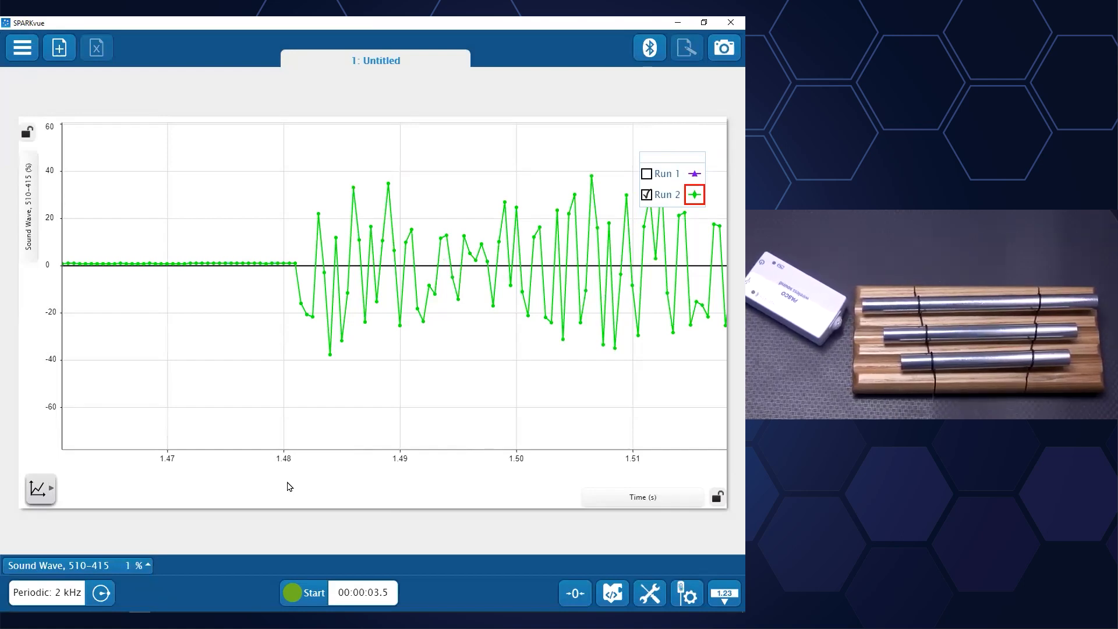
Start a new experiment and build it with a single full-page layout containing a scope display
left_click(23, 48)
left_click(34, 95)
left_click(417, 367)
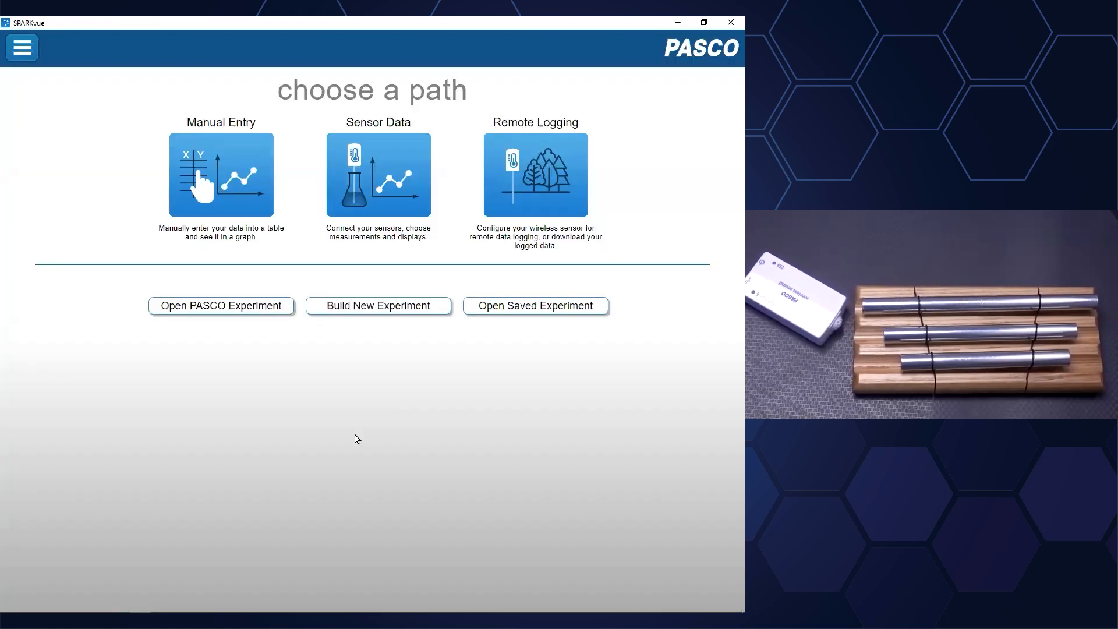
left_click(378, 317)
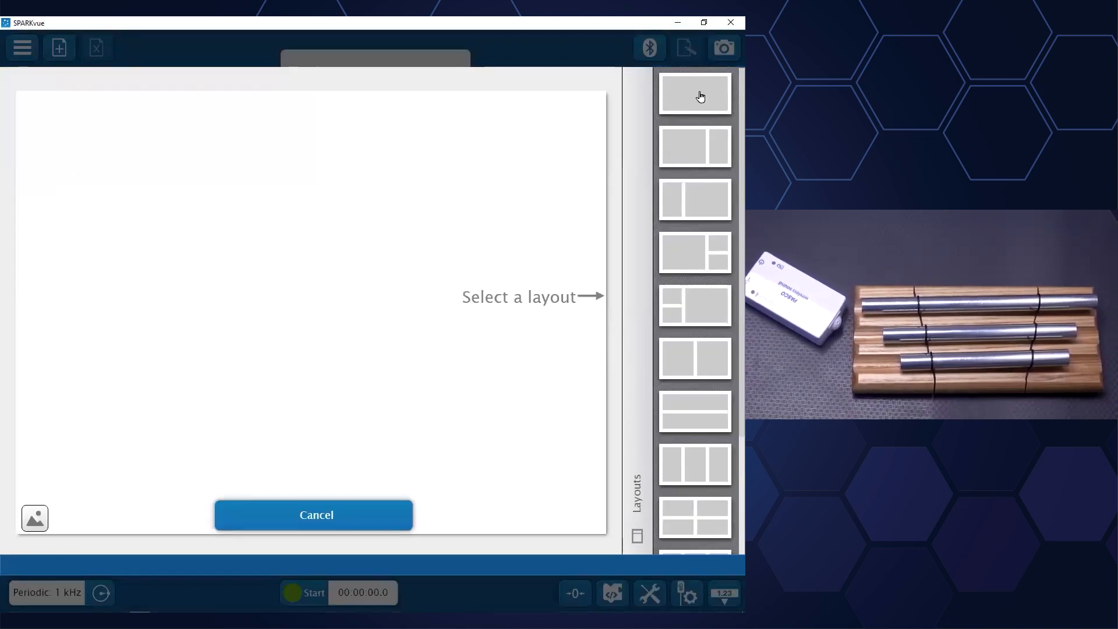
left_click(697, 92)
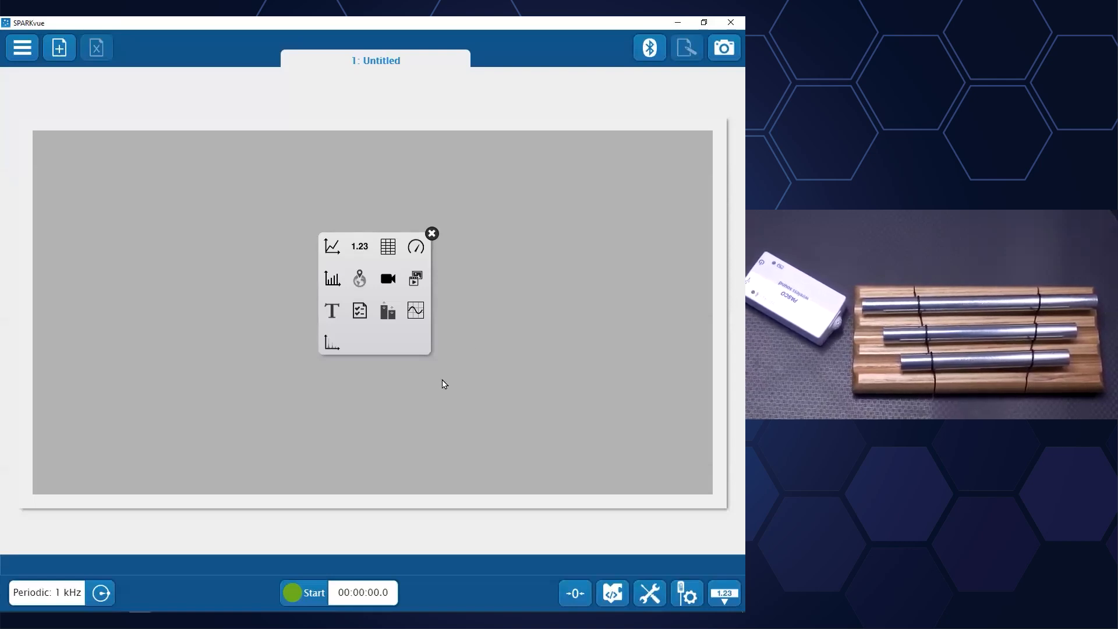
left_click(417, 315)
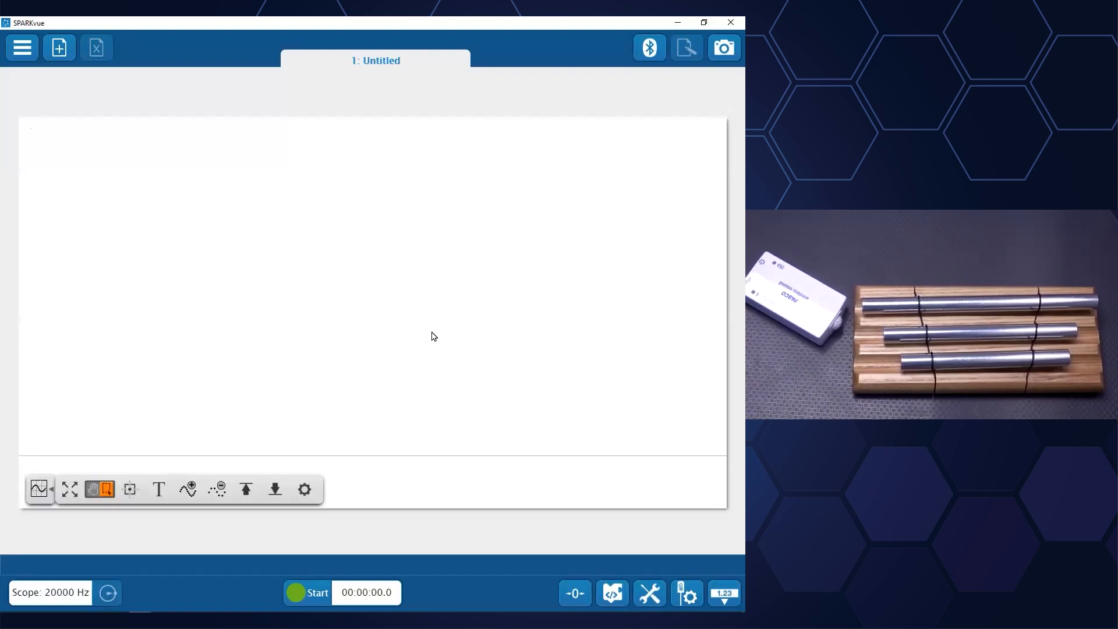
Assign the sensor's Sound Wave measurement to the scope's vertical axis and collapse the display tools
left_click(29, 207)
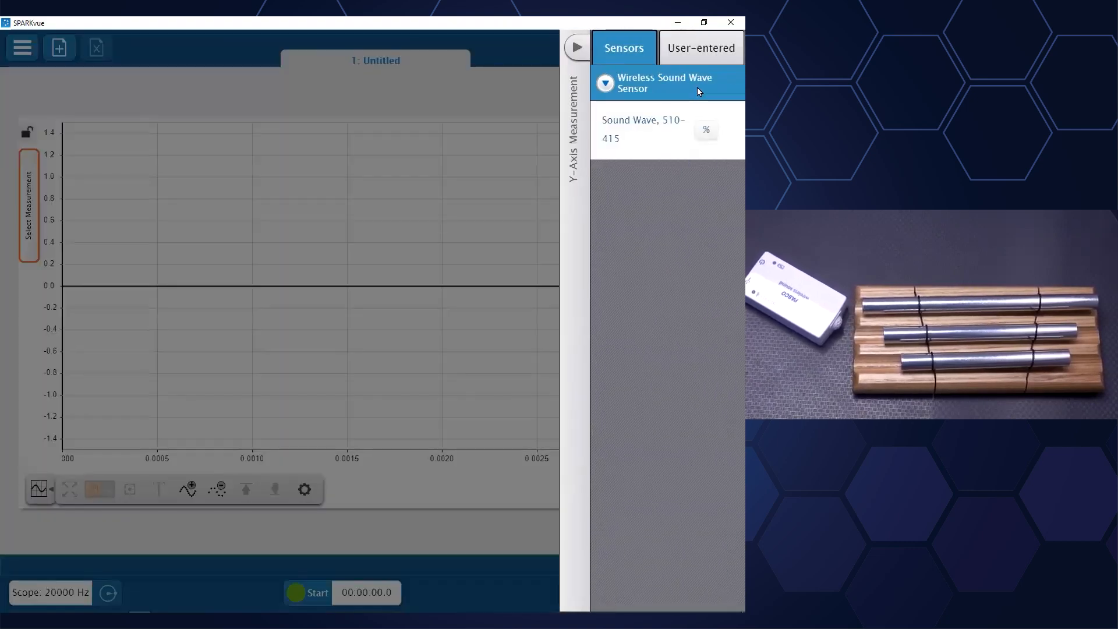
left_click(660, 138)
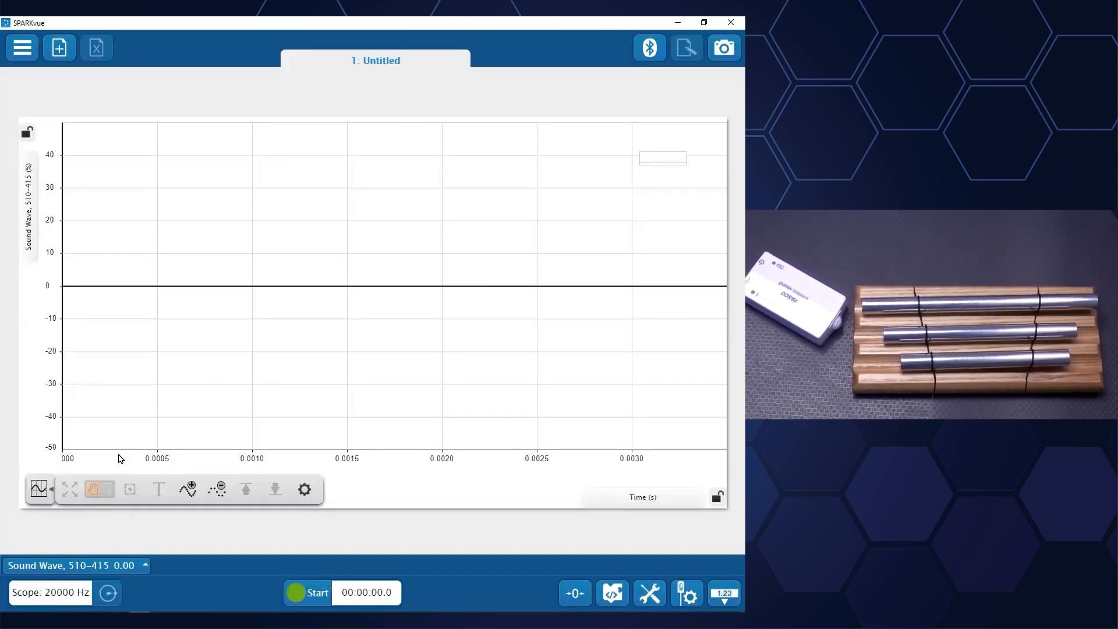
left_click(39, 490)
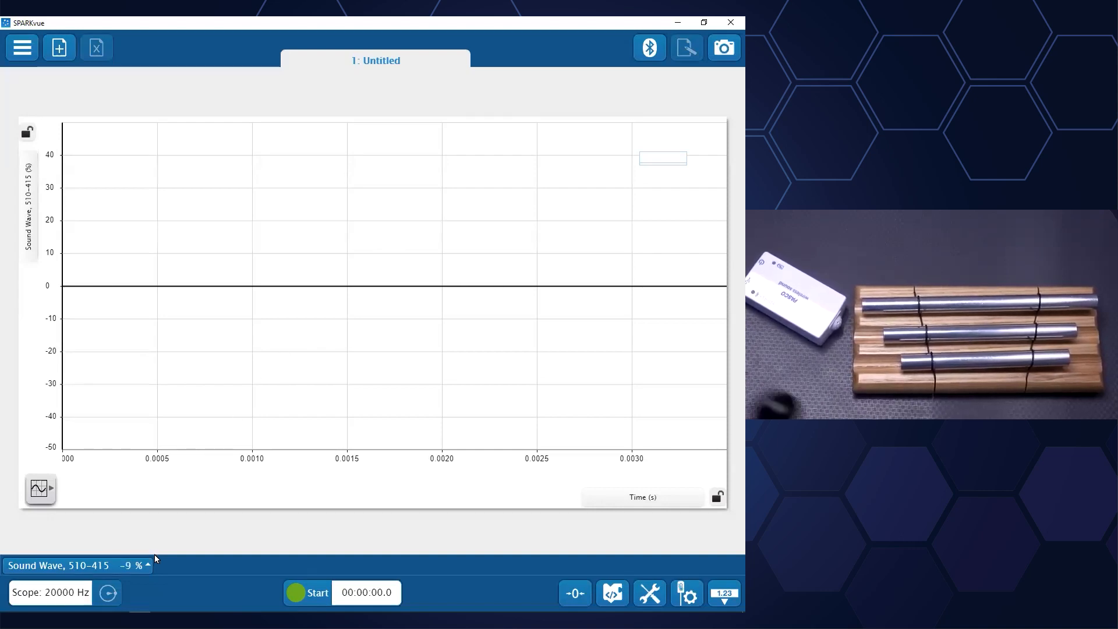
Start the scope run and turn on the rising trigger with its level at about 0 % on the vertical axis
left_click(309, 595)
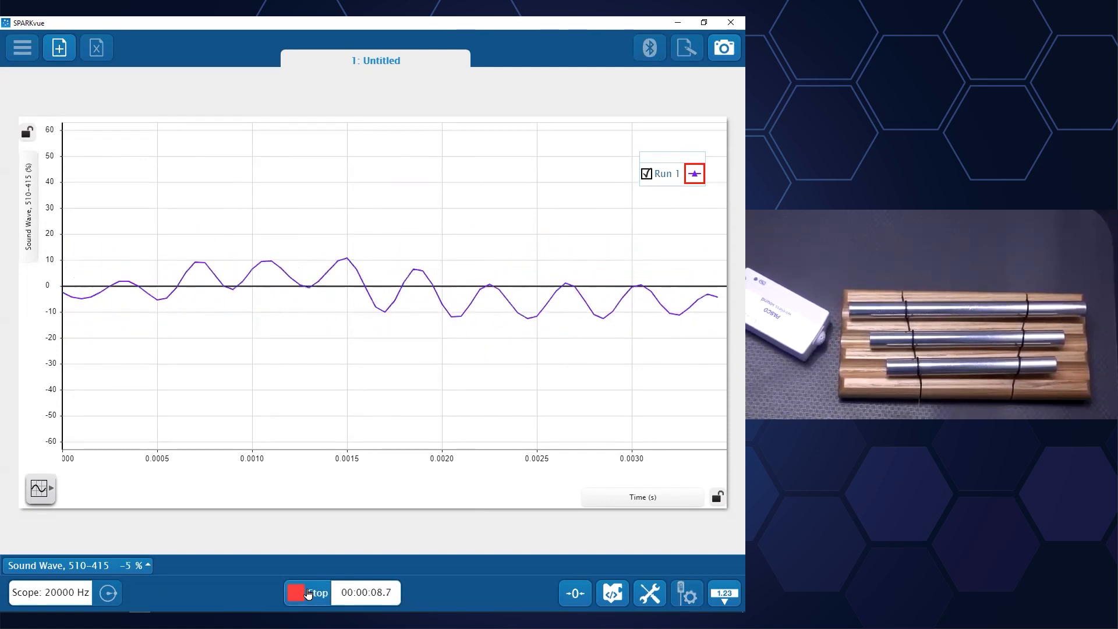
left_click(37, 492)
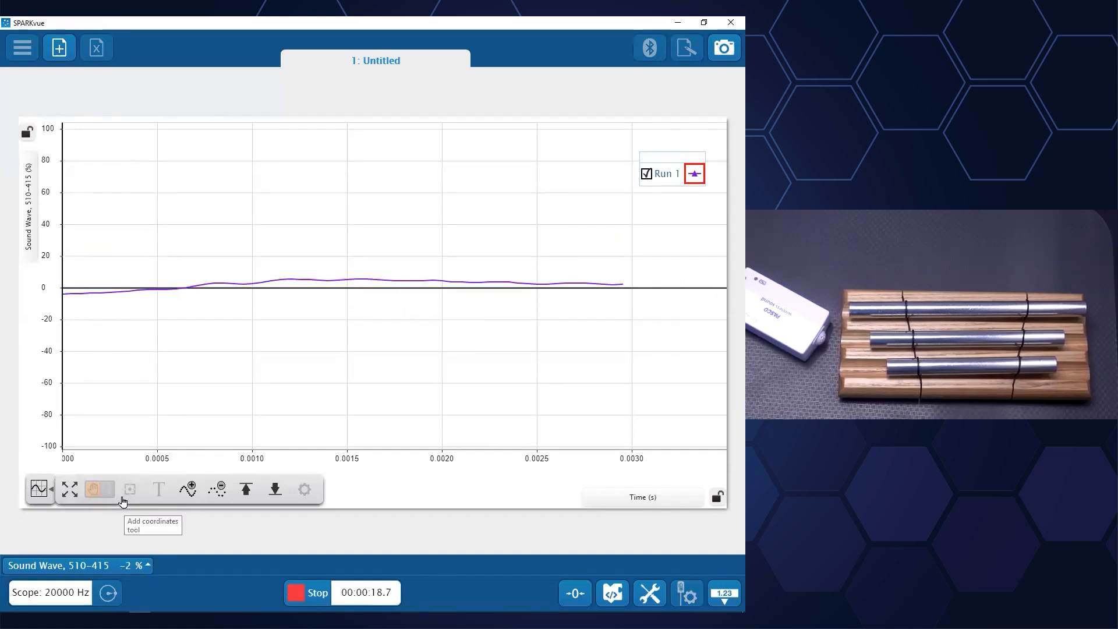
left_click(242, 501)
mouse_move(61, 295)
left_mouse_down()
mouse_move(66, 249)
mouse_move(65, 297)
left_mouse_up()
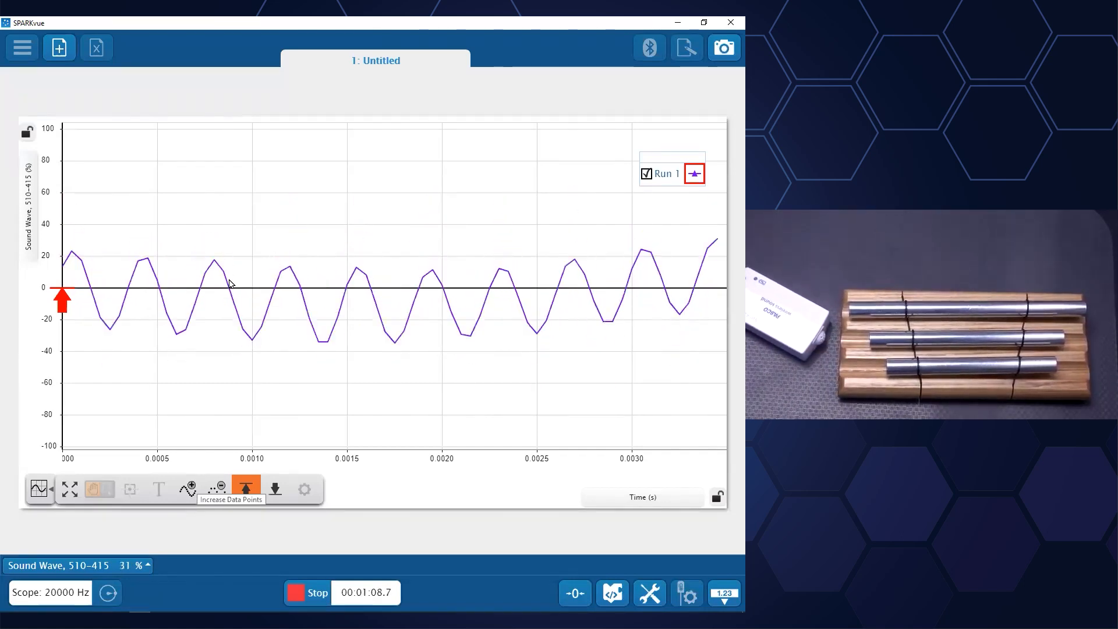
Raise the scope's sample rate to 50000 Hz and stop the run on a steady chime waveform
left_click(190, 492)
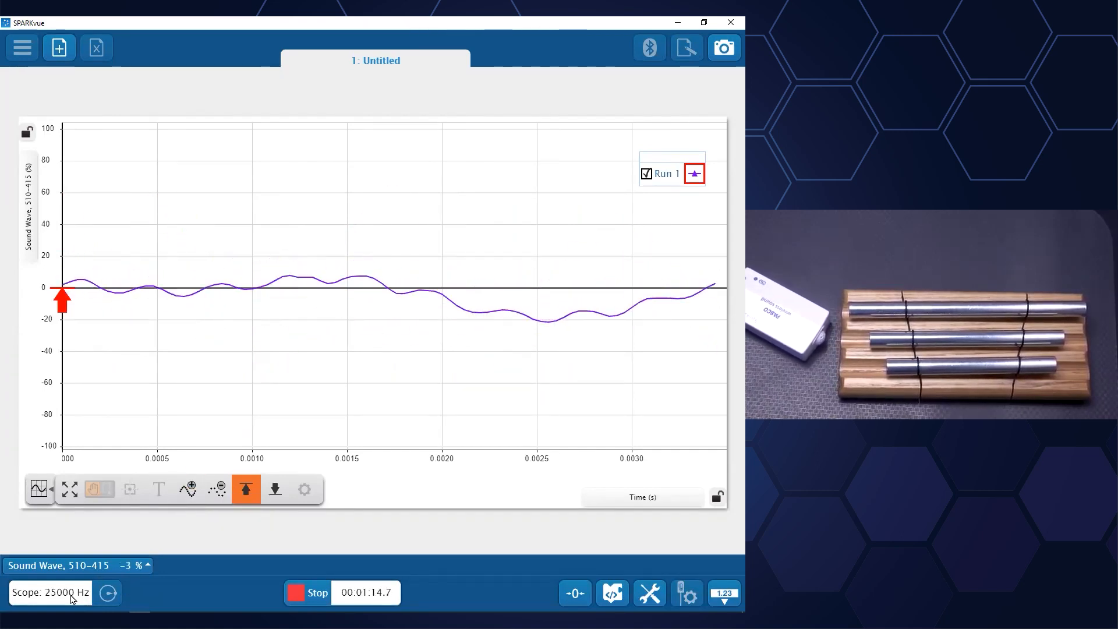
left_click(186, 496)
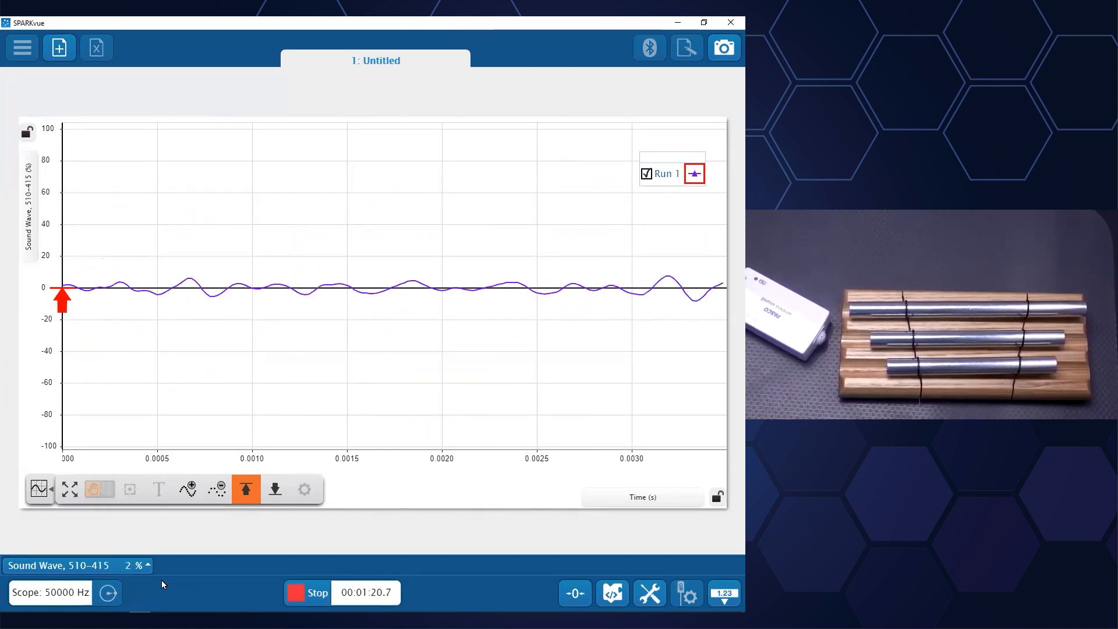
left_click(304, 596)
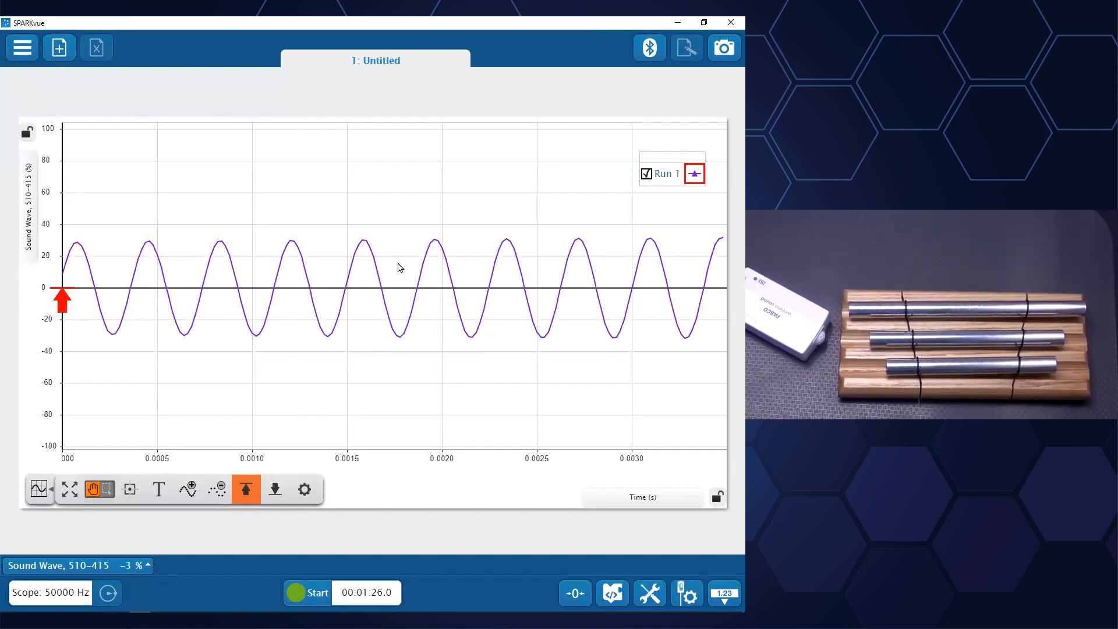
Stretch the vertical axis to about ±60 % and measure the coordinate difference between the second and third peaks of Run 1
left_click_drag(46, 218, 53, 171)
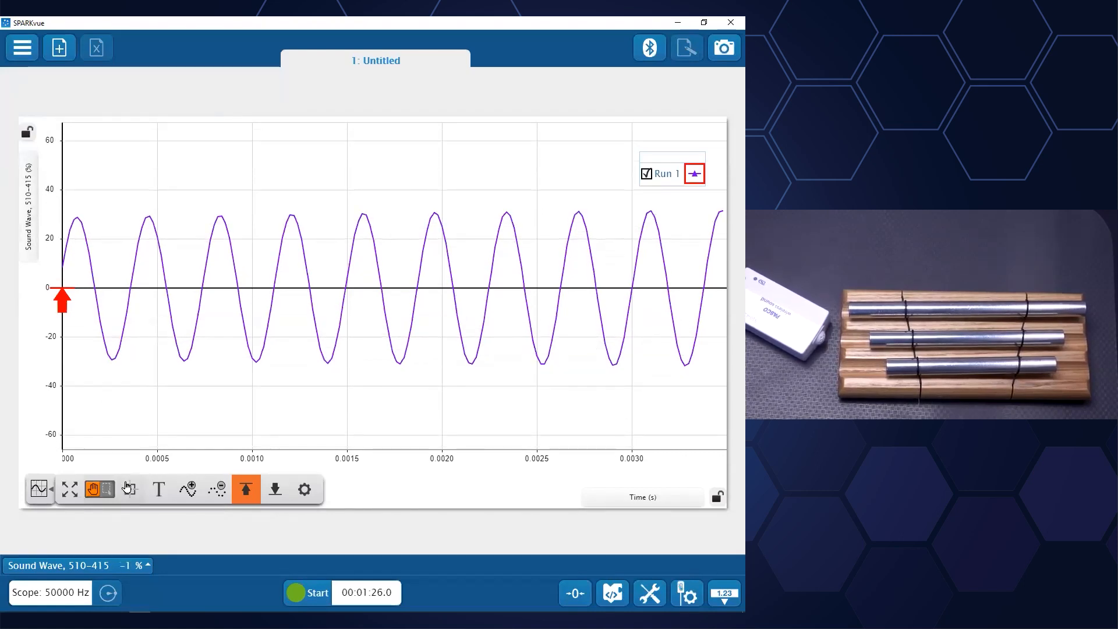
left_click(130, 489)
left_click_drag(396, 361, 150, 216)
left_click(112, 187)
mouse_move(287, 285)
left_mouse_down()
mouse_move(313, 309)
mouse_move(293, 218)
mouse_move(218, 217)
left_mouse_up()
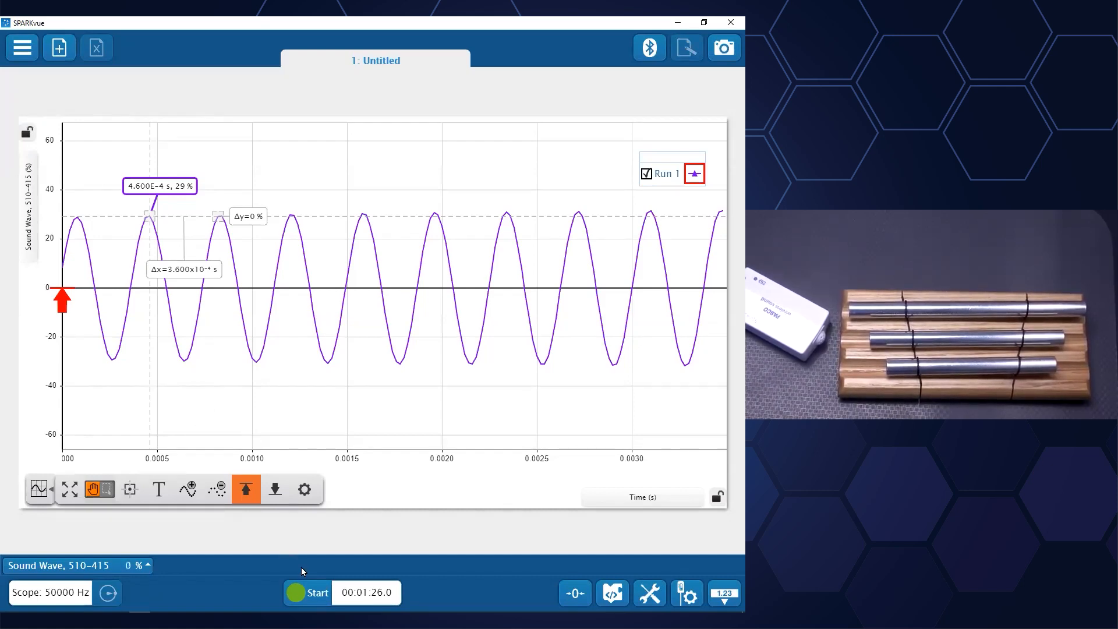
Record a second scope run of about 2 seconds and display Run 1 together with it
left_click(303, 594)
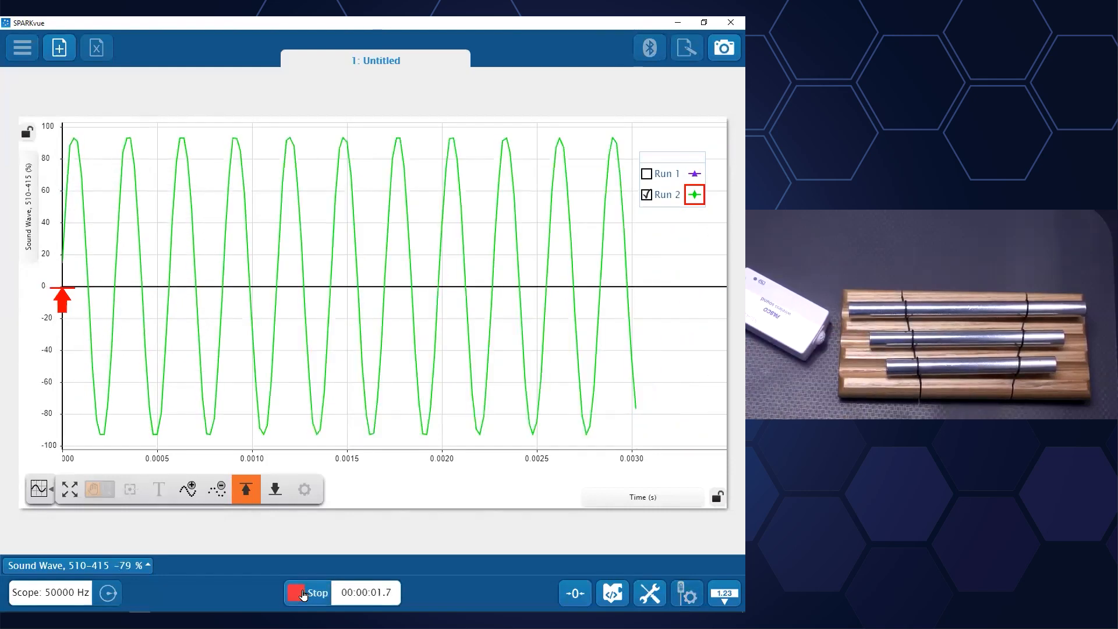
left_click(303, 594)
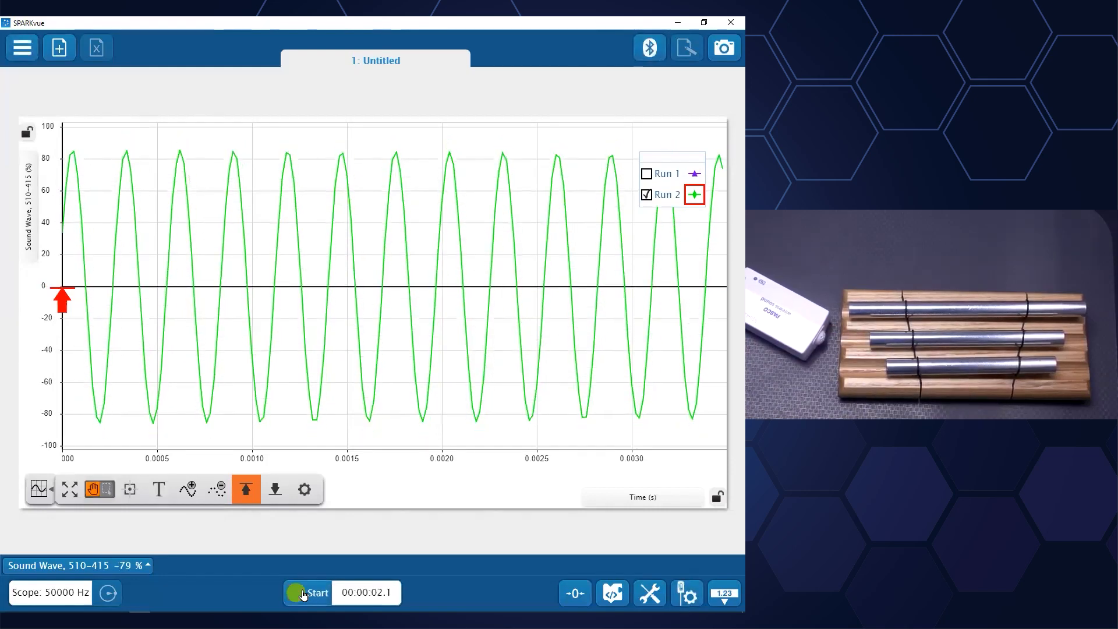
left_click(646, 174)
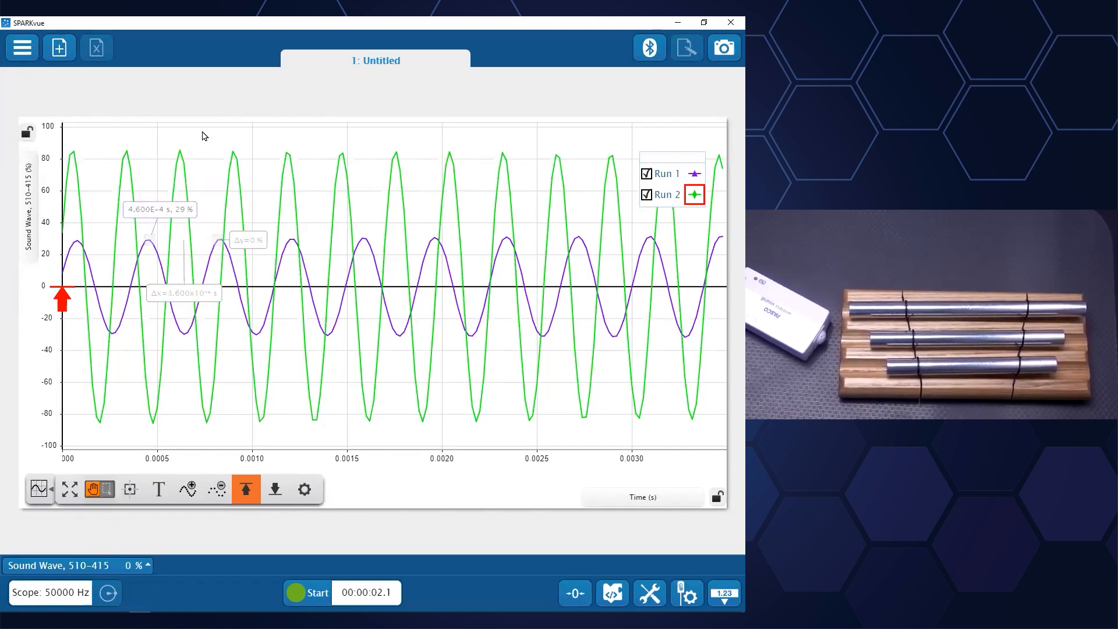
Add a second single-display page with a frequency spectrum (FFT) graph of the Sound Wave measurement
left_click(63, 50)
left_click(709, 101)
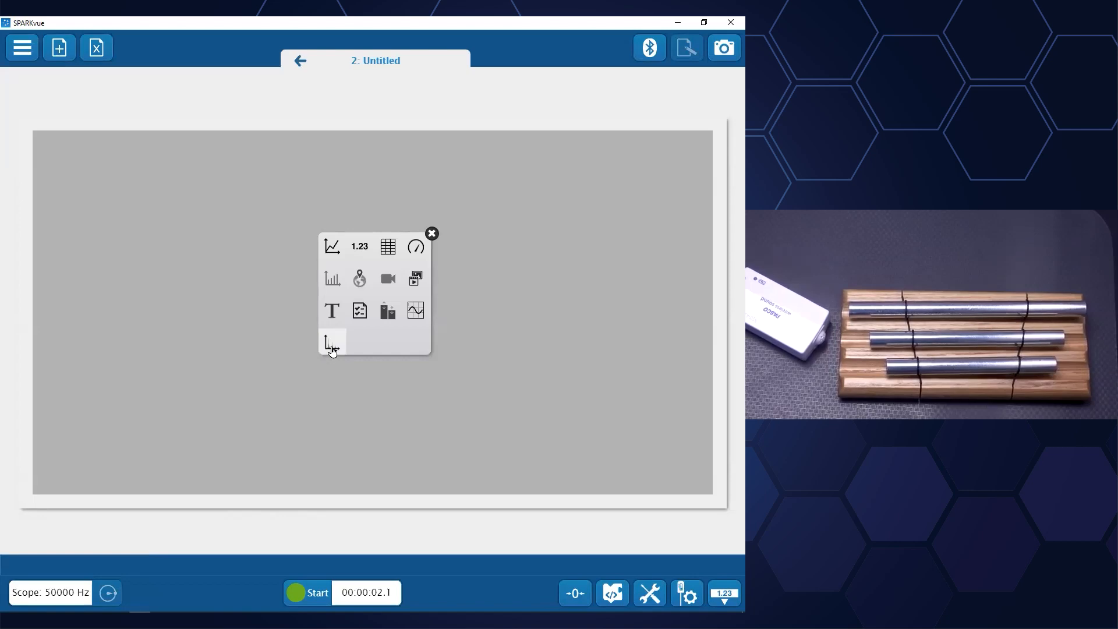
left_click(333, 345)
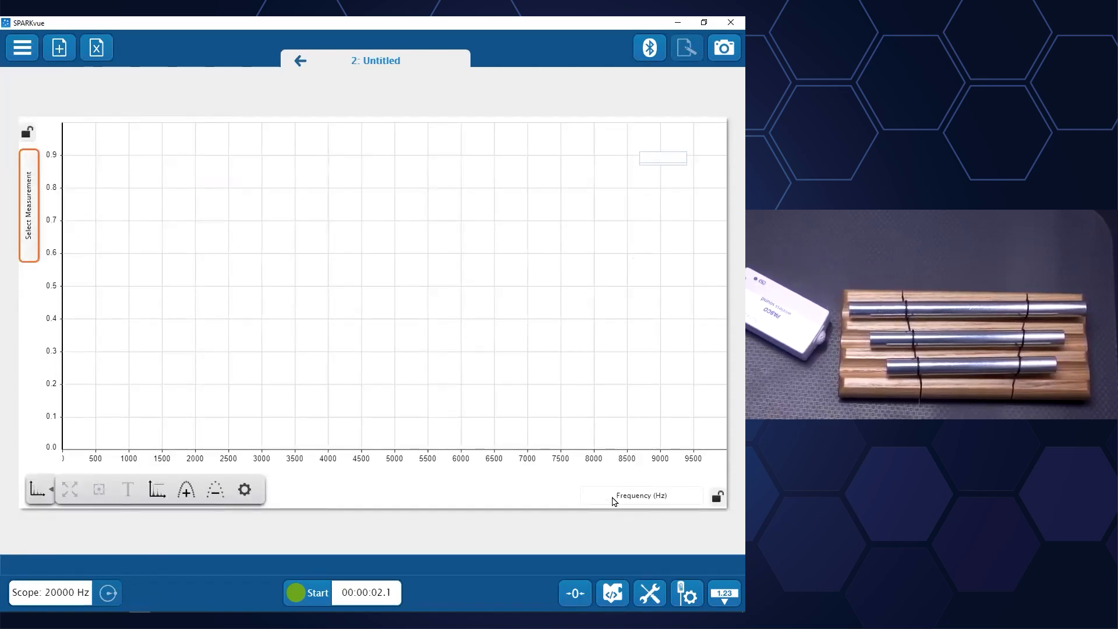
left_click(24, 199)
left_click(627, 124)
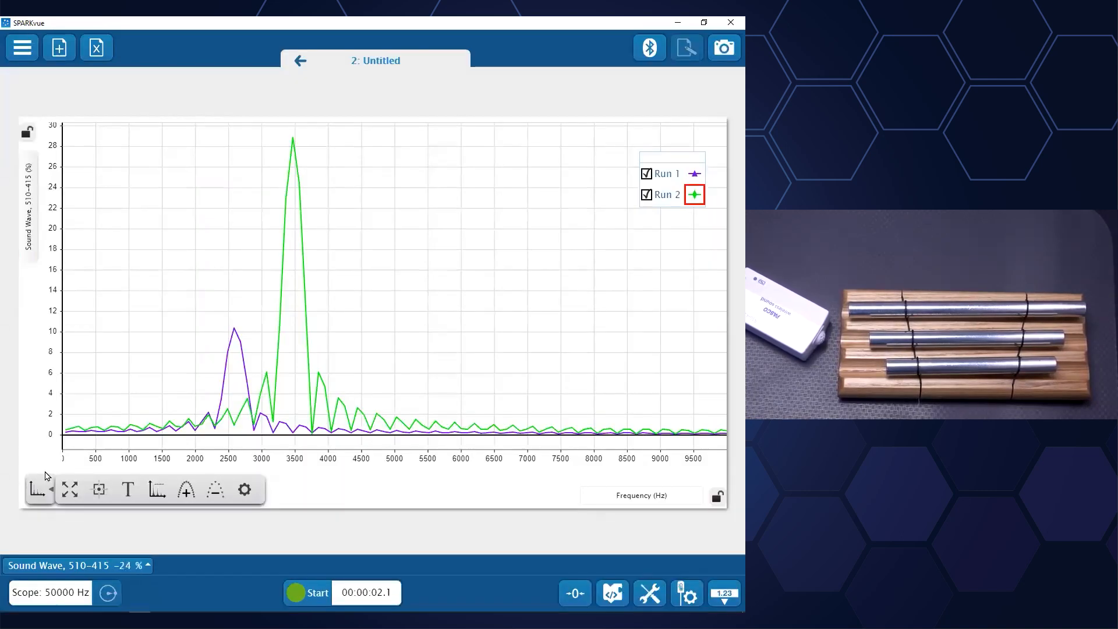
Record a third run of about 2.6 seconds on the spectrum page, check it on the scope page, and return to the spectrum
left_click(297, 593)
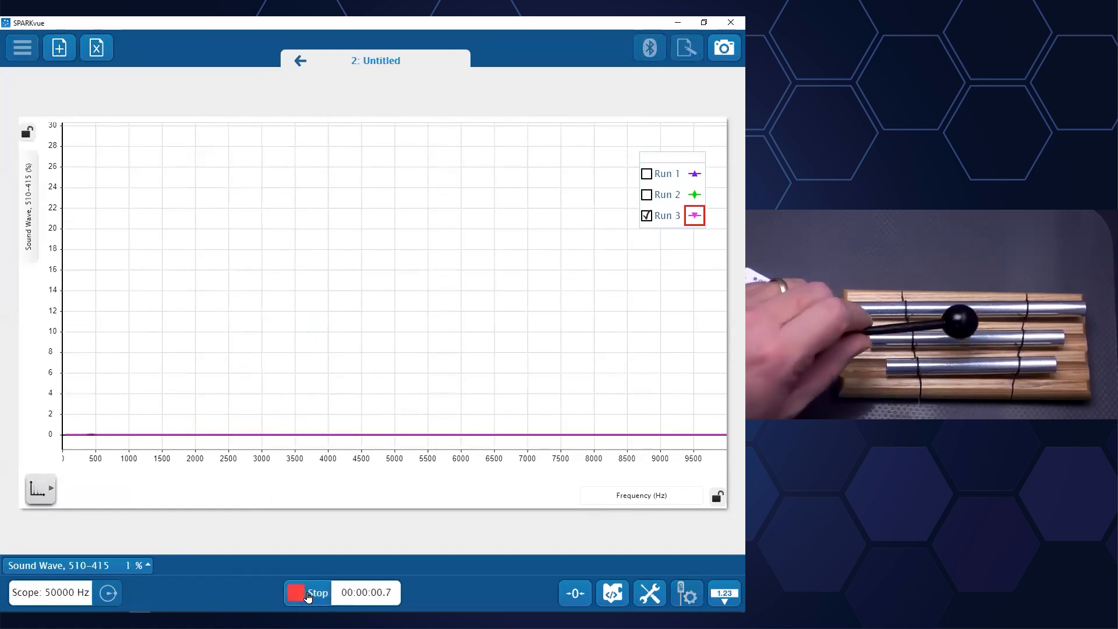
left_click(309, 594)
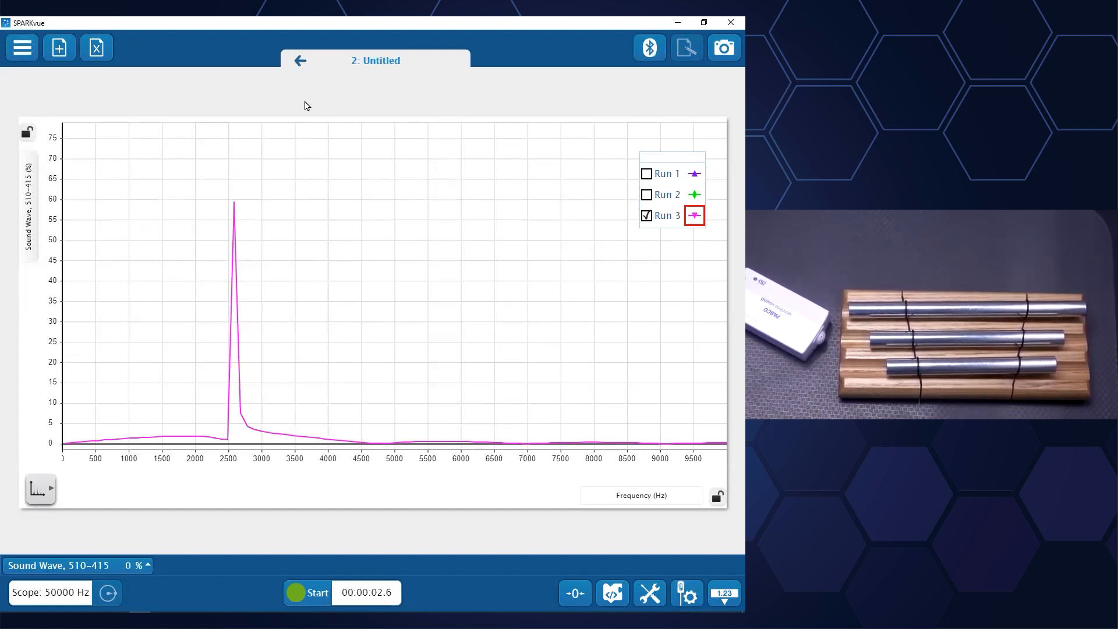
left_click(300, 61)
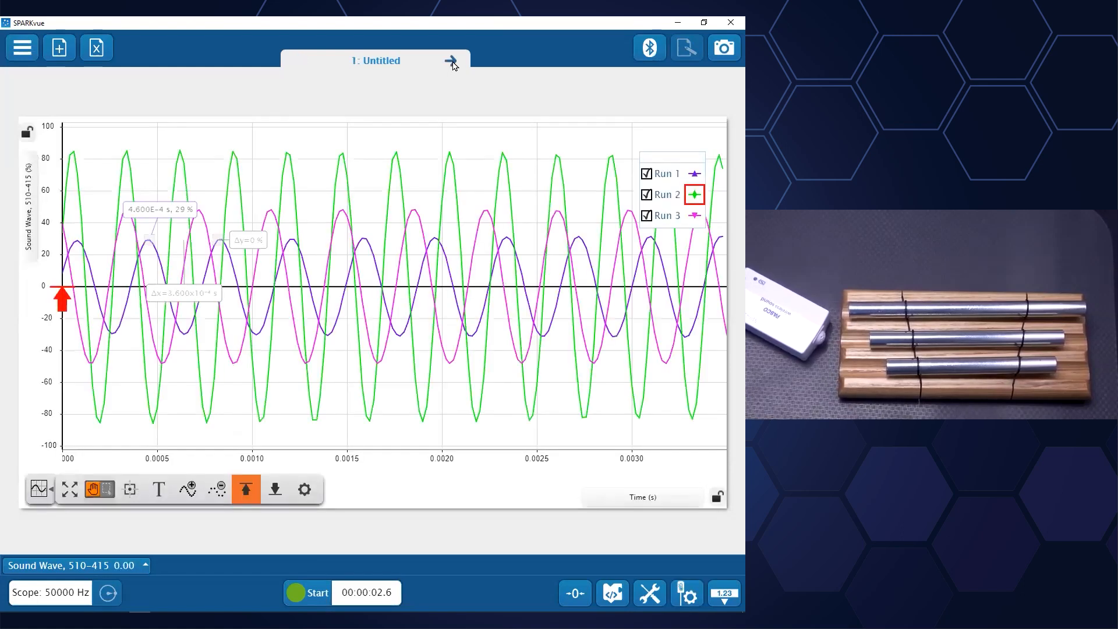
left_click(452, 62)
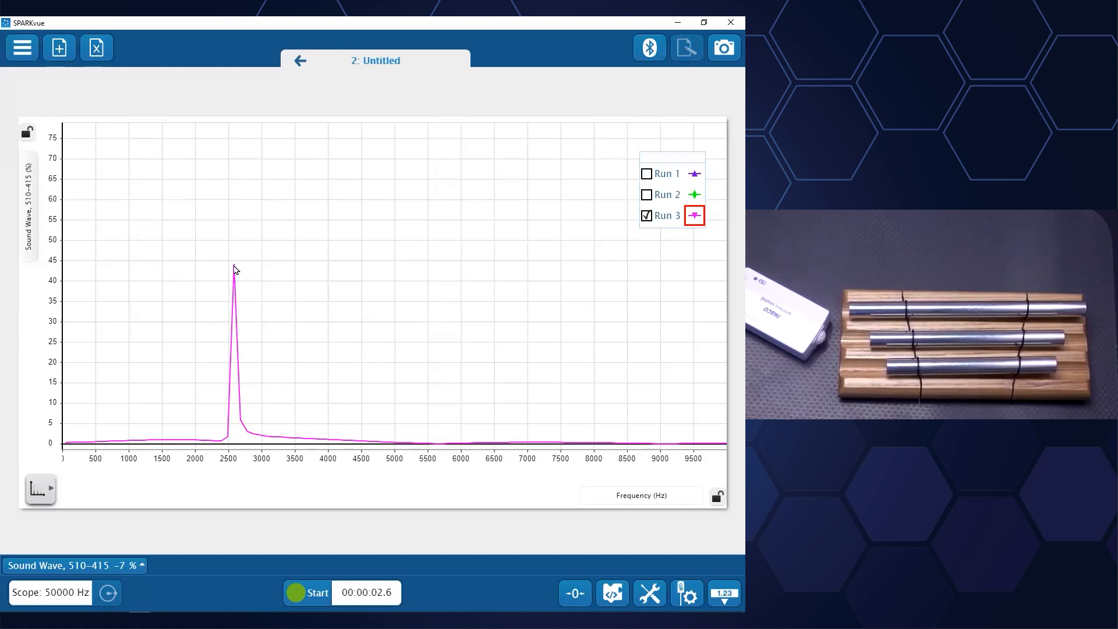
Add a coordinates marker to the peak of Run 3's frequency spectrum and place its label just above the peak
left_click(50, 493)
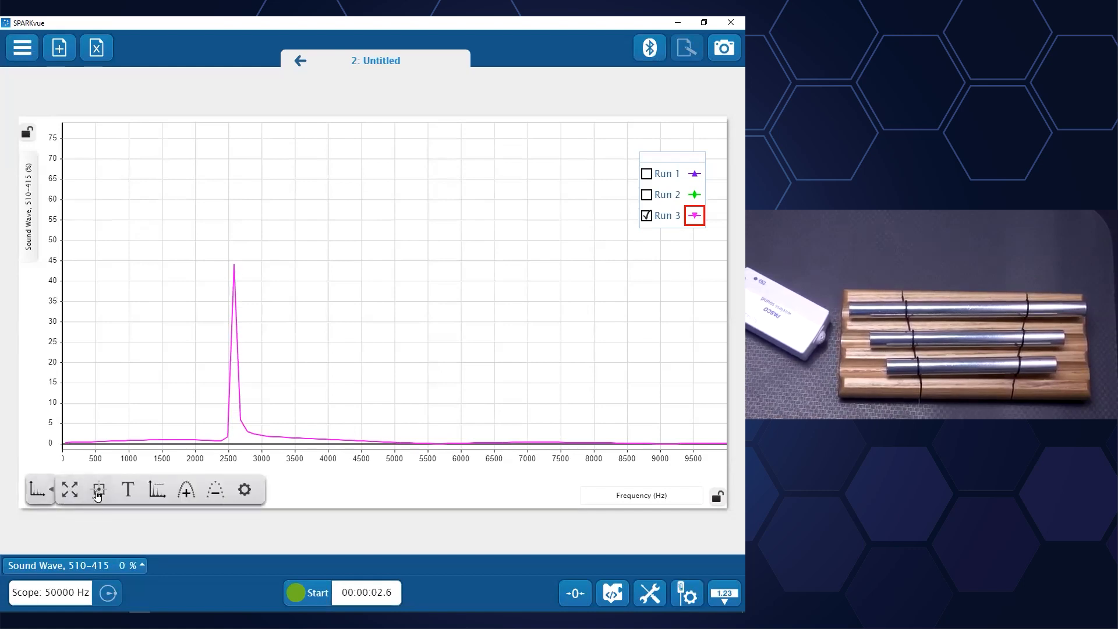
left_click(233, 264)
left_click(223, 241)
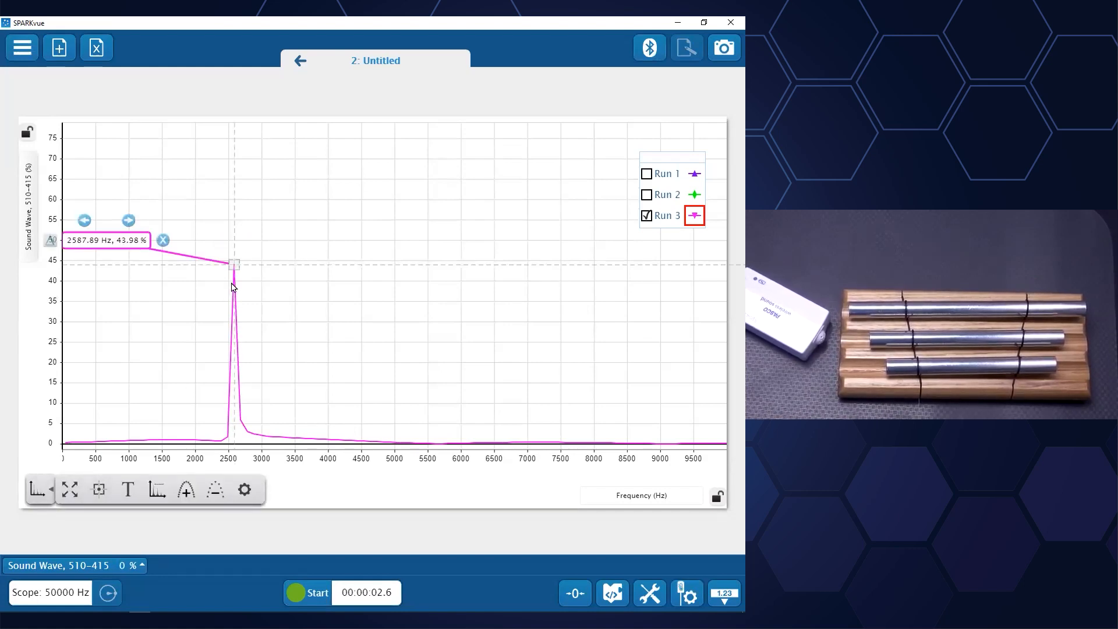
left_click_drag(120, 236, 250, 214)
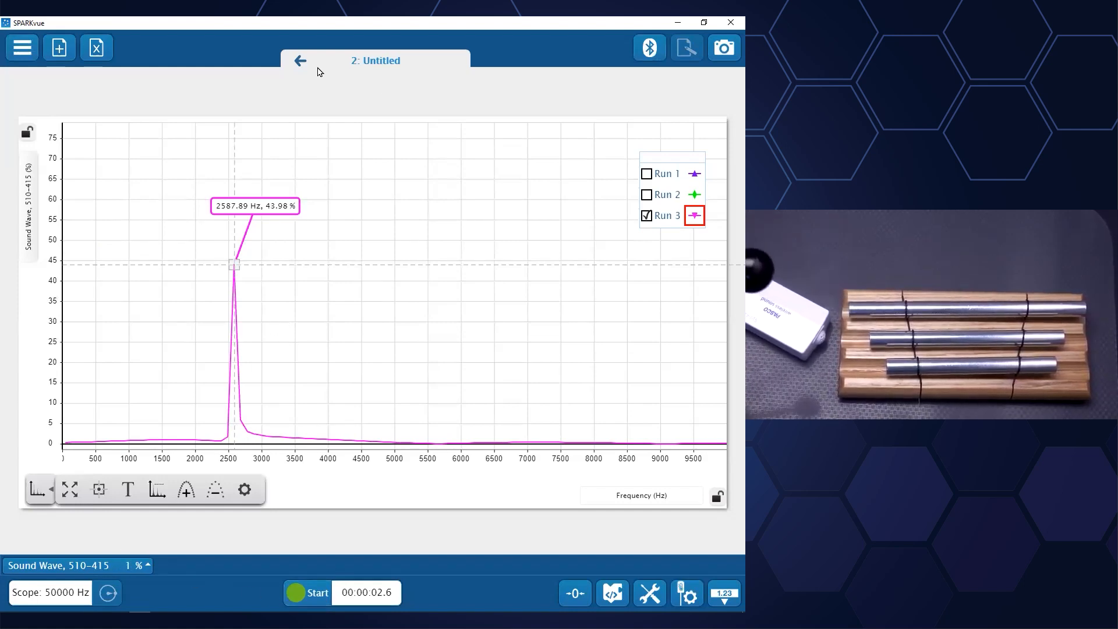
Record a fourth run of about 8.8 seconds on the scope page and check it on the spectrum page
left_click(301, 60)
left_click(330, 593)
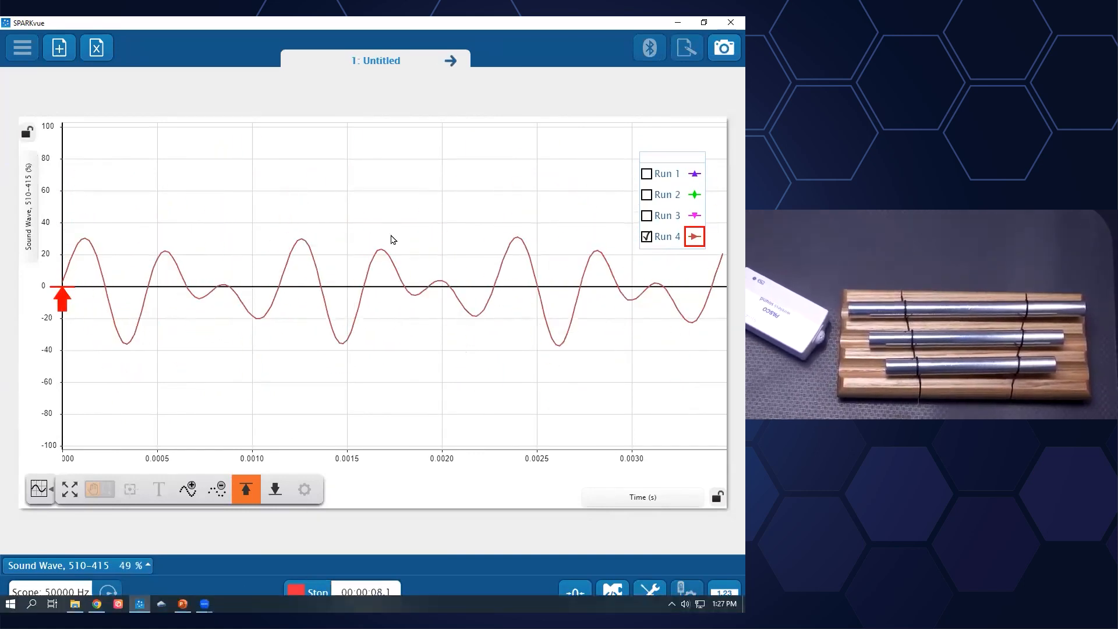
left_click(308, 593)
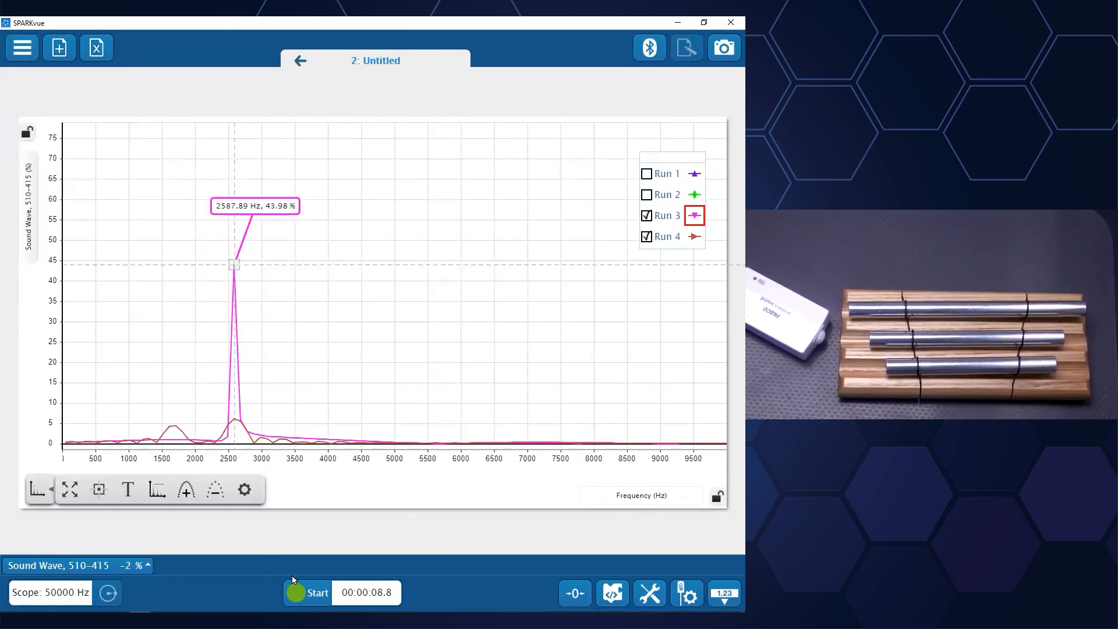
Record a fifth run of about 3.5 seconds on the spectrum page and inspect its three main peaks
left_click(303, 593)
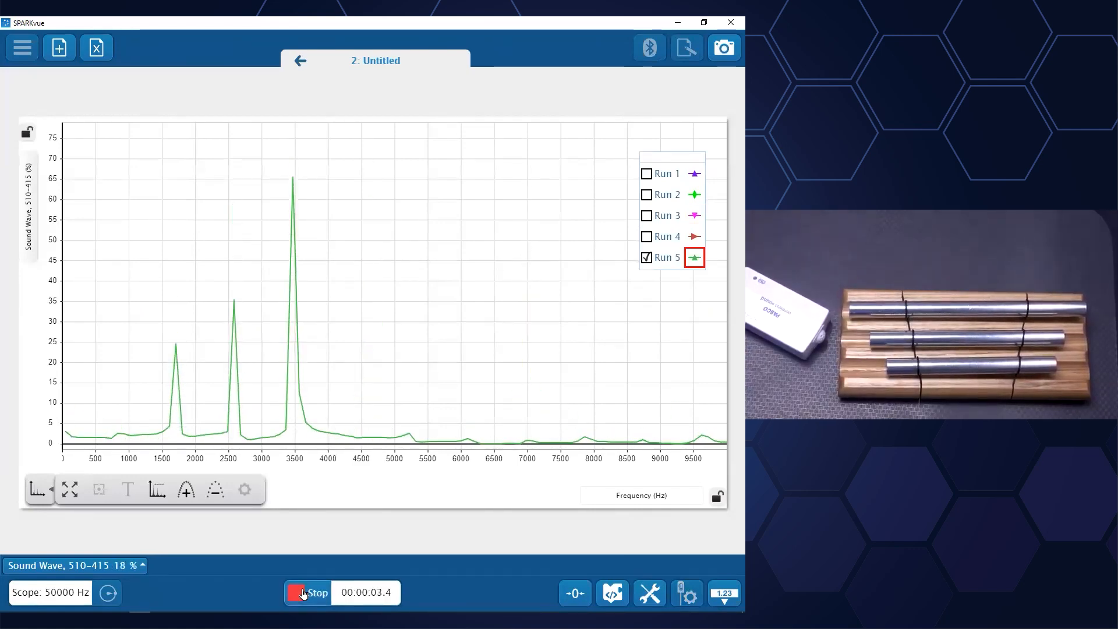
left_click(303, 593)
left_click(176, 346)
left_click(233, 360)
left_click(292, 192)
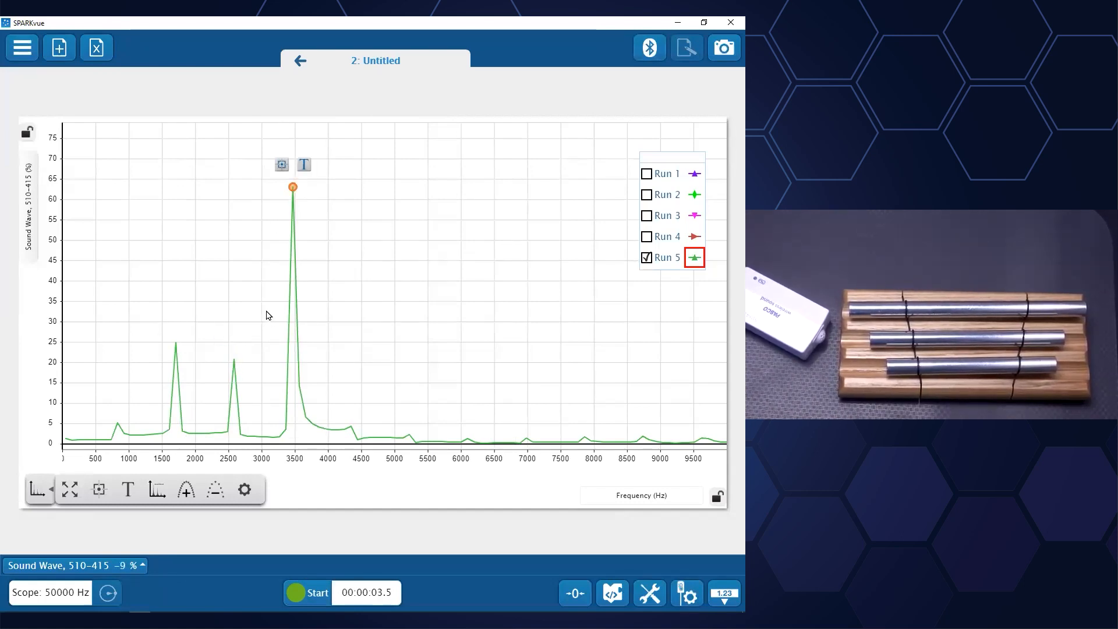
left_click(260, 334)
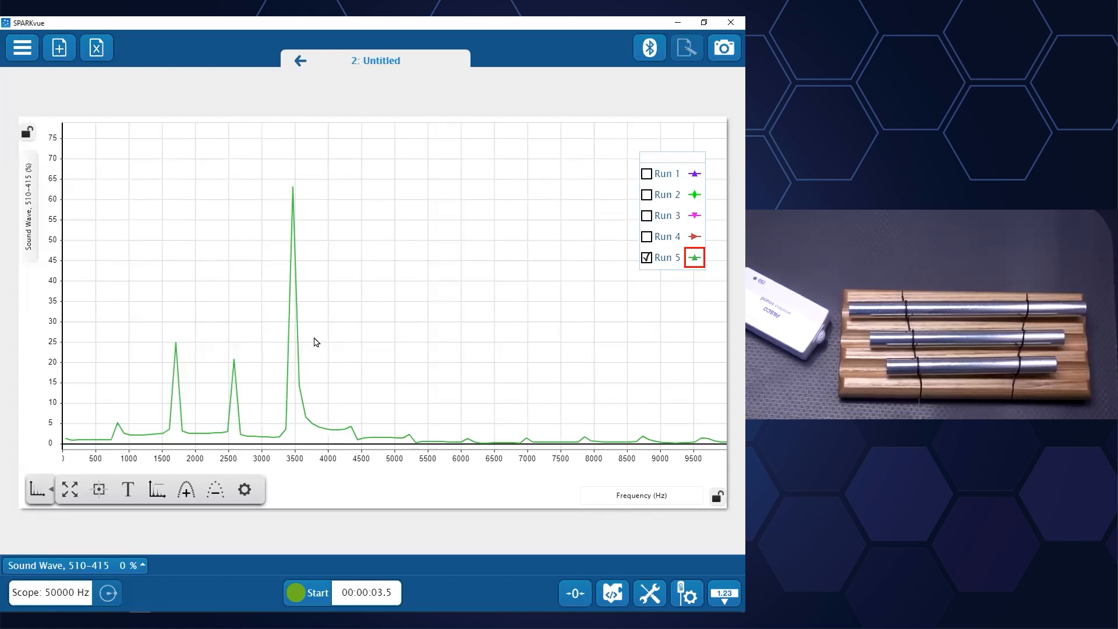
Switch to the PowerPoint slide show and go to the Room Carbon Dioxide Levels slide
key("alt+Tab")
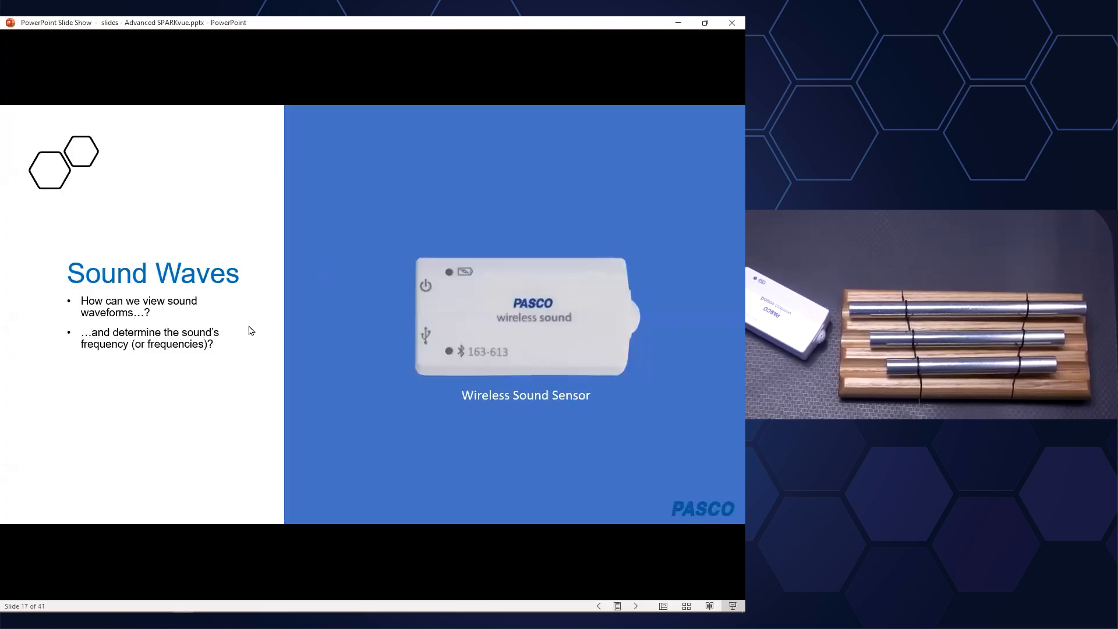
key("Right")
key("Right")
key("Right")
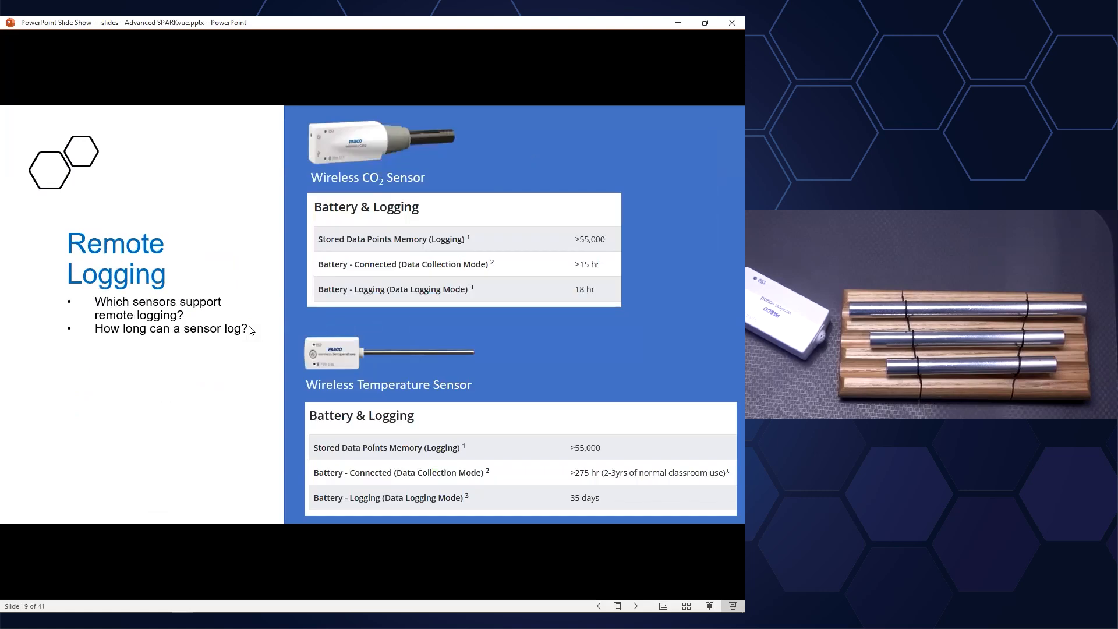
key("Left")
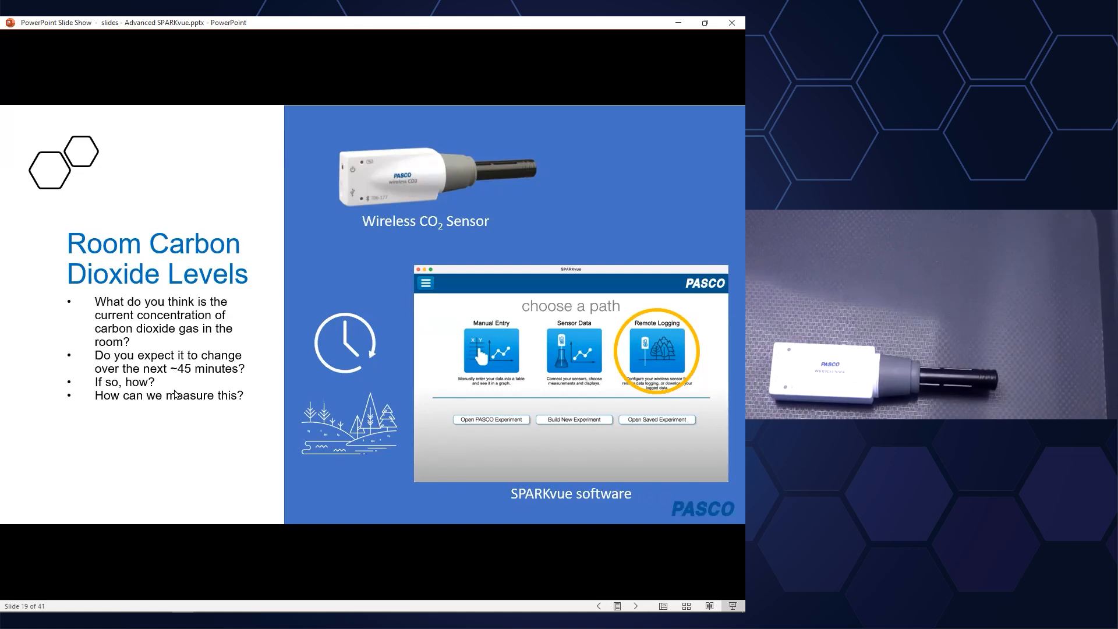
Switch back to SPARKvue and leave the sound experiment to start a new one from the path selection
key("alt+Tab")
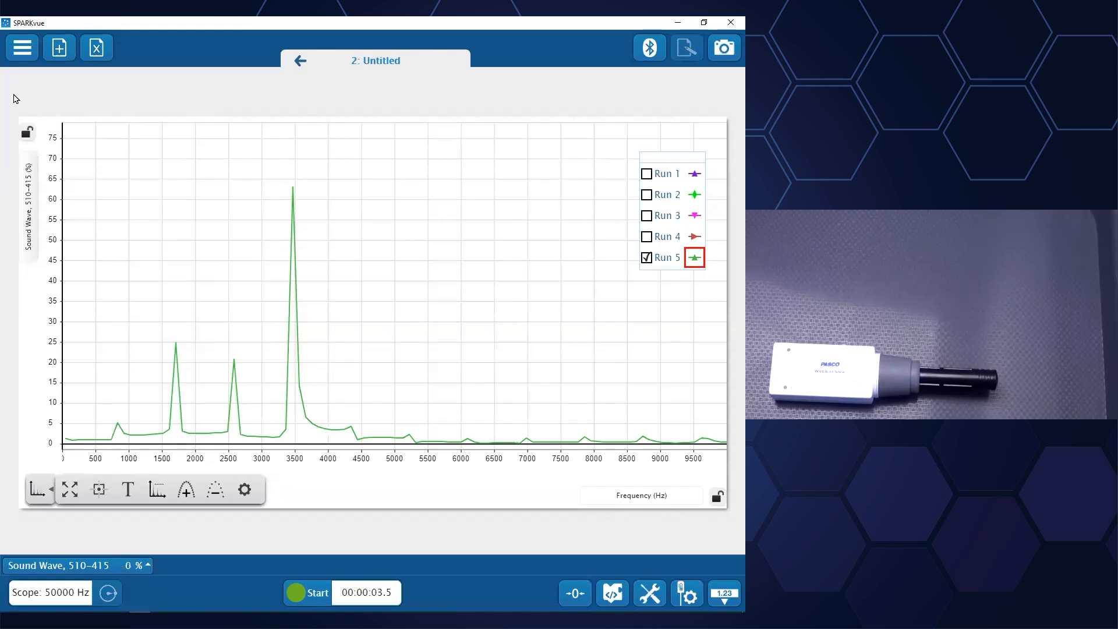
left_click(22, 47)
left_click(47, 41)
left_click(412, 354)
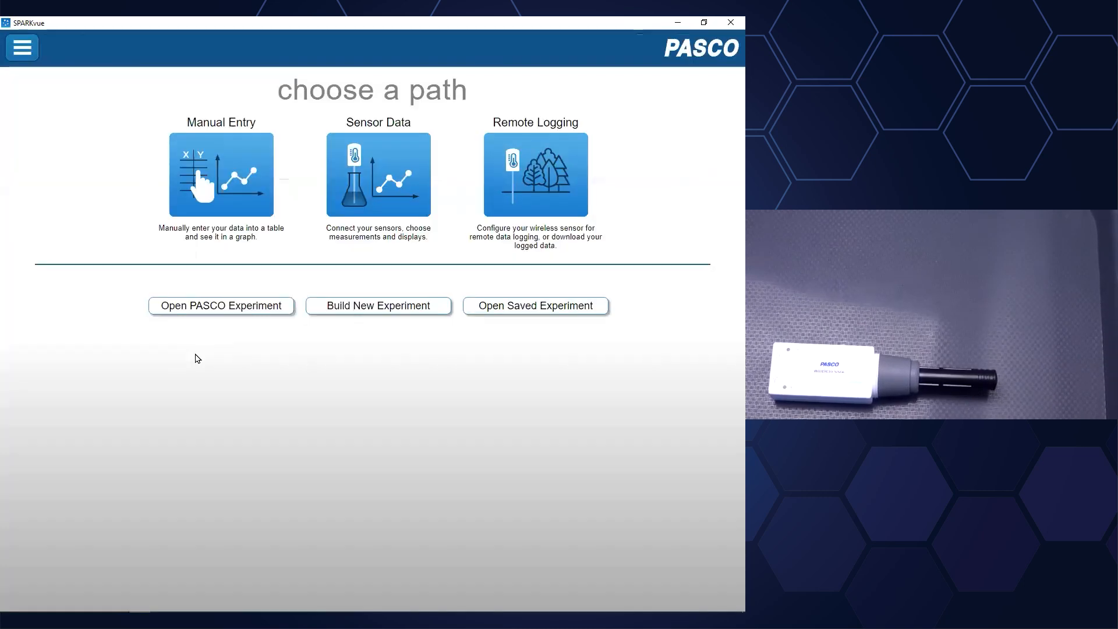
Download the wireless CO2 sensor's logged data with deletion from the sensor enabled, and show CO2 Concentration in a graph scaled to fit
left_click(523, 167)
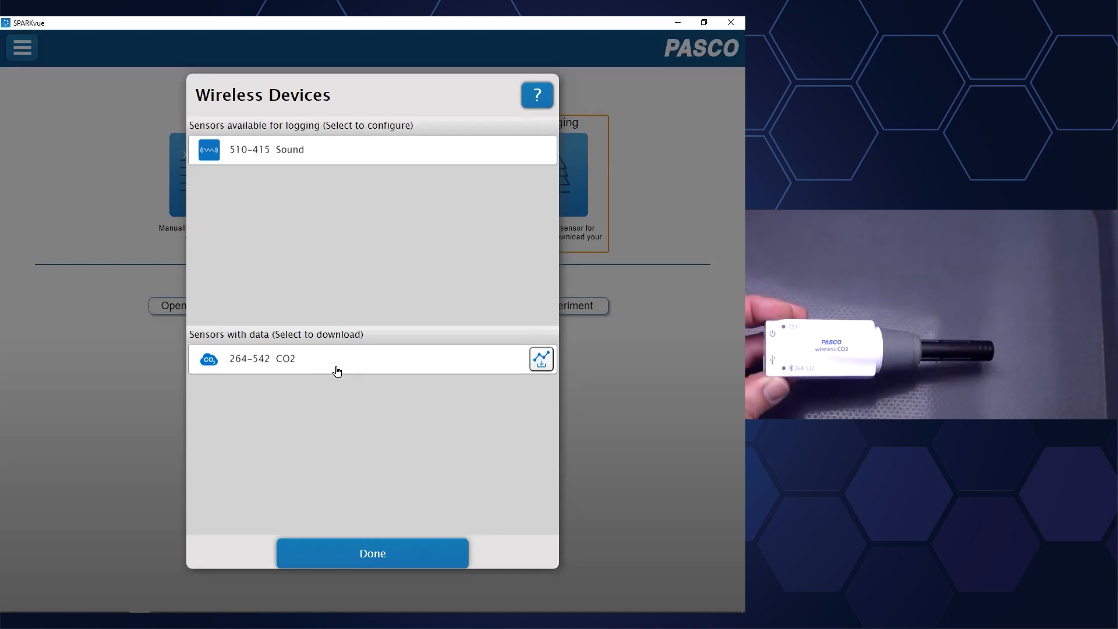
left_click(293, 362)
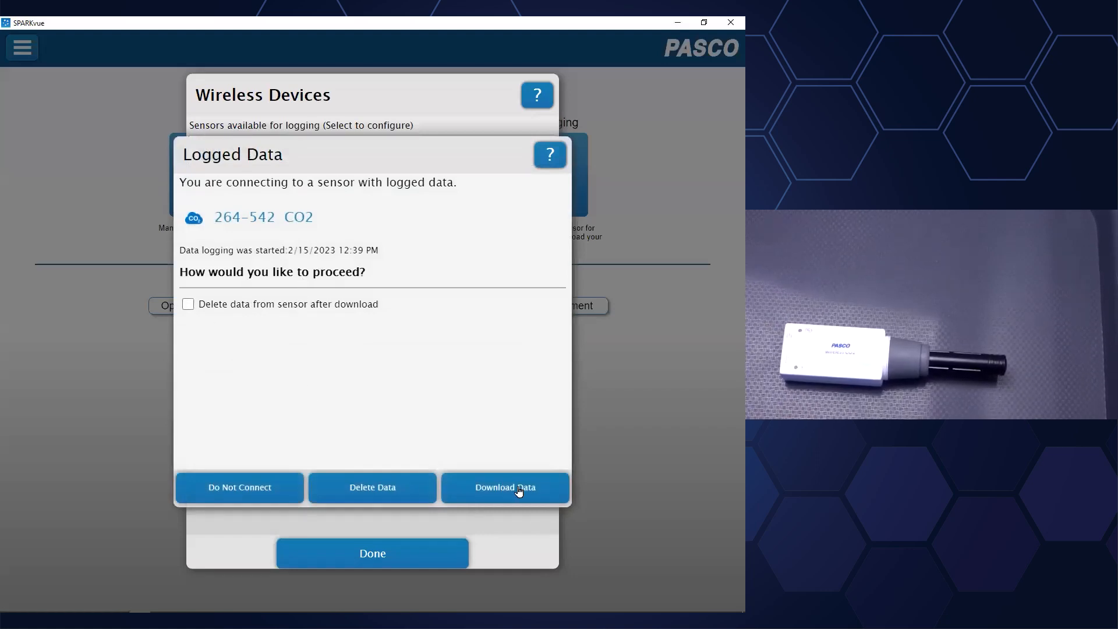
left_click(188, 306)
left_click(500, 488)
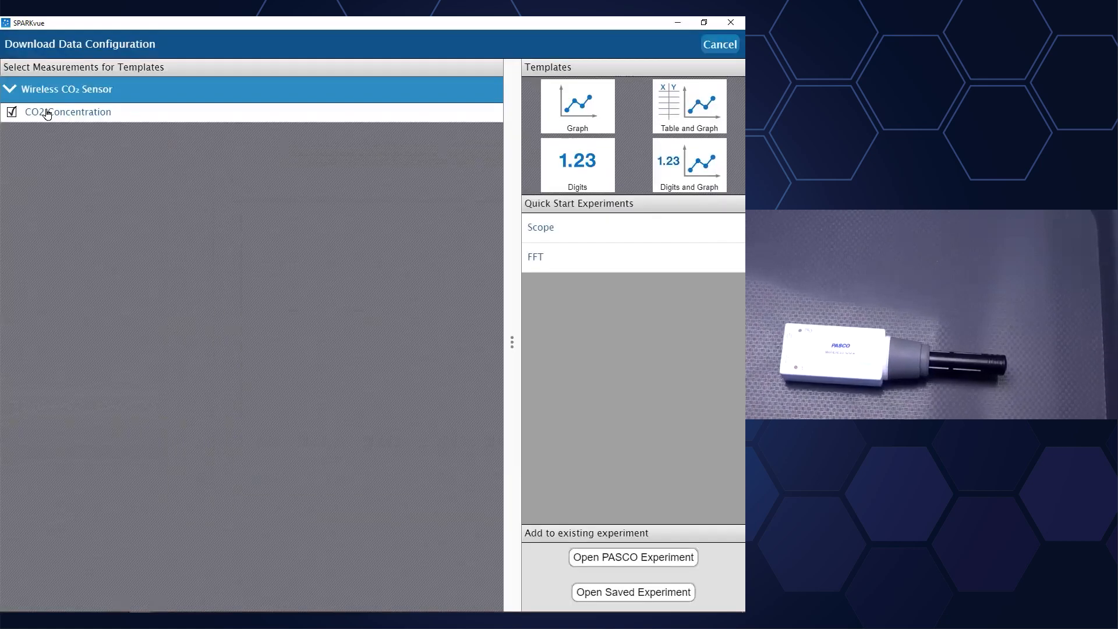
left_click(572, 104)
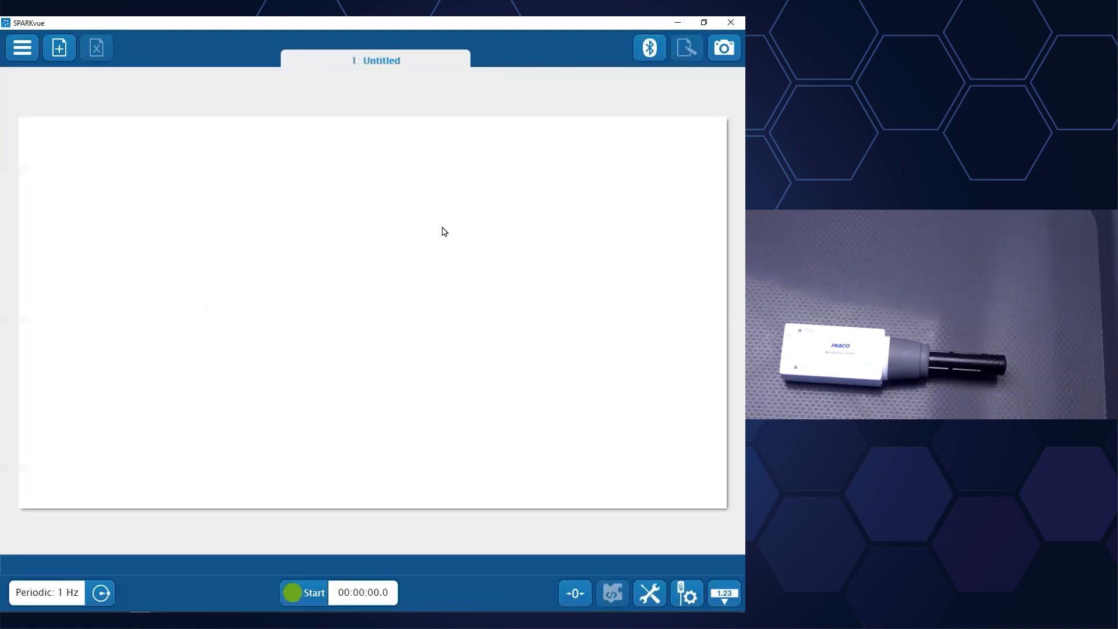
left_click(73, 493)
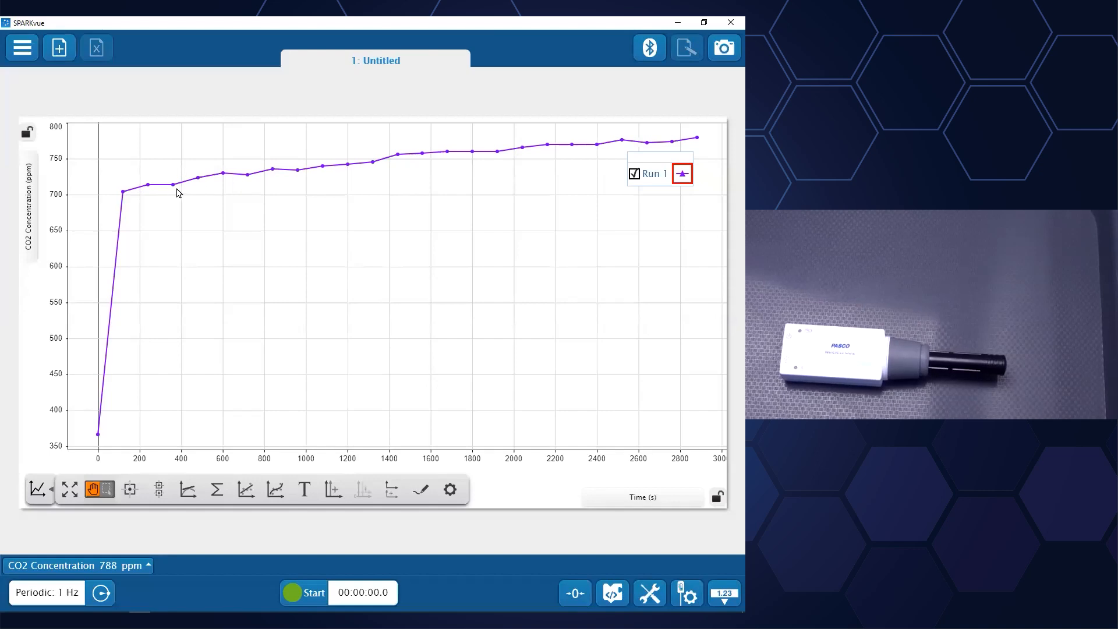
Apply a linear fit to all CO2 points except the first and place the fit label below the curve
left_click(110, 492)
left_click_drag(100, 124, 705, 247)
left_click(402, 113)
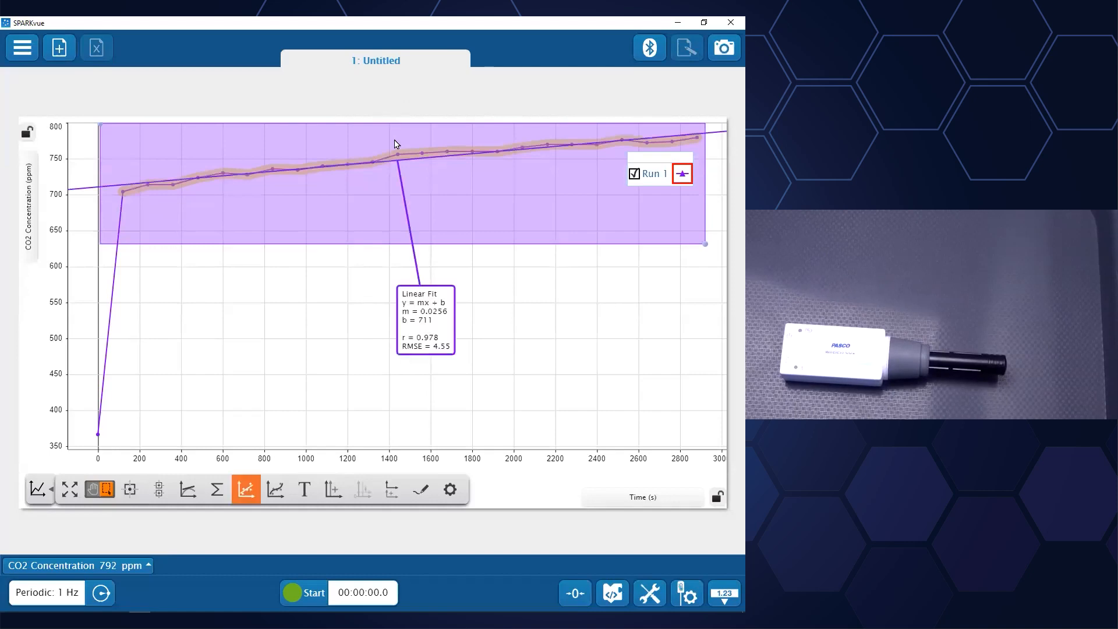
left_click_drag(428, 307, 493, 228)
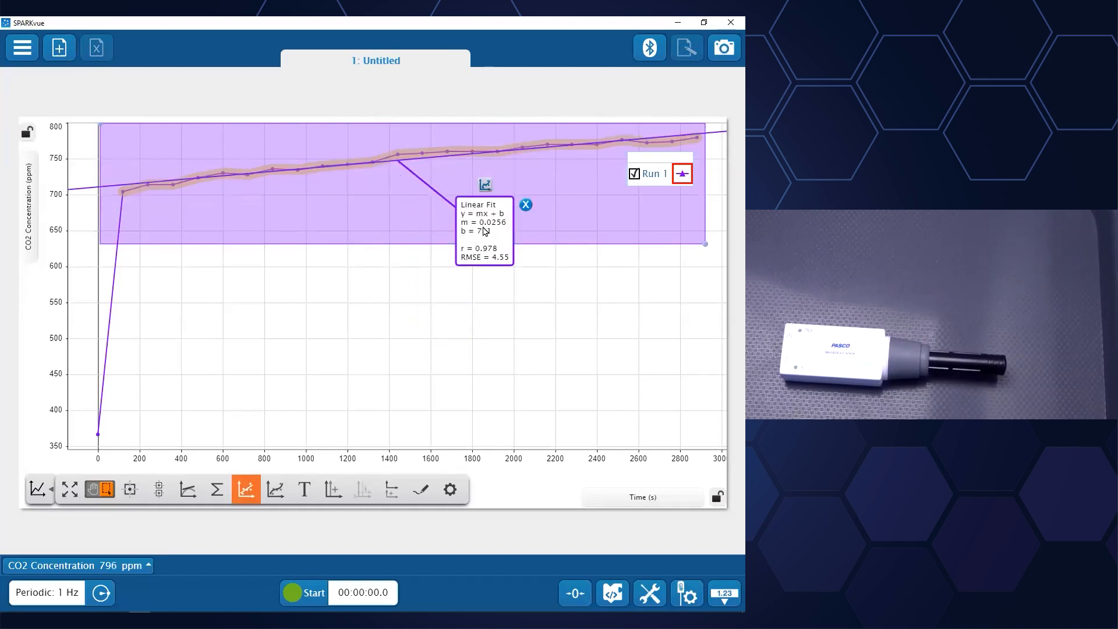
Change the graph's x-axis time unit to hours and examine the linear fit's slope
left_click(670, 498)
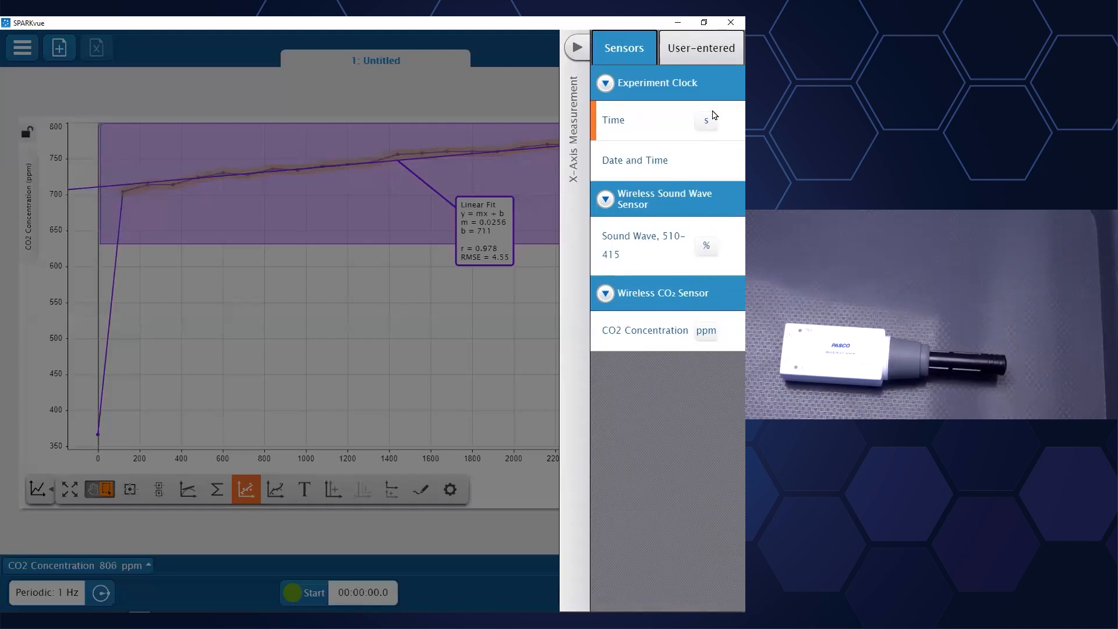
left_click(711, 114)
left_click(664, 497)
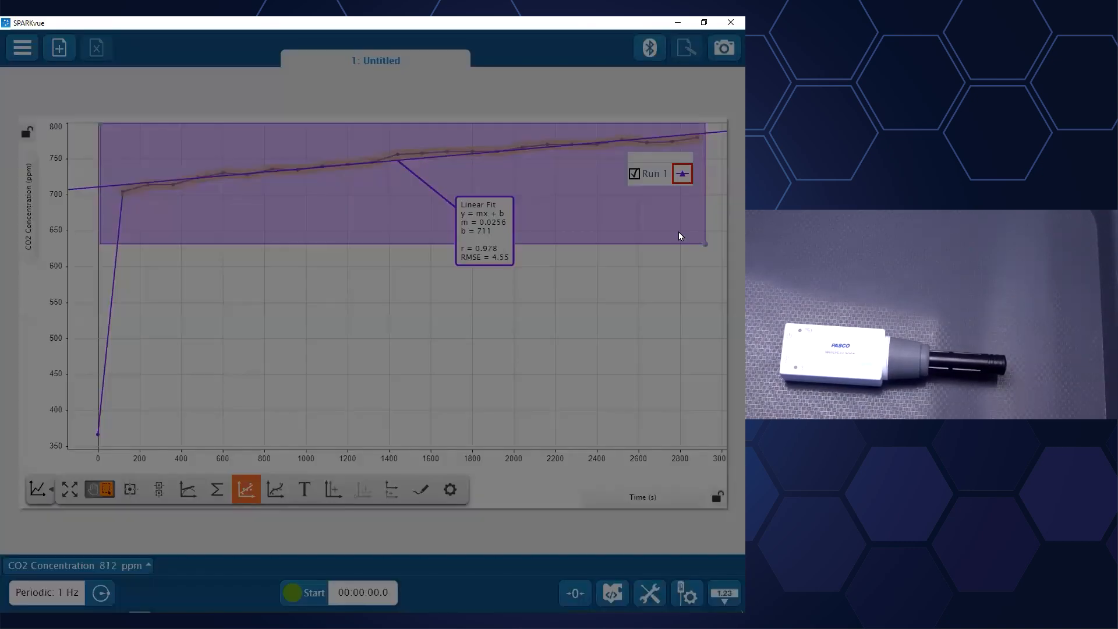
left_click(706, 120)
scroll(716, 219, "down", 2)
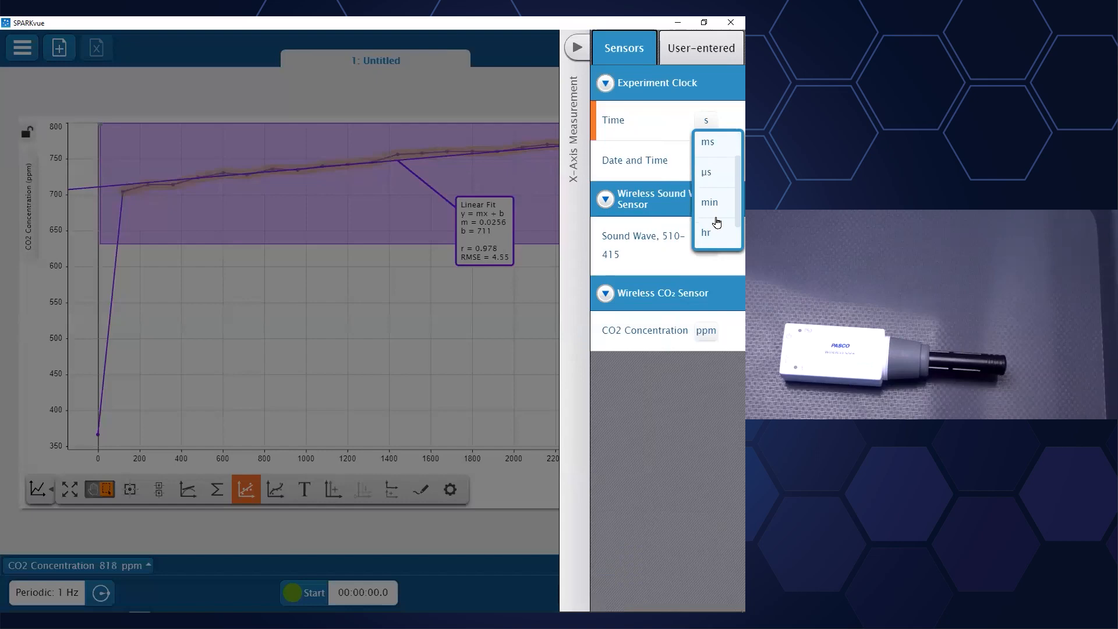
left_click(714, 232)
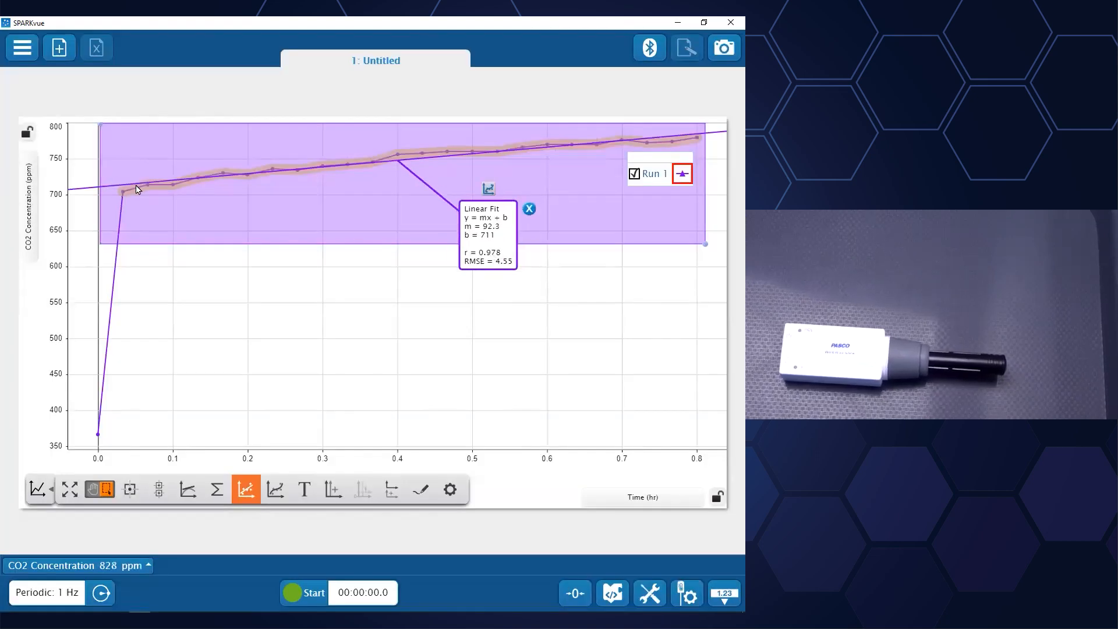
left_click_drag(484, 235, 485, 232)
left_click(497, 228)
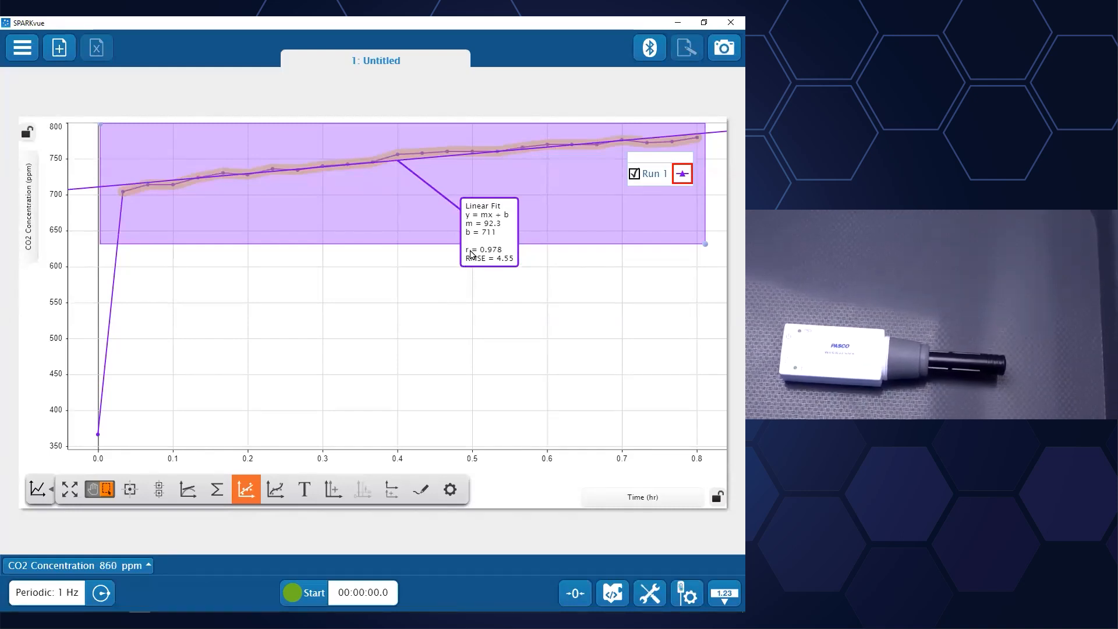
Remove the linear fit and the data selection from the CO2 graph
left_click_drag(480, 249, 469, 244)
left_click(519, 201)
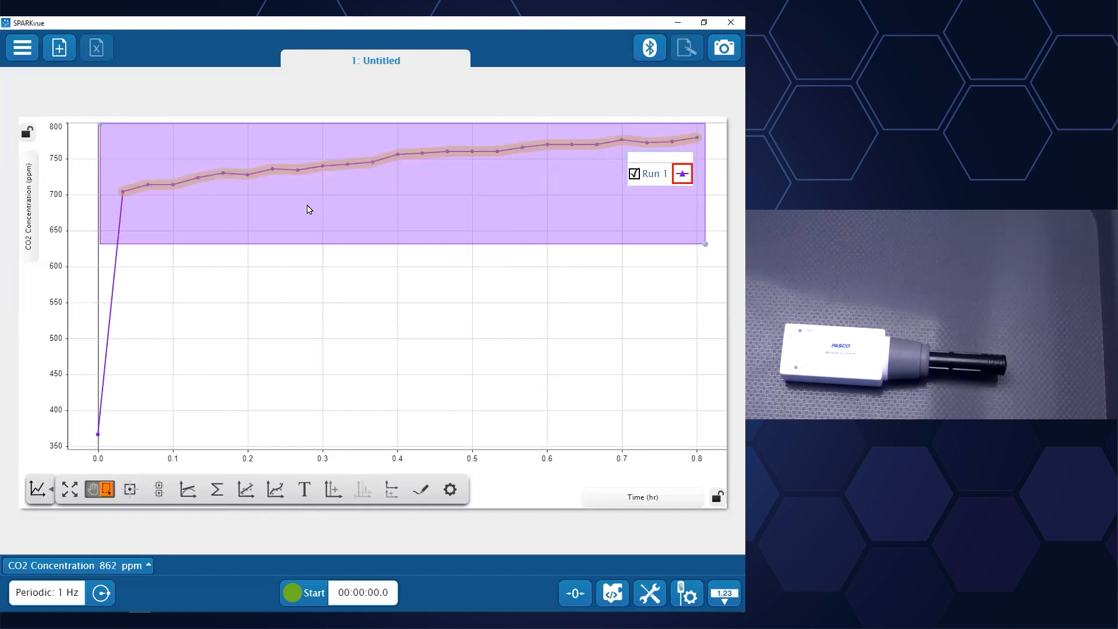
left_click(100, 491)
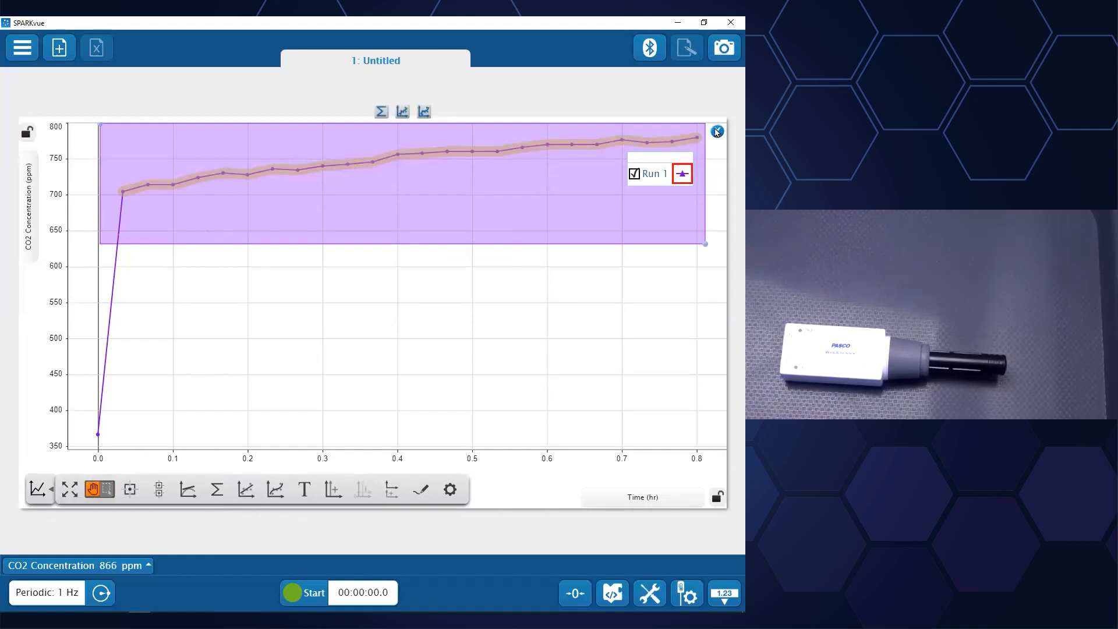
left_click(367, 122)
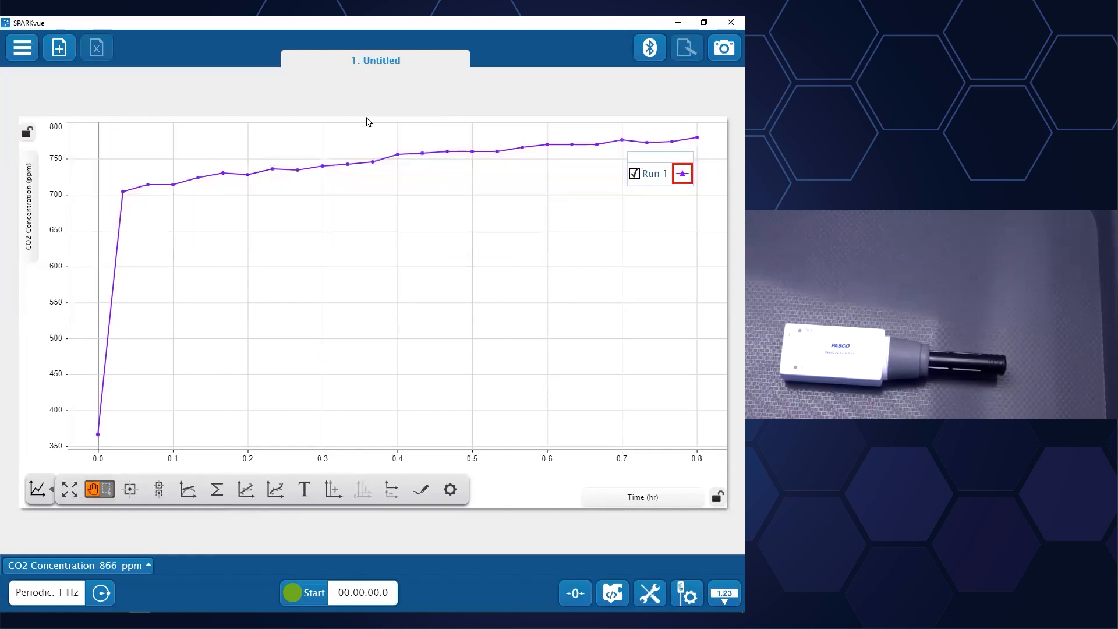
Plot CO2 Concentration against Date and Time, scale the graph to fit, and move the run legend clear of the curve
left_click(652, 499)
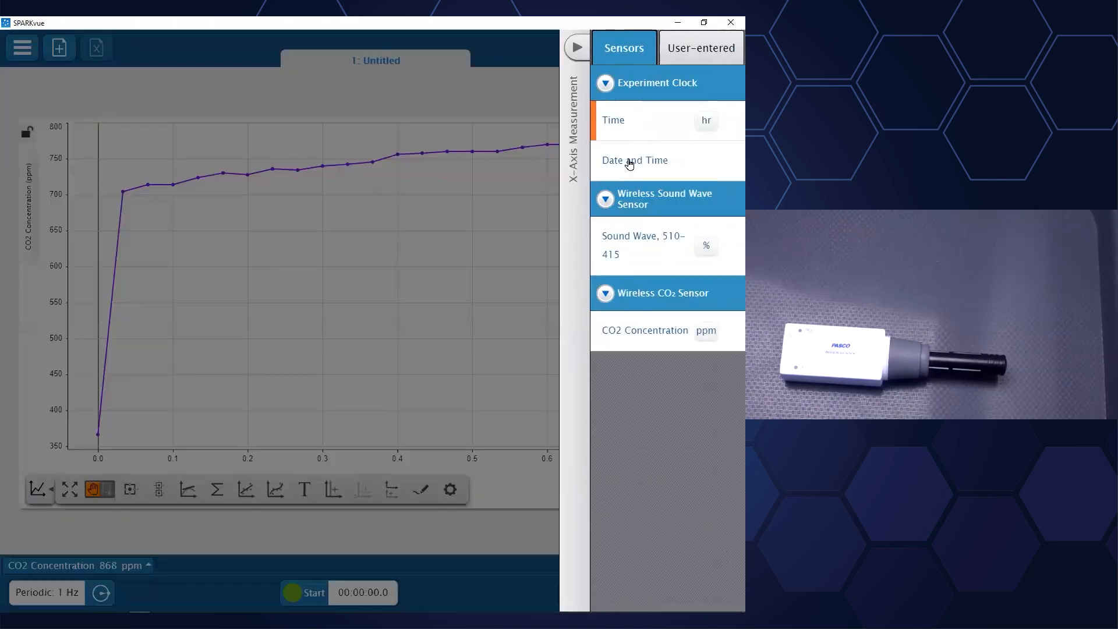
left_click(627, 163)
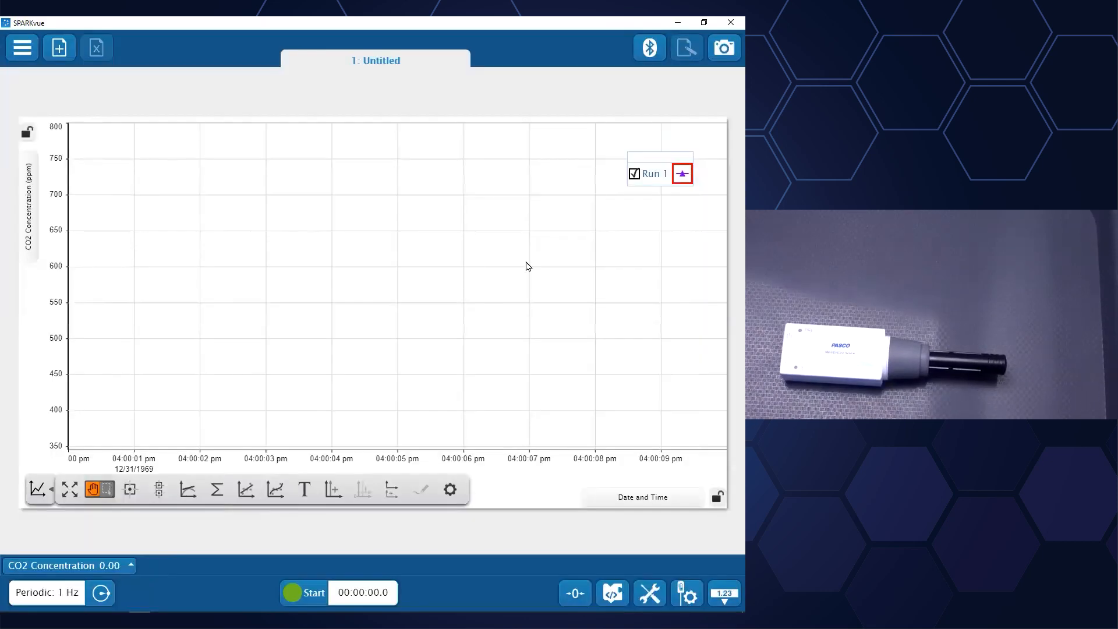
left_click(69, 489)
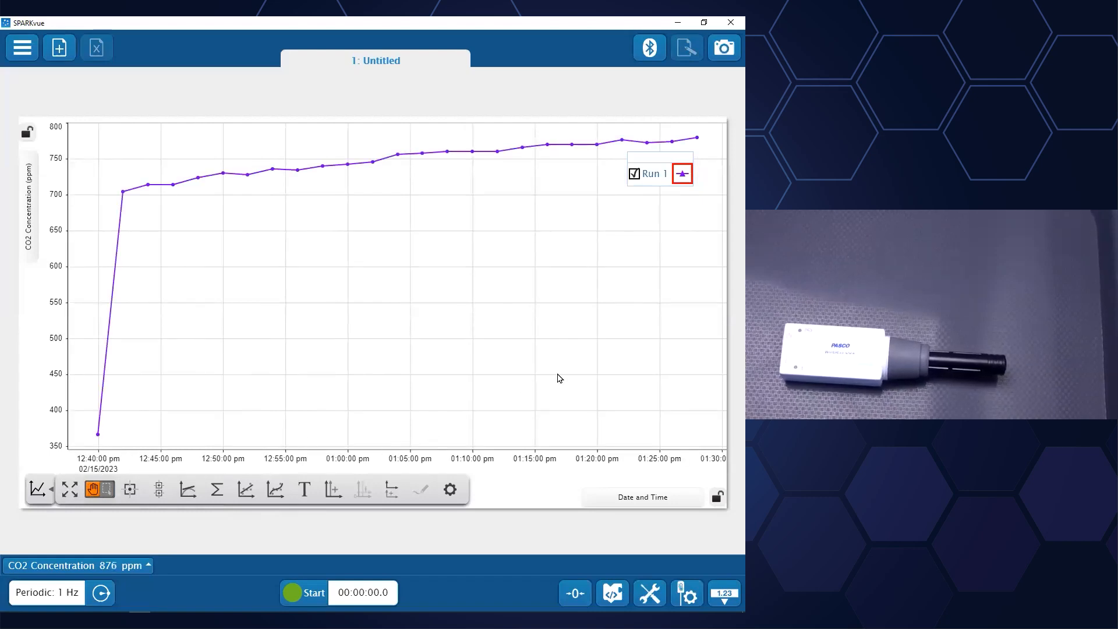
left_click_drag(676, 162, 688, 188)
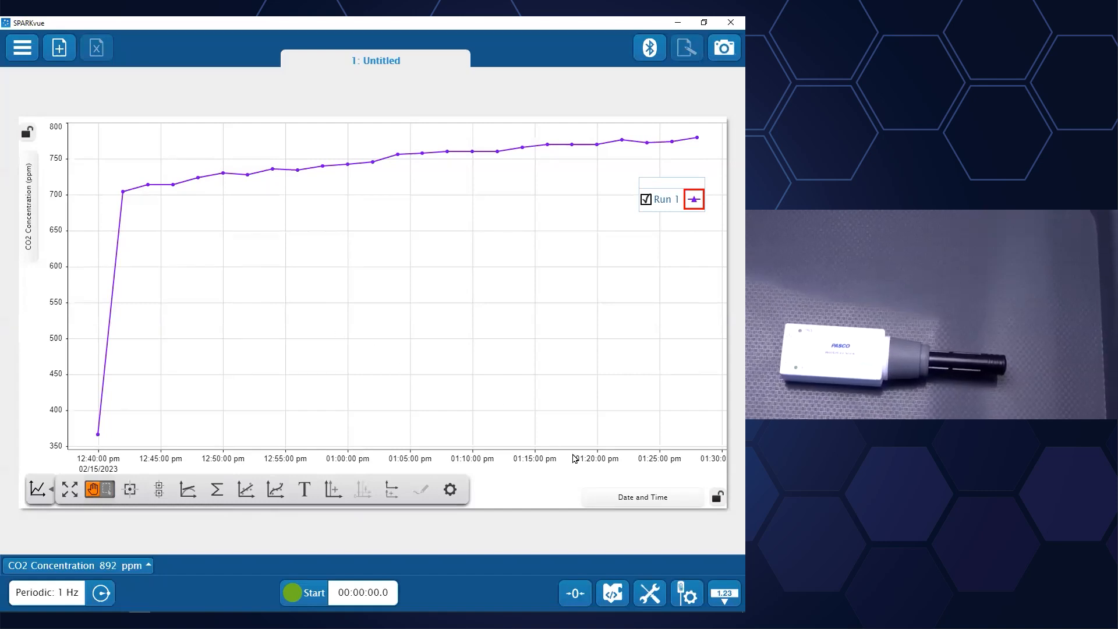
Switch to the PowerPoint slide show and advance to the Remote Logging slide
key("alt+Tab")
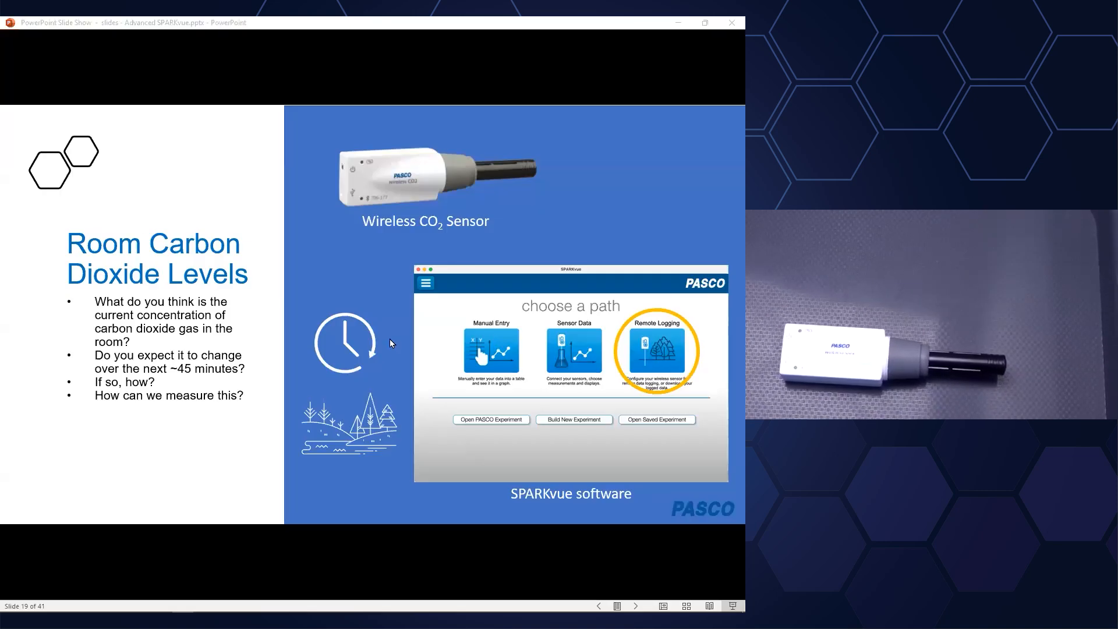
key("alt+Tab")
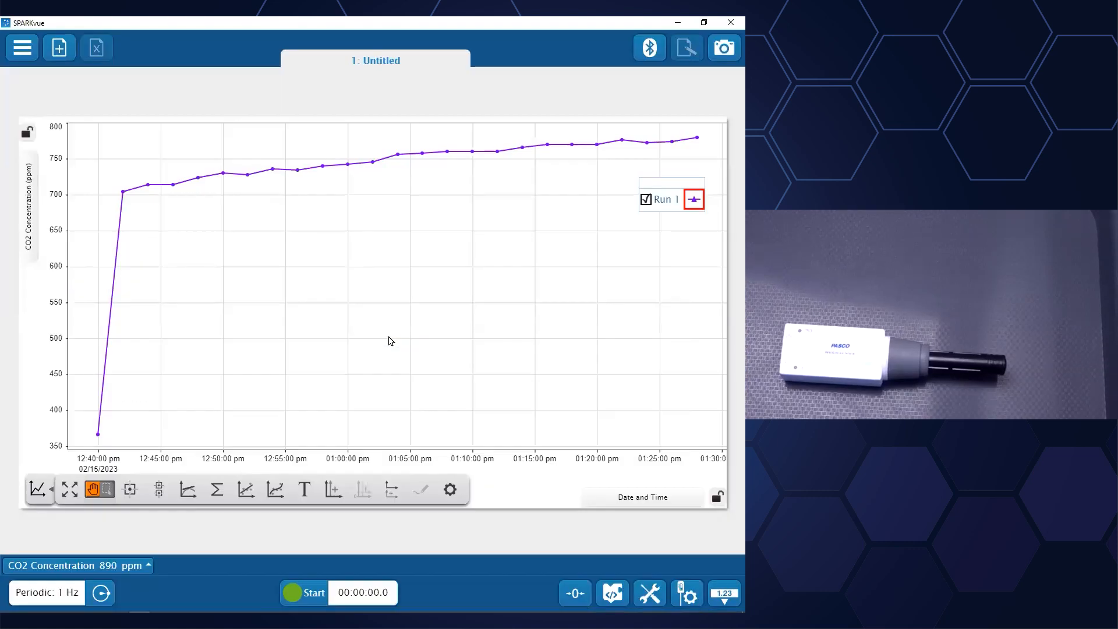
key("alt+Tab")
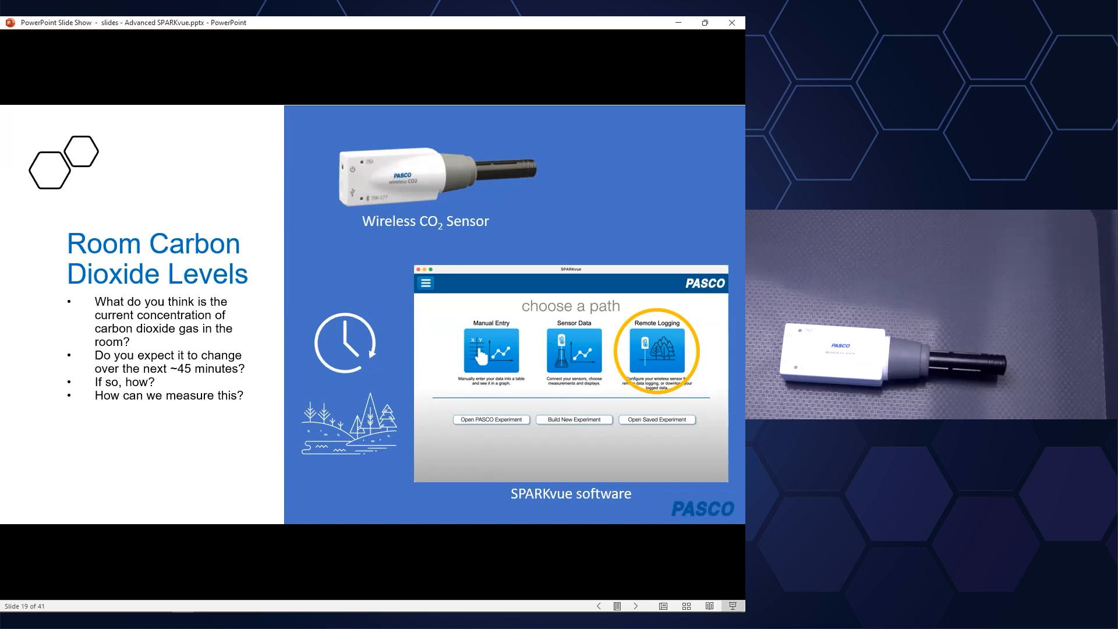
left_click(313, 394)
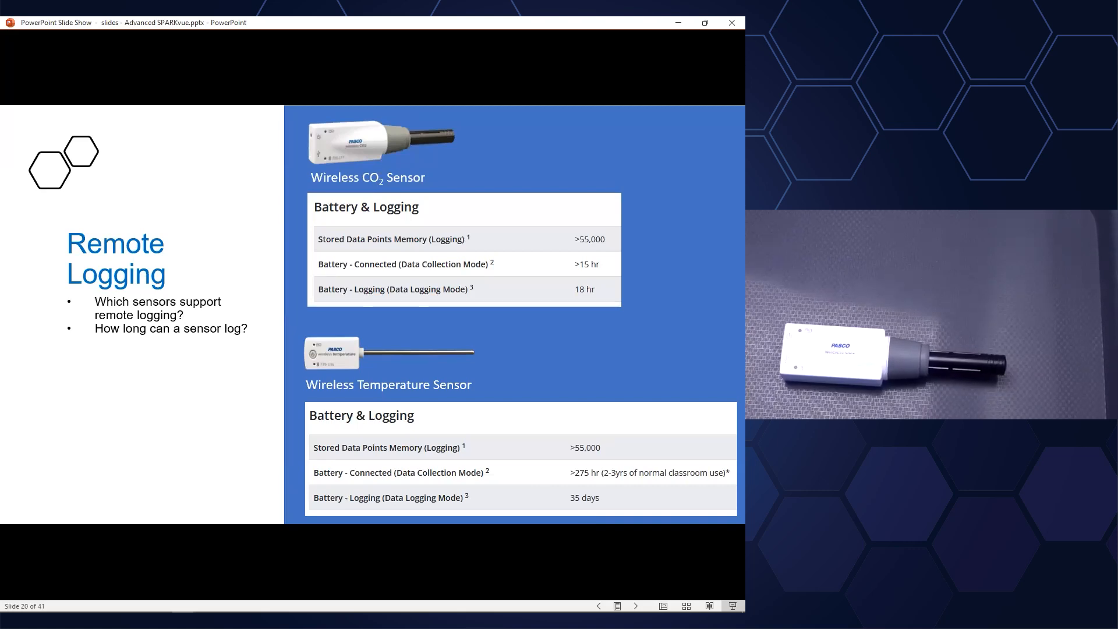
Switch to SPARKvue, open office CO2 weeklong logging.spklab without saving the current experiment, and move the run legend clear of the curve
key("alt+Tab")
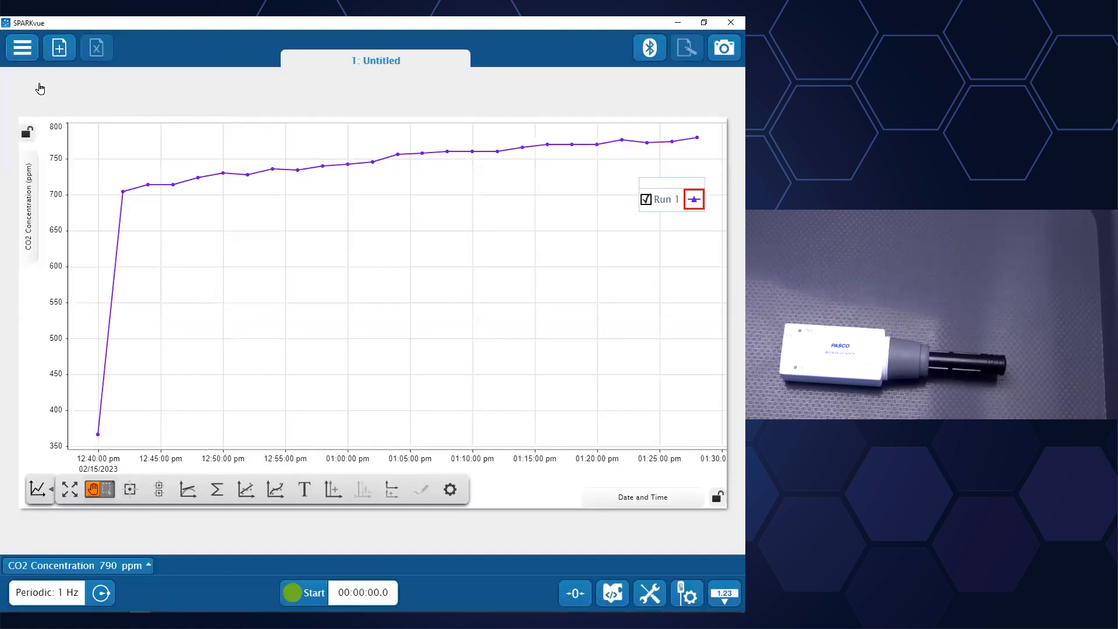
left_click(21, 48)
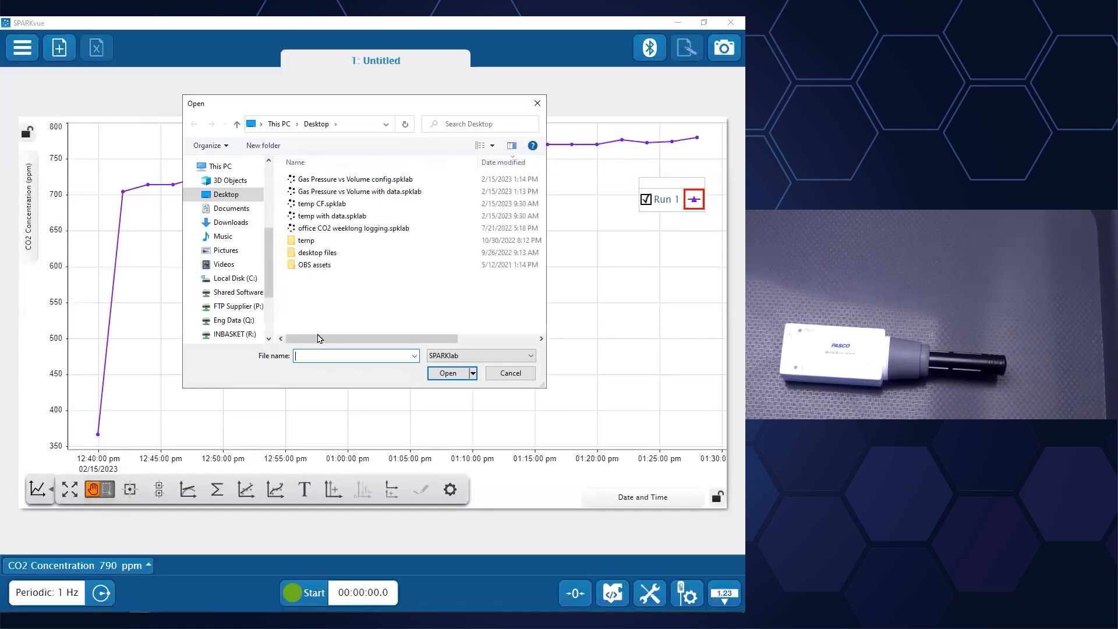
double_click(340, 229)
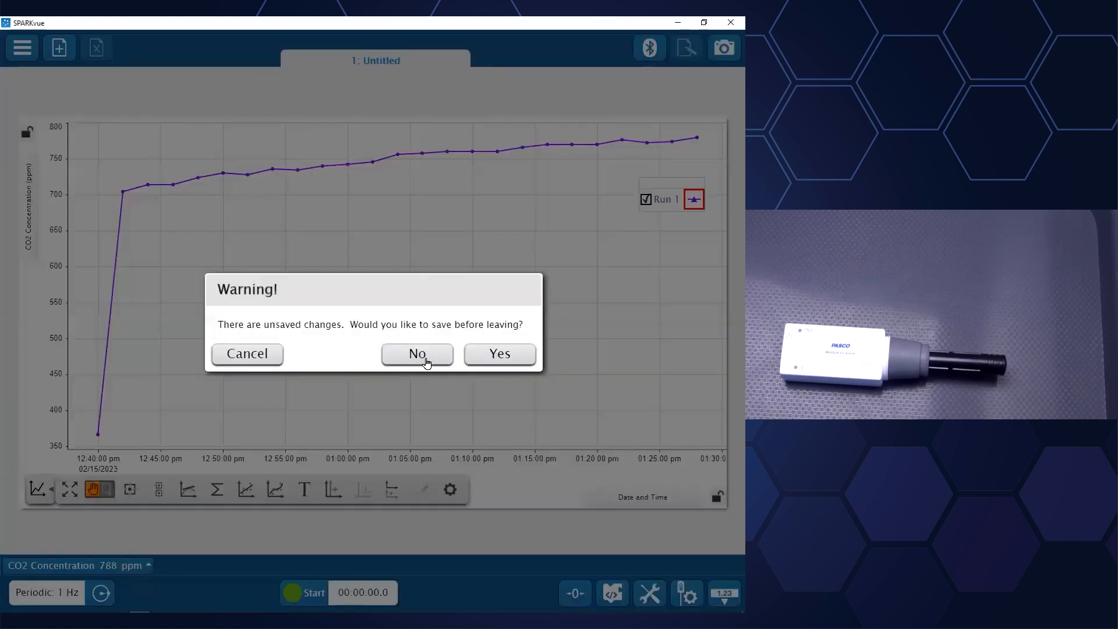
left_click(417, 355)
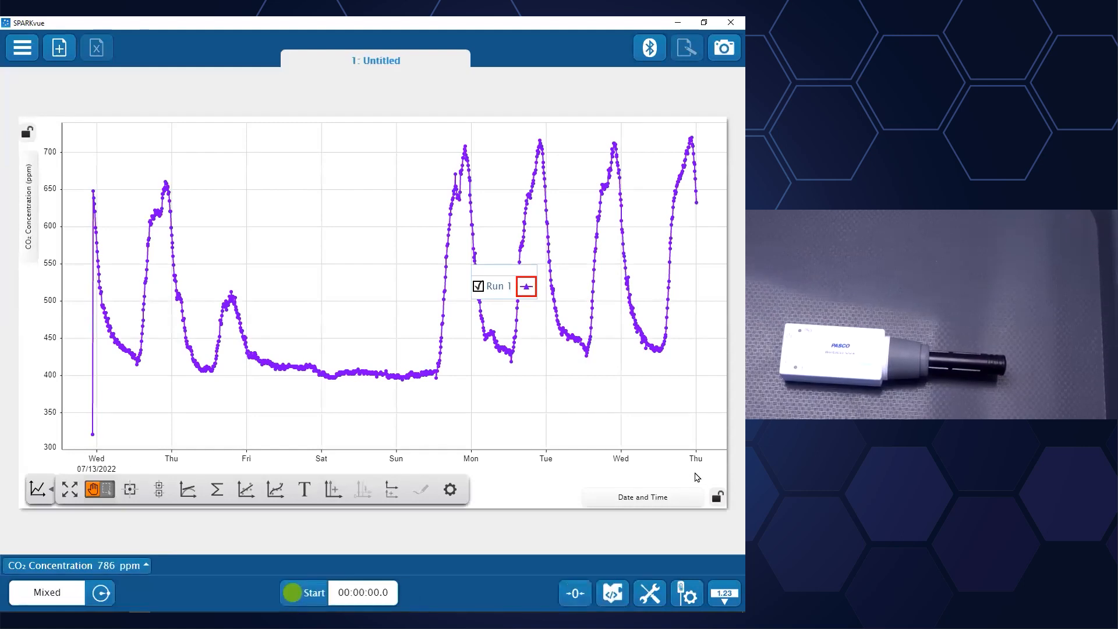
left_click_drag(478, 267, 310, 137)
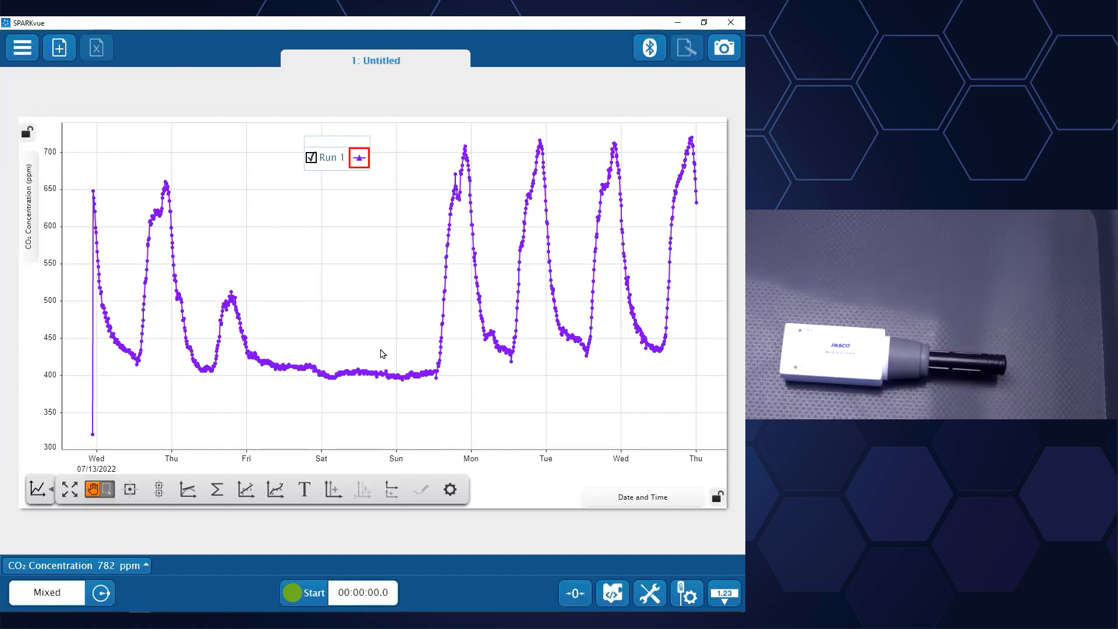
Revisit the Remote Logging slide, and examine the first days of the weeklong CO2 curve in SPARKvue on a stretched time axis
key("alt+Tab")
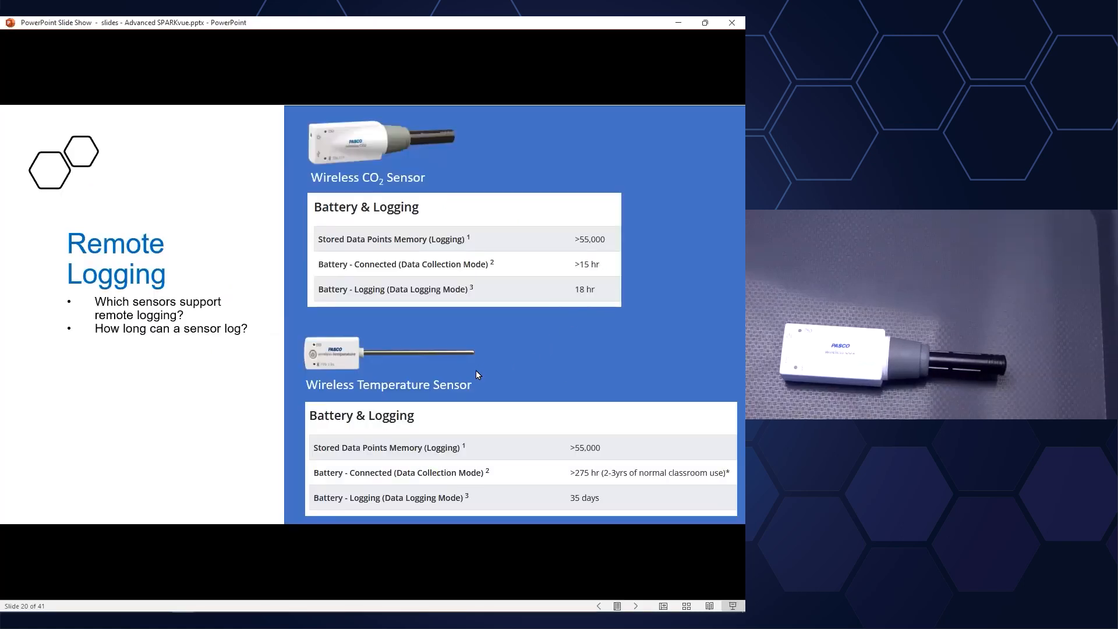
key("alt+Tab")
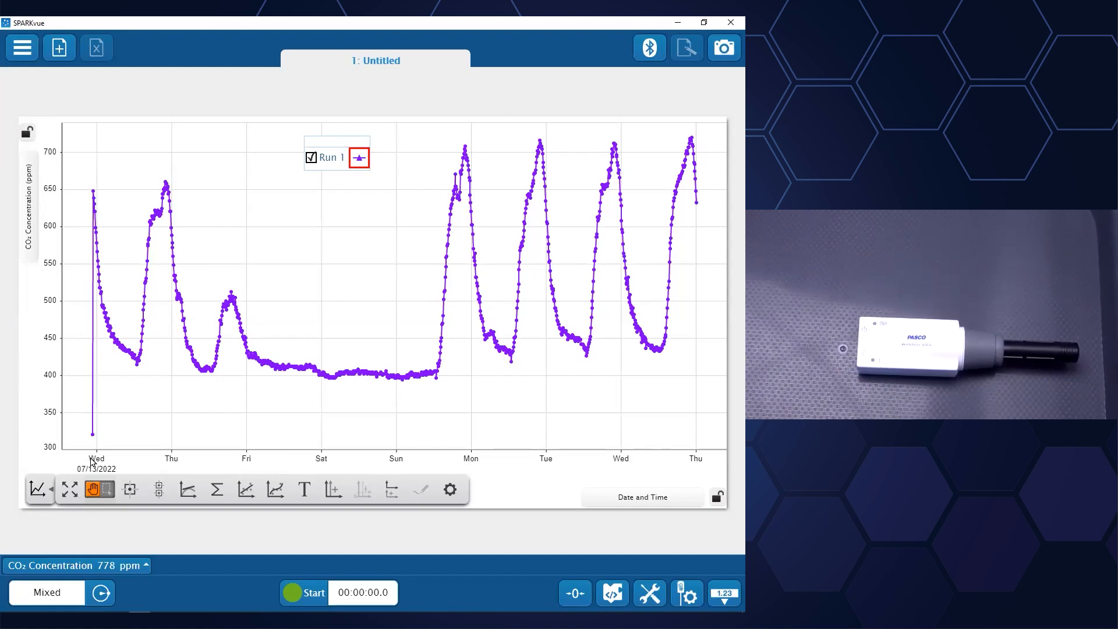
left_click_drag(248, 462, 580, 457)
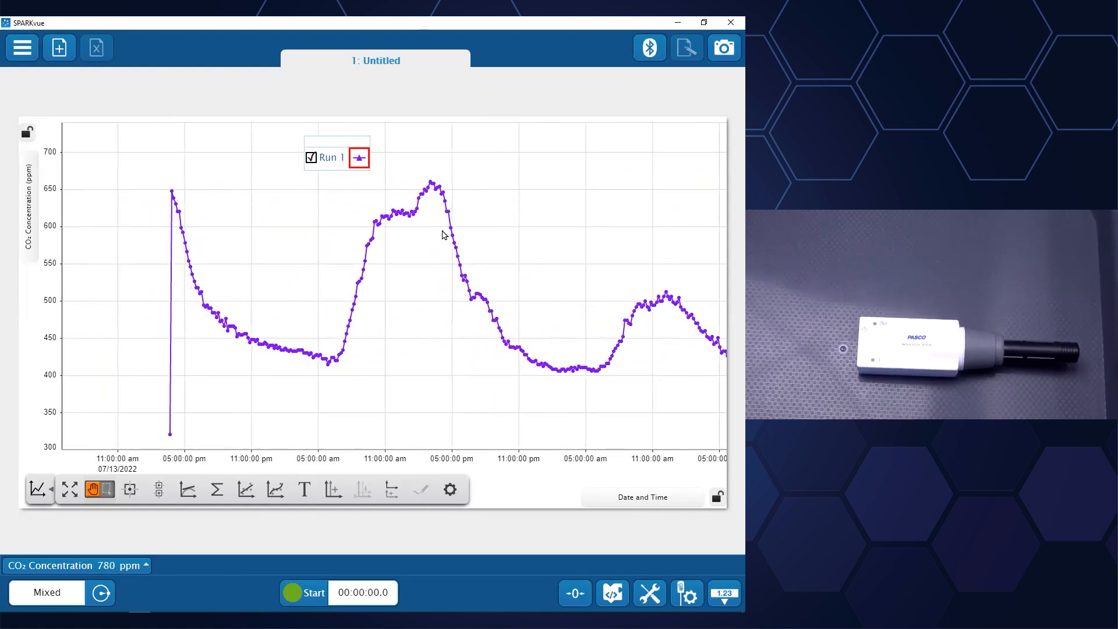
left_click_drag(637, 464, 365, 465)
left_click_drag(487, 464, 332, 458)
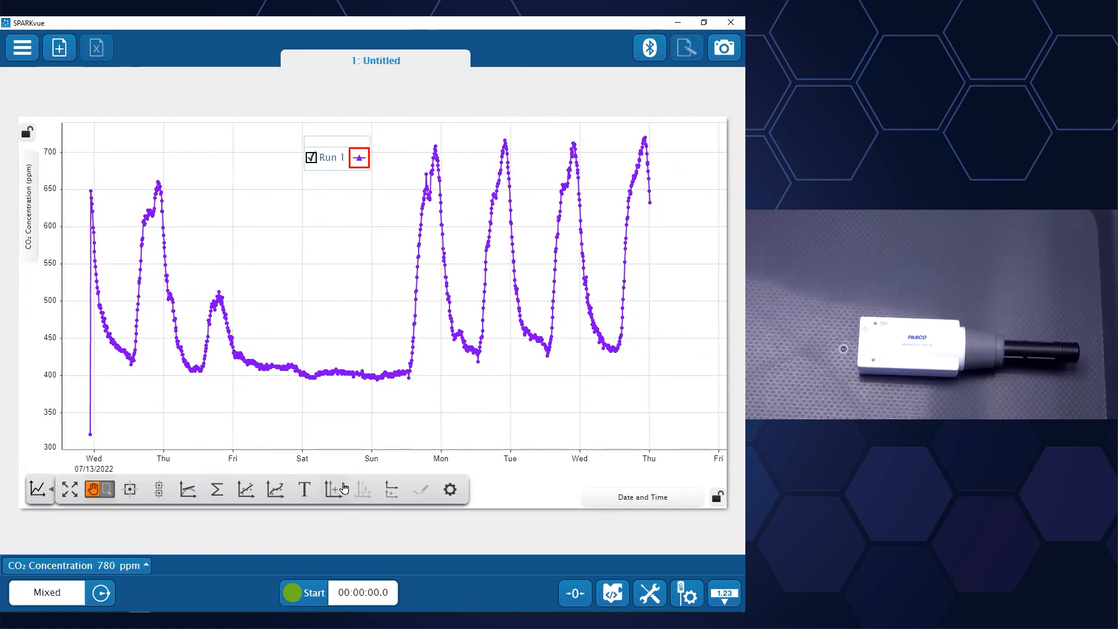
Return to the PowerPoint slide show, reveal the upcoming webinar note, and advance to the Sampling Modes slide's Periodic and Manual entries
left_click(183, 613)
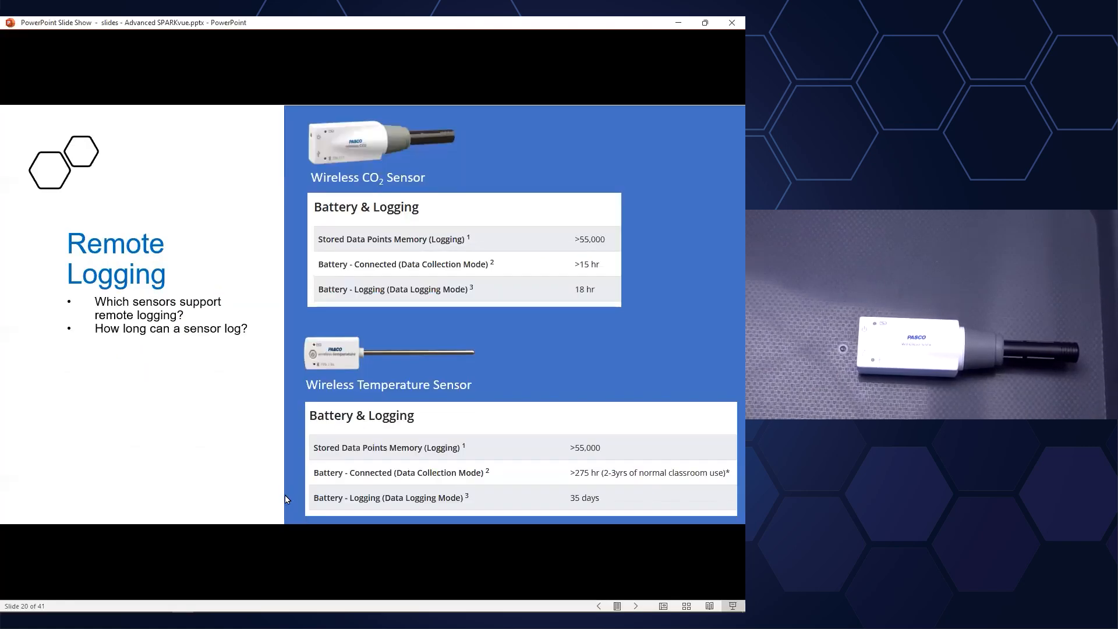
left_click(232, 445)
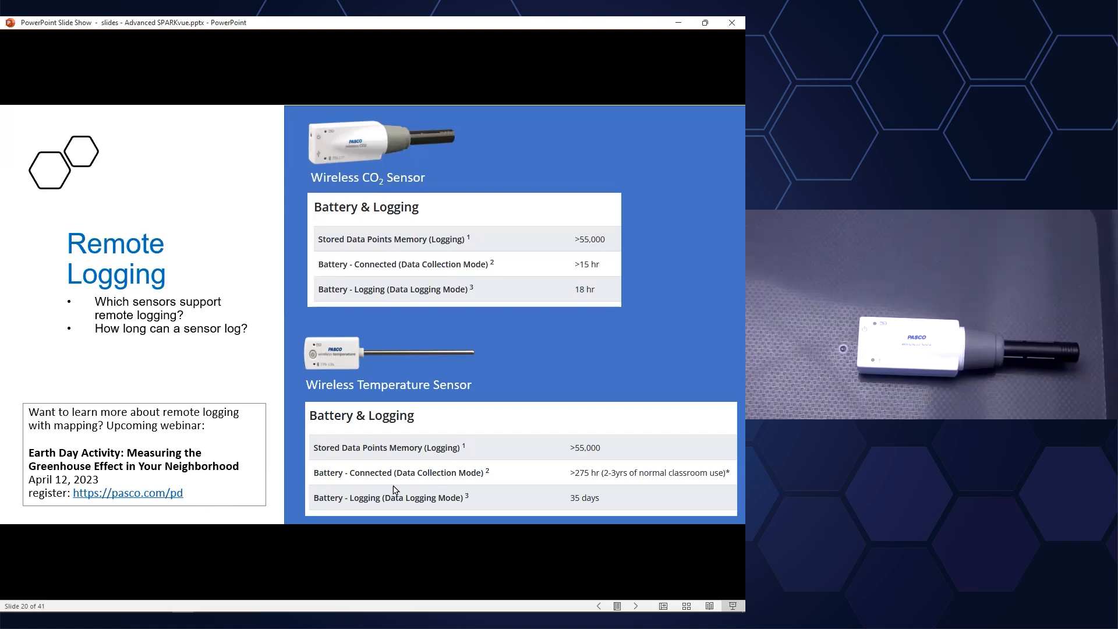
left_click(415, 444)
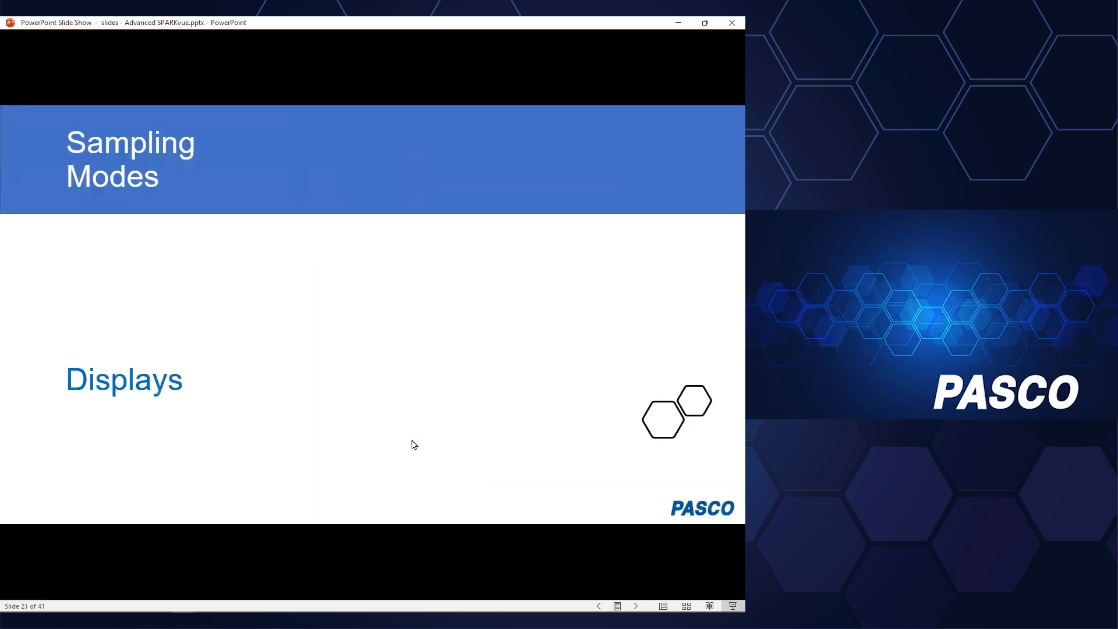
left_click(413, 441)
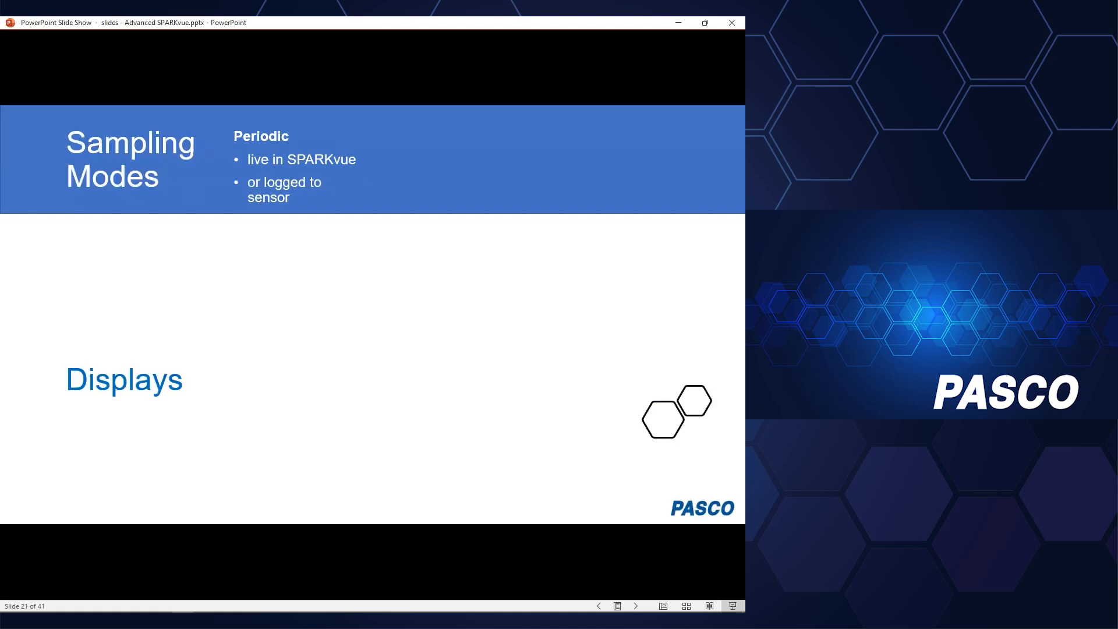
key("Right")
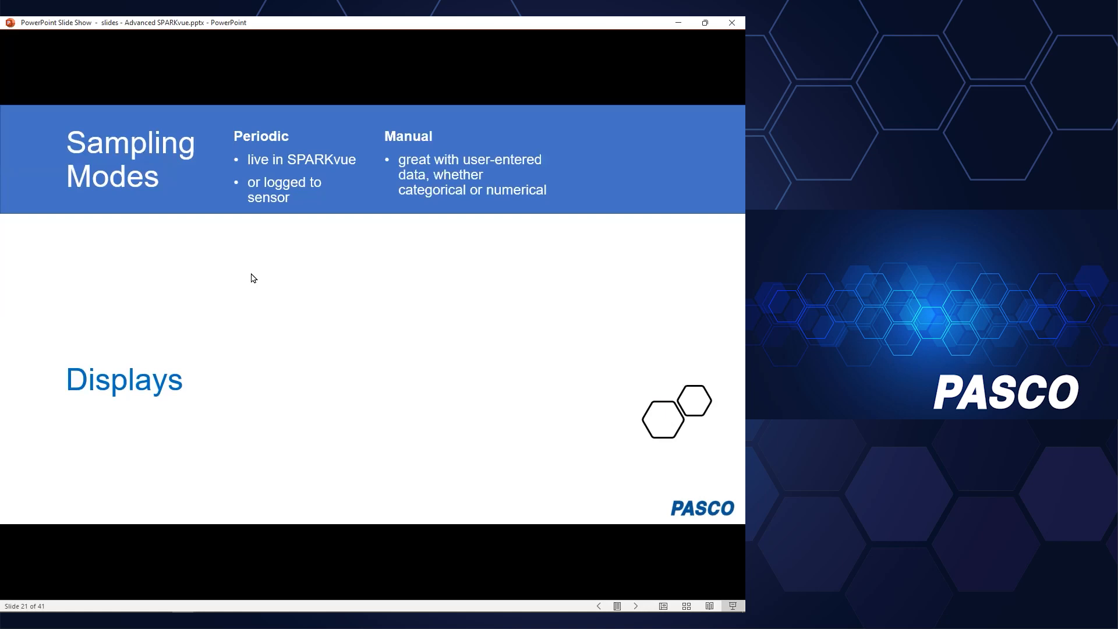